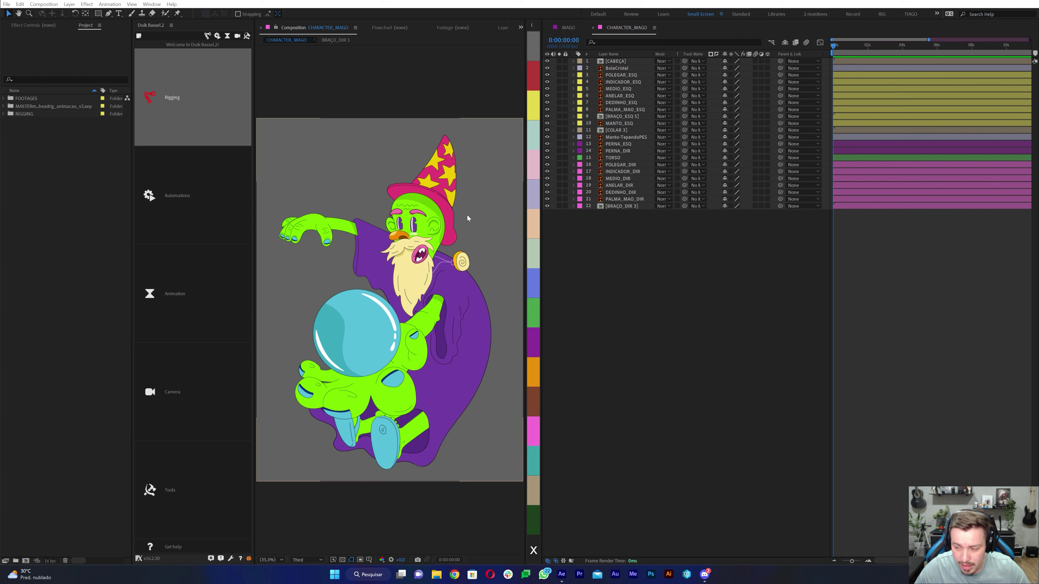
Step: Scrub the timeline back to the start and toggle visibility and solo on the CABEÇA head layer
{"action": "left_click_drag", "start_coordinate": [833, 46], "coordinate": [848, 46]}
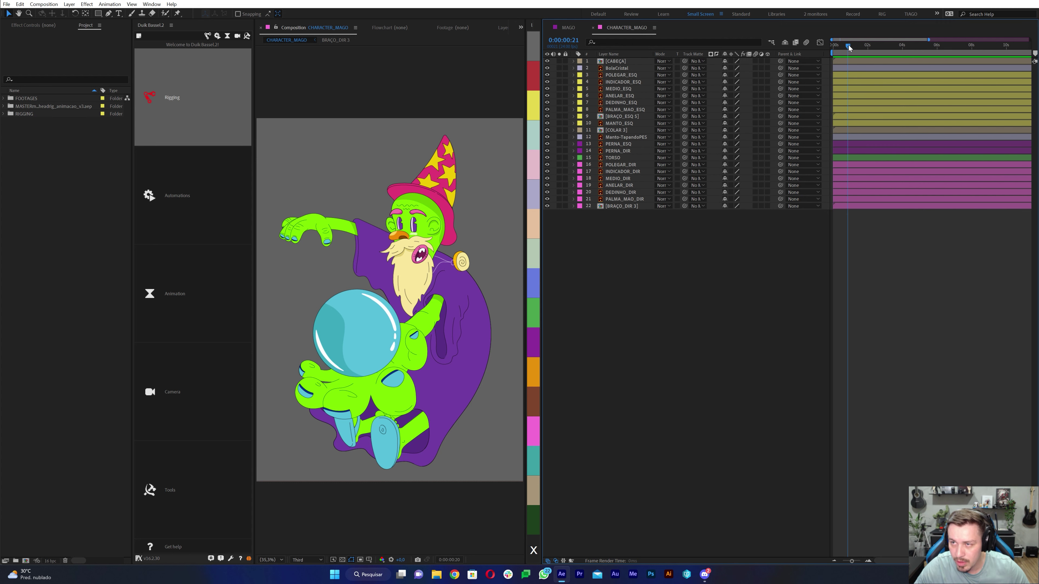
{"action": "left_click", "coordinate": [830, 47]}
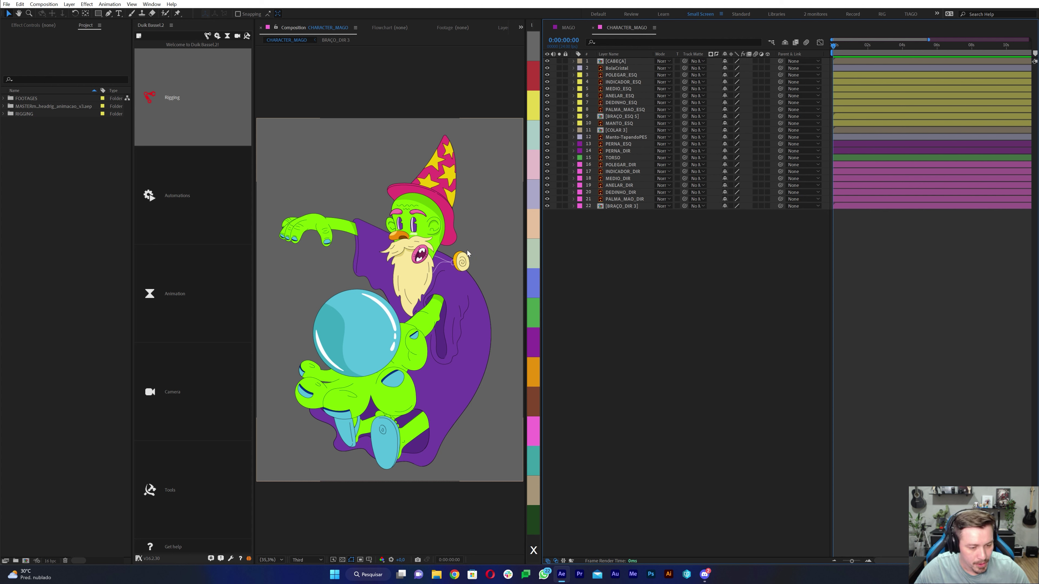
{"action": "left_click", "coordinate": [627, 61]}
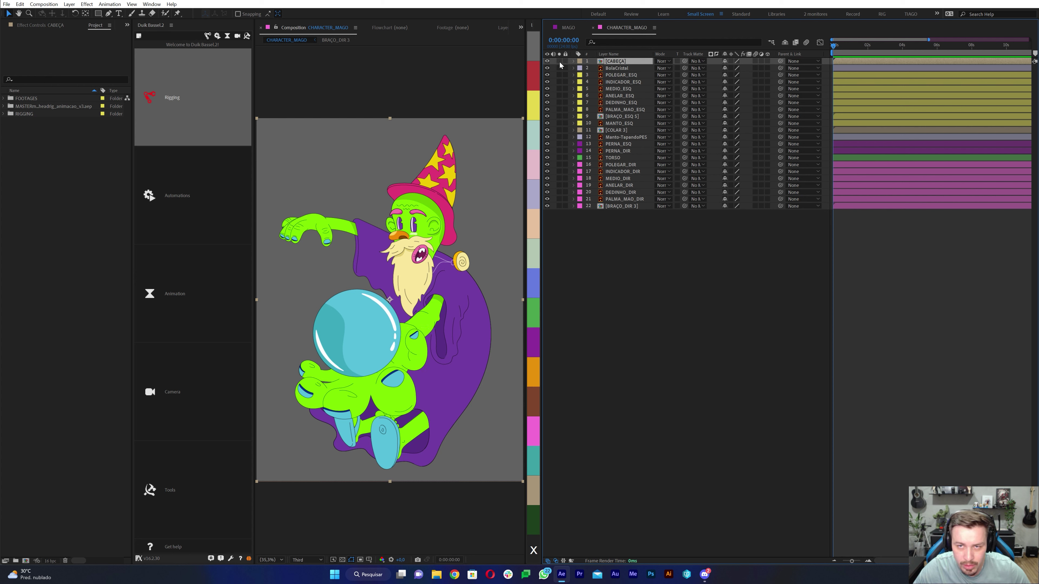
{"action": "left_click", "coordinate": [547, 61]}
{"action": "left_click", "coordinate": [547, 61]}
{"action": "left_click", "coordinate": [559, 61]}
{"action": "left_click", "coordinate": [559, 61]}
Step: Toggle the BolaCristal crystal ball layer's visibility off and back on
{"action": "left_click", "coordinate": [577, 68]}
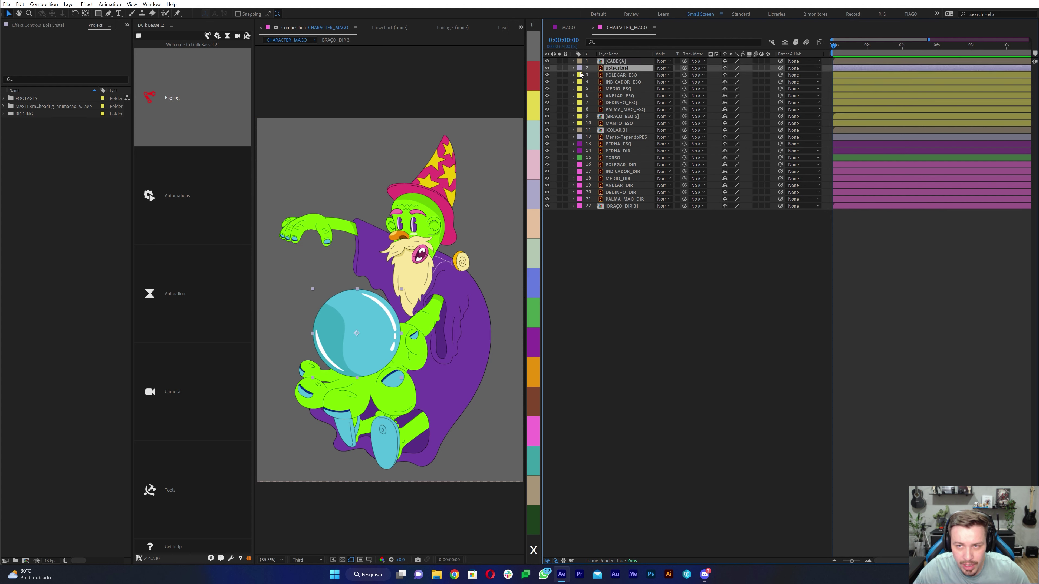
{"action": "left_click", "coordinate": [547, 68]}
{"action": "left_click", "coordinate": [547, 68]}
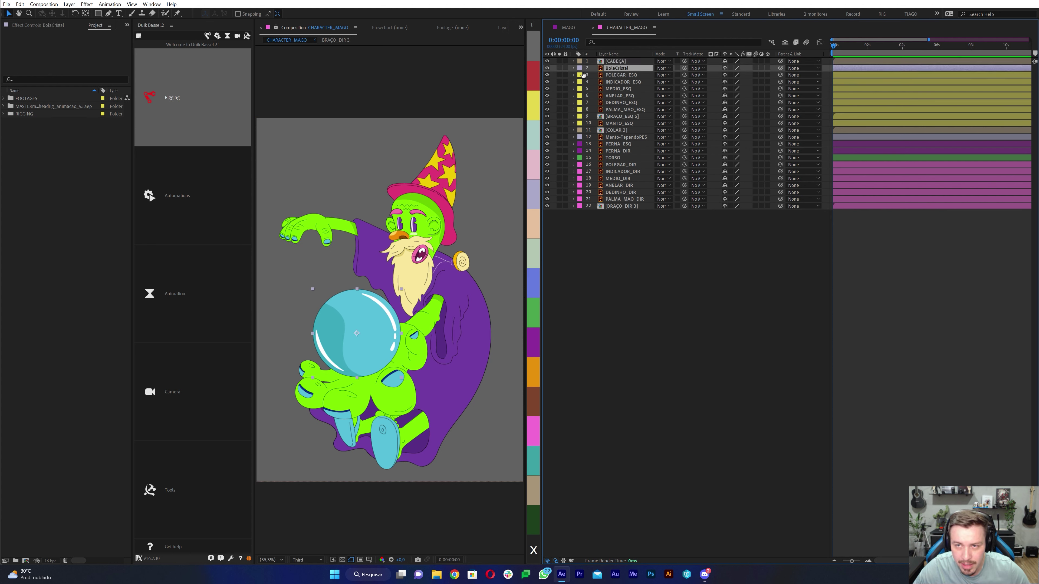
Step: Review the left-hand layers POLEGAR_ESQ through PALMA_MAO_ESQ, then deselect them
{"action": "left_click", "coordinate": [620, 75]}
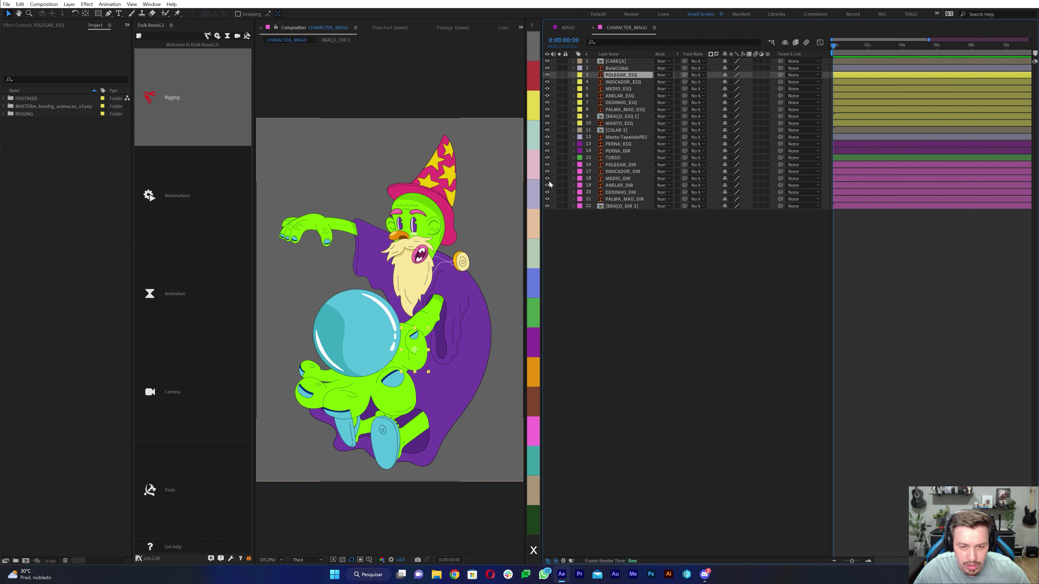
{"action": "left_click", "coordinate": [619, 82]}
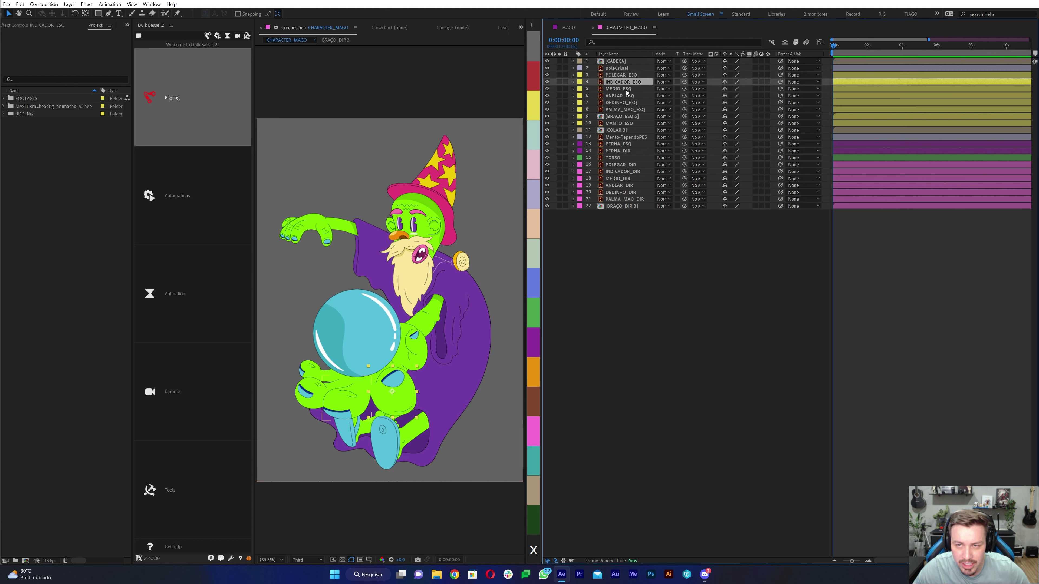
{"action": "left_click", "coordinate": [623, 88]}
{"action": "left_click", "coordinate": [629, 96]}
{"action": "left_click", "coordinate": [628, 103]}
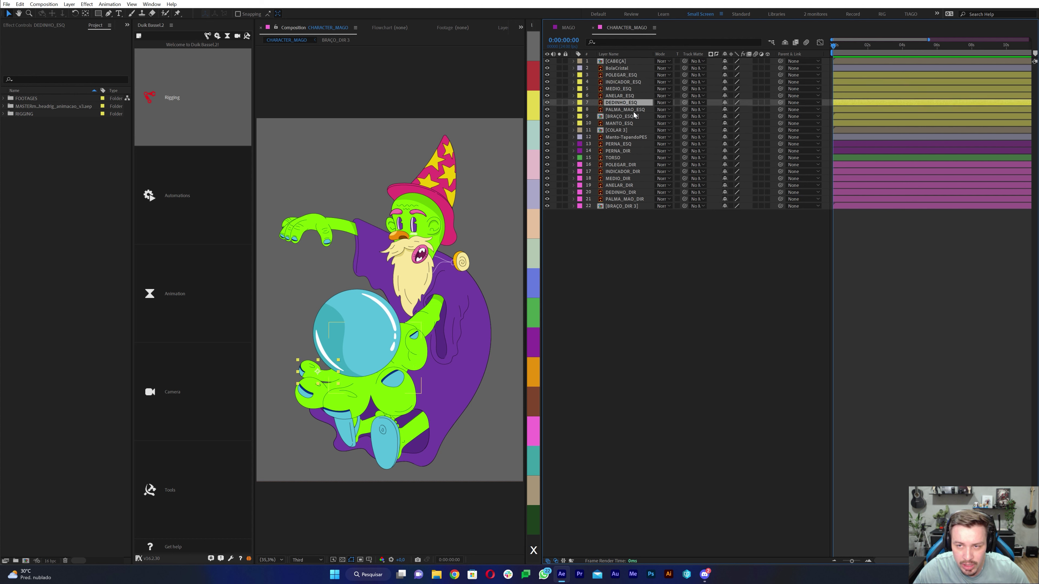
{"action": "left_click", "coordinate": [633, 109]}
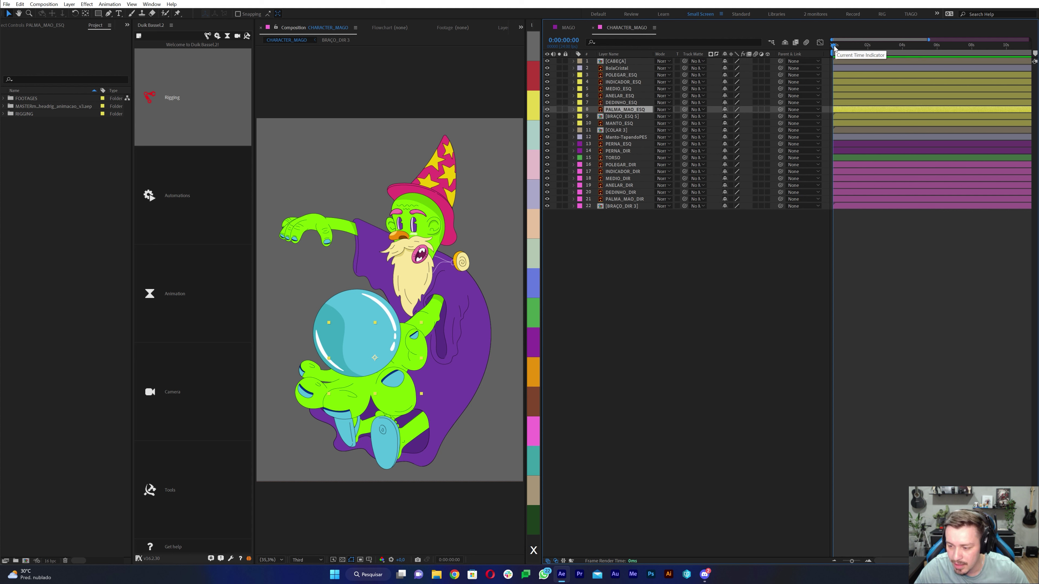
{"action": "key", "text": "F2"}
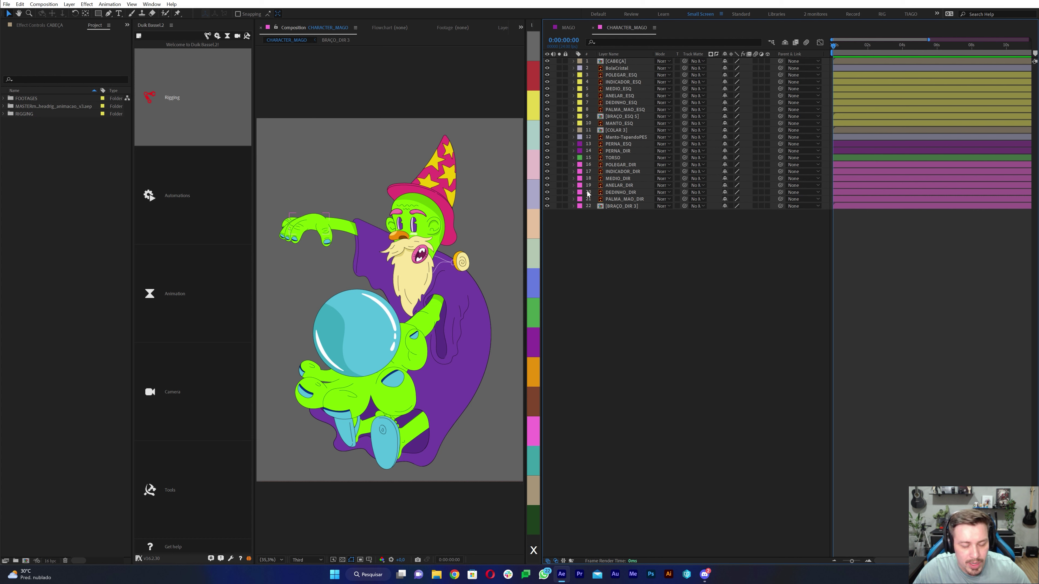
Step: Solo the BRAÇO_DIR 3 arm and place three puppet pins along it
{"action": "left_click", "coordinate": [624, 206]}
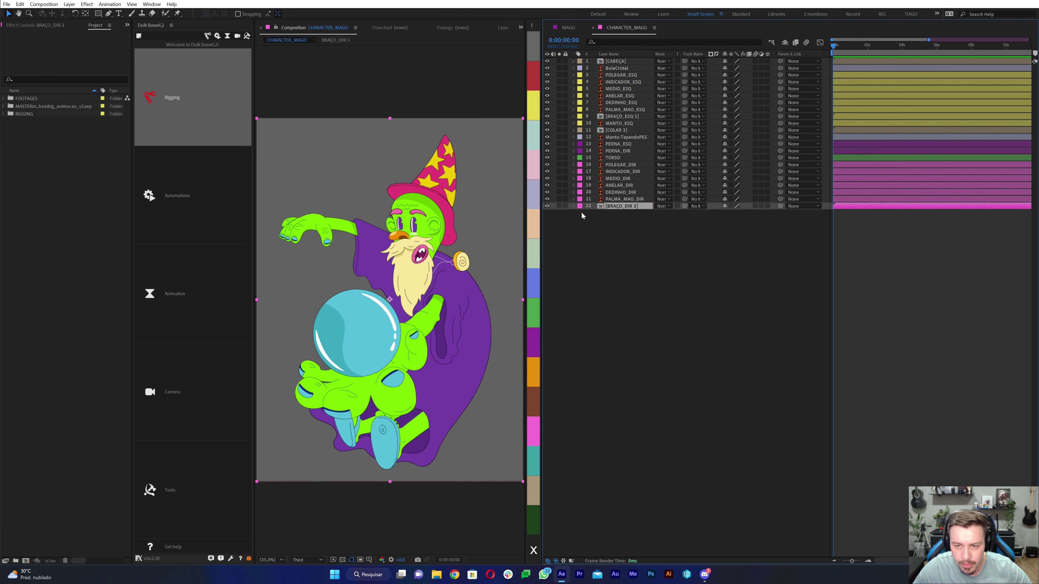
{"action": "left_click", "coordinate": [547, 206]}
{"action": "left_click", "coordinate": [547, 206]}
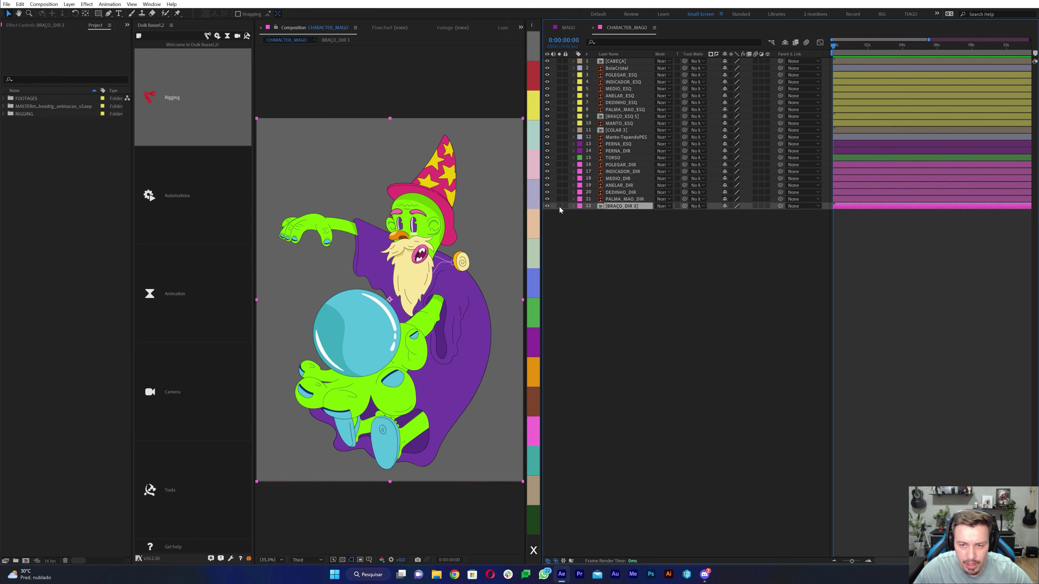
{"action": "left_click", "coordinate": [559, 206]}
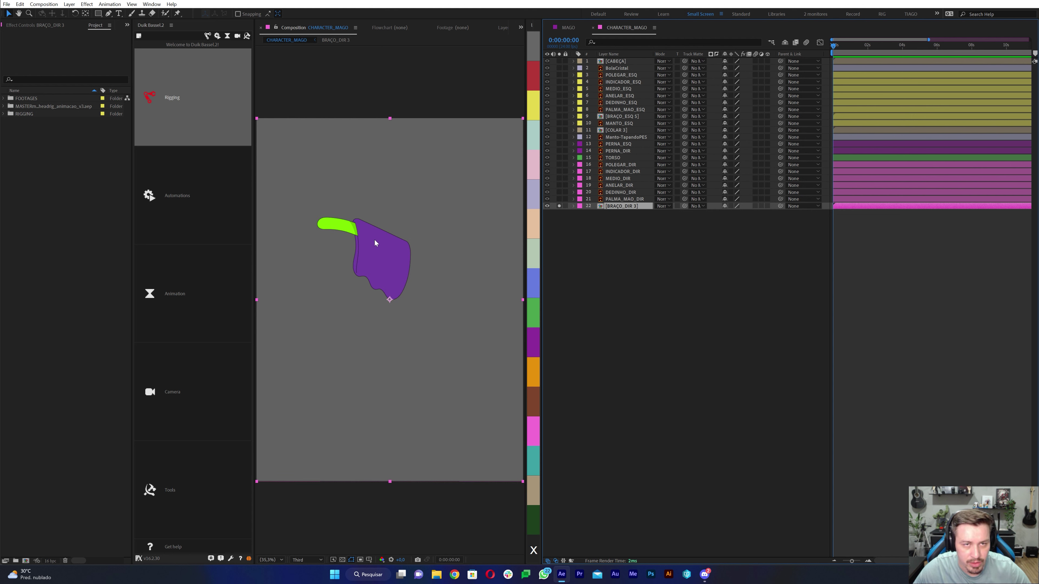
{"action": "left_click", "coordinate": [177, 14]}
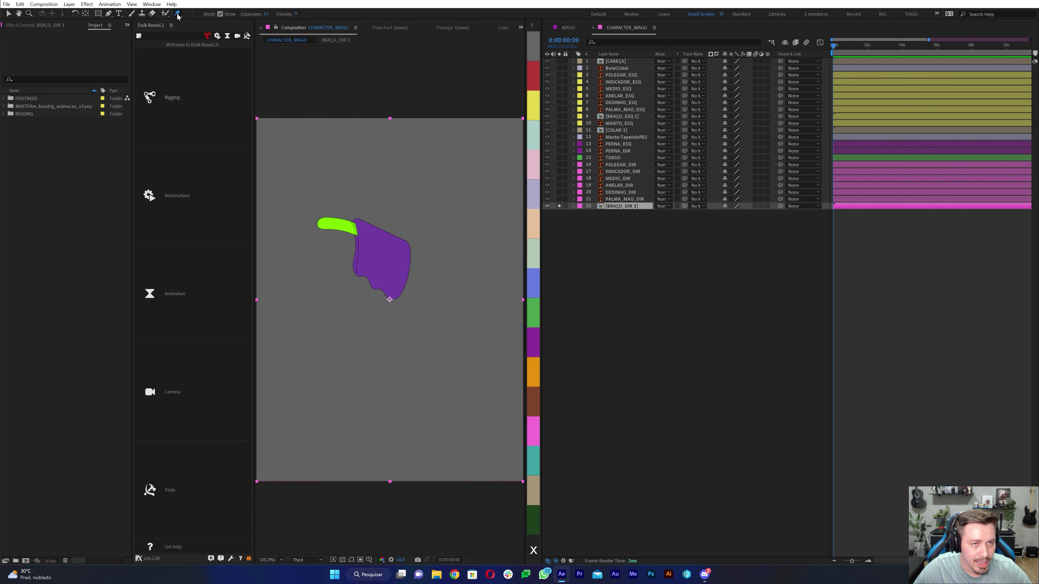
{"action": "left_click", "coordinate": [405, 251]}
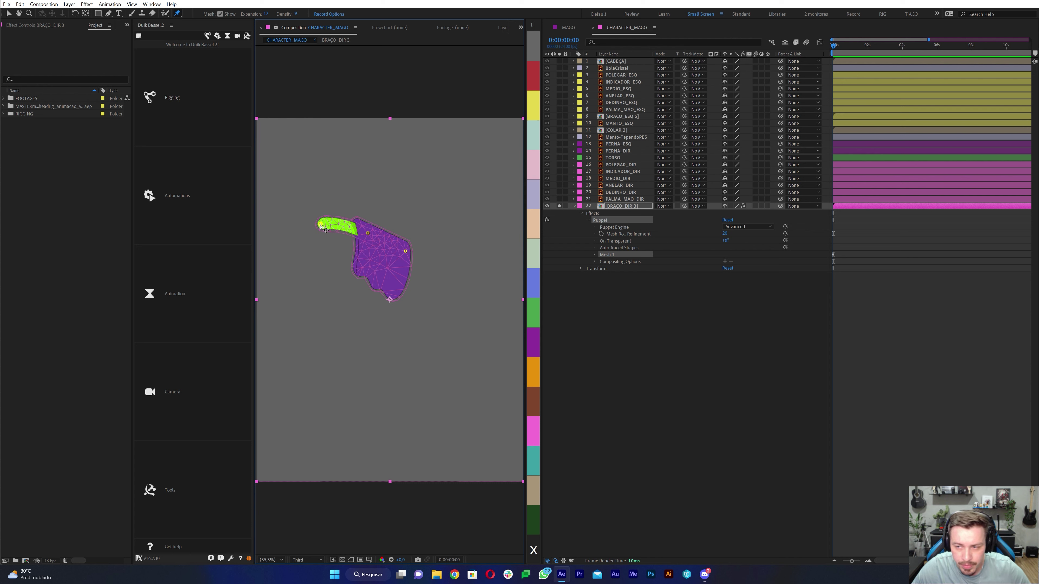
{"action": "left_click", "coordinate": [603, 213]}
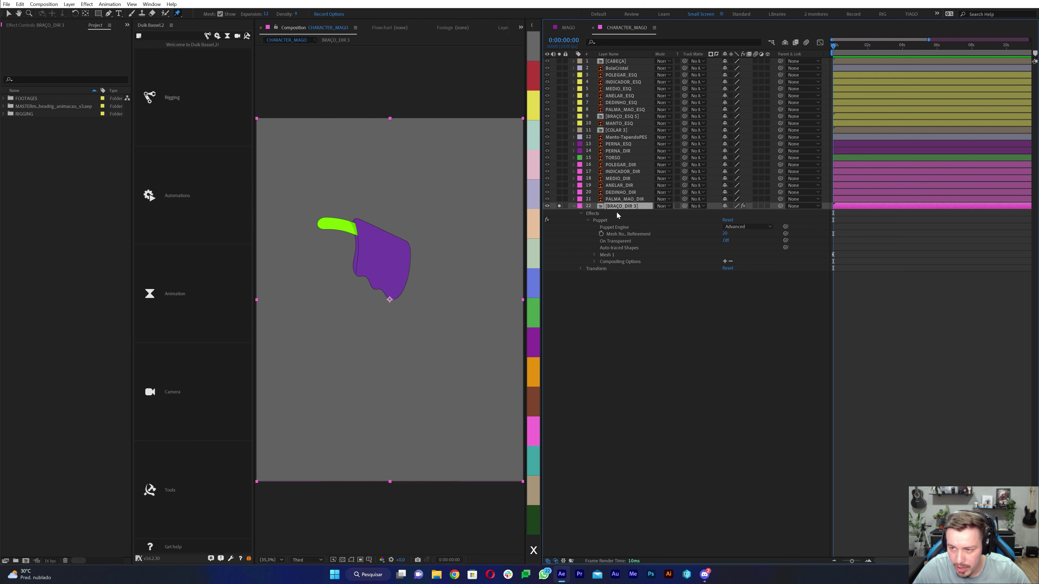
Step: Select the three pin keyframes and add a Duik bone for each pin
{"action": "key", "text": "u"}
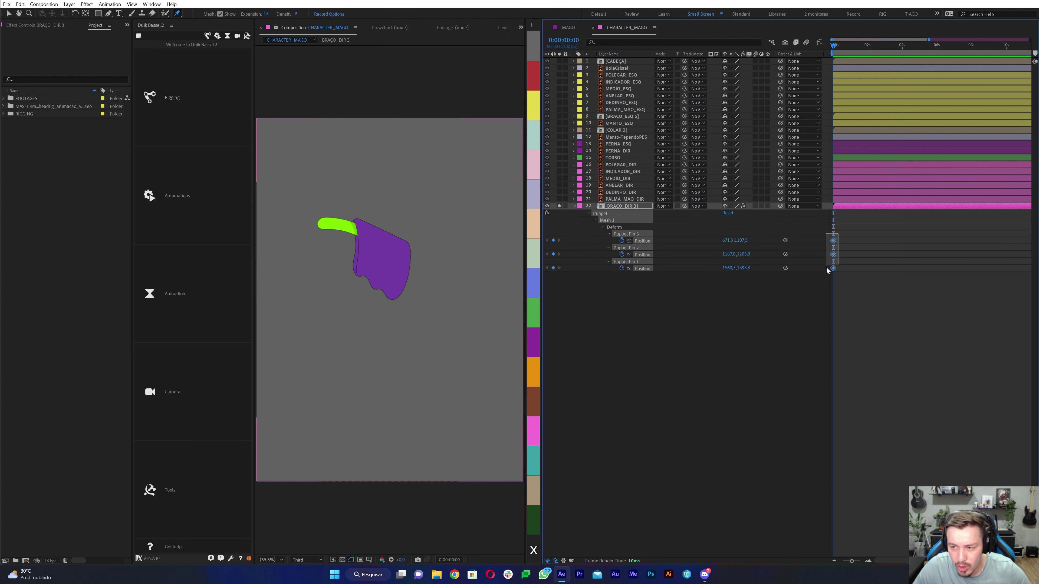
{"action": "left_click_drag", "start_coordinate": [826, 270], "coordinate": [827, 271]}
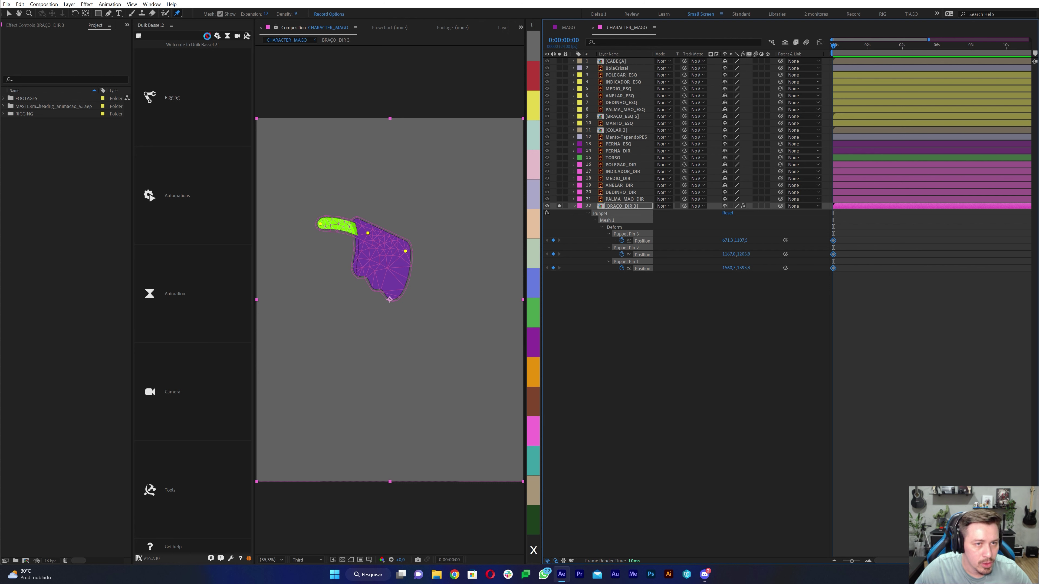
{"action": "left_click", "coordinate": [207, 36]}
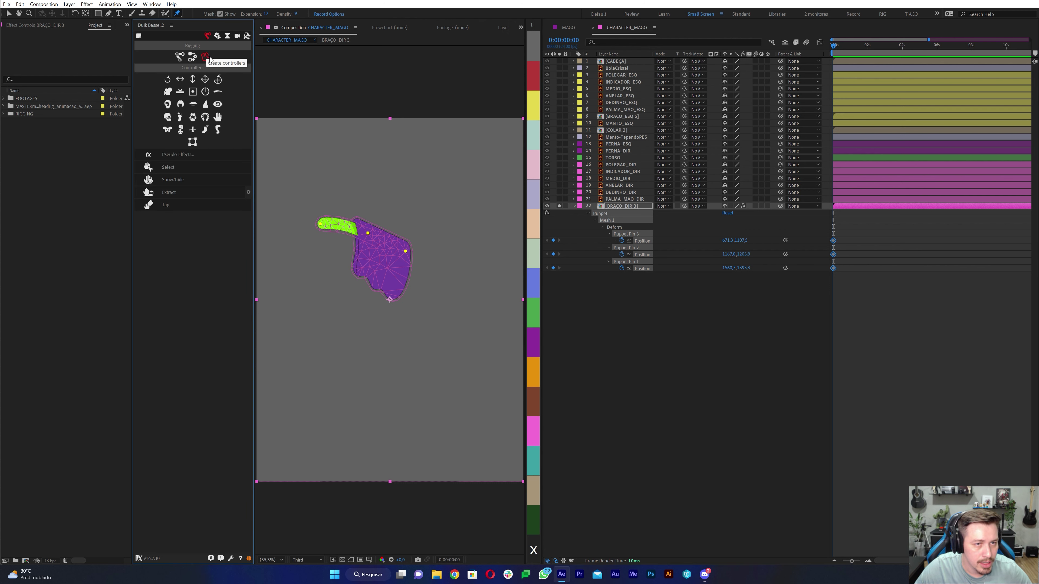
{"action": "left_click", "coordinate": [192, 58]}
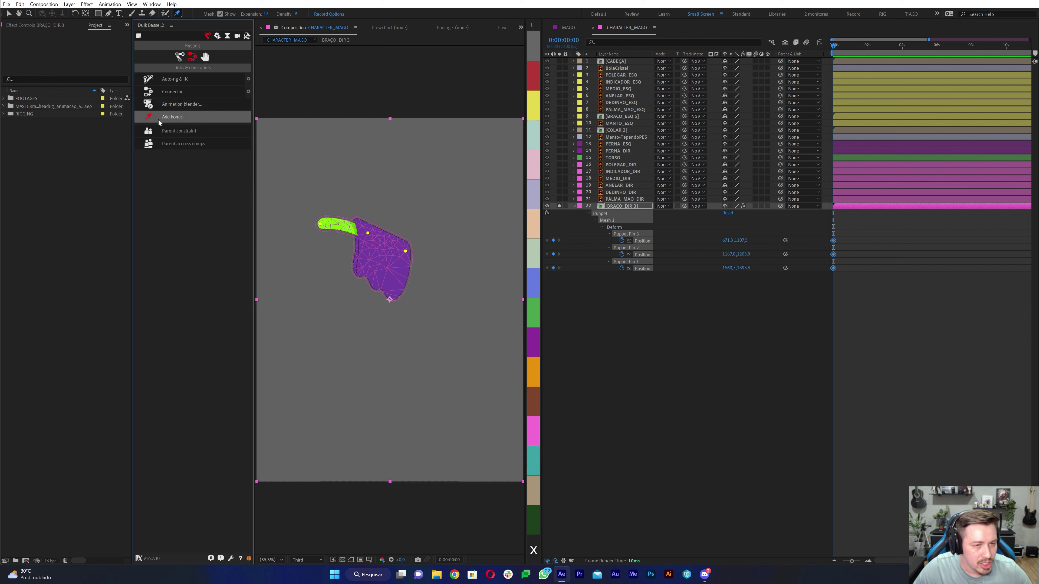
{"action": "left_click", "coordinate": [173, 117]}
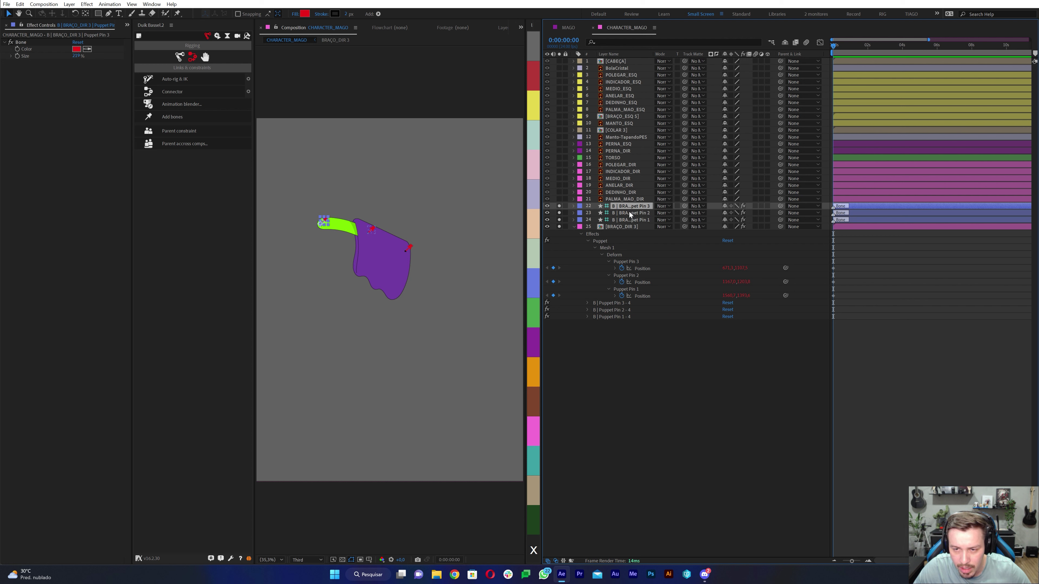
Step: Rig the three arm bones with a Duik IK controller and drag it to test the bend
{"action": "left_click", "coordinate": [628, 212], "text": "shift"}
{"action": "left_click", "coordinate": [624, 221], "text": "shift"}
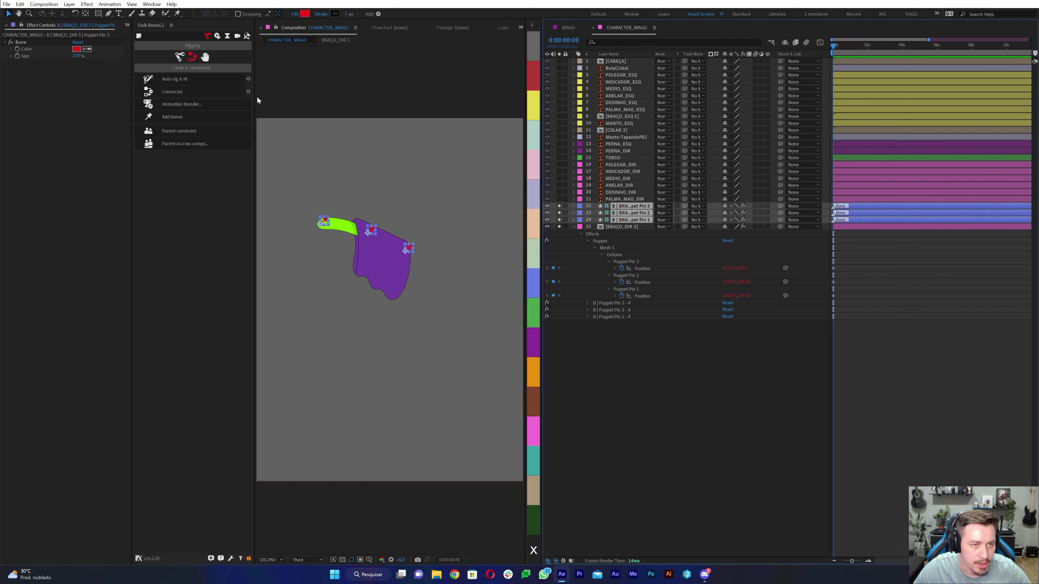
{"action": "left_click", "coordinate": [174, 80]}
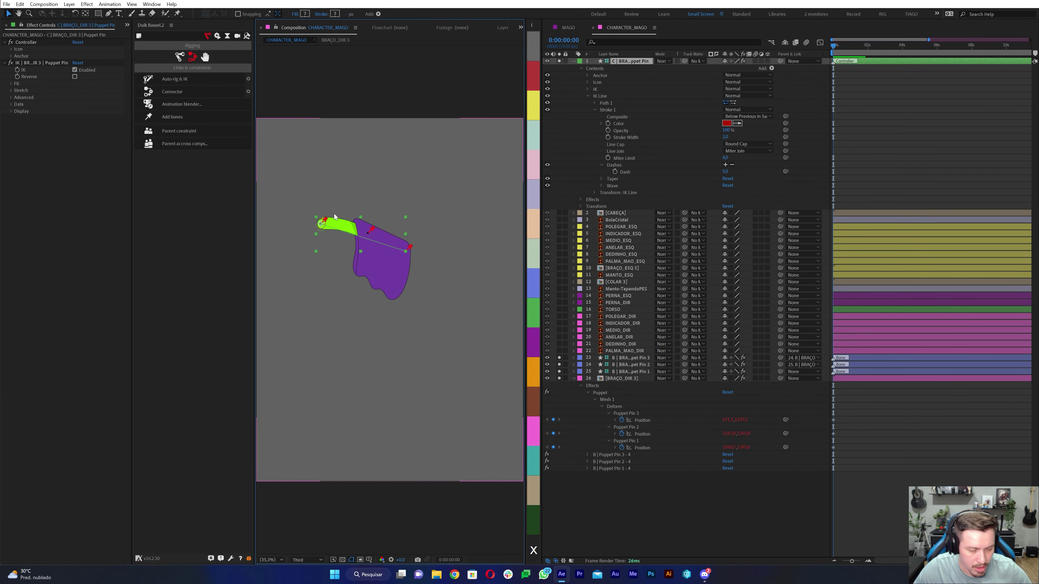
{"action": "mouse_move", "coordinate": [320, 234]}
{"action": "left_mouse_down"}
{"action": "mouse_move", "coordinate": [324, 245]}
{"action": "mouse_move", "coordinate": [322, 224]}
{"action": "left_mouse_up"}
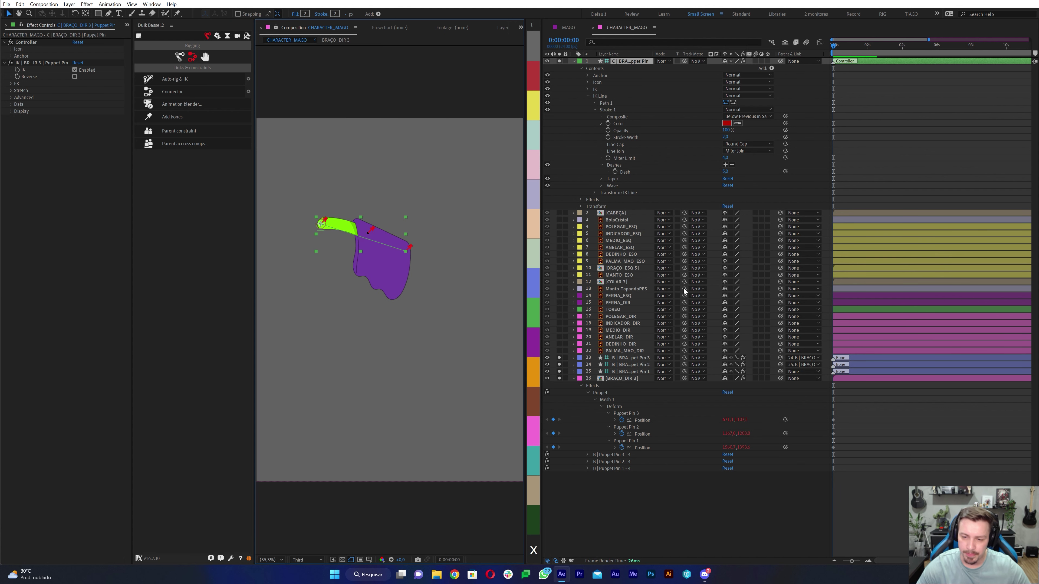
Step: Collapse the controller and arm layers and turn off solo to show the whole wizard
{"action": "left_click", "coordinate": [573, 61]}
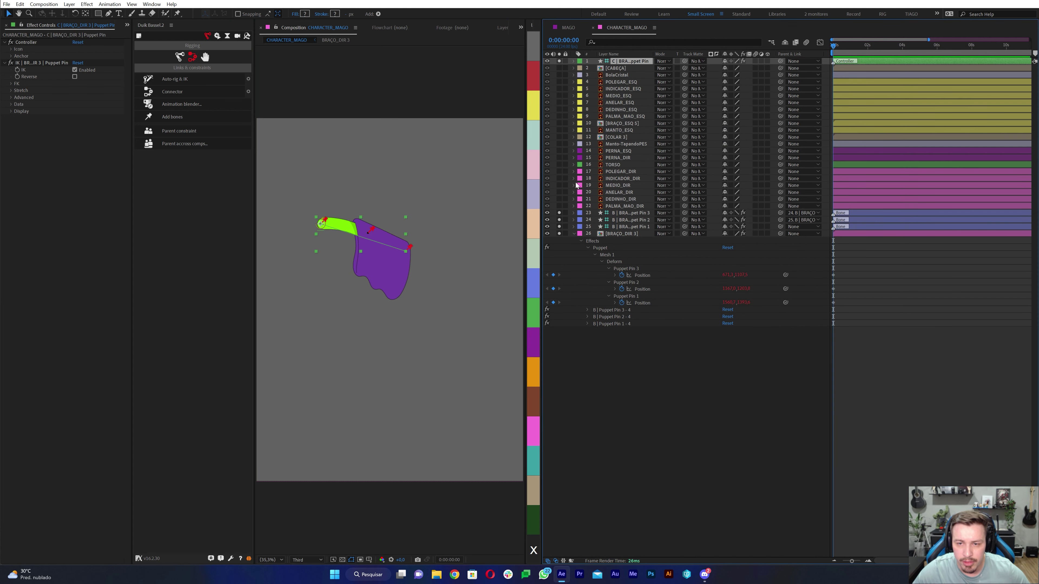
{"action": "left_click", "coordinate": [572, 234]}
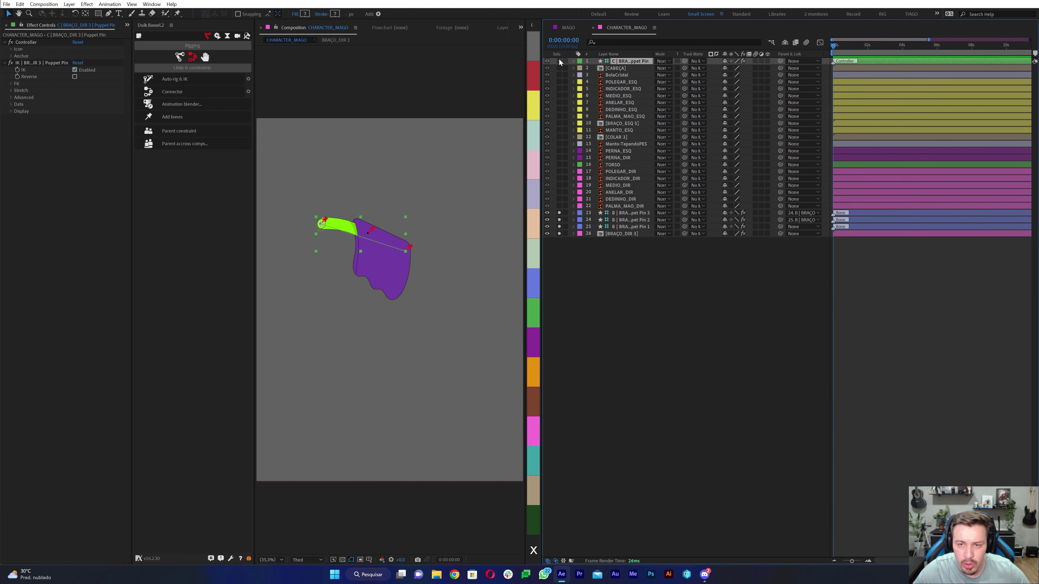
{"action": "left_click_drag", "start_coordinate": [559, 213], "coordinate": [562, 233]}
Step: Solo the right hand, then only the POLEGAR_DIR thumb, and center it in view
{"action": "left_click", "coordinate": [614, 206]}
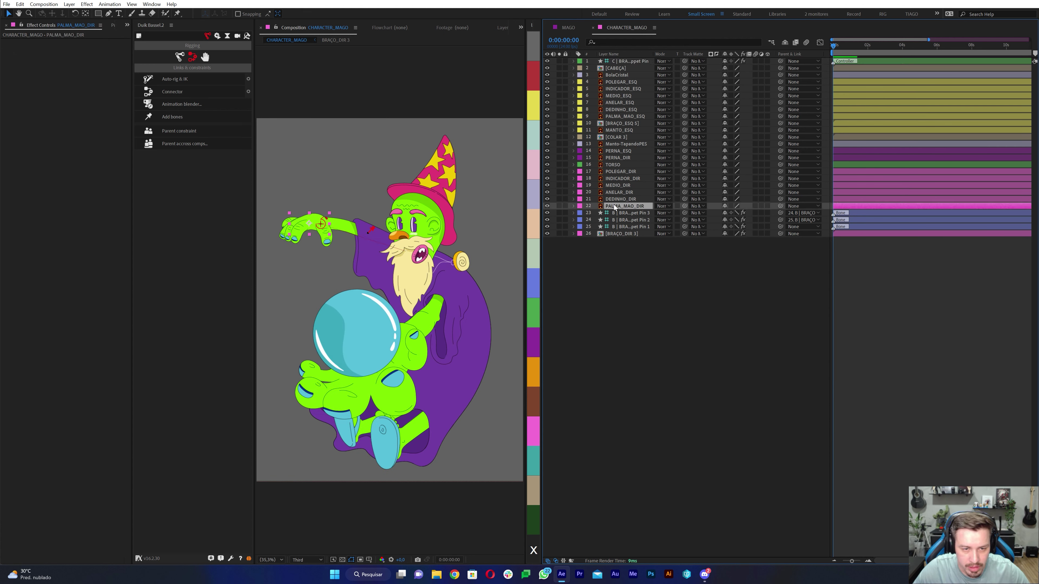
{"action": "mouse_move", "coordinate": [559, 206]}
{"action": "left_mouse_down"}
{"action": "mouse_move", "coordinate": [559, 172]}
{"action": "mouse_move", "coordinate": [559, 206]}
{"action": "left_mouse_up"}
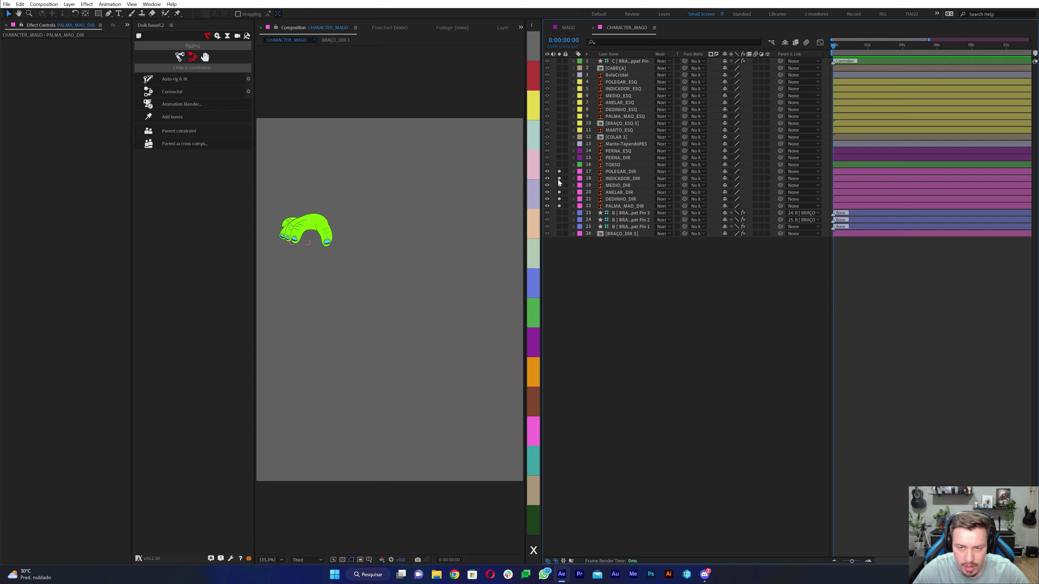
{"action": "left_click", "coordinate": [615, 171]}
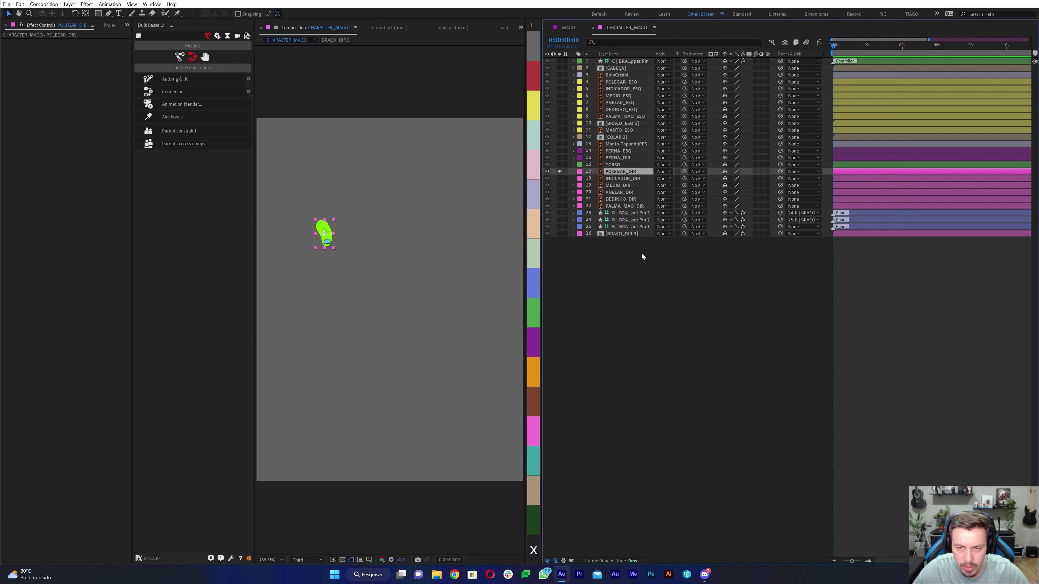
{"action": "left_click", "coordinate": [483, 250]}
{"action": "scroll", "coordinate": [429, 246], "scroll_direction": "up", "scroll_amount": 3}
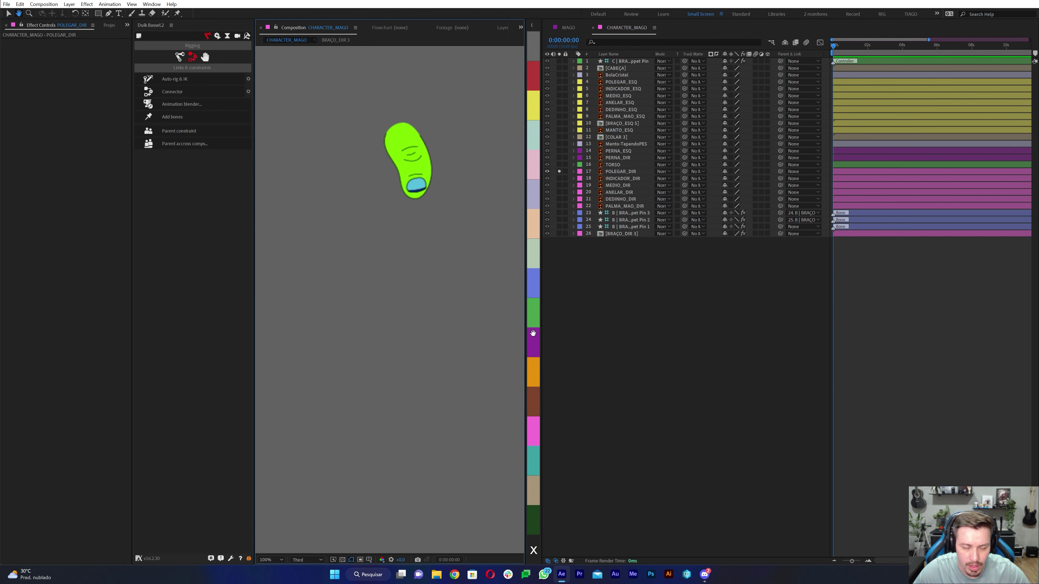
{"action": "left_click_drag", "start_coordinate": [331, 259], "coordinate": [400, 238]}
{"action": "key", "text": "v"}
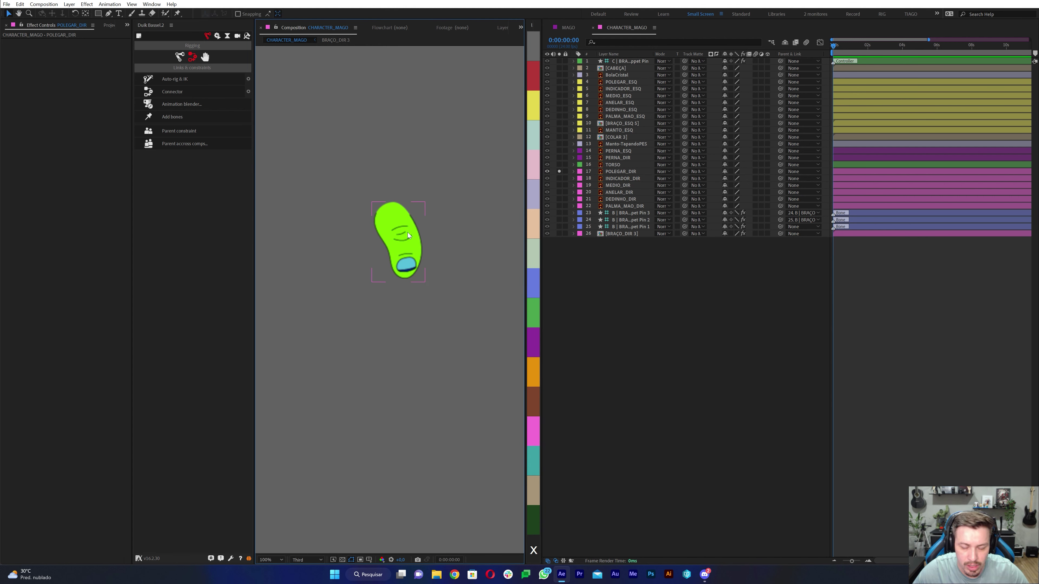
Step: Place three puppet pins on POLEGAR_DIR and select their position keyframes
{"action": "left_click", "coordinate": [177, 14]}
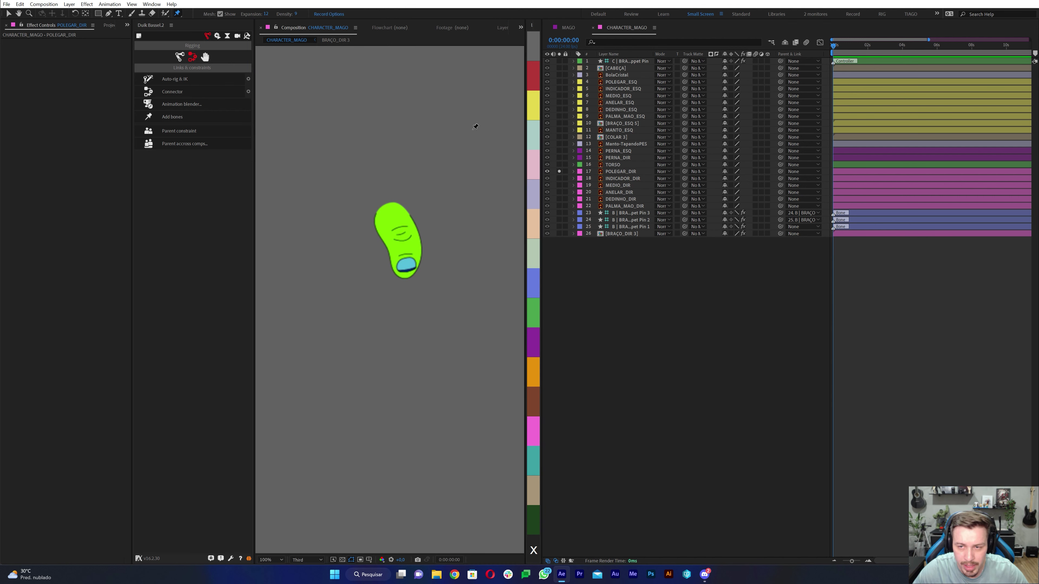
{"action": "left_click", "coordinate": [617, 171]}
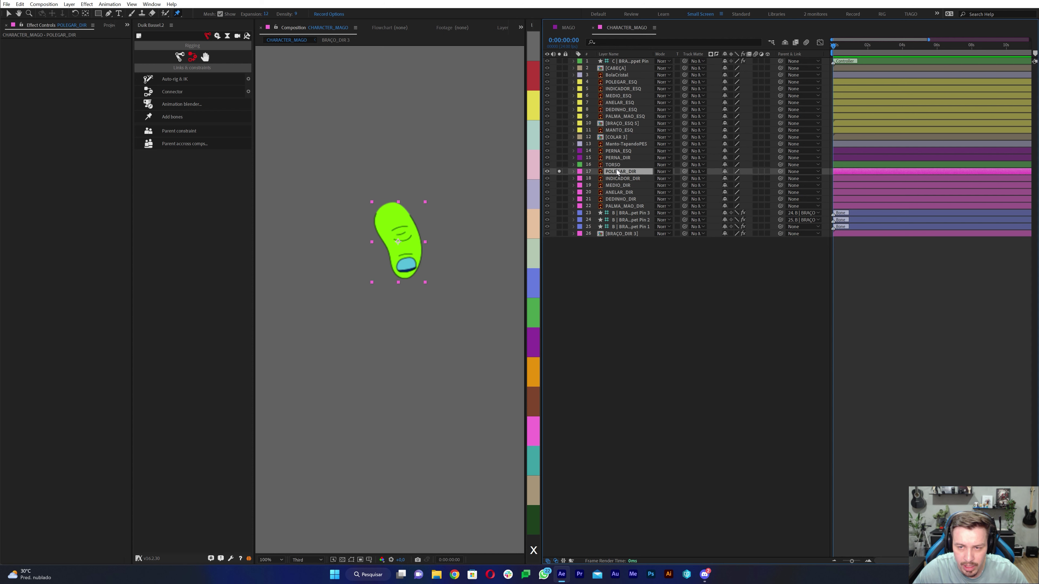
{"action": "left_click", "coordinate": [390, 209]}
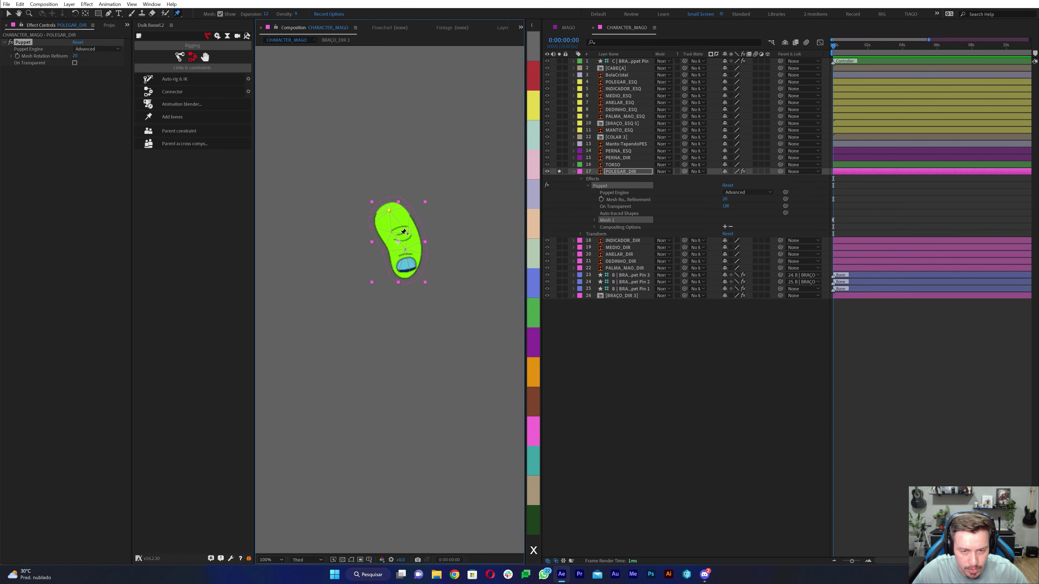
{"action": "left_click", "coordinate": [405, 266]}
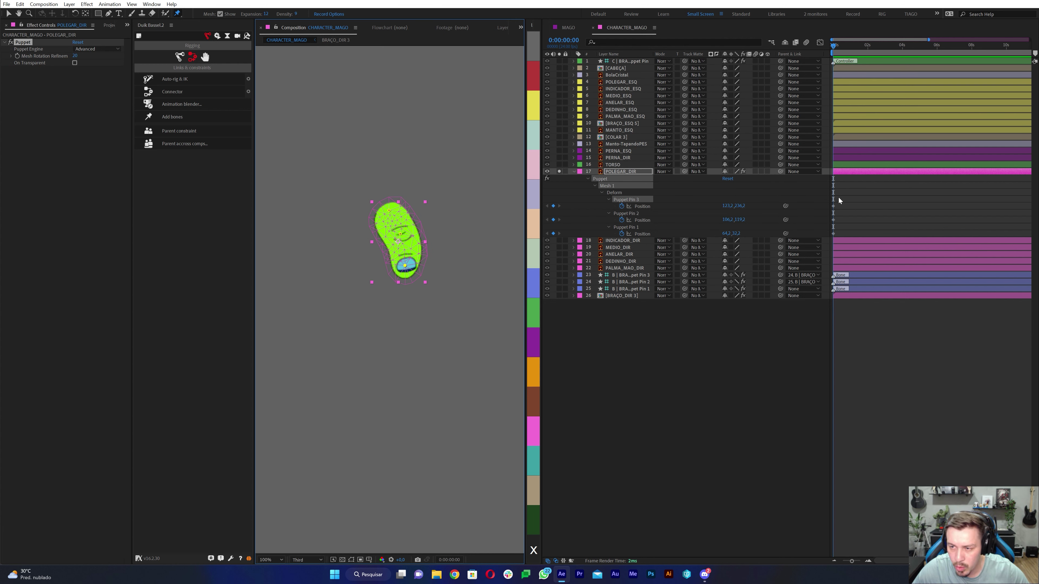
{"action": "key", "text": "u"}
{"action": "left_click_drag", "start_coordinate": [830, 234], "coordinate": [827, 237]}
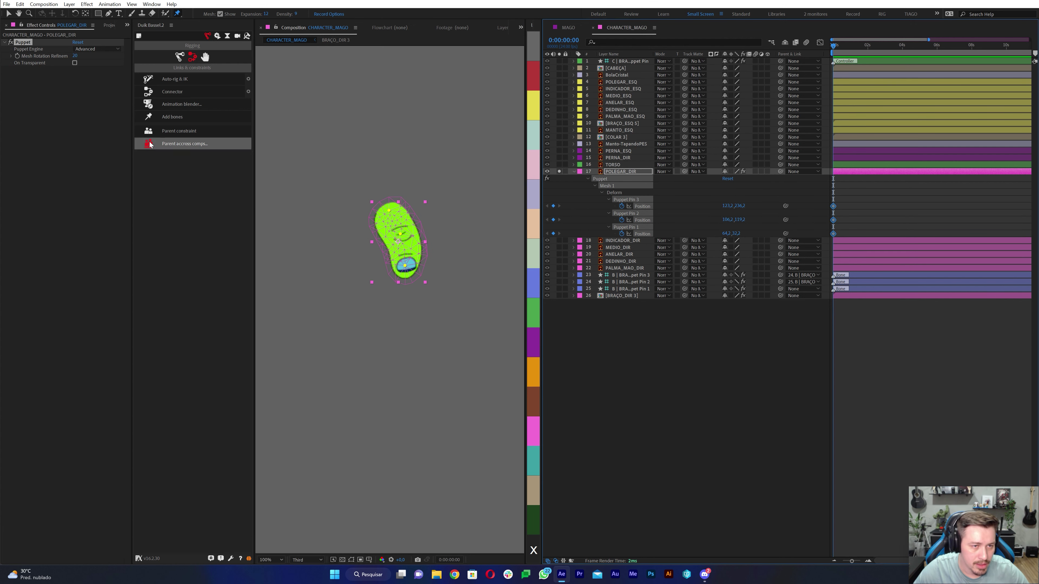
Step: Add Duik bones to the three thumb pins, rig them with an IK controller, and test the bend
{"action": "left_click", "coordinate": [175, 117]}
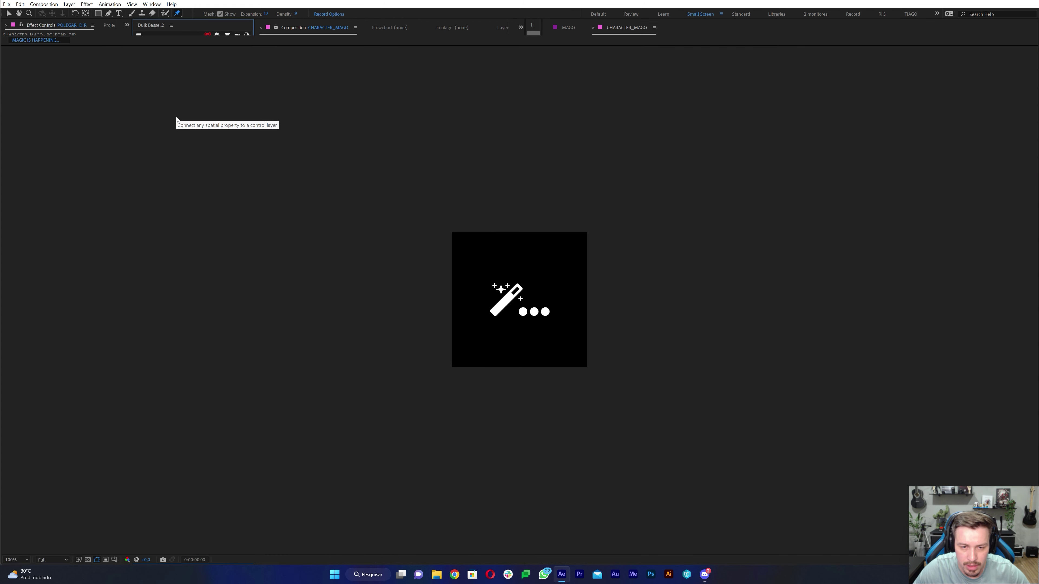
{"action": "key", "text": "v"}
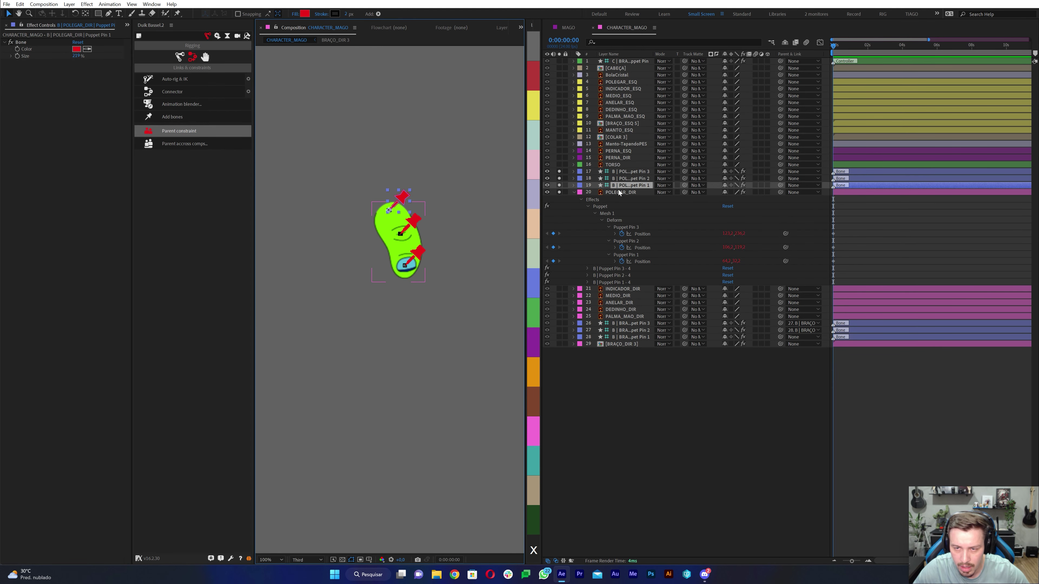
{"action": "left_click", "coordinate": [622, 175]}
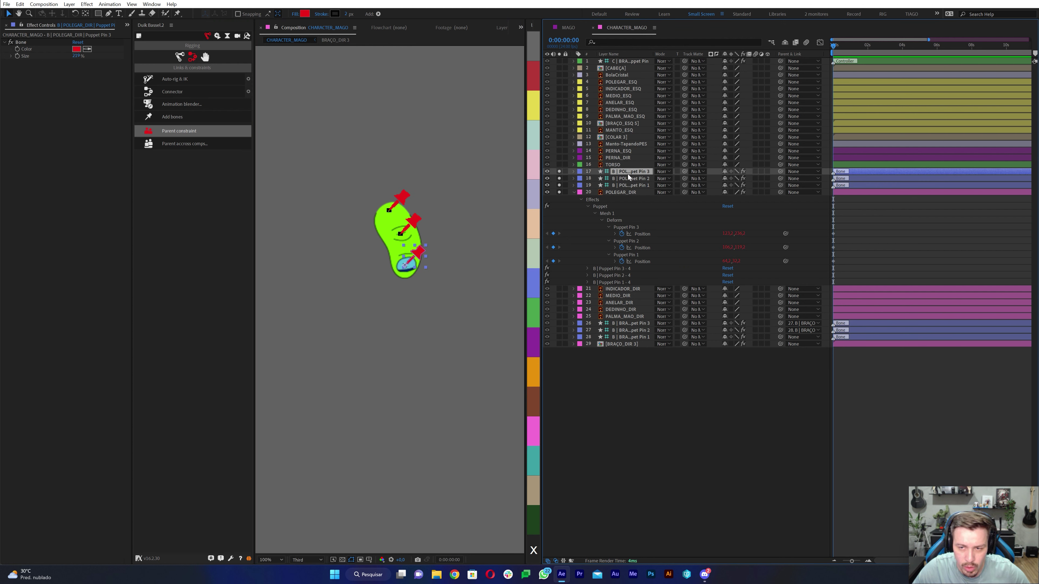
{"action": "left_click", "coordinate": [622, 179], "text": "shift"}
{"action": "left_click", "coordinate": [621, 186], "text": "shift"}
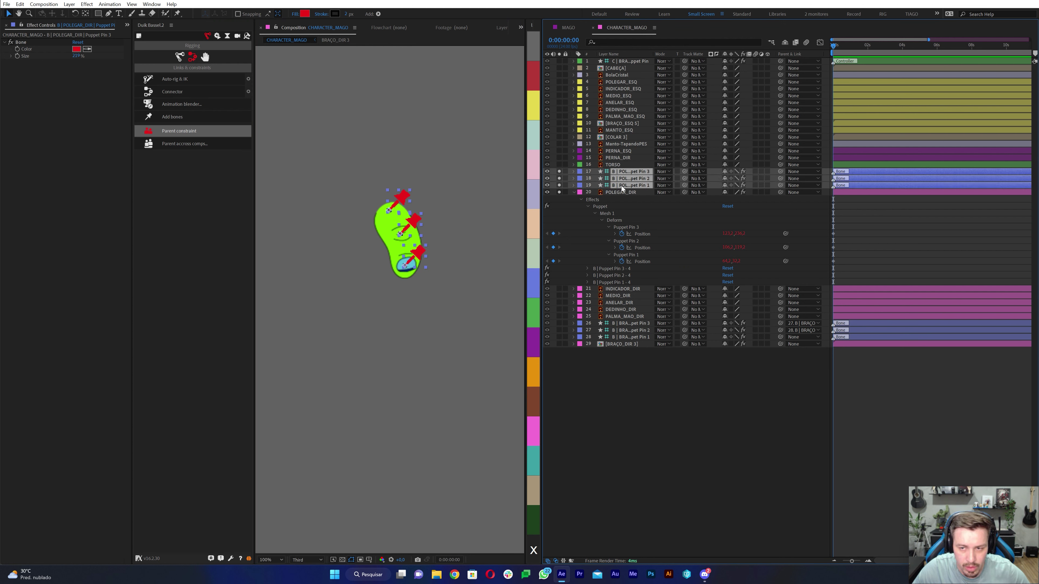
{"action": "left_click", "coordinate": [174, 80]}
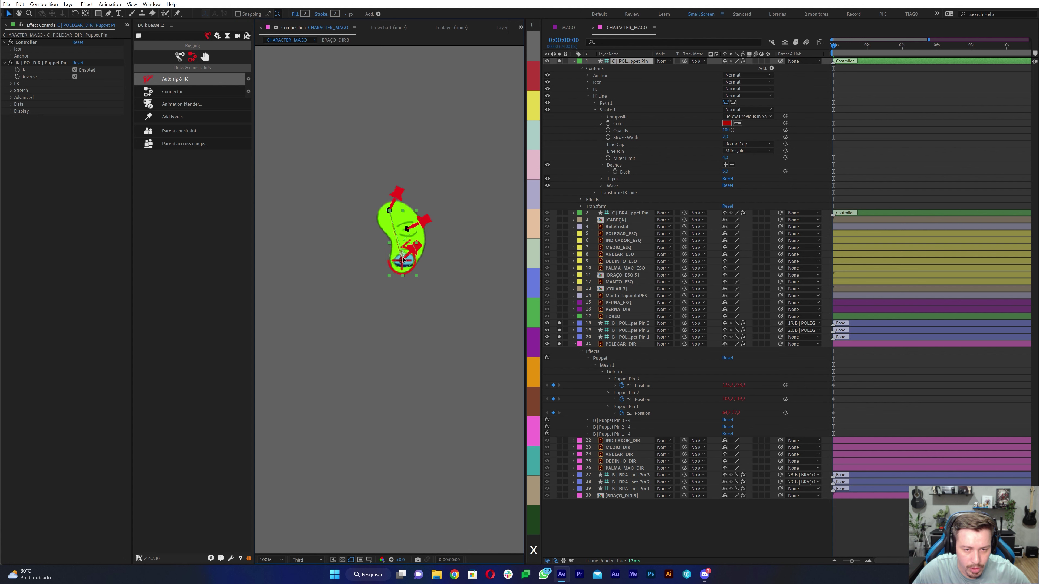
{"action": "left_click_drag", "start_coordinate": [383, 265], "coordinate": [401, 251]}
{"action": "left_click", "coordinate": [574, 61]}
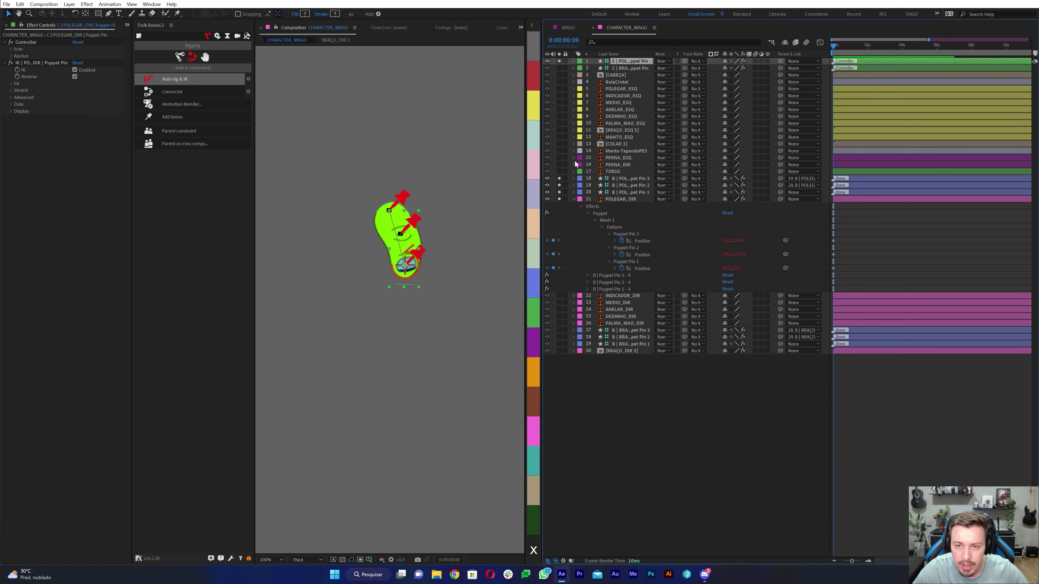
{"action": "left_click", "coordinate": [573, 199]}
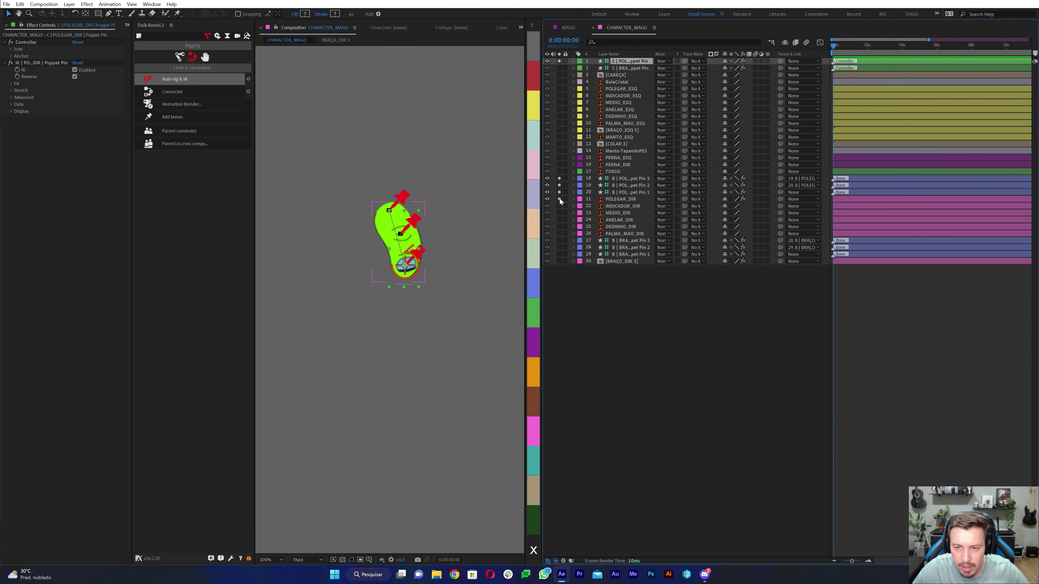
Step: Solo INDICADOR_DIR, pin its tip, middle and base, and select the three pin keyframes
{"action": "left_click", "coordinate": [620, 206]}
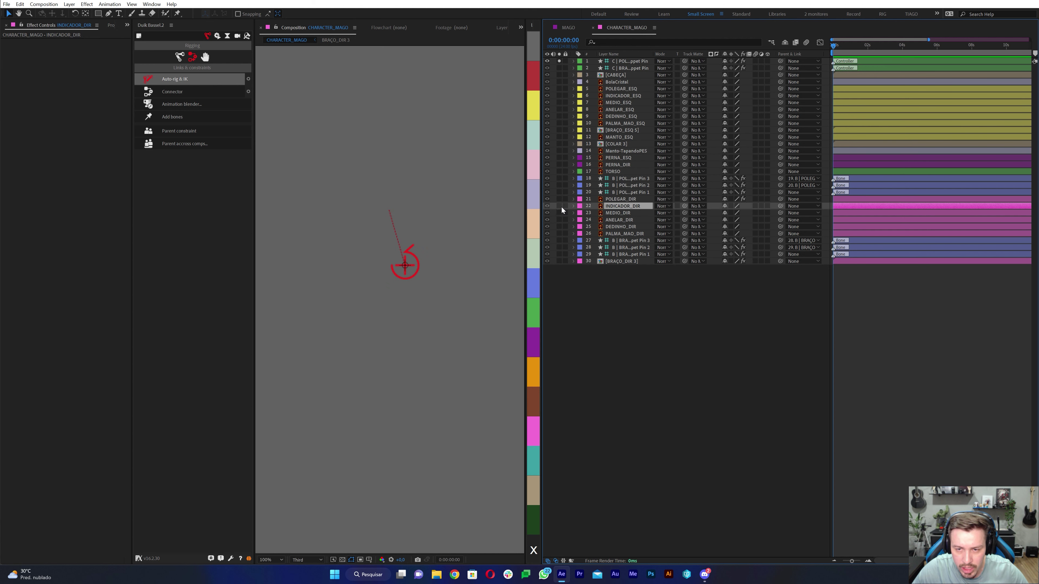
{"action": "left_click", "coordinate": [559, 206]}
{"action": "left_click", "coordinate": [559, 60]}
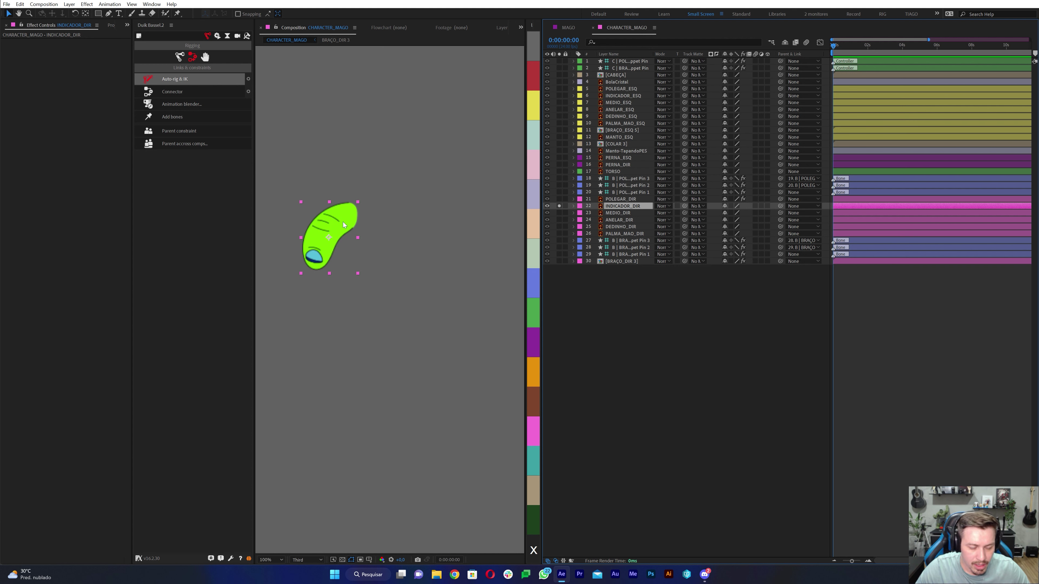
{"action": "left_click", "coordinate": [177, 13]}
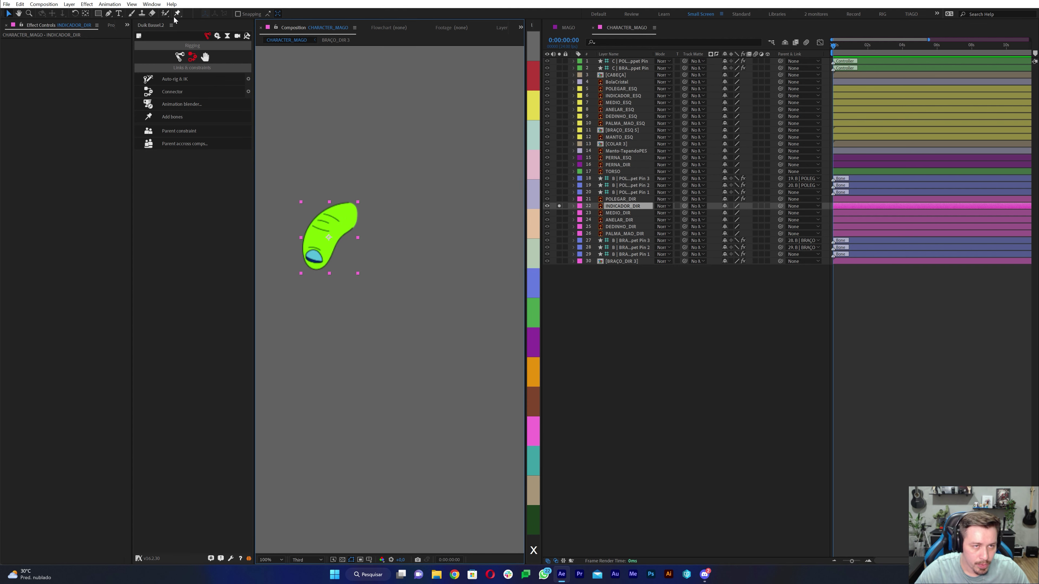
{"action": "left_click", "coordinate": [350, 212]}
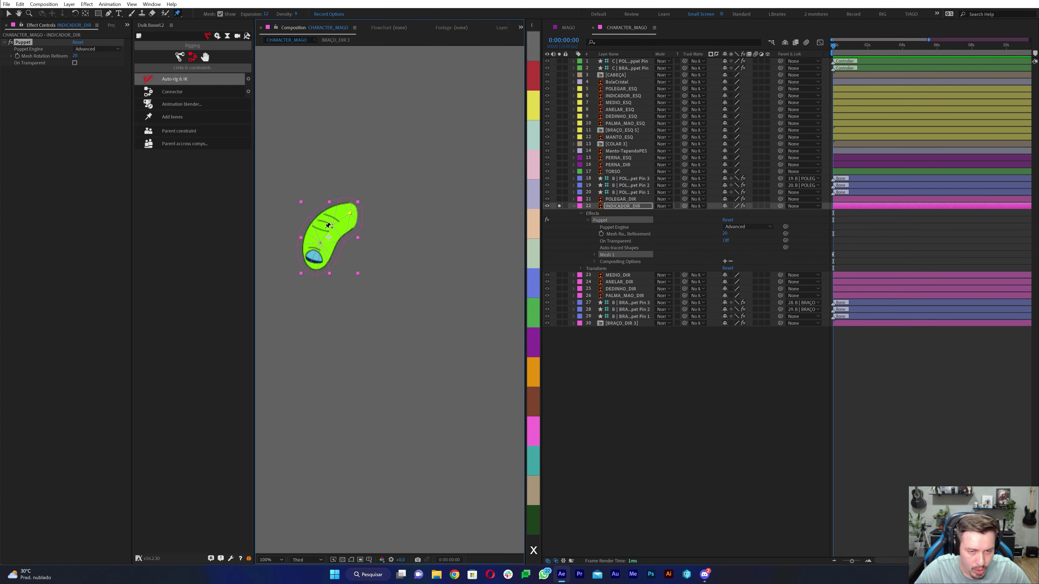
{"action": "left_click", "coordinate": [325, 228]}
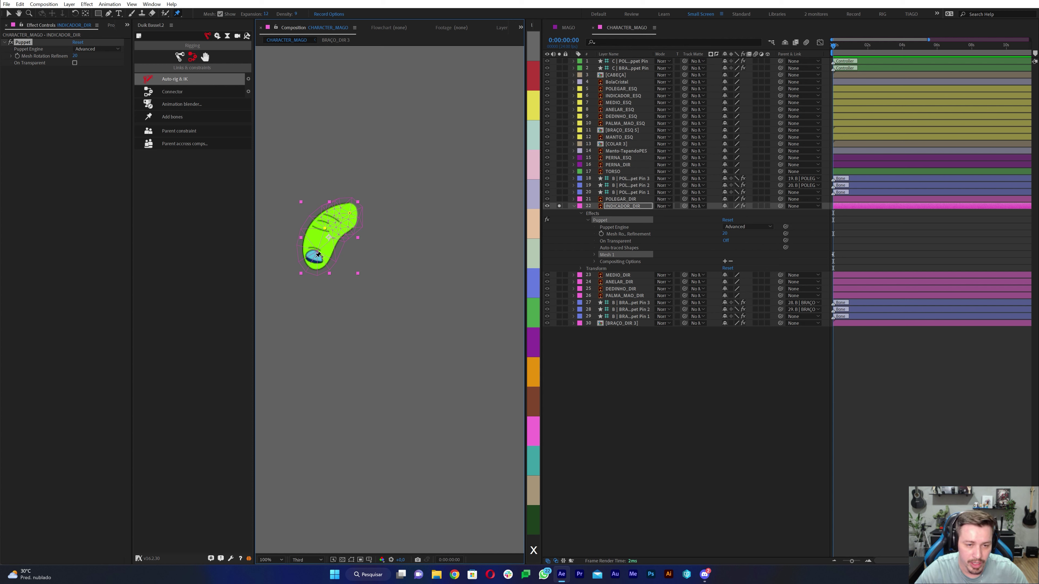
{"action": "left_click", "coordinate": [313, 255]}
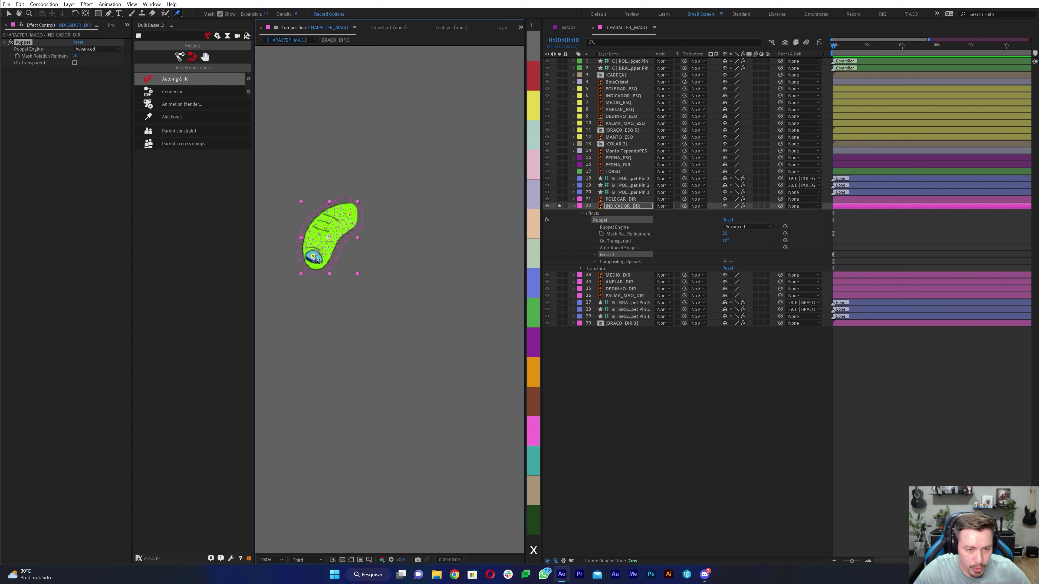
{"action": "key", "text": "u"}
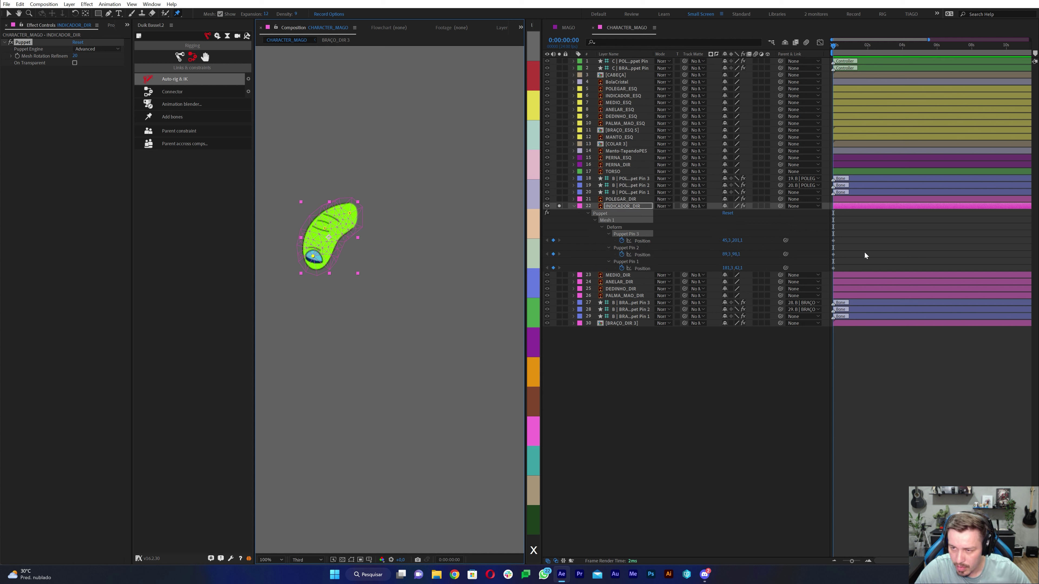
{"action": "left_click_drag", "start_coordinate": [839, 231], "coordinate": [828, 274]}
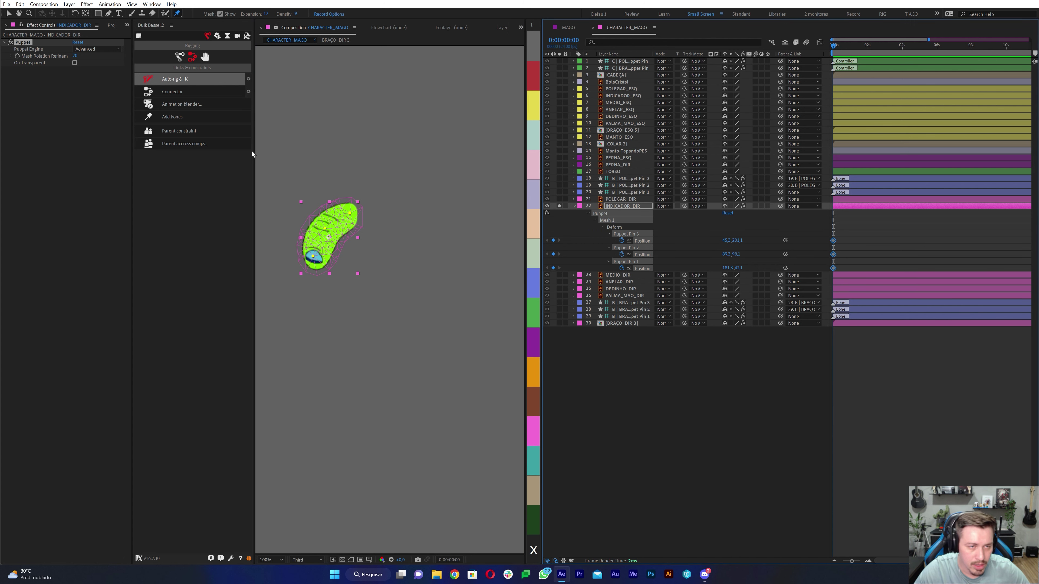
Step: Add Duik bones to the index finger pins, rig them with IK, and collapse all layers
{"action": "left_click", "coordinate": [174, 117]}
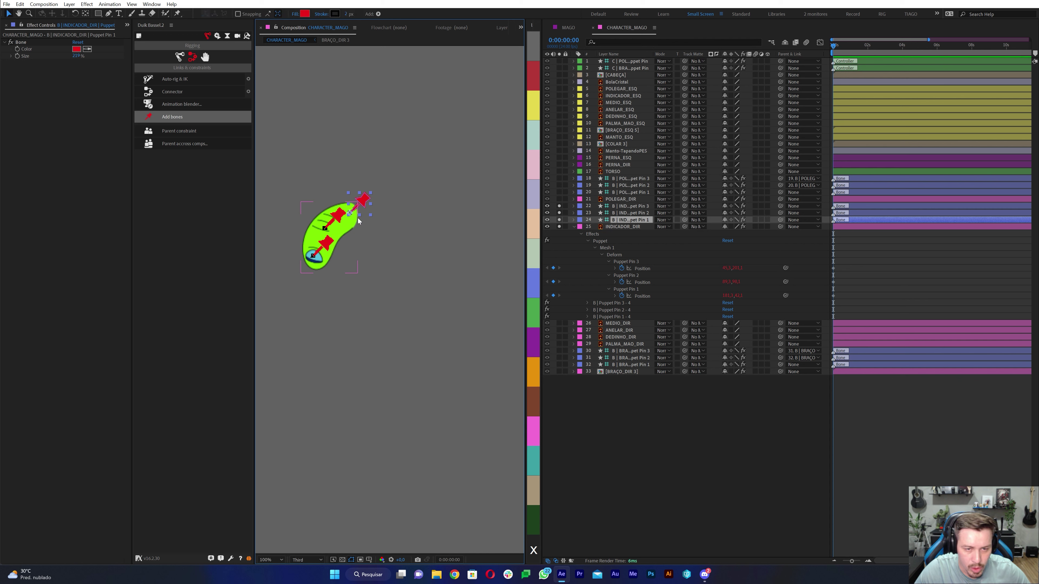
{"action": "left_click", "coordinate": [625, 206]}
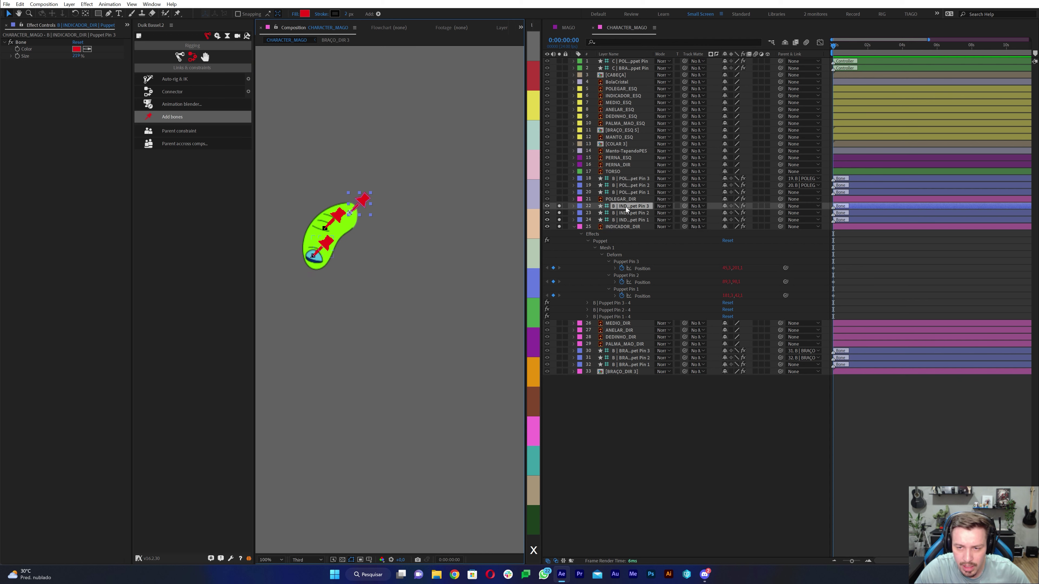
{"action": "left_click", "coordinate": [627, 213], "text": "ctrl"}
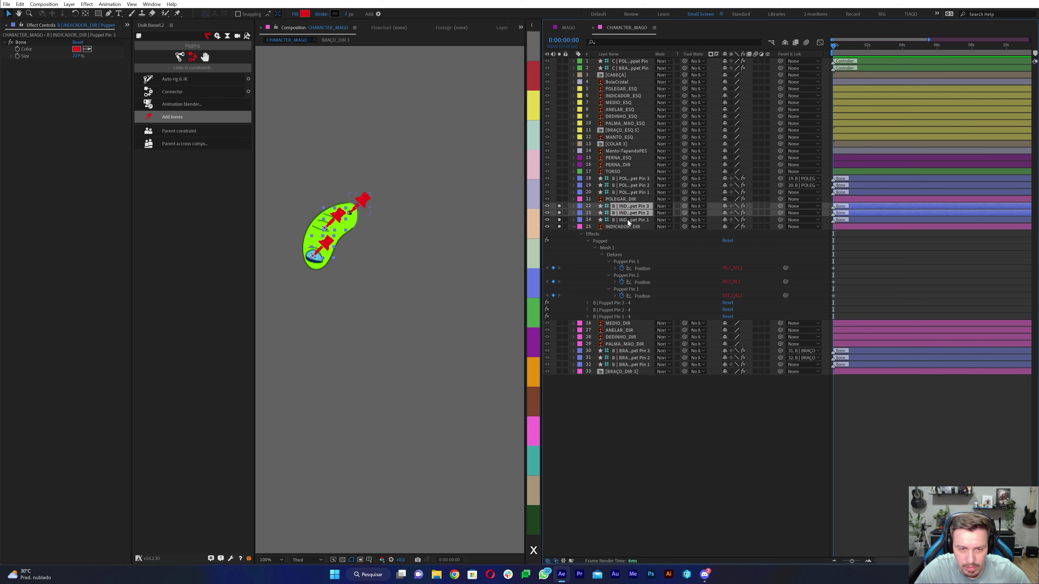
{"action": "left_click", "coordinate": [628, 219], "text": "ctrl"}
{"action": "left_click", "coordinate": [196, 80]}
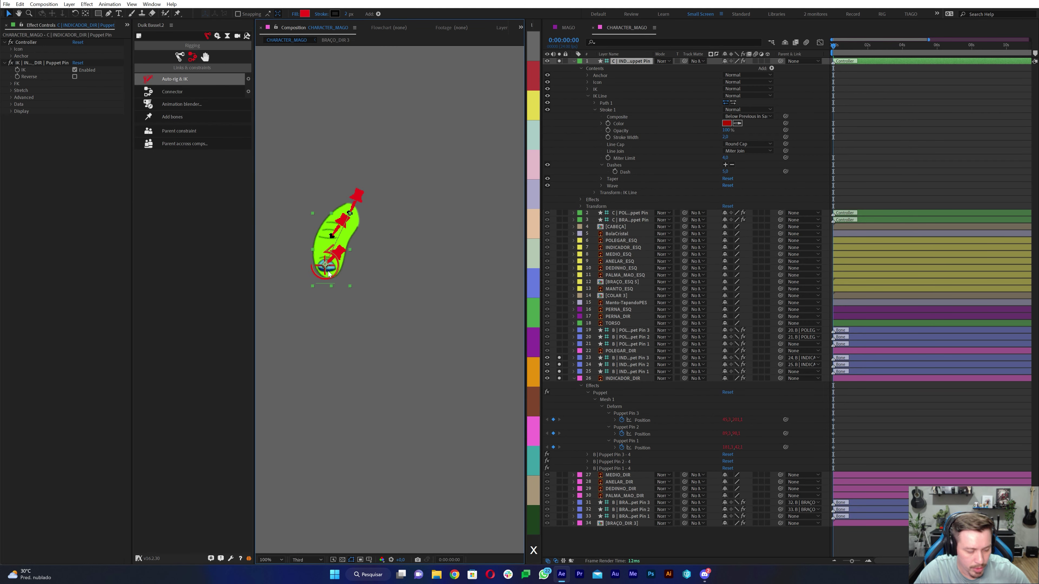
{"action": "key", "text": "ctrl+a"}
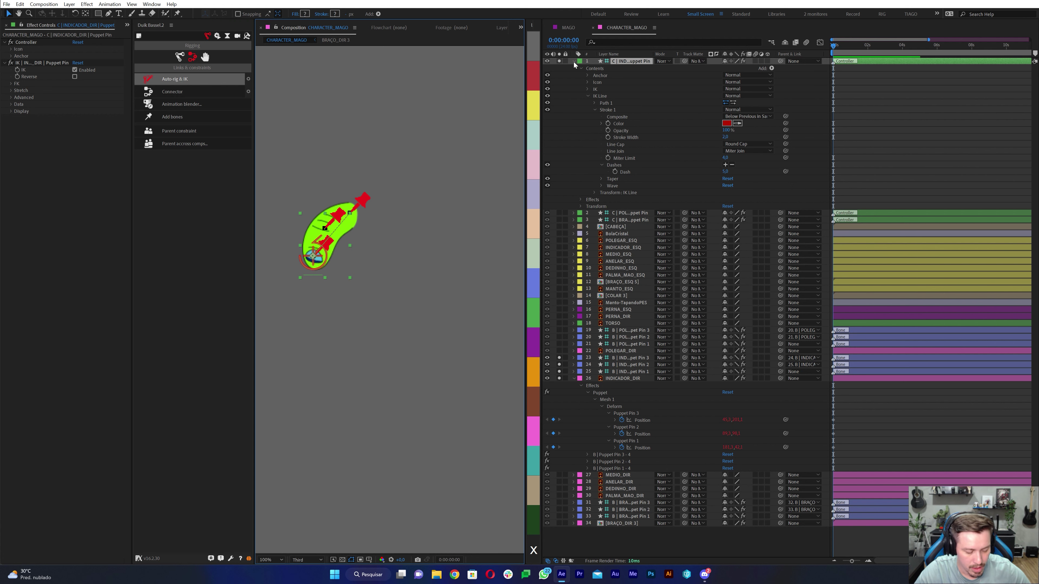
{"action": "key", "text": "ctrl+grave"}
Step: Solo the MEDIO_DIR middle finger, pin it, and add Duik bones to its three pins
{"action": "left_click", "coordinate": [559, 62]}
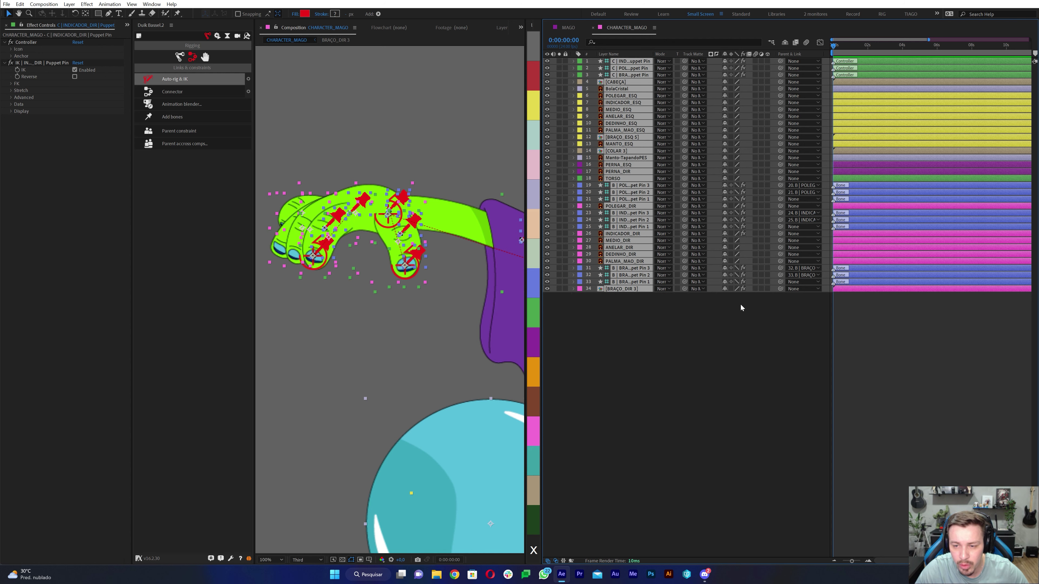
{"action": "left_click", "coordinate": [558, 240]}
{"action": "left_click", "coordinate": [628, 240]}
{"action": "key", "text": "u"}
{"action": "key", "text": "ctrl+p"}
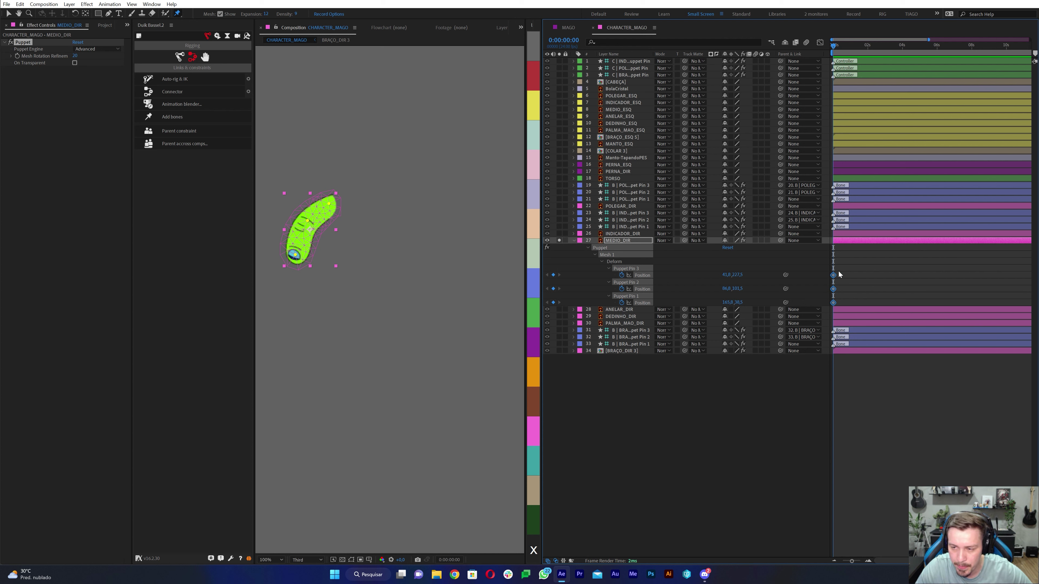
{"action": "left_click", "coordinate": [175, 79]}
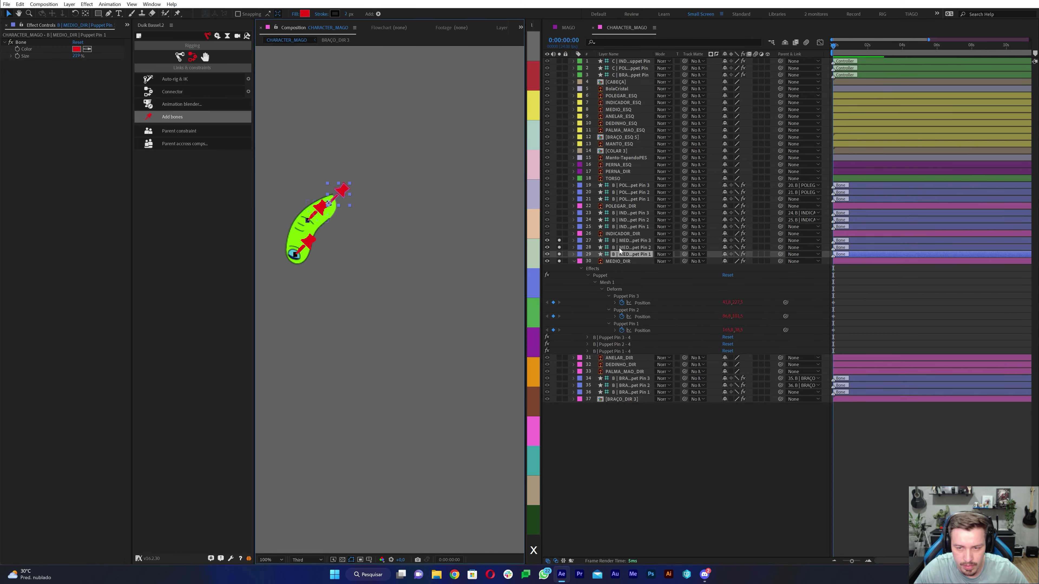
Step: Pin the ANELAR_DIR ring finger, add Duik bones, and rig them with an IK controller
{"action": "left_click", "coordinate": [618, 275]}
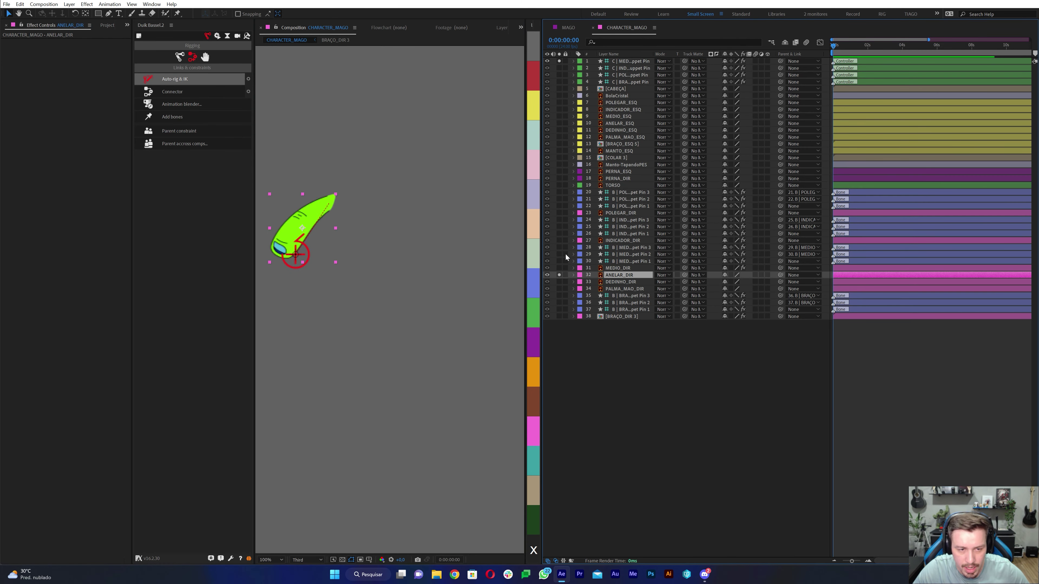
{"action": "key", "text": "ctrl+p"}
{"action": "left_click", "coordinate": [327, 203]}
{"action": "left_click", "coordinate": [282, 245]}
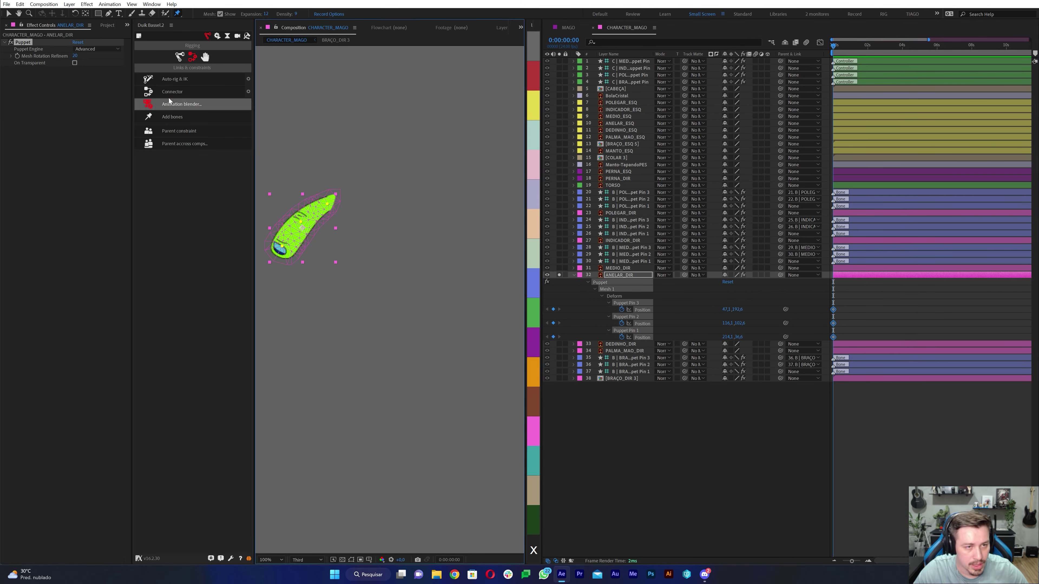
{"action": "left_click", "coordinate": [172, 117]}
{"action": "left_click", "coordinate": [174, 78]}
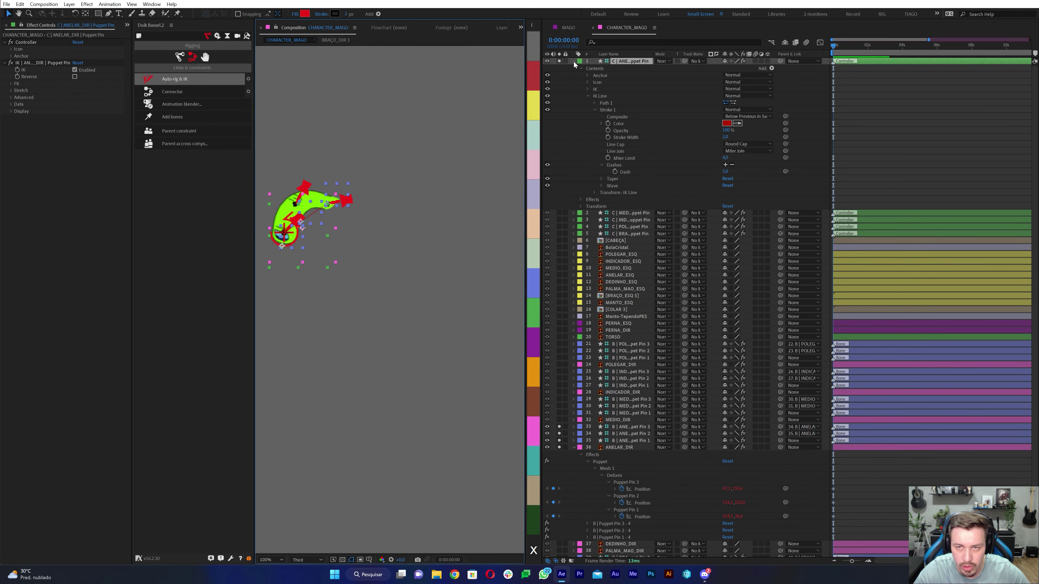
Step: Give the DEDINHO_DIR little finger Duik bones and an IK controller
{"action": "key", "text": "ctrl+Down"}
{"action": "key", "text": "ctrl+v"}
{"action": "key", "text": "ctrl+p"}
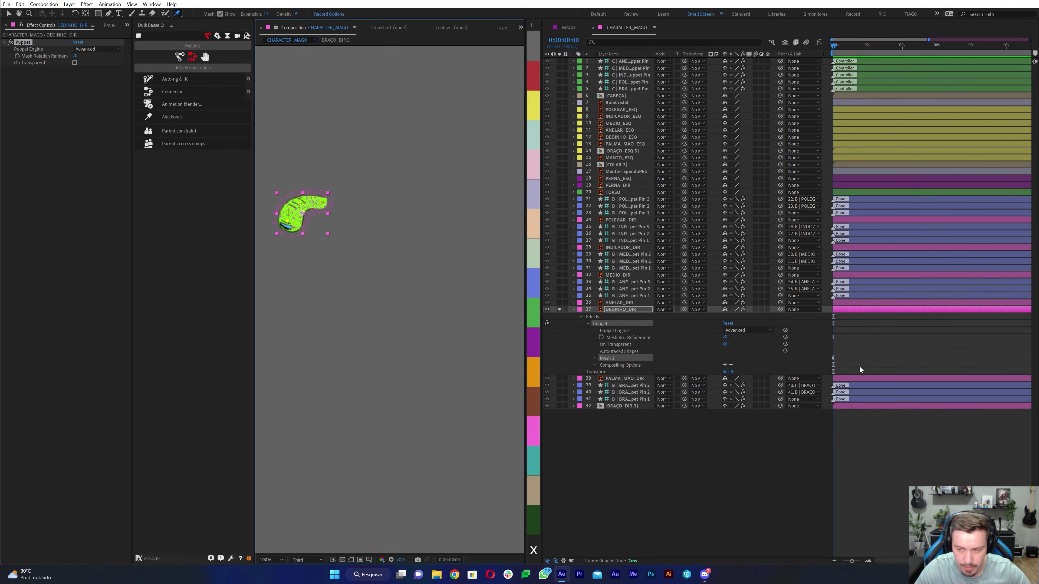
{"action": "left_click", "coordinate": [172, 117]}
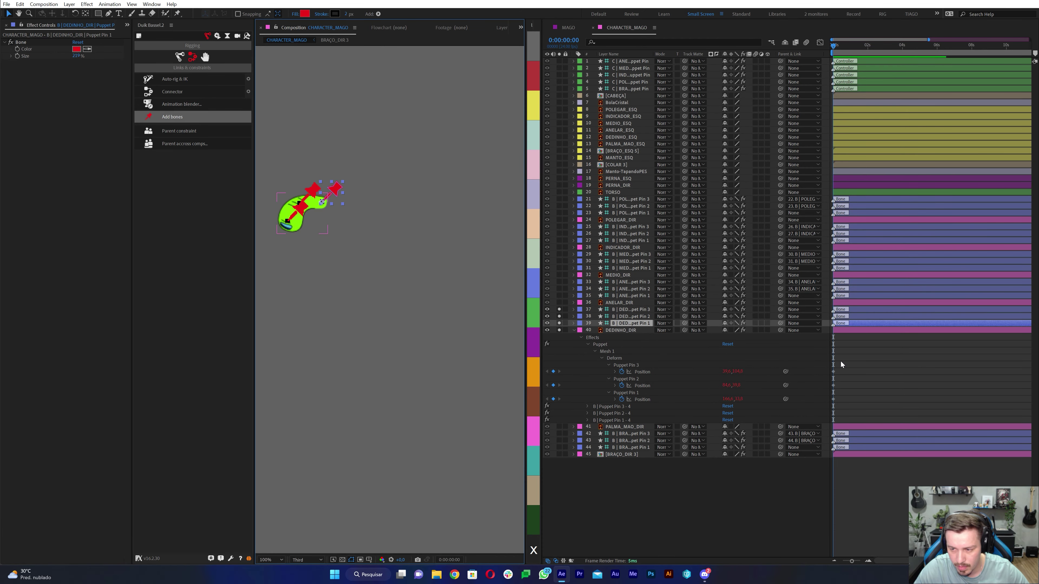
{"action": "left_click", "coordinate": [174, 78]}
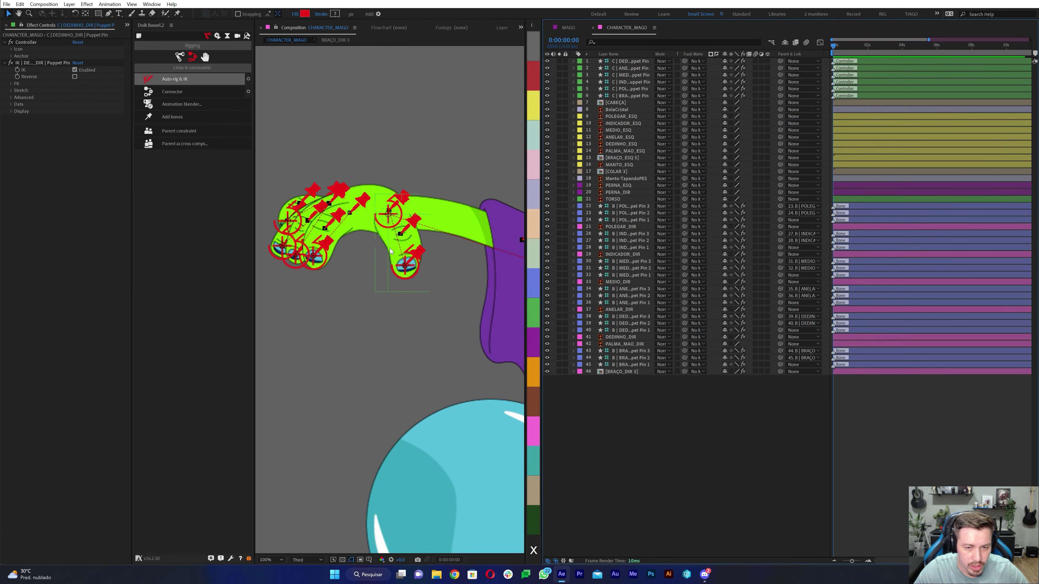
Step: Deselect the layers, zoom the viewer out to 50%, and pan to frame the whole wizard
{"action": "key", "text": "F2"}
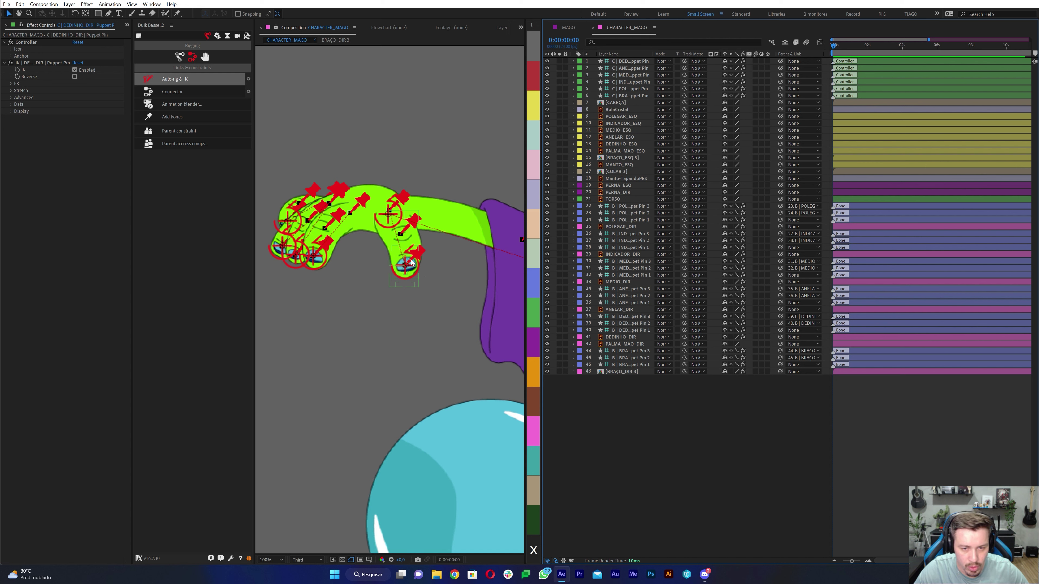
{"action": "key", "text": "comma"}
{"action": "key", "text": "comma"}
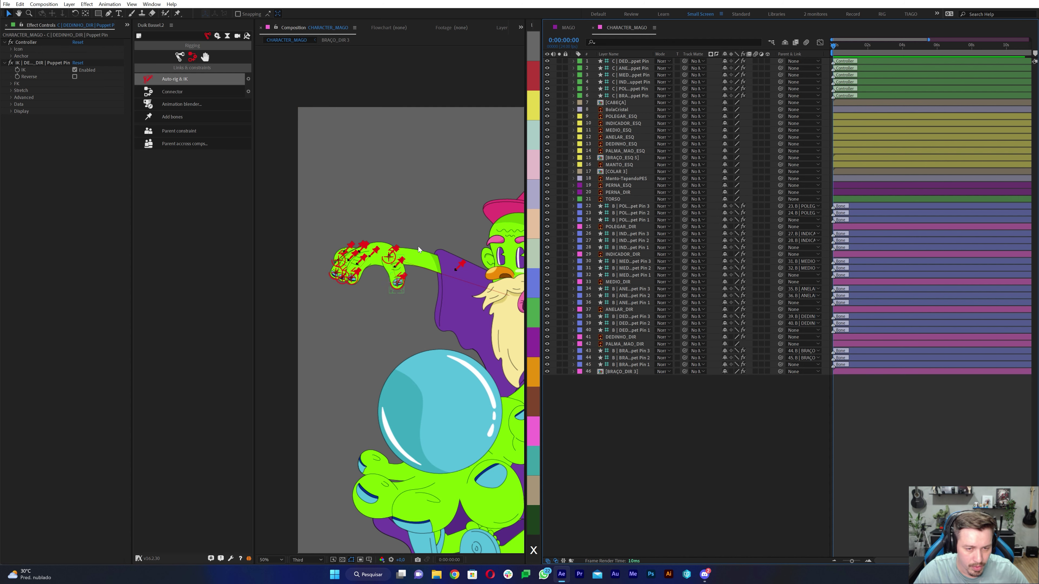
{"action": "left_click_drag", "start_coordinate": [478, 399], "coordinate": [373, 242]}
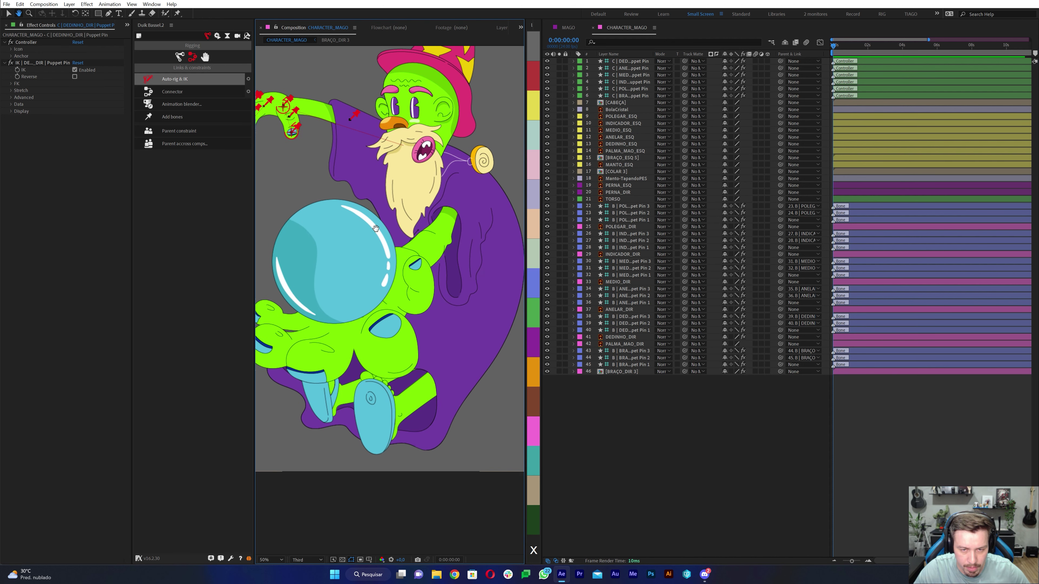
Step: Solo BRAÇO_ESQ 5 and pin the arm at its top, middle and lower end
{"action": "left_click", "coordinate": [620, 157]}
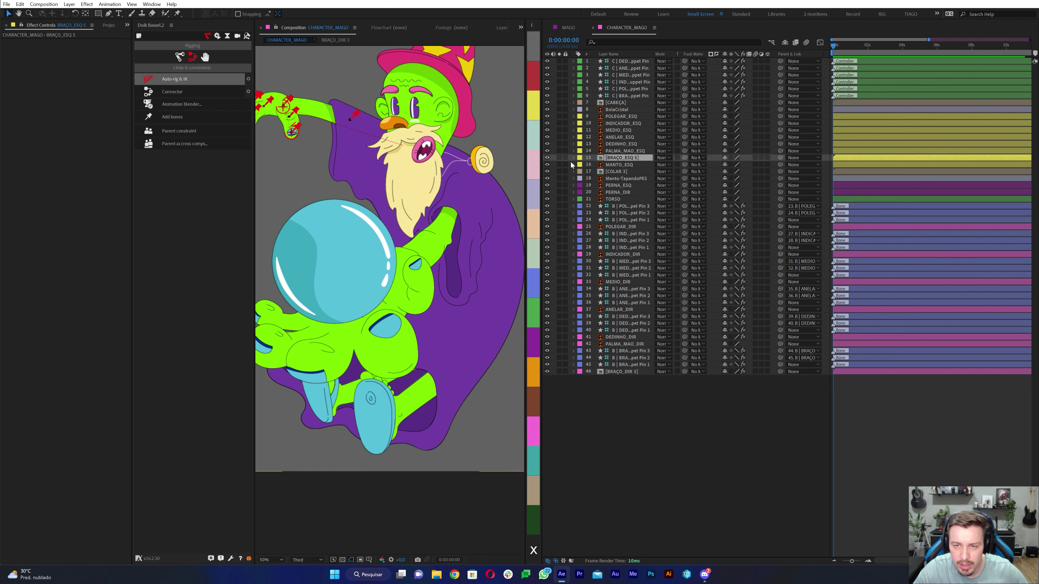
{"action": "left_click", "coordinate": [559, 158]}
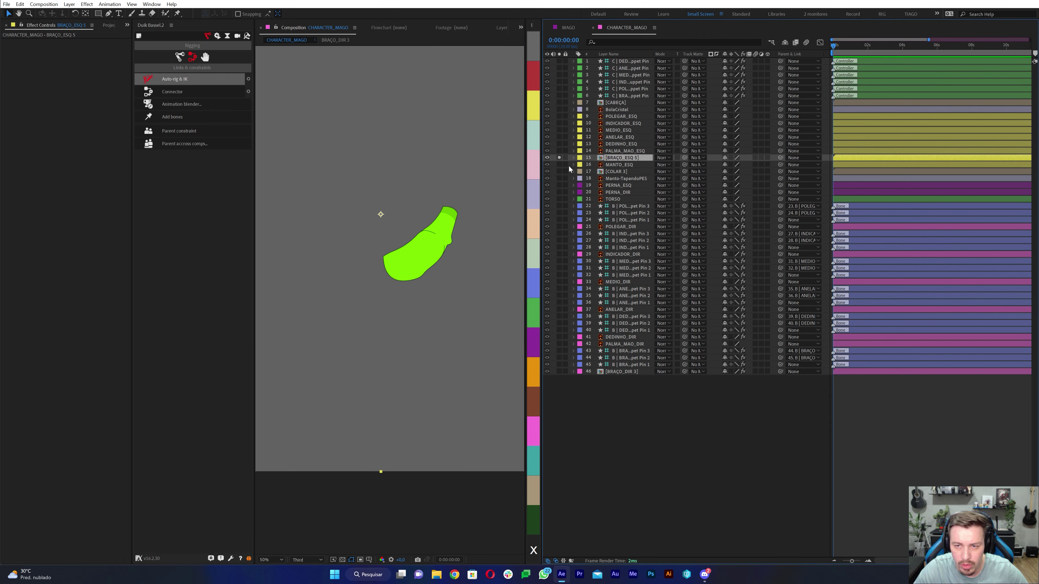
{"action": "key", "text": "ctrl+p"}
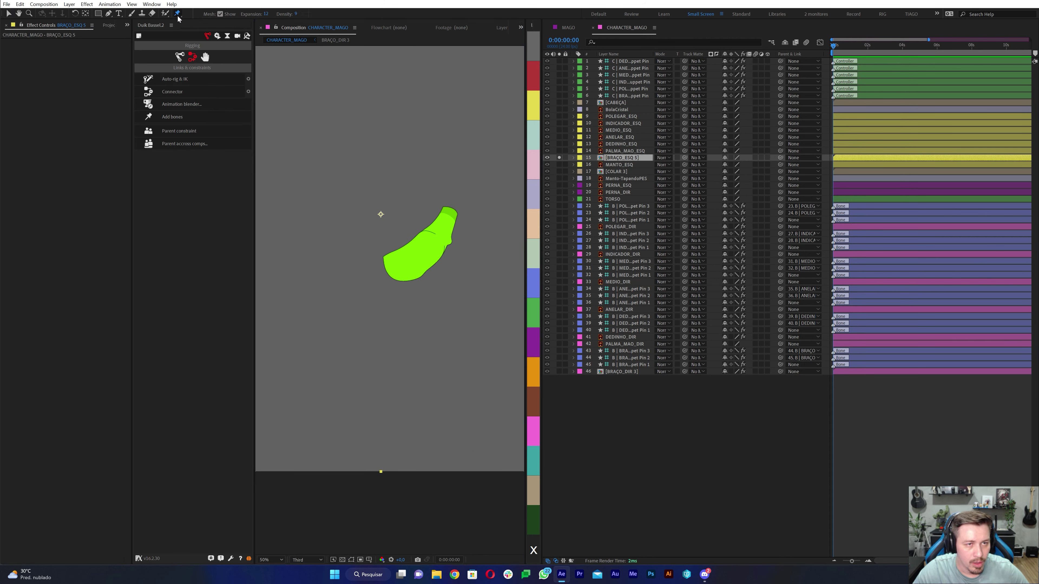
{"action": "left_click", "coordinate": [451, 209]}
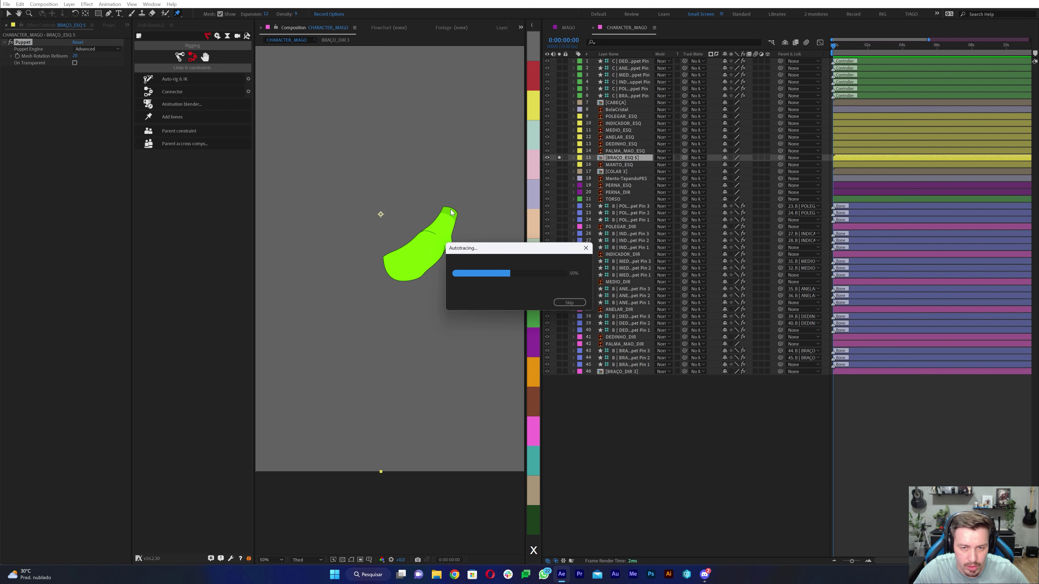
{"action": "left_click", "coordinate": [427, 245]}
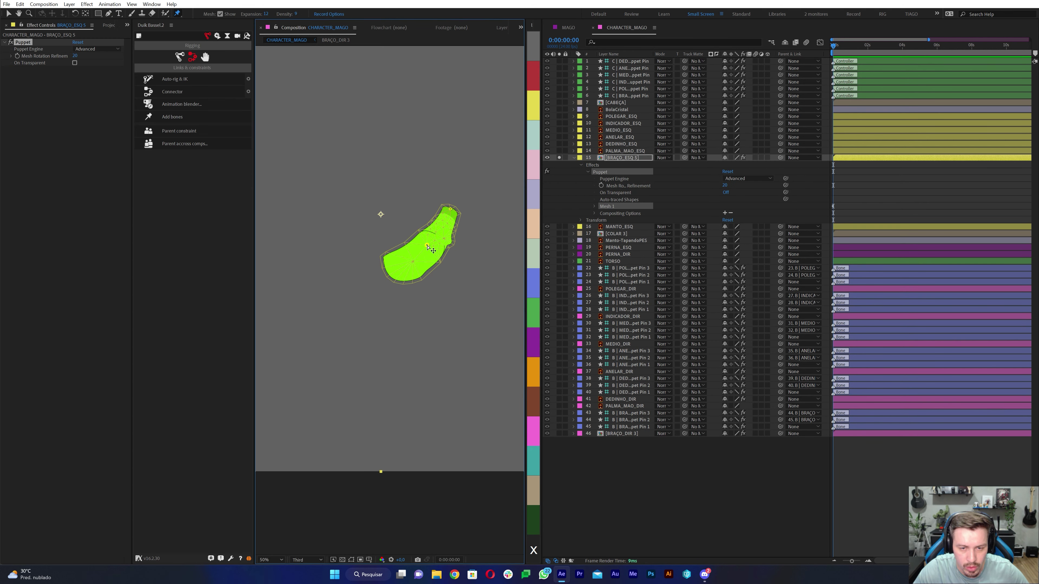
{"action": "left_click", "coordinate": [394, 269]}
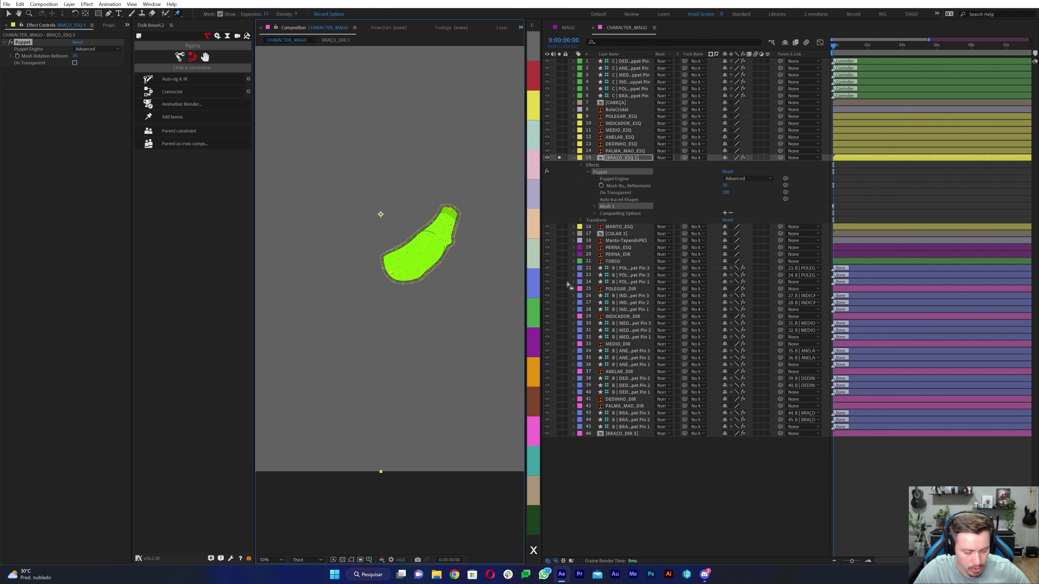
{"action": "key", "text": "u"}
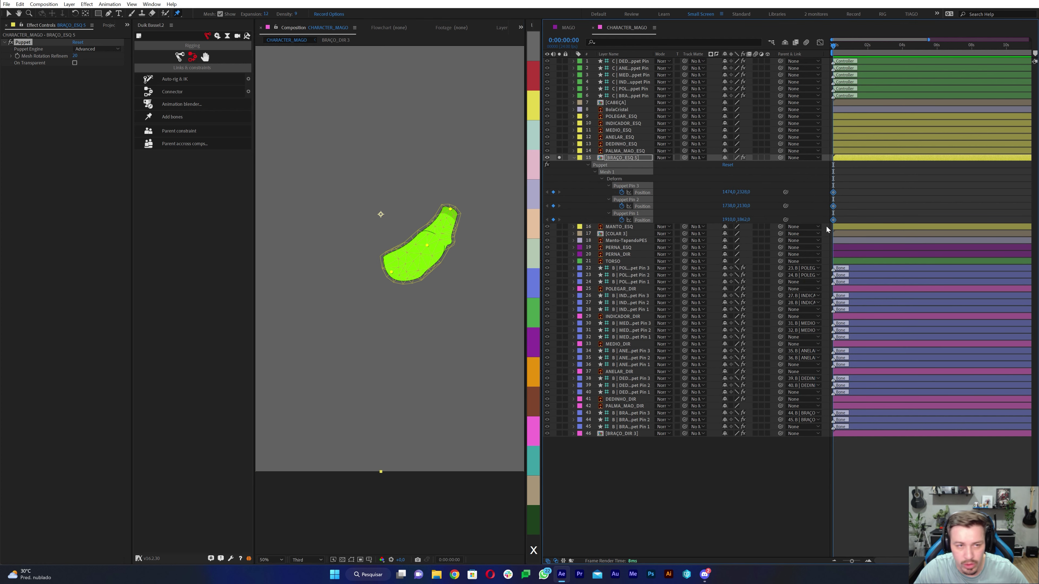
Step: Add Duik bones to the left arm pins, rig an IK controller, test it, and collapse all layers
{"action": "left_click", "coordinate": [172, 117]}
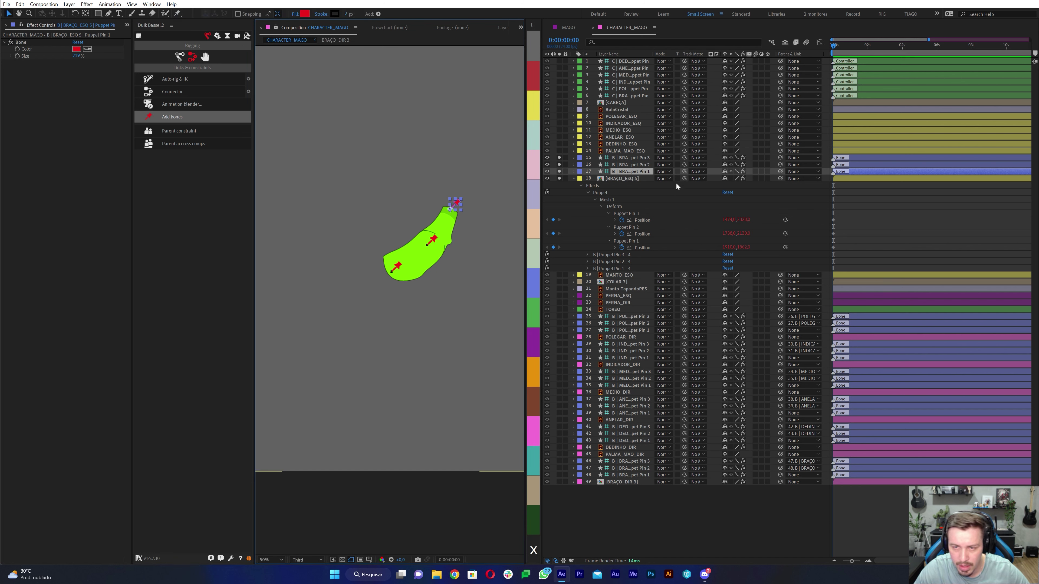
{"action": "left_click", "coordinate": [625, 158]}
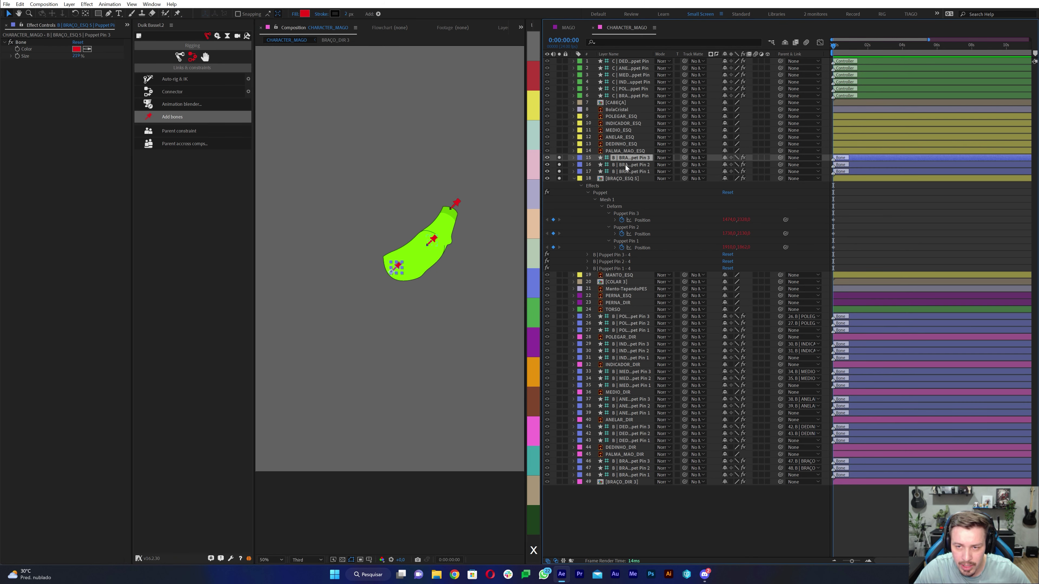
{"action": "left_click", "coordinate": [625, 165], "text": "shift"}
{"action": "left_click", "coordinate": [626, 171], "text": "shift"}
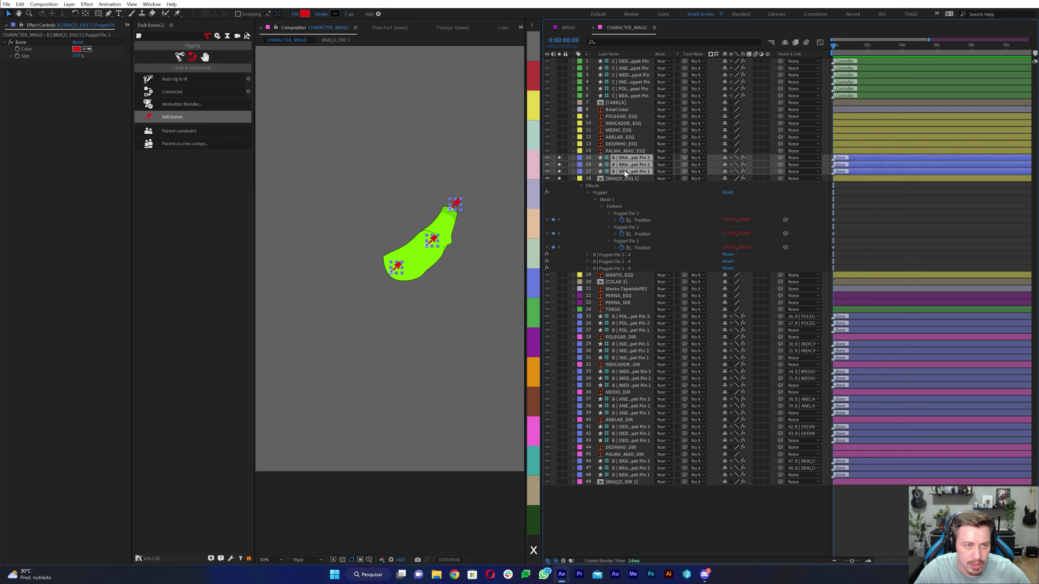
{"action": "left_click", "coordinate": [171, 80]}
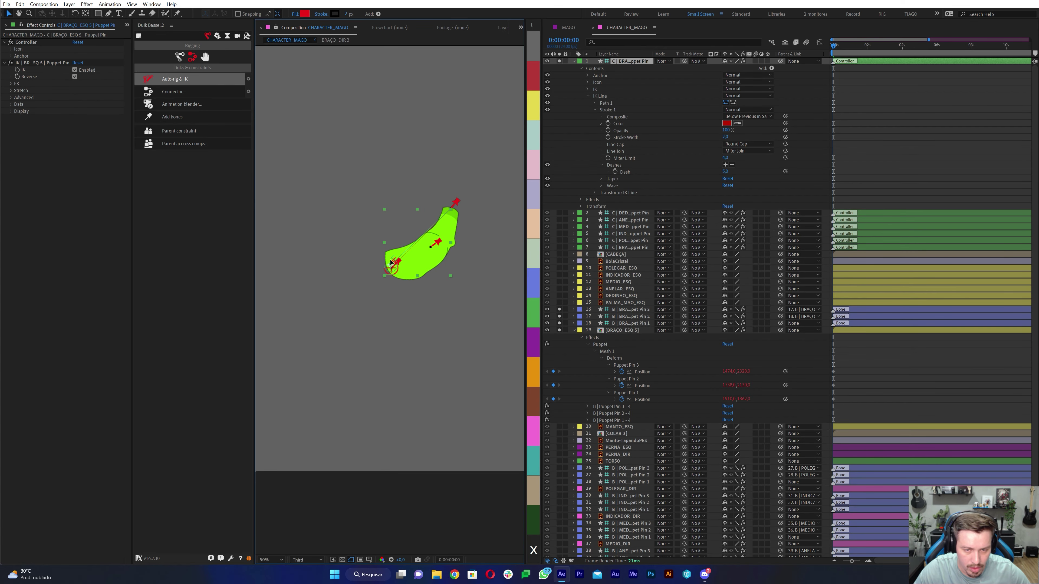
{"action": "left_click_drag", "start_coordinate": [391, 262], "coordinate": [398, 249]}
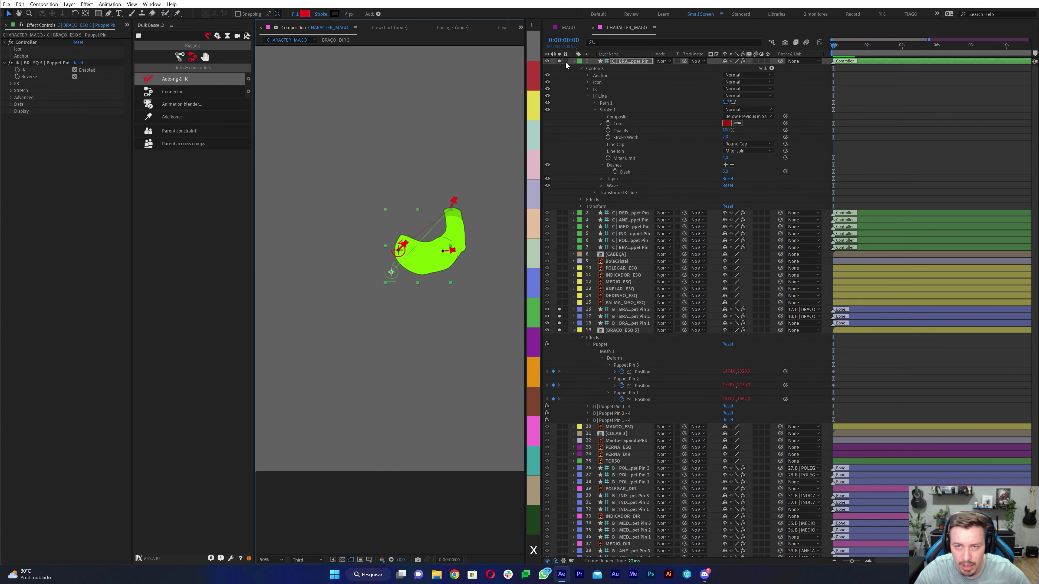
{"action": "left_click", "coordinate": [574, 64]}
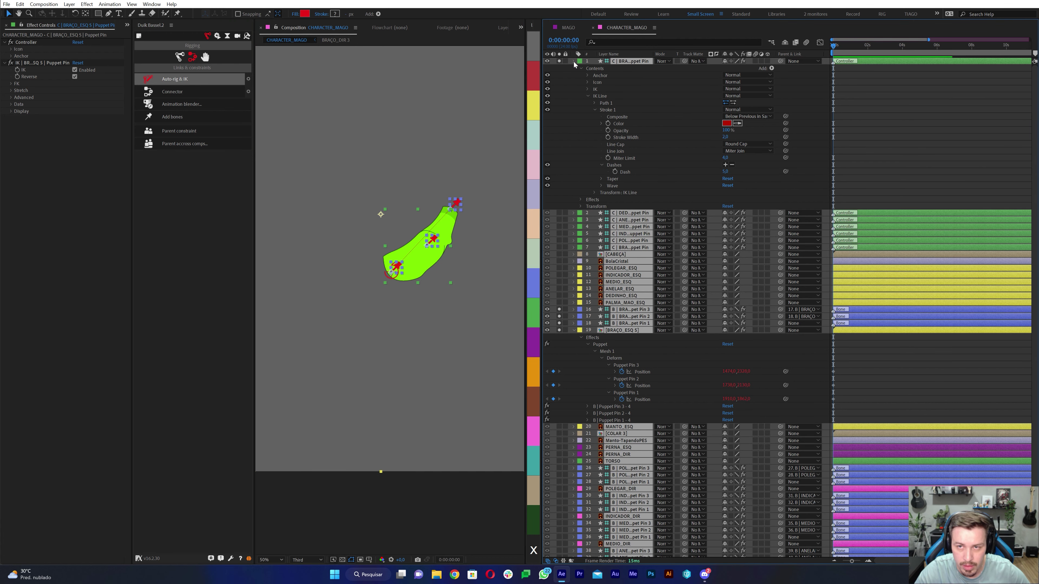
{"action": "key", "text": "ctrl+a"}
{"action": "key", "text": "ctrl+grave"}
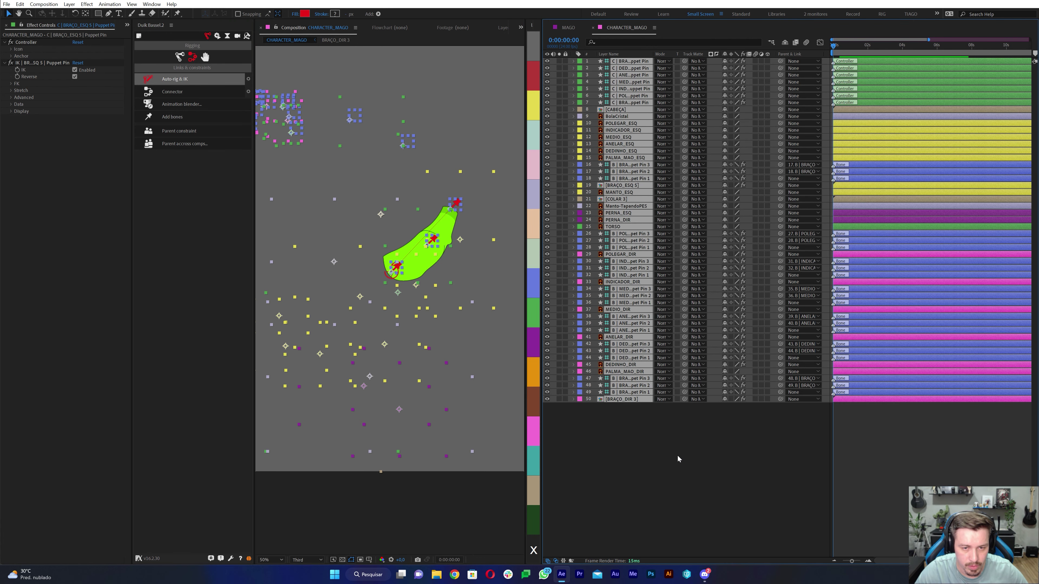
Step: Select the right arm's IK controller layer C | BRAÇO_DIR 3 and rename it 'C | PUNHO_DIR'
{"action": "left_click", "coordinate": [667, 454]}
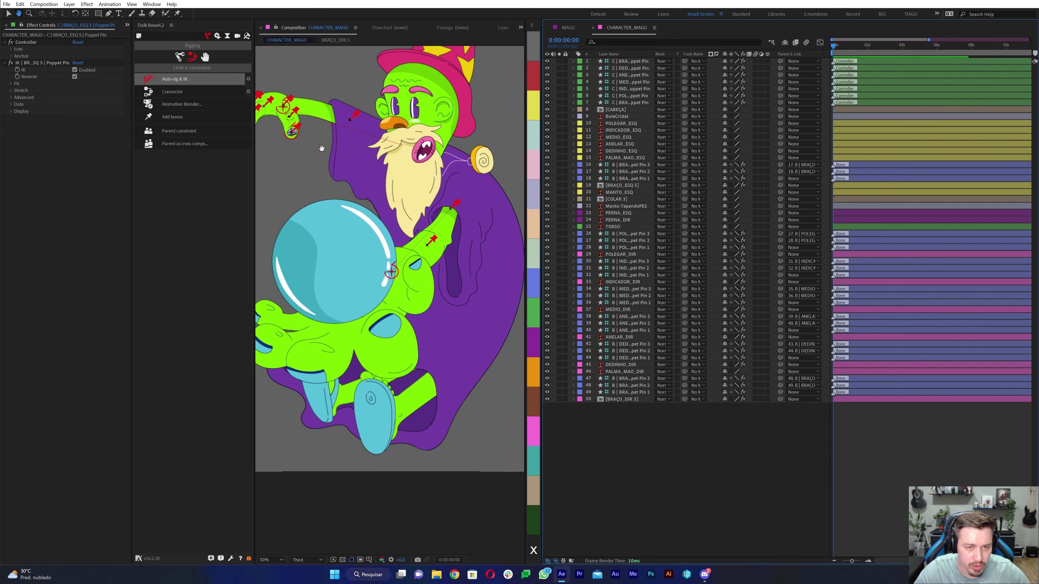
{"action": "left_click_drag", "start_coordinate": [281, 111], "coordinate": [348, 181]}
{"action": "left_click", "coordinate": [359, 180]}
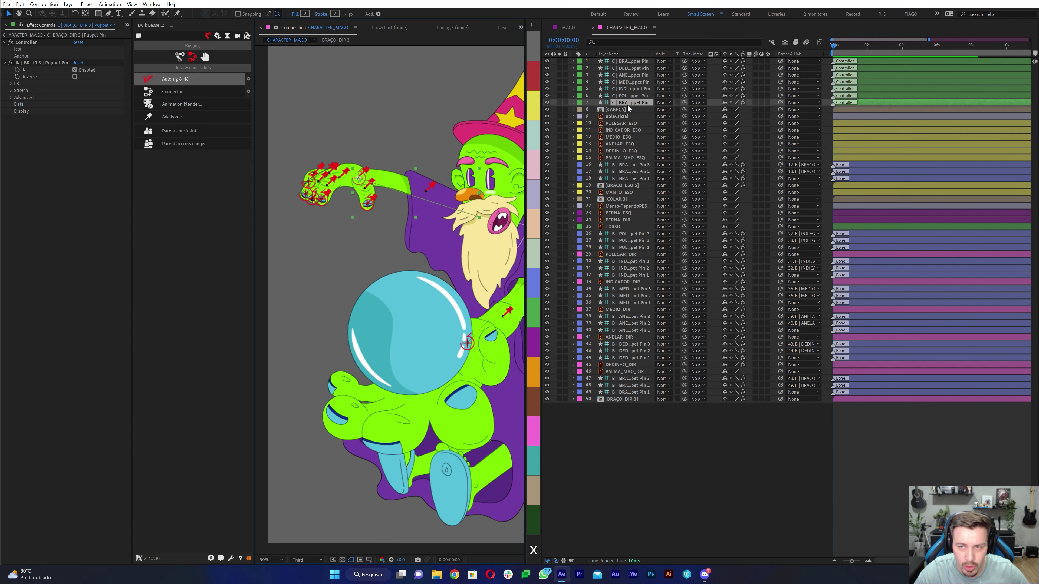
{"action": "left_click_drag", "start_coordinate": [653, 54], "coordinate": [702, 54]}
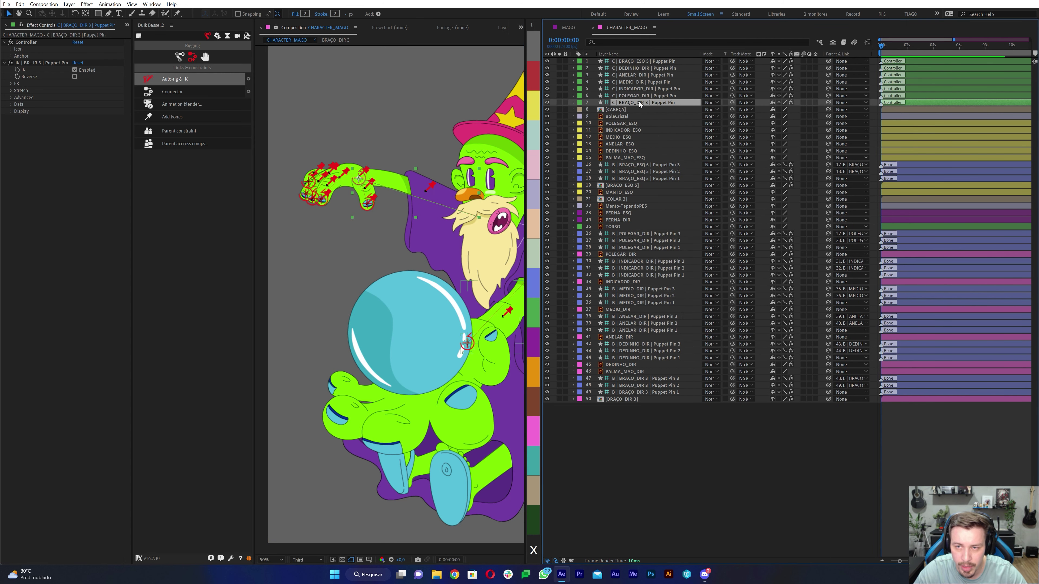
{"action": "key", "text": "Return"}
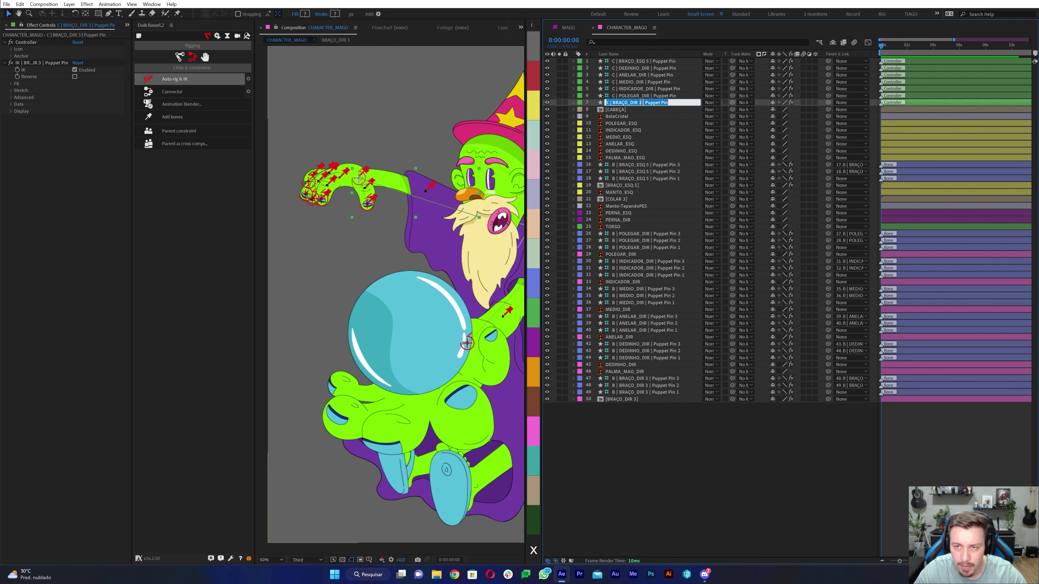
{"action": "left_click_drag", "start_coordinate": [643, 102], "coordinate": [679, 106]}
{"action": "key", "text": "BackSpace"}
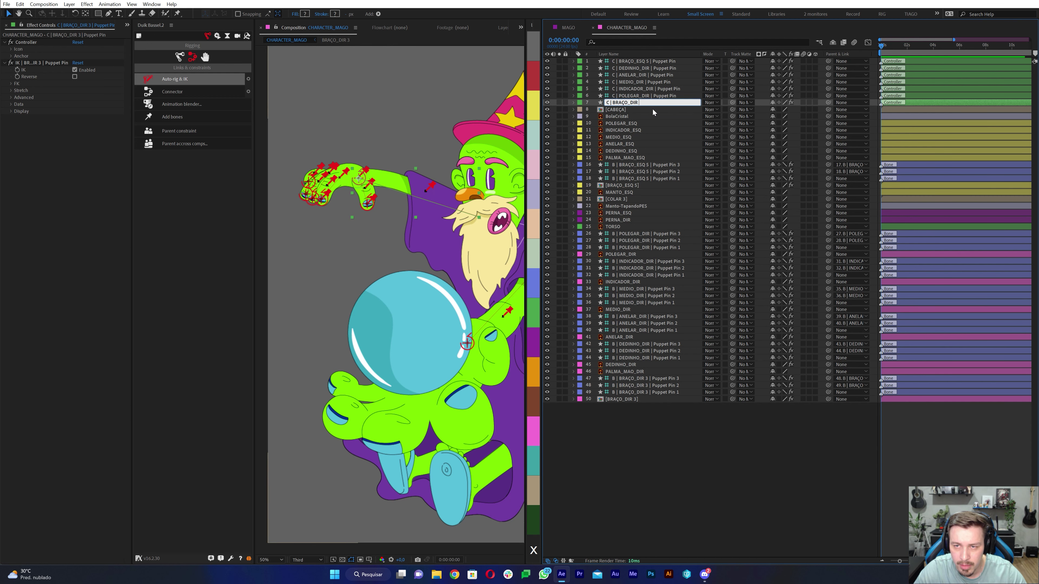
{"action": "key", "text": "BackSpace"}
{"action": "key", "text": "BackSpace"}
{"action": "key", "text": "BackSpace"}
{"action": "type", "text": "PUNHO_DIR"}
{"action": "key", "text": "Return"}
Step: Pick-whip the PALMA_MAO_DIR palm layer's Parent to layer 7, C | PUNHO_DIR
{"action": "left_click", "coordinate": [626, 158]}
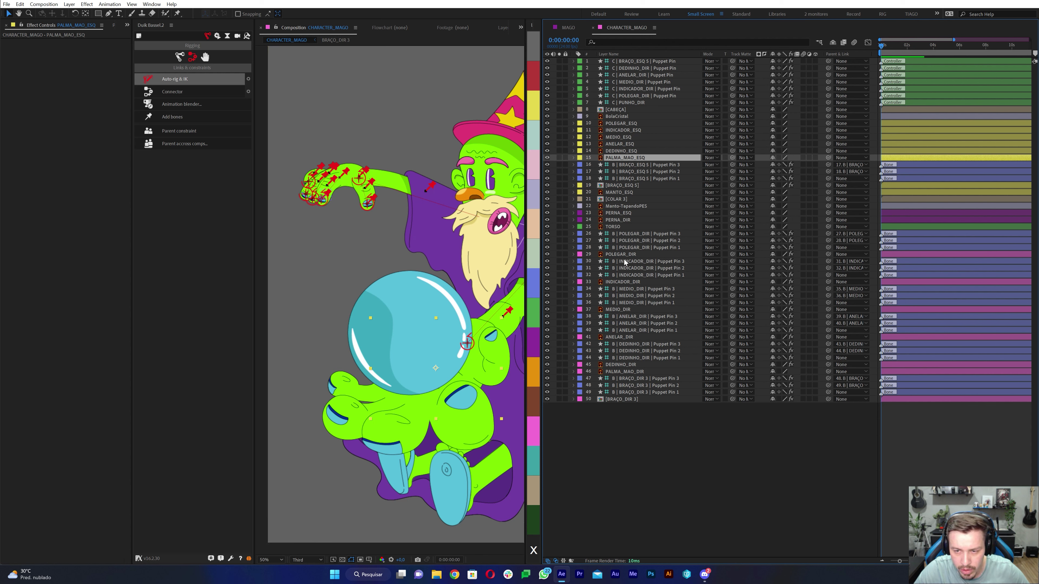
{"action": "left_click", "coordinate": [622, 373]}
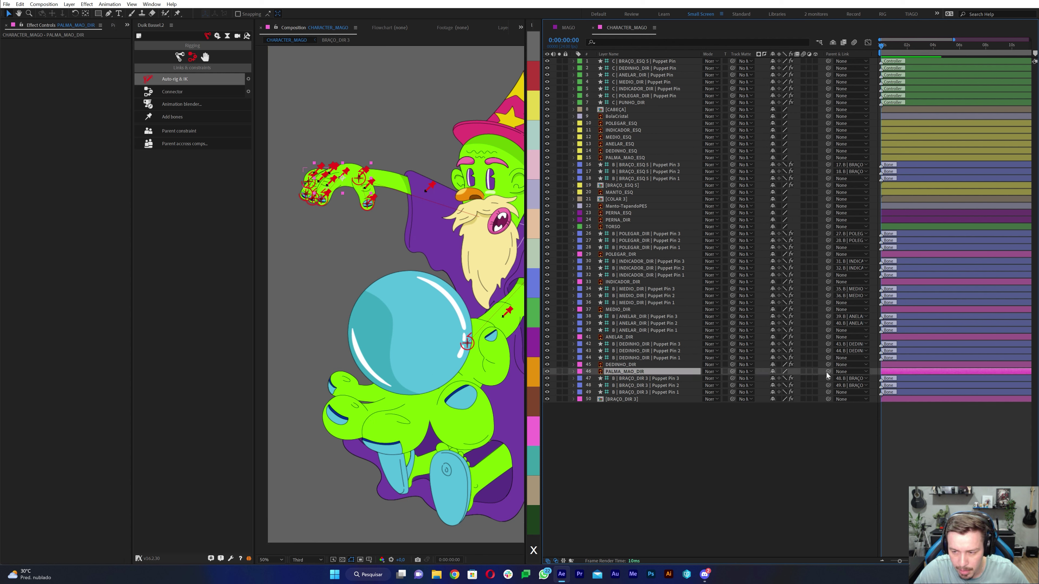
{"action": "left_click_drag", "start_coordinate": [828, 372], "coordinate": [627, 103]}
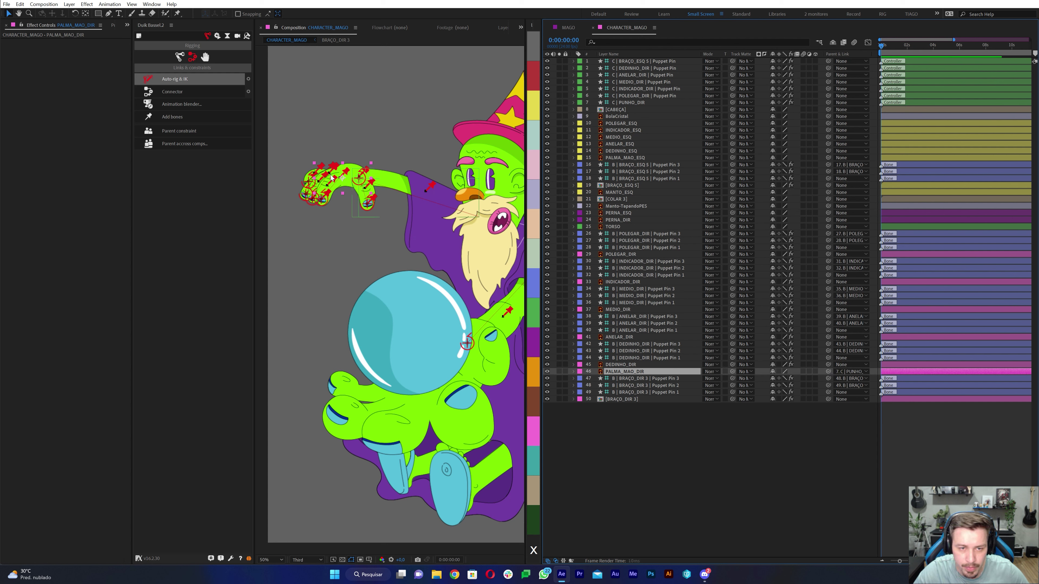
Step: Nudge the C | PUNHO_DIR controller to test the arm bend, then view the right hand at 100%
{"action": "left_click", "coordinate": [627, 103]}
{"action": "left_click", "coordinate": [358, 166]}
{"action": "mouse_move", "coordinate": [358, 166]}
{"action": "left_mouse_down"}
{"action": "mouse_move", "coordinate": [370, 168]}
{"action": "mouse_move", "coordinate": [362, 186]}
{"action": "left_mouse_up"}
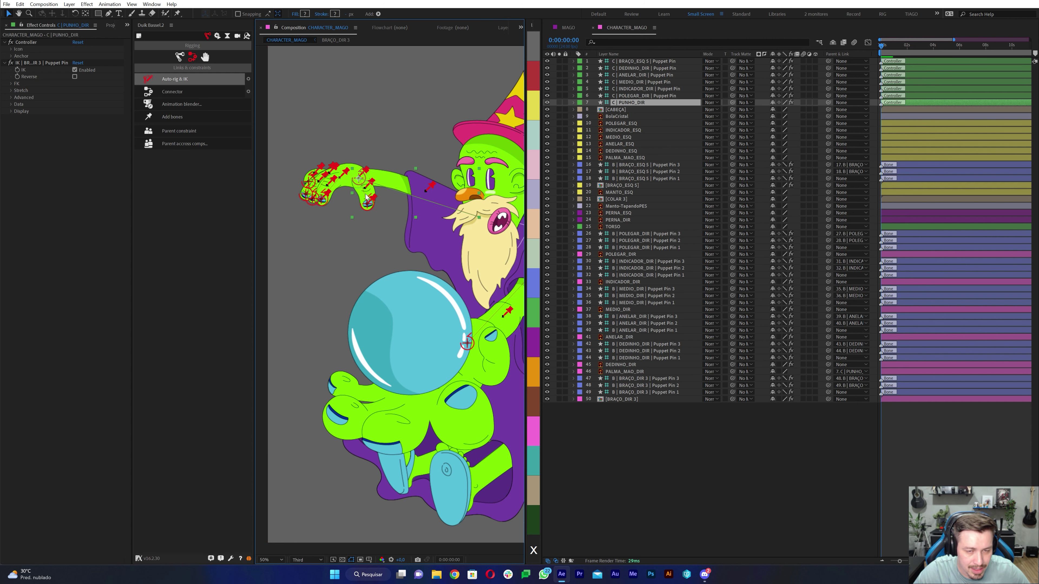
{"action": "key", "text": "period"}
{"action": "left_click_drag", "start_coordinate": [350, 185], "coordinate": [435, 315]}
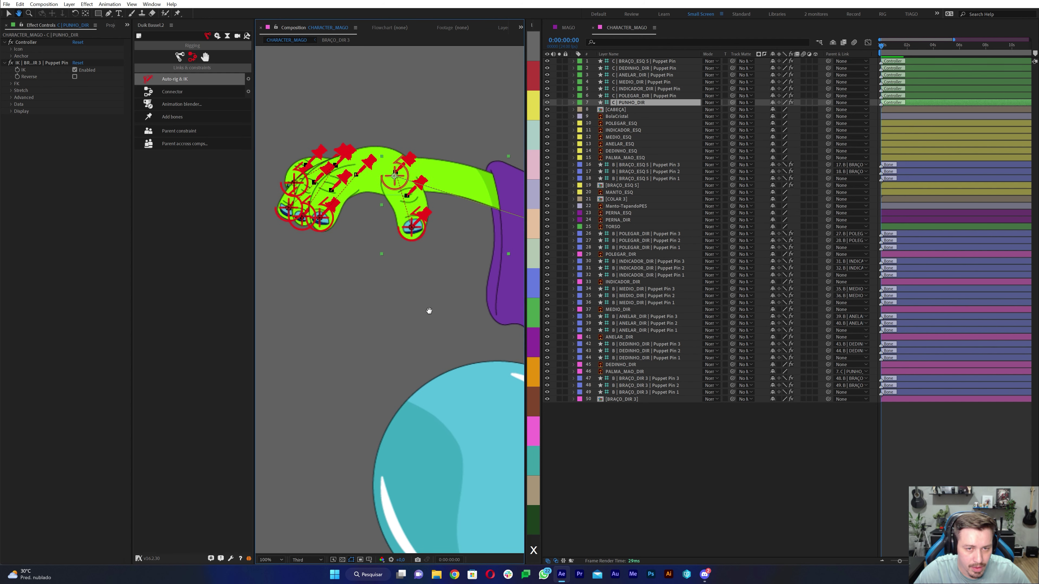
{"action": "key", "text": "v"}
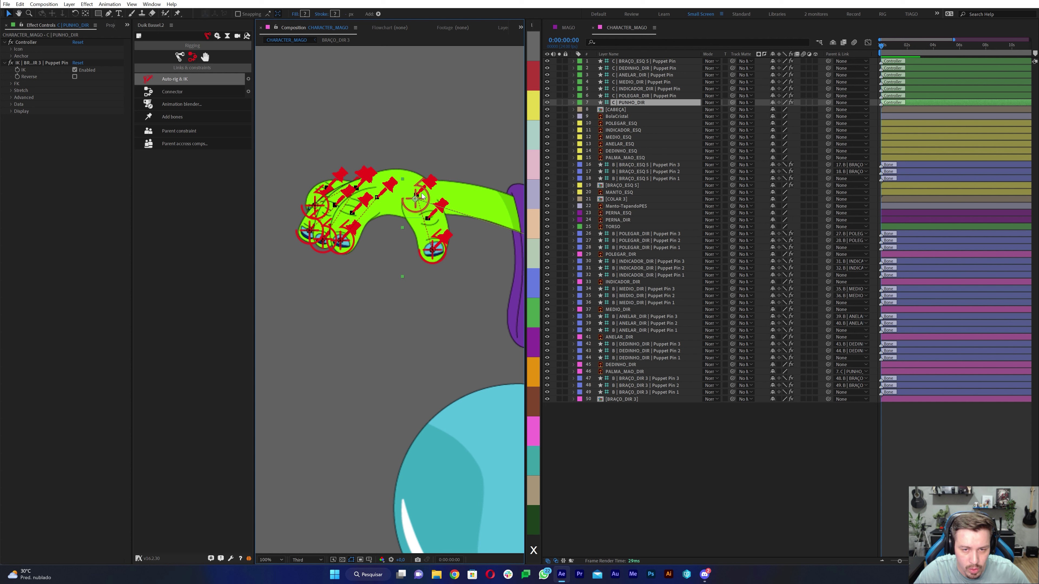
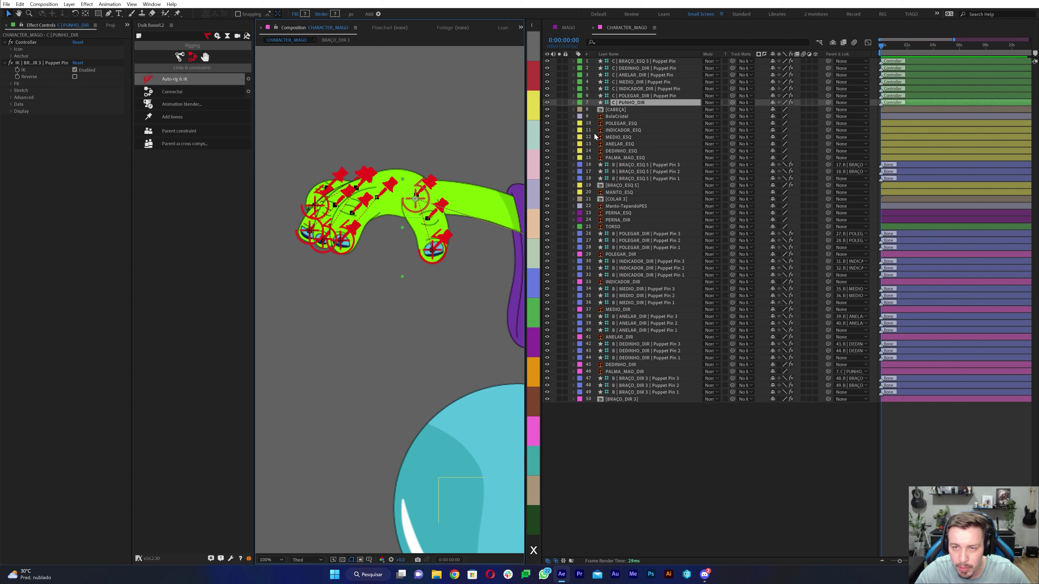
Step: Parent the five right-hand finger controllers to C | PUNHO_DIR
{"action": "left_click", "coordinate": [628, 62]}
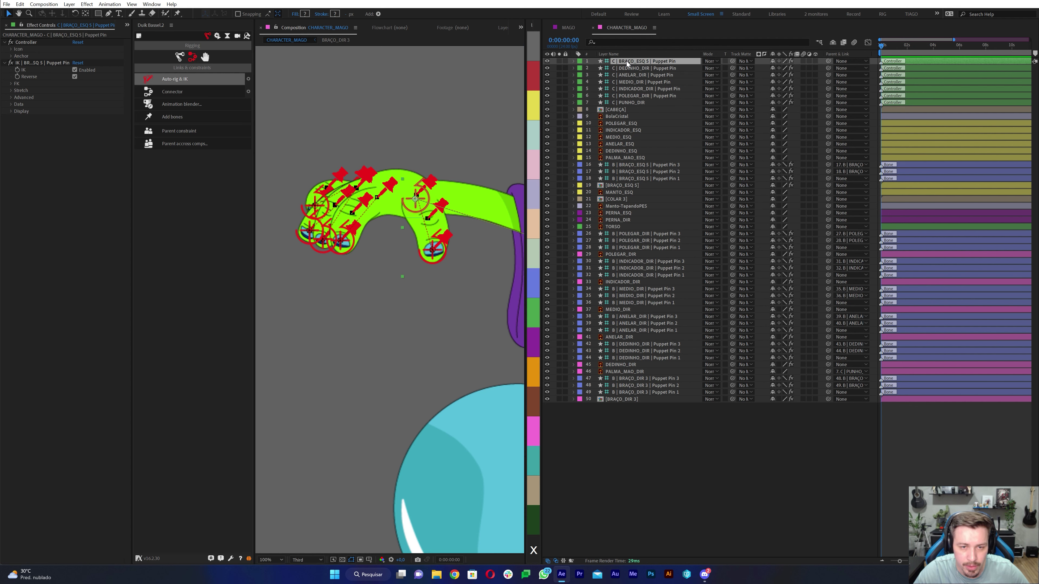
{"action": "left_click", "coordinate": [627, 69]}
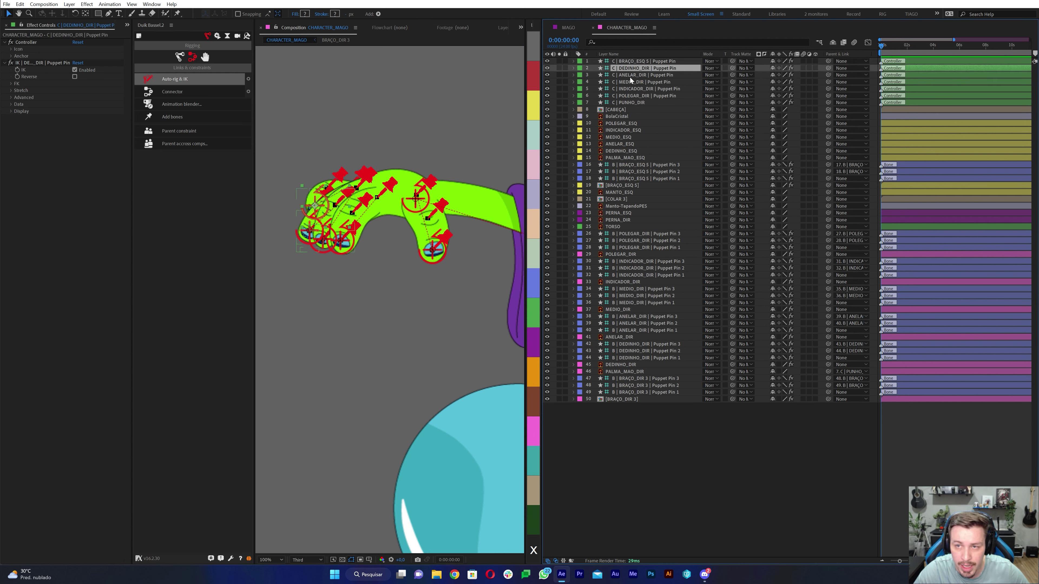
{"action": "left_click", "coordinate": [629, 76], "text": "ctrl"}
{"action": "left_click", "coordinate": [628, 82], "text": "ctrl"}
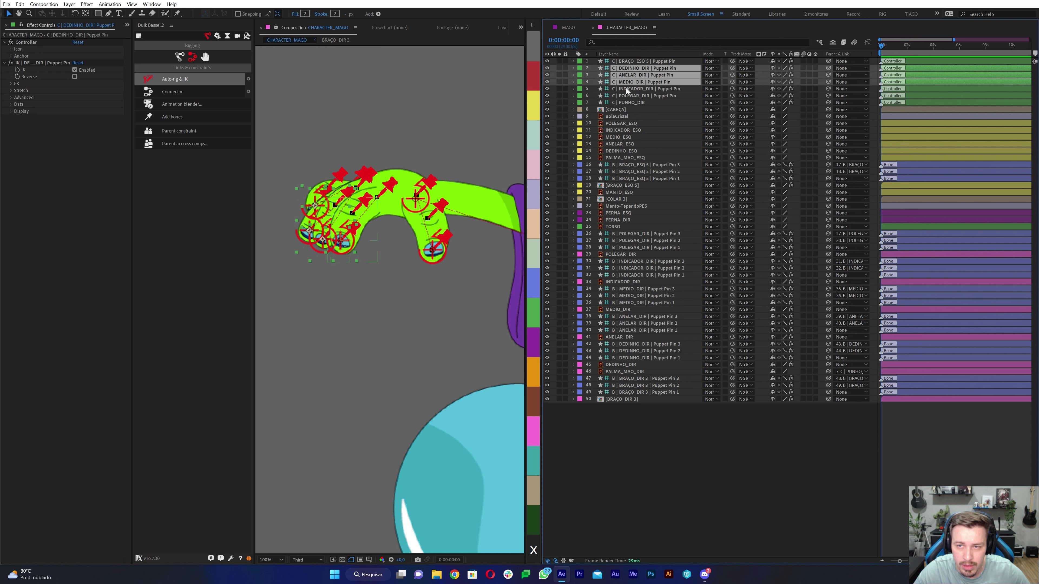
{"action": "left_click", "coordinate": [626, 89], "text": "ctrl"}
{"action": "left_click", "coordinate": [625, 97], "text": "ctrl"}
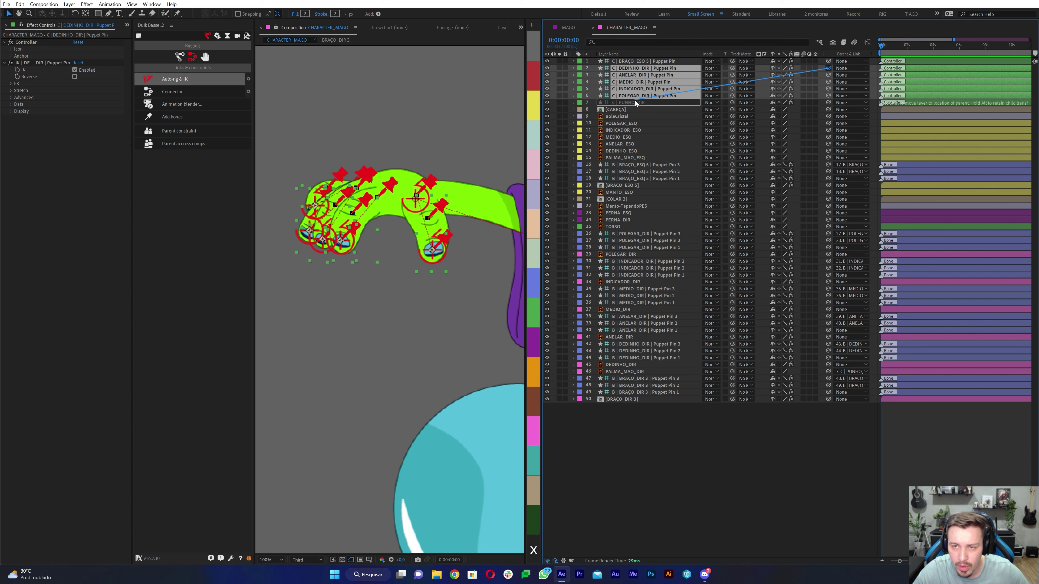
{"action": "left_click_drag", "start_coordinate": [828, 70], "coordinate": [632, 103]}
Step: Parent each right finger's first Puppet Pin bone to C | PUNHO_DIR
{"action": "left_click", "coordinate": [625, 330]}
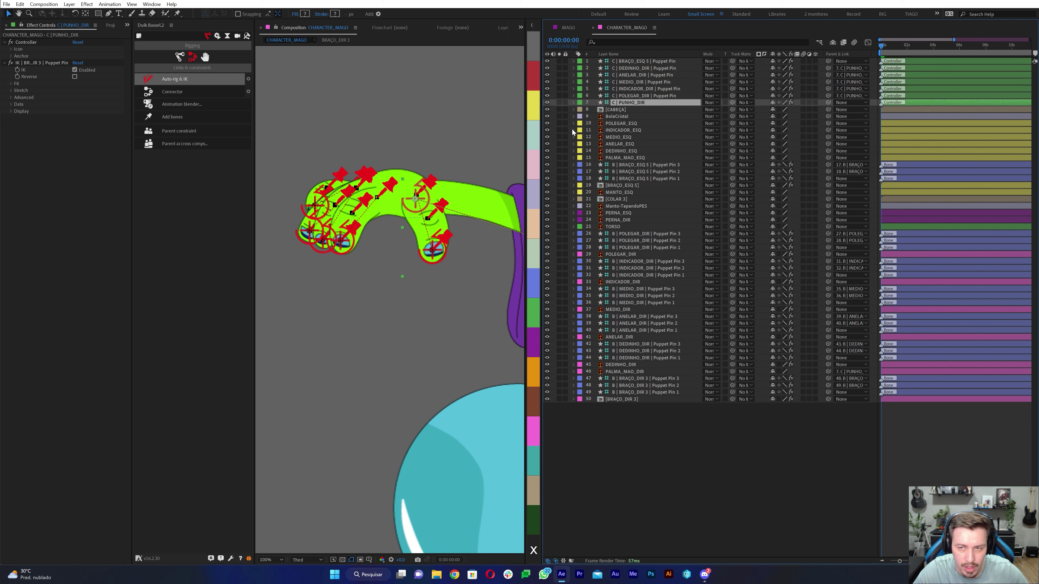
{"action": "left_click", "coordinate": [625, 357], "text": "ctrl"}
{"action": "left_click", "coordinate": [621, 303], "text": "ctrl"}
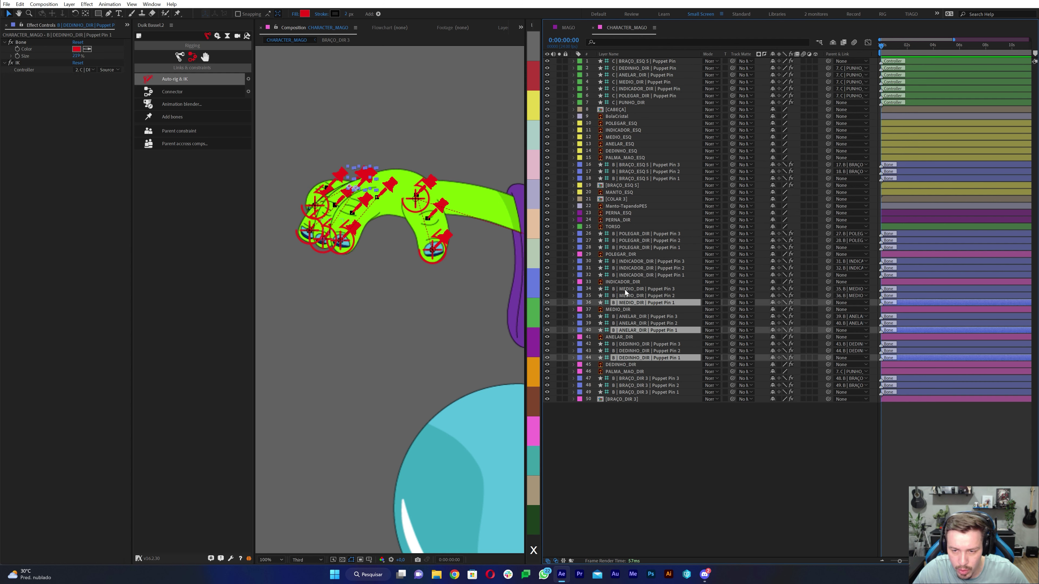
{"action": "left_click", "coordinate": [626, 275], "text": "ctrl"}
{"action": "left_click", "coordinate": [621, 247], "text": "ctrl"}
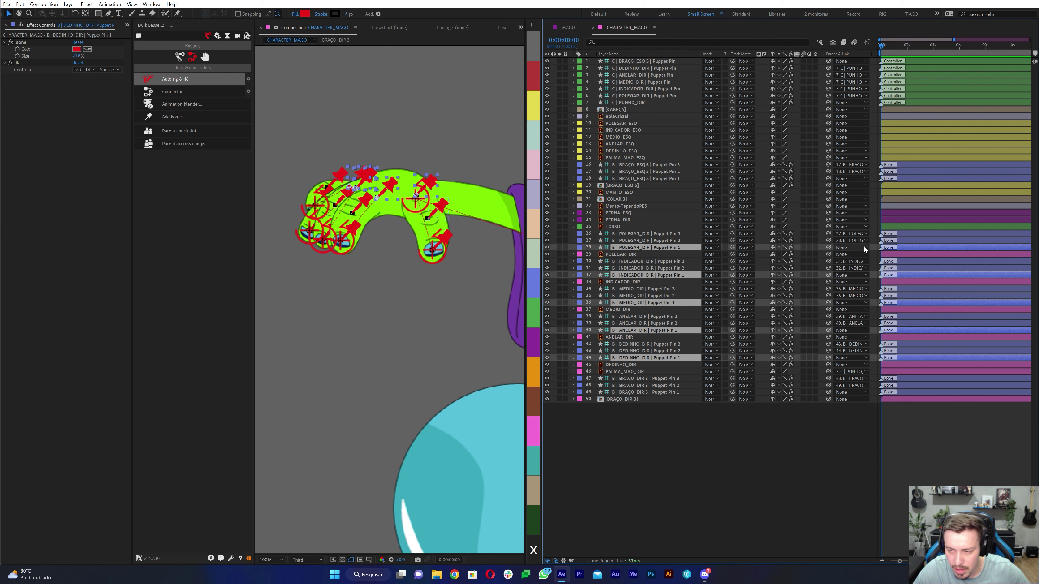
{"action": "left_click_drag", "start_coordinate": [828, 247], "coordinate": [627, 103]}
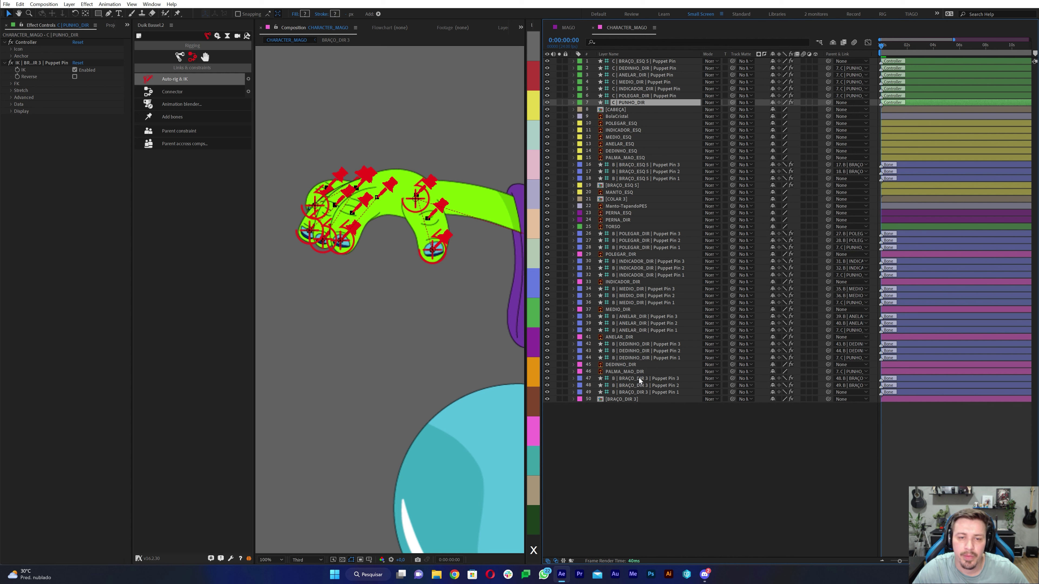
Step: At 50% zoom, drag the wrist and thumb controllers to test the right hand
{"action": "key", "text": "comma"}
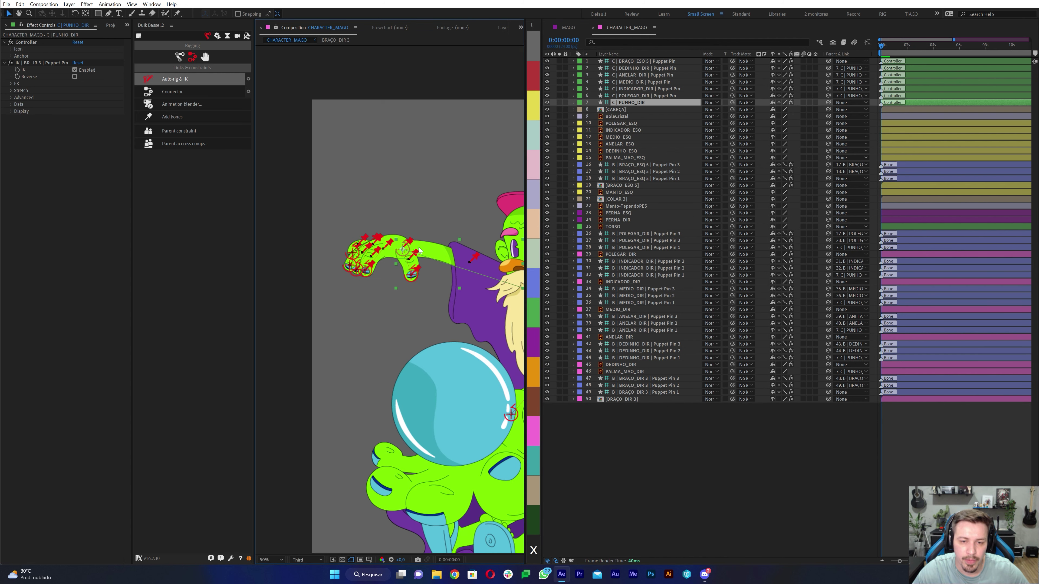
{"action": "left_click_drag", "start_coordinate": [416, 240], "coordinate": [403, 246]}
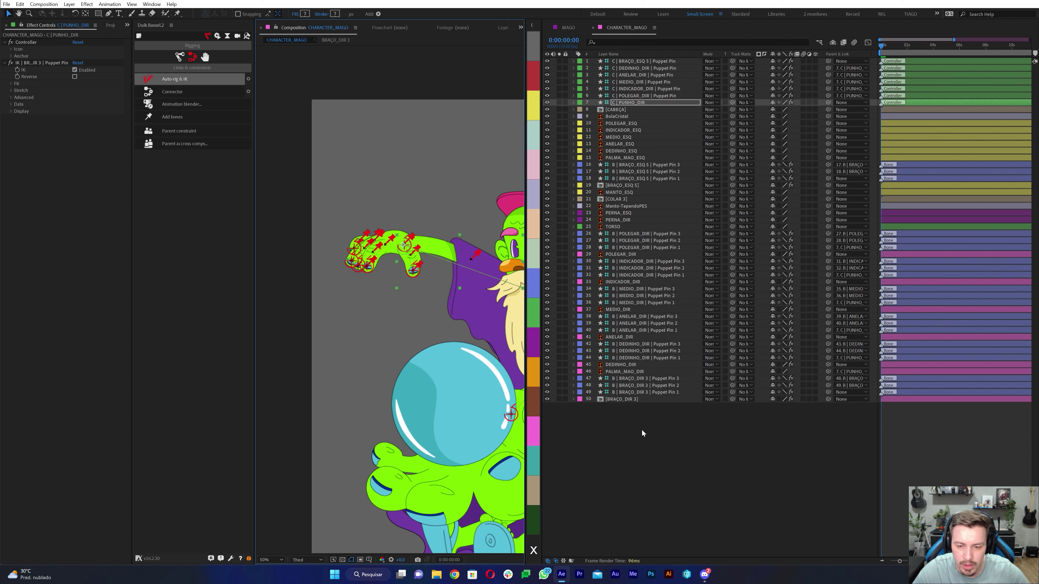
{"action": "left_click", "coordinate": [625, 445]}
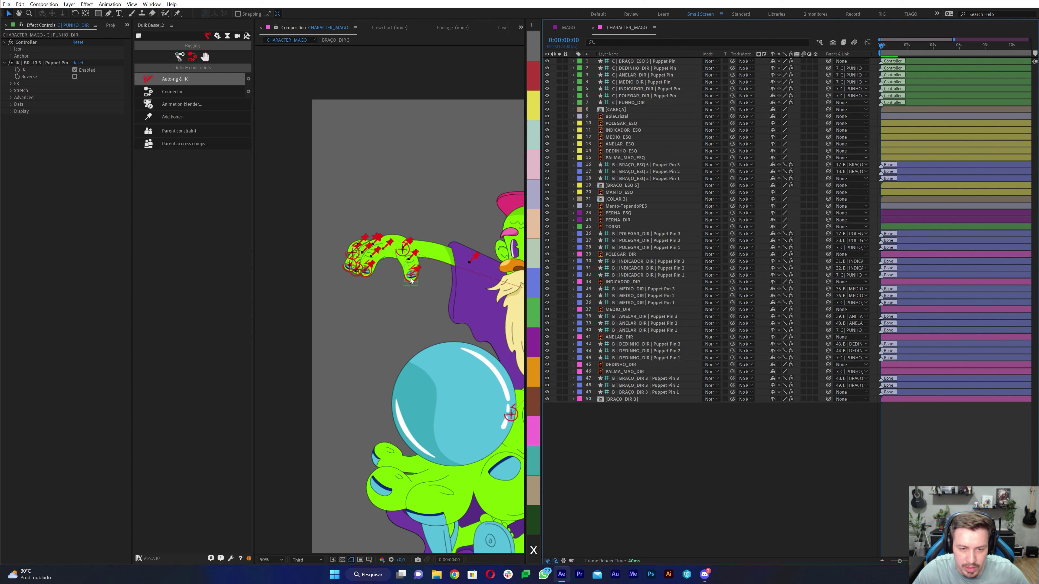
{"action": "left_click_drag", "start_coordinate": [409, 279], "coordinate": [400, 278]}
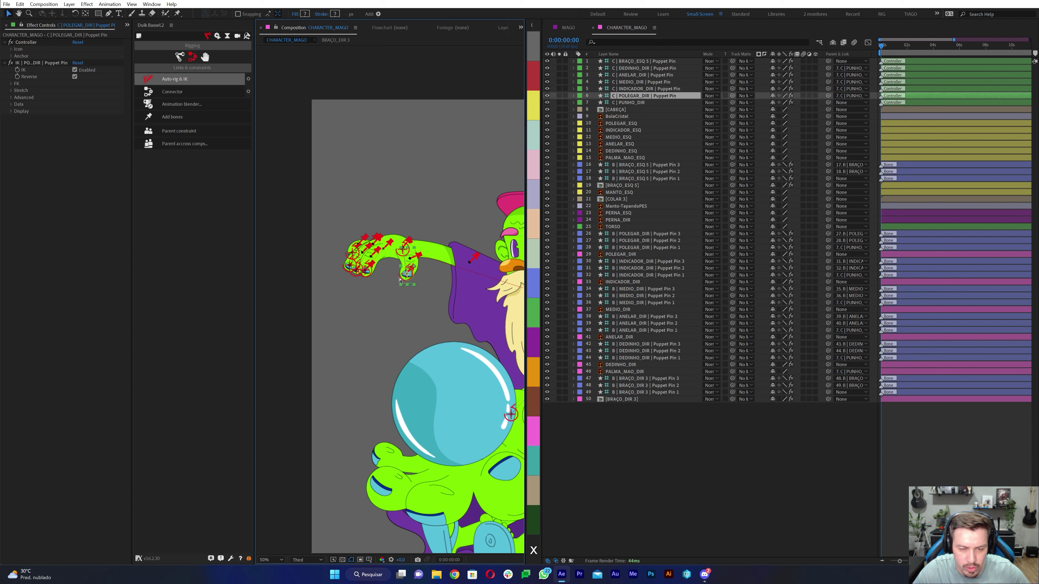
{"action": "left_click", "coordinate": [411, 273]}
Step: Zoom out to show the whole wizard and save the project
{"action": "scroll", "coordinate": [448, 380], "scroll_direction": "down", "scroll_amount": 2}
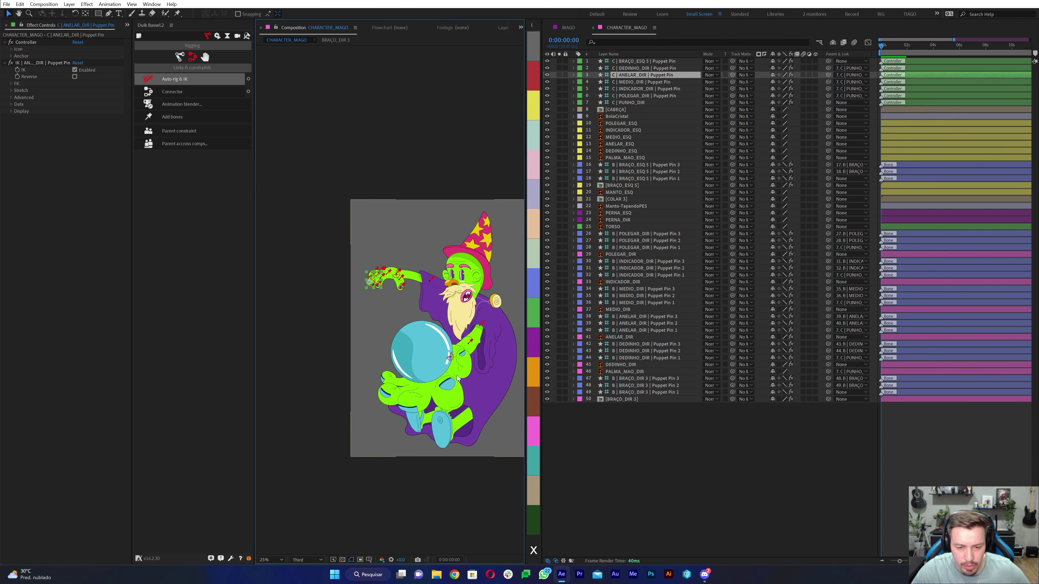
{"action": "left_click", "coordinate": [450, 357]}
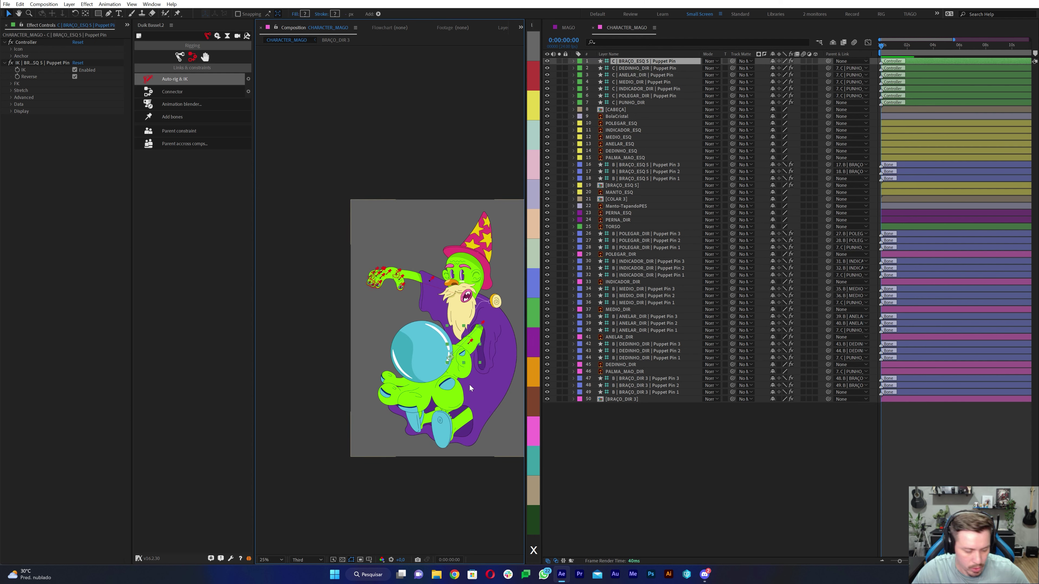
{"action": "key", "text": "ctrl+s"}
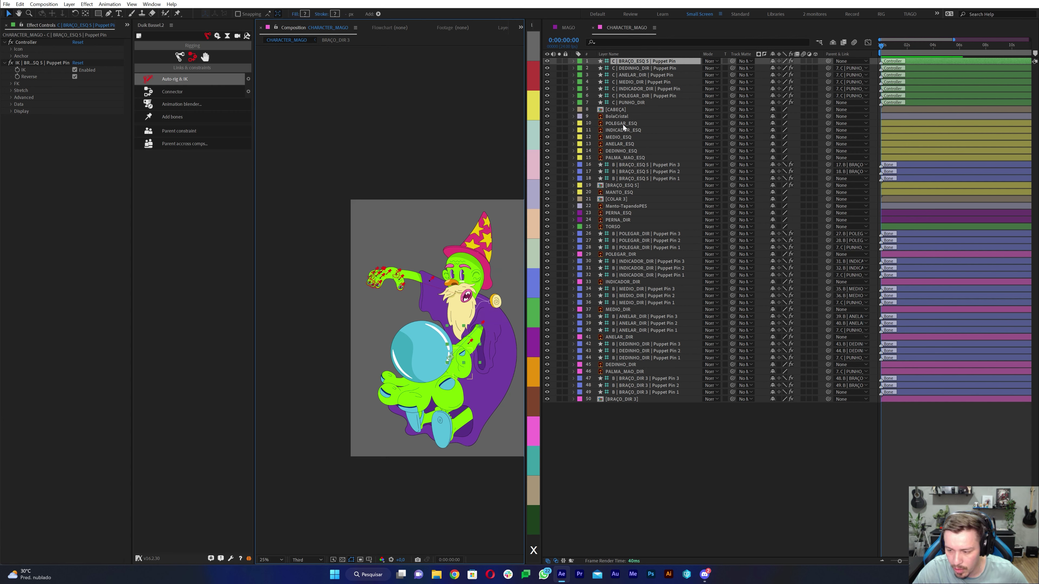
{"action": "left_click", "coordinate": [623, 124]}
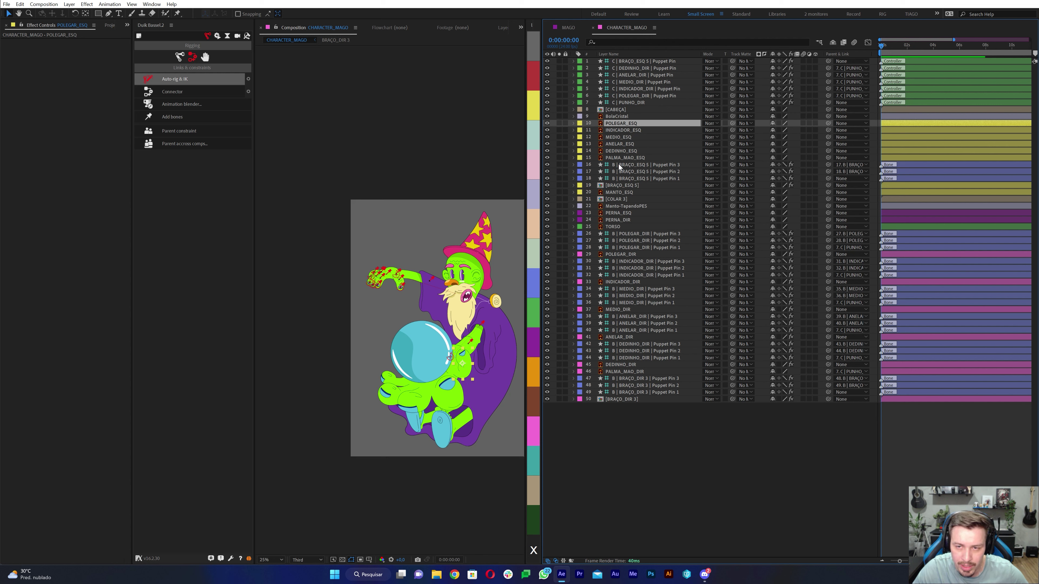
Step: Solo POLEGAR_ESQ and place three puppet pins from the thumb's base to its tip
{"action": "left_click", "coordinate": [559, 123]}
{"action": "scroll", "coordinate": [439, 413], "scroll_direction": "up", "scroll_amount": 2}
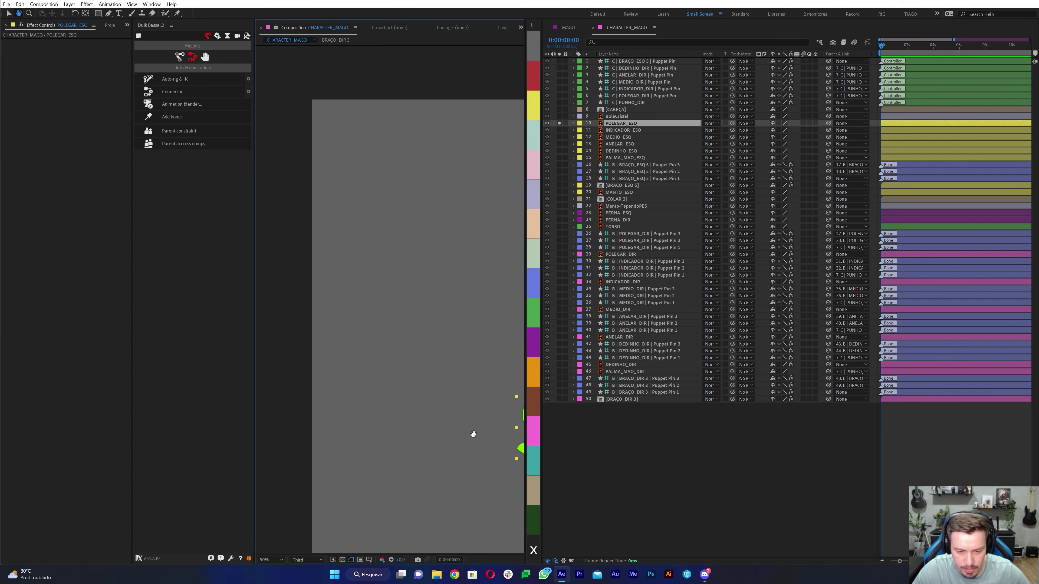
{"action": "left_click_drag", "start_coordinate": [470, 431], "coordinate": [340, 320]}
{"action": "key", "text": "ctrl+p"}
{"action": "left_click", "coordinate": [386, 328]}
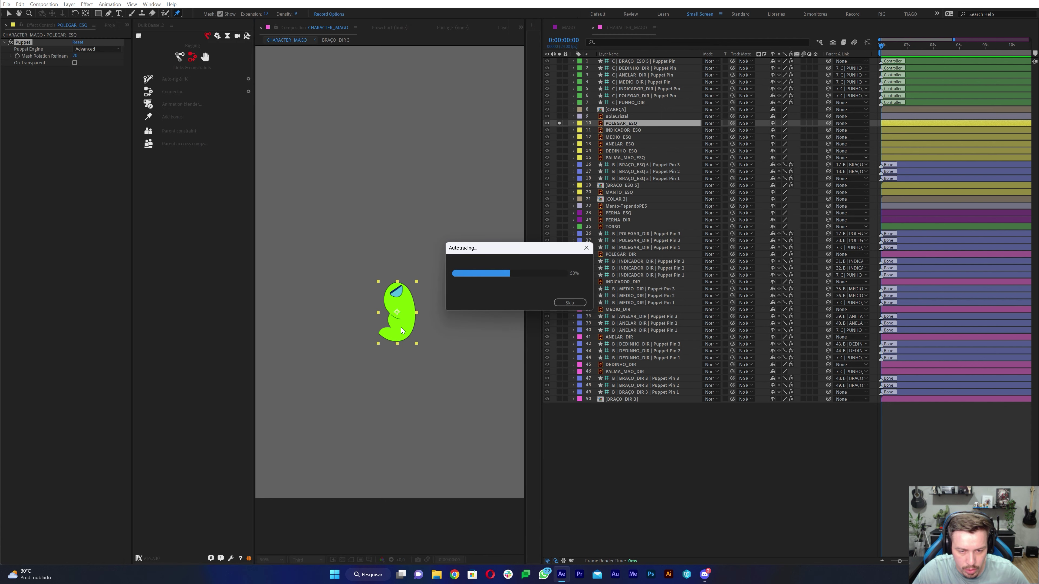
{"action": "left_click", "coordinate": [402, 320]}
{"action": "left_click", "coordinate": [397, 293]}
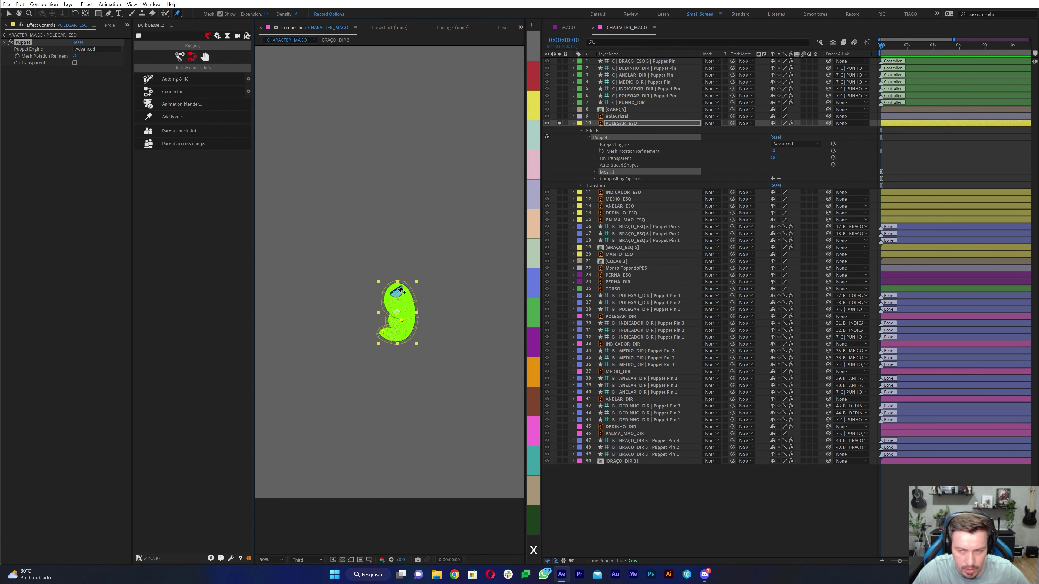
Step: Add bones for the three thumb pins and auto-rig them with IK as C | POLEGAR_ESQ
{"action": "key", "text": "u"}
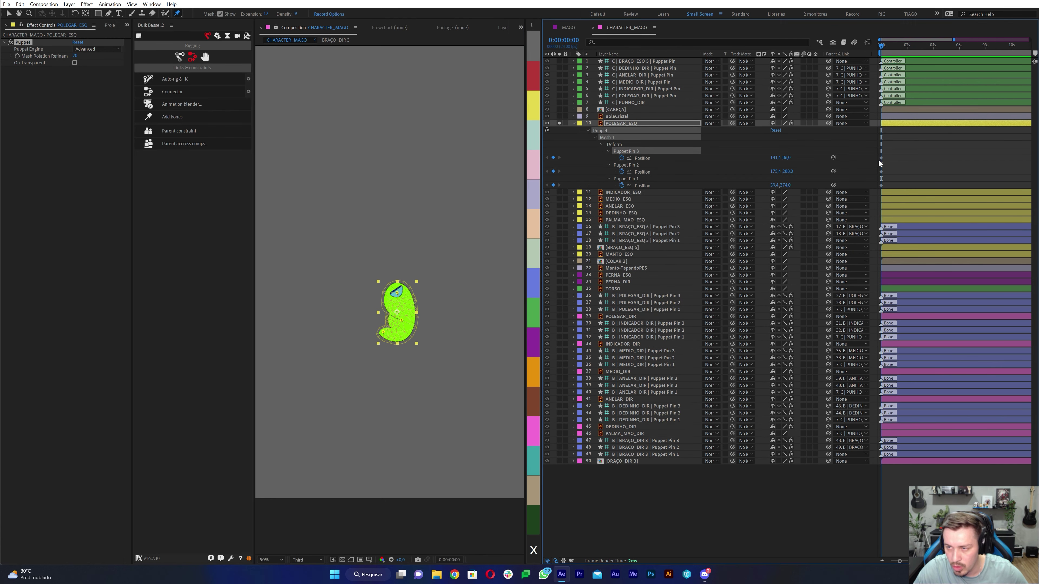
{"action": "left_click_drag", "start_coordinate": [877, 152], "coordinate": [871, 189]}
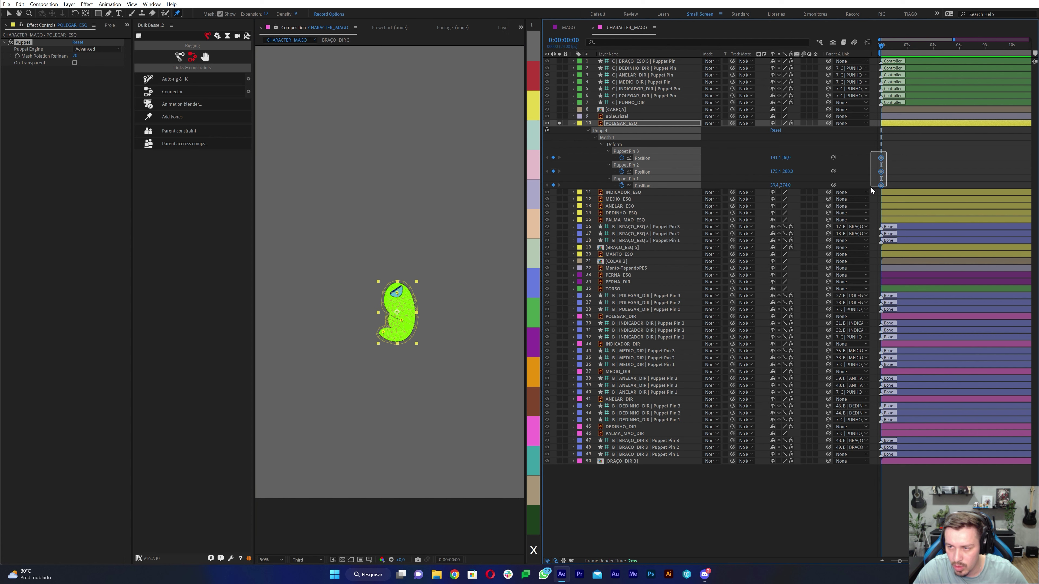
{"action": "left_click", "coordinate": [172, 116]}
{"action": "key", "text": "v"}
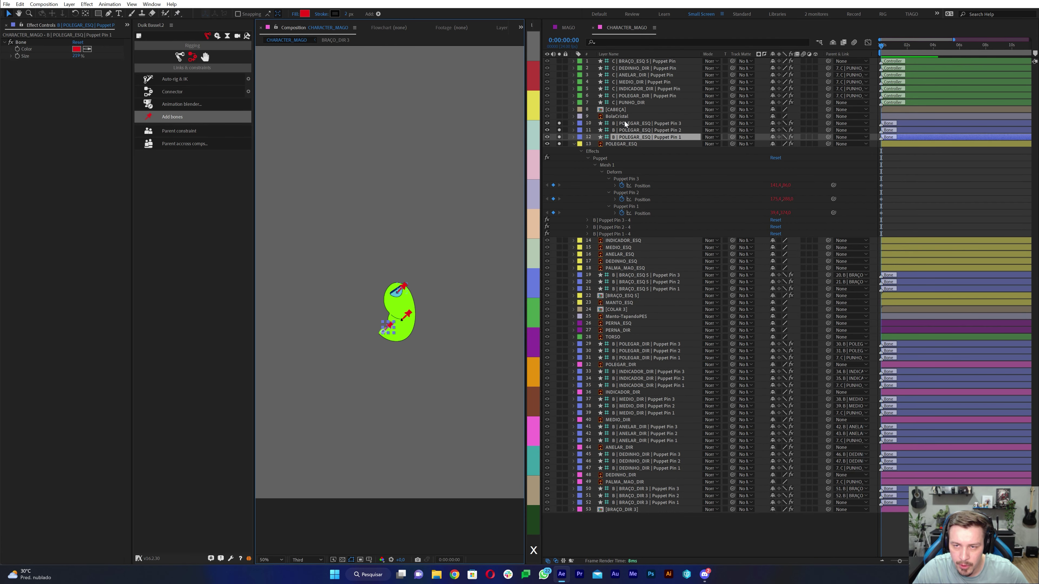
{"action": "left_click", "coordinate": [625, 124]}
{"action": "left_click", "coordinate": [623, 138], "text": "shift"}
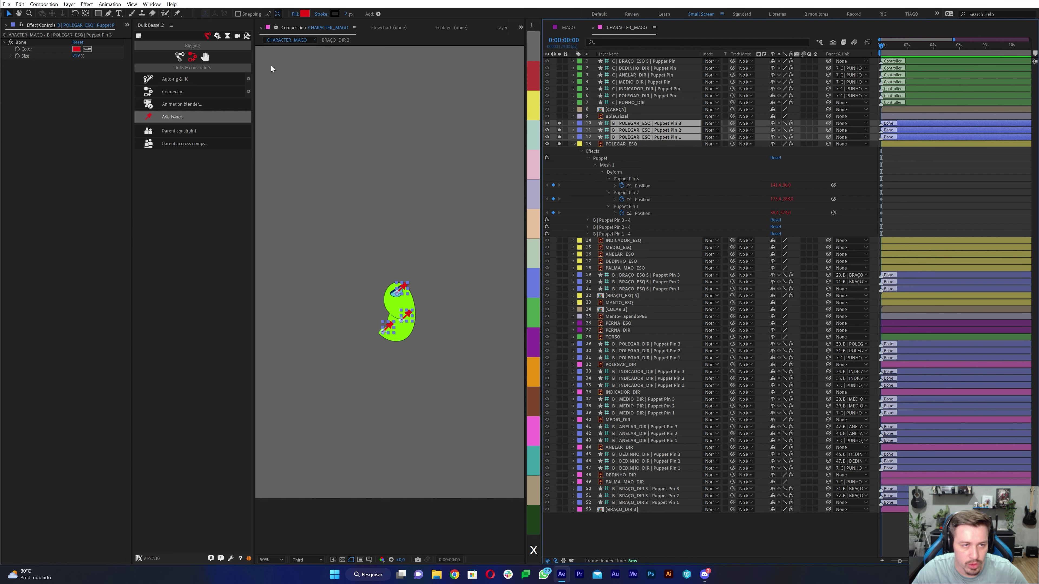
{"action": "left_click", "coordinate": [176, 82]}
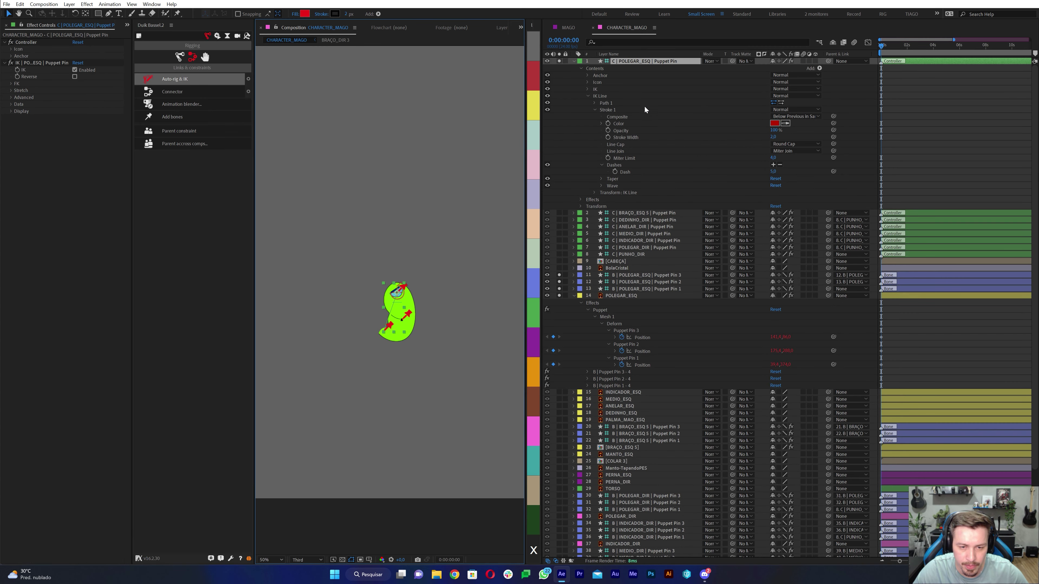
{"action": "left_click", "coordinate": [573, 61]}
{"action": "left_click", "coordinate": [573, 150]}
{"action": "left_click", "coordinate": [370, 374]}
{"action": "key", "text": "ctrl+p"}
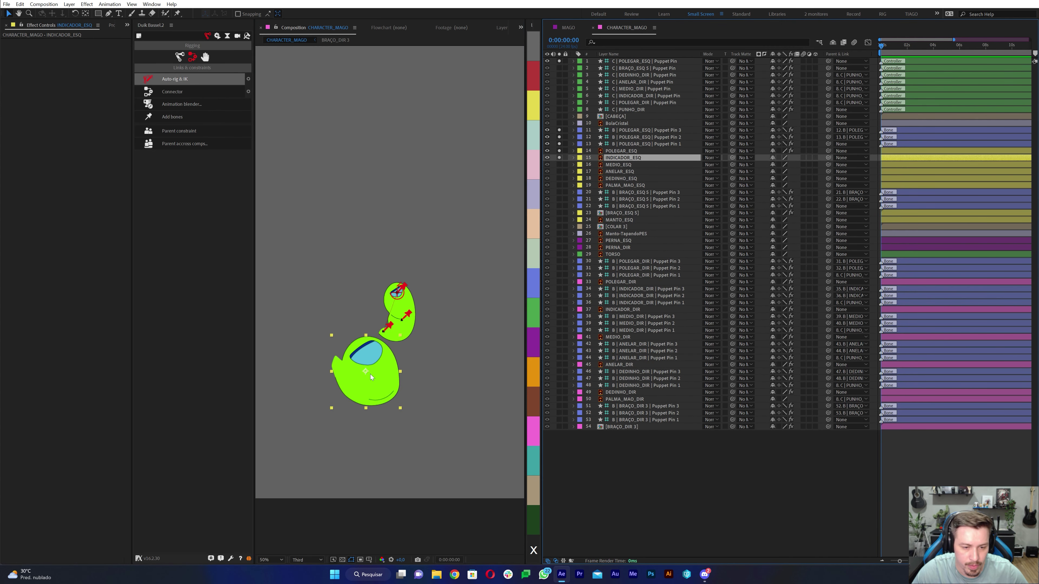
{"action": "left_click", "coordinate": [175, 79]}
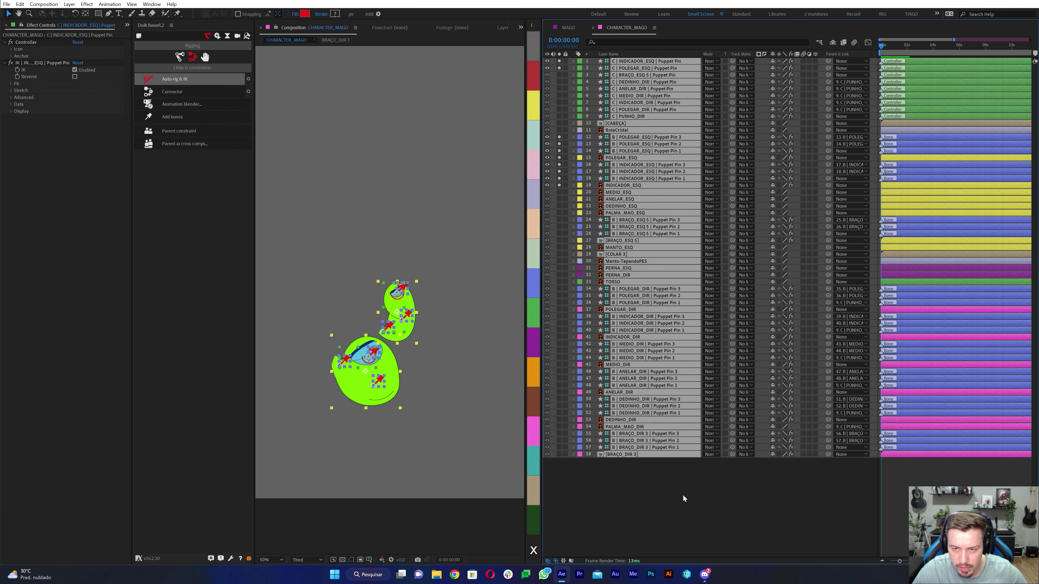
{"action": "left_click", "coordinate": [615, 192]}
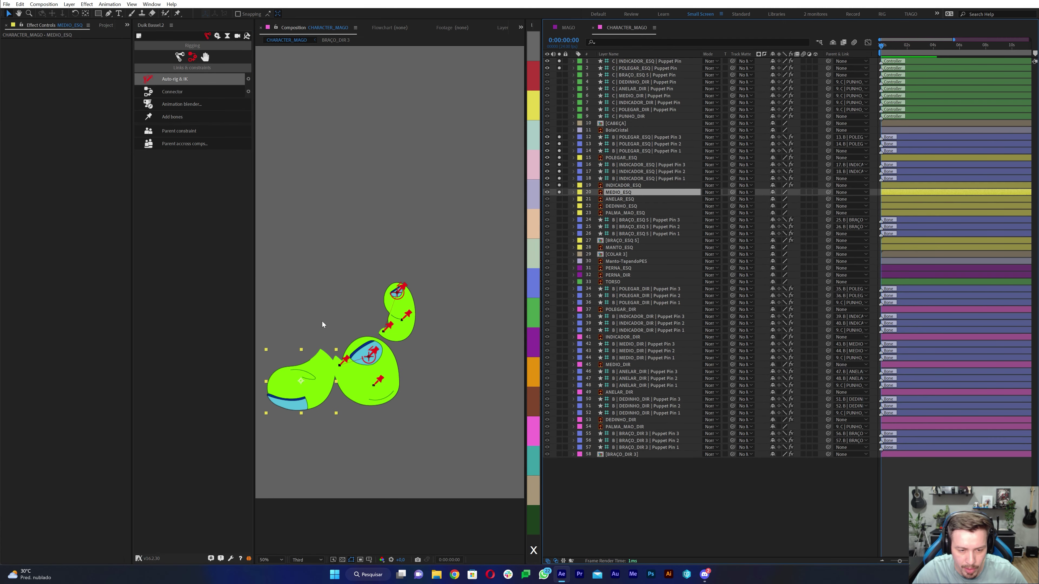
{"action": "key", "text": "u"}
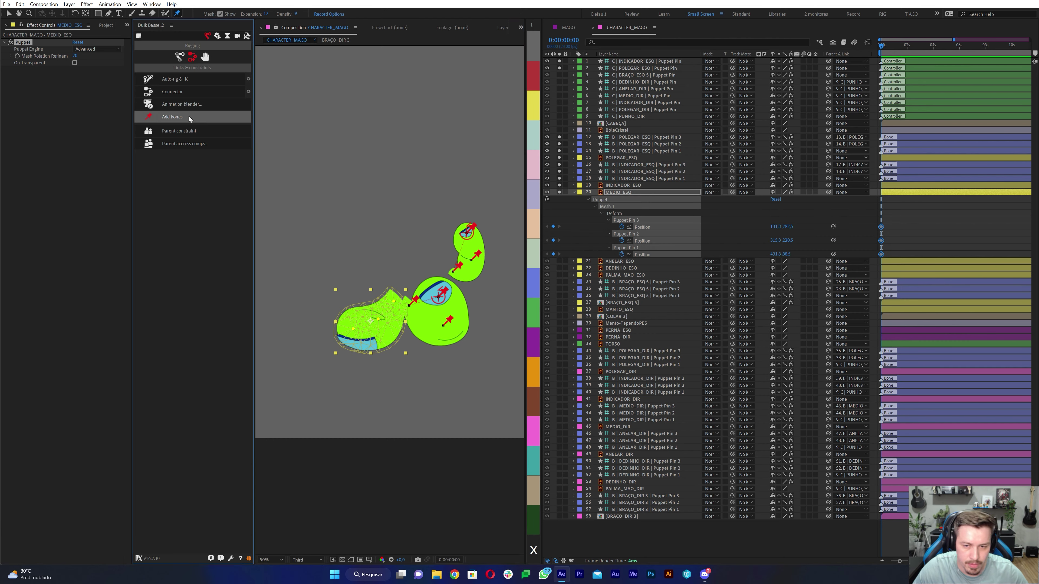
{"action": "left_click", "coordinate": [172, 117]}
{"action": "left_click", "coordinate": [175, 78]}
{"action": "left_click", "coordinate": [590, 226]}
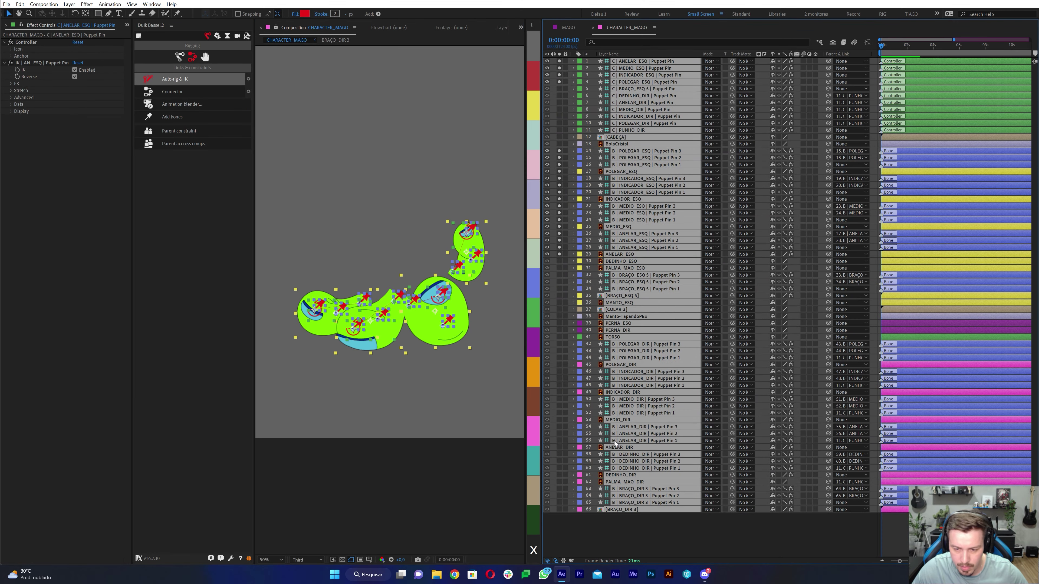
{"action": "left_click", "coordinate": [617, 261]}
{"action": "key", "text": "ctrl+p"}
{"action": "left_click", "coordinate": [330, 282]}
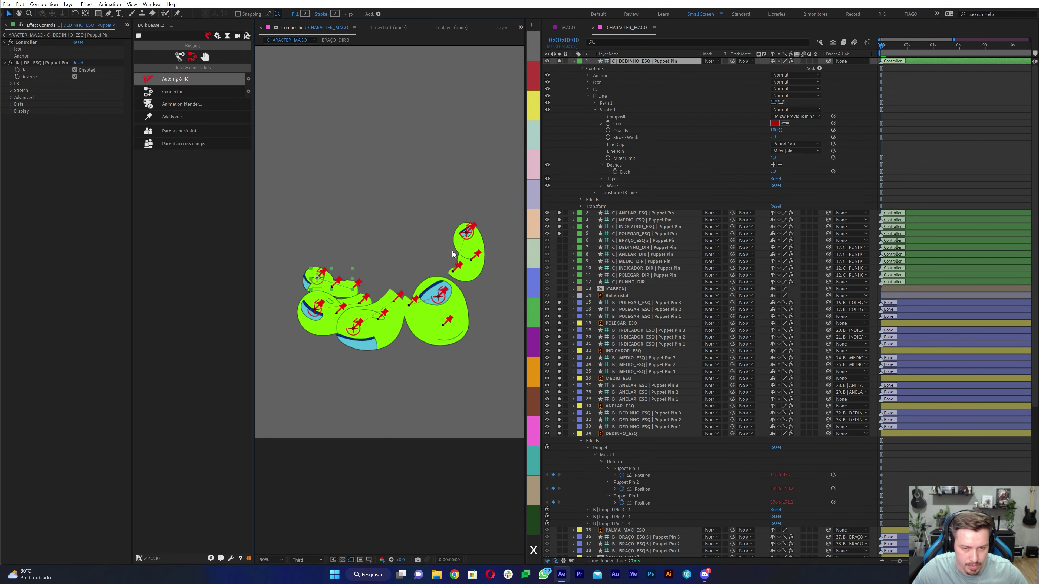
{"action": "key", "text": "ctrl+a"}
{"action": "key", "text": "ctrl+grave"}
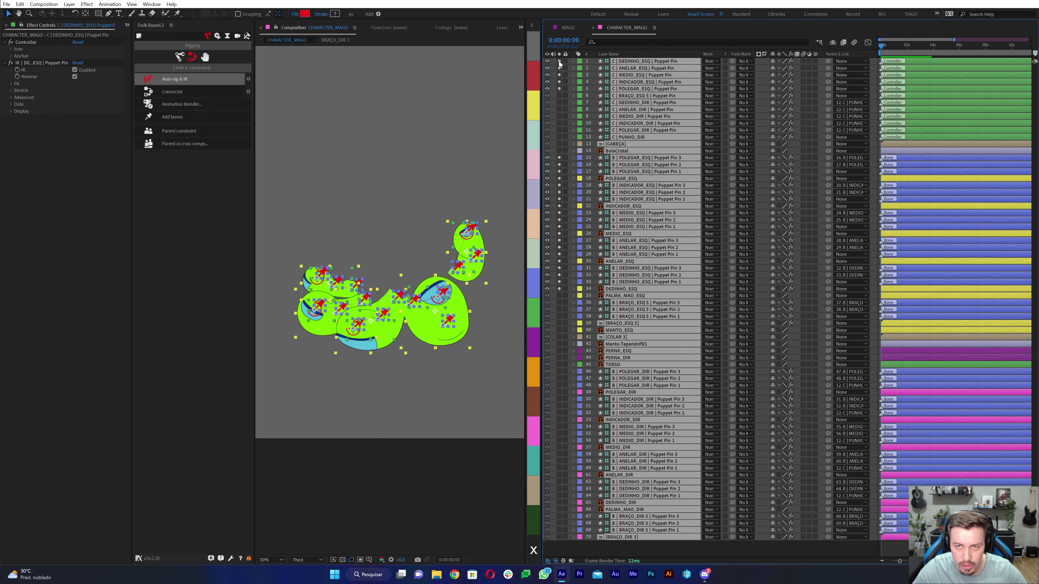
Step: Rename the left arm's end controller layer to C | PUNHO_ESQ
{"action": "left_click", "coordinate": [740, 547]}
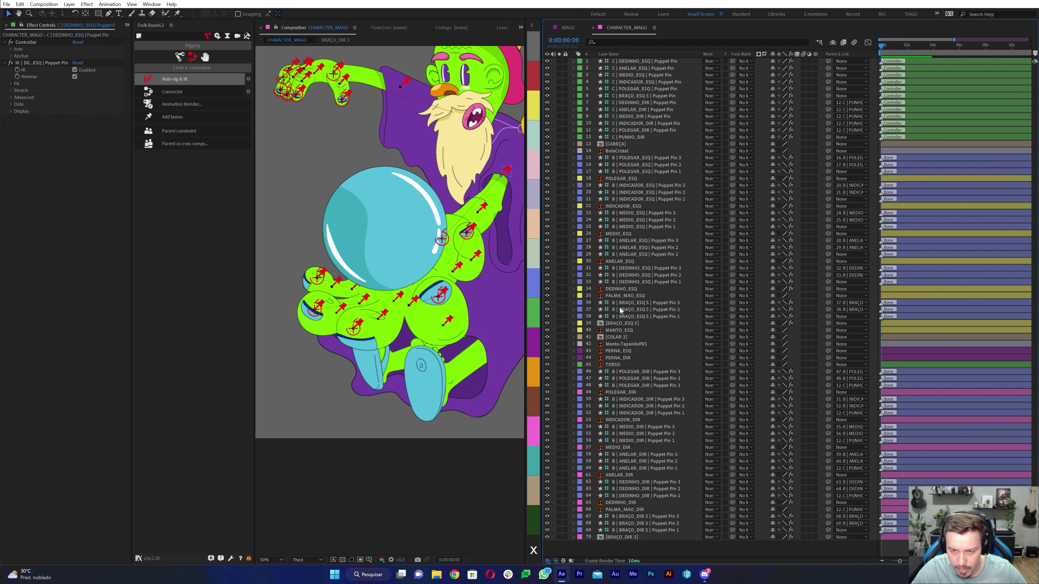
{"action": "left_click", "coordinate": [620, 295]}
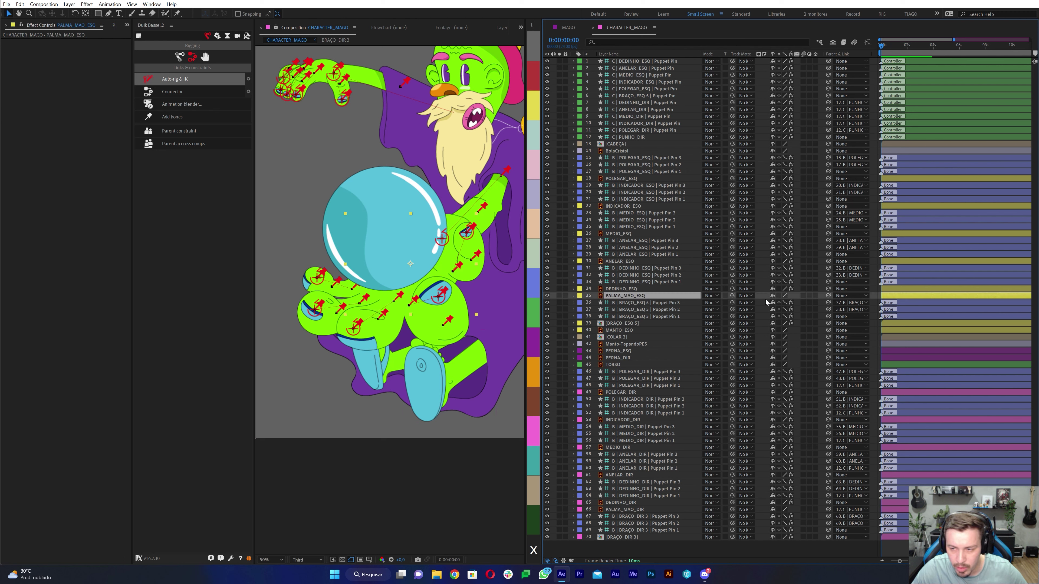
{"action": "left_click", "coordinate": [849, 296]}
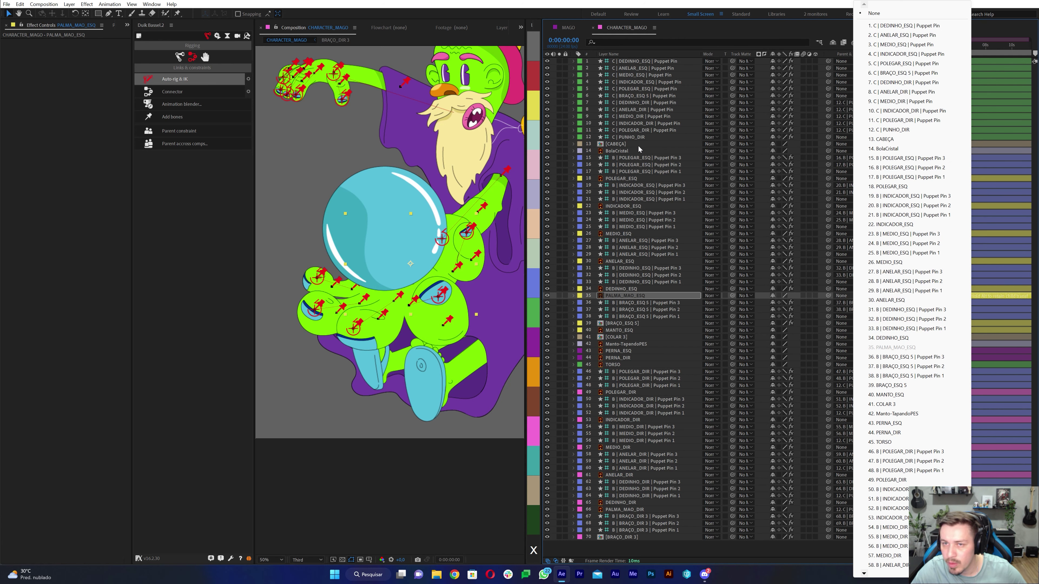
{"action": "left_click", "coordinate": [498, 191]}
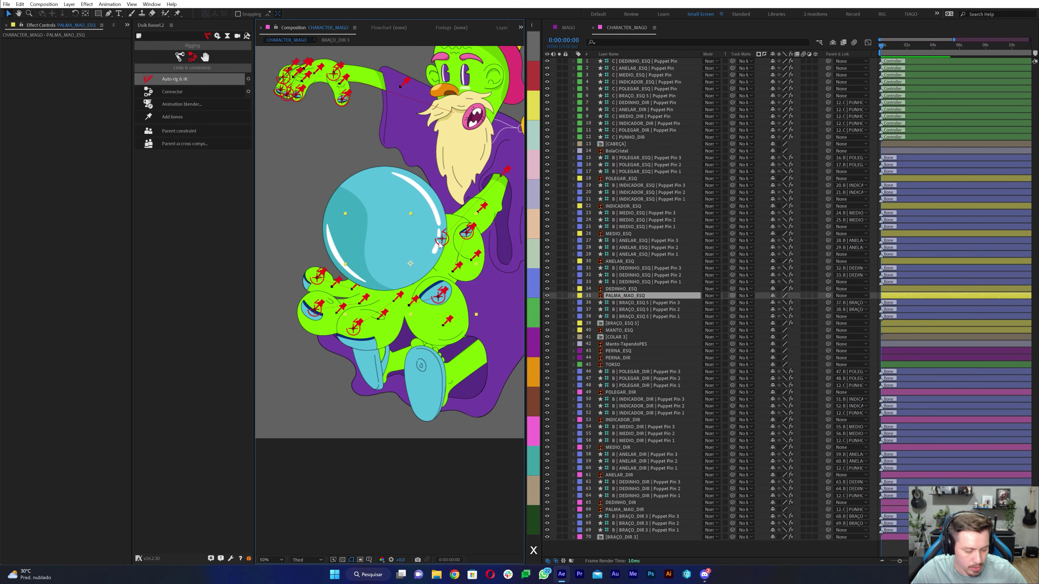
{"action": "left_click", "coordinate": [441, 240]}
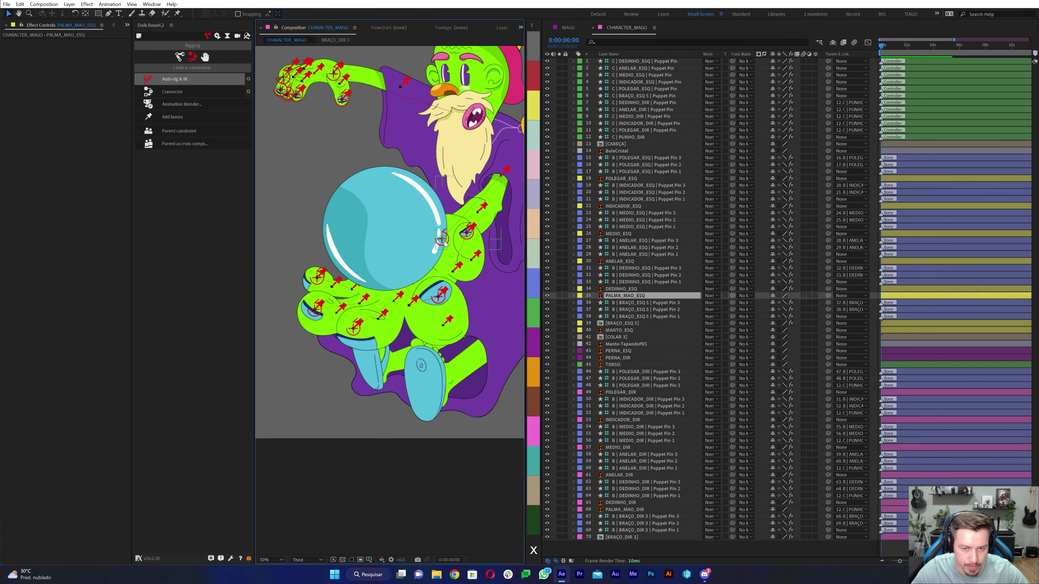
{"action": "left_click", "coordinate": [626, 98]}
{"action": "key", "text": "Return"}
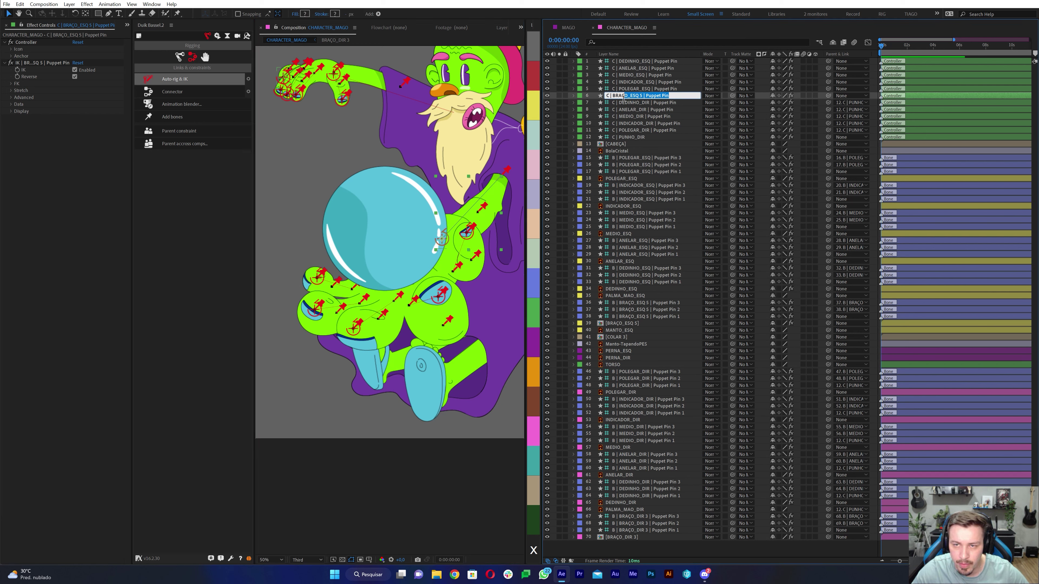
{"action": "left_click_drag", "start_coordinate": [623, 98], "coordinate": [614, 97]}
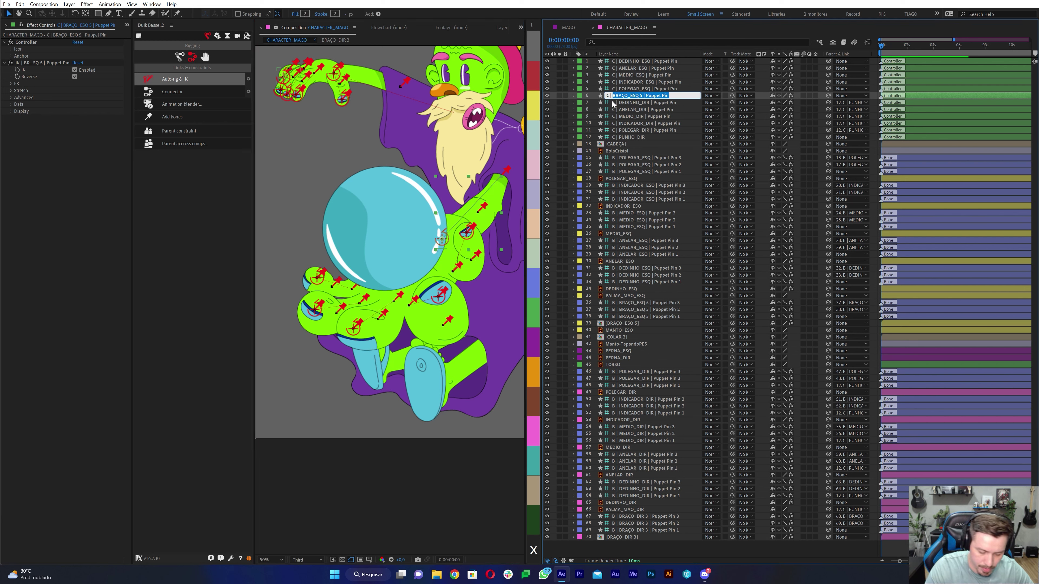
{"action": "type", "text": "PUNHO_ESQ"}
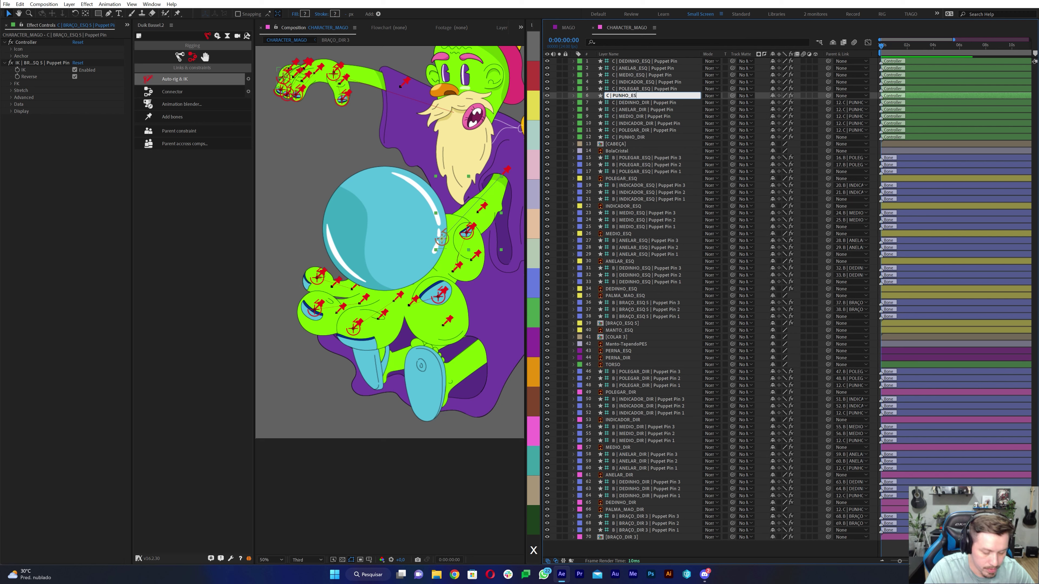
{"action": "left_click", "coordinate": [625, 103]}
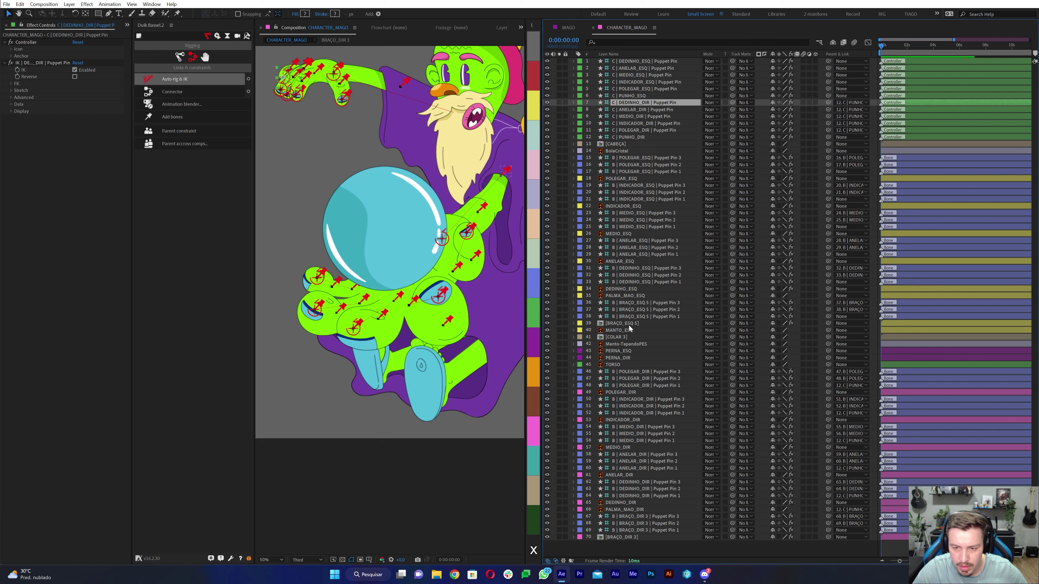
Step: Parent PALMA_MAO_ESQ and the five left finger controllers to C | PUNHO_ESQ
{"action": "left_click", "coordinate": [624, 296]}
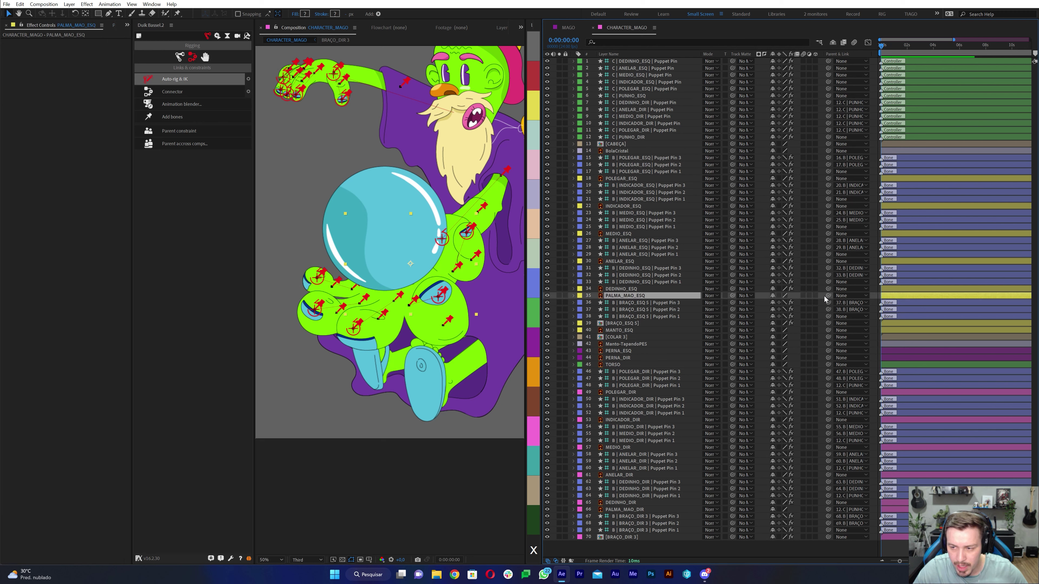
{"action": "mouse_move", "coordinate": [828, 295]}
{"action": "left_mouse_down"}
{"action": "mouse_move", "coordinate": [635, 139]}
{"action": "mouse_move", "coordinate": [634, 96]}
{"action": "left_mouse_up"}
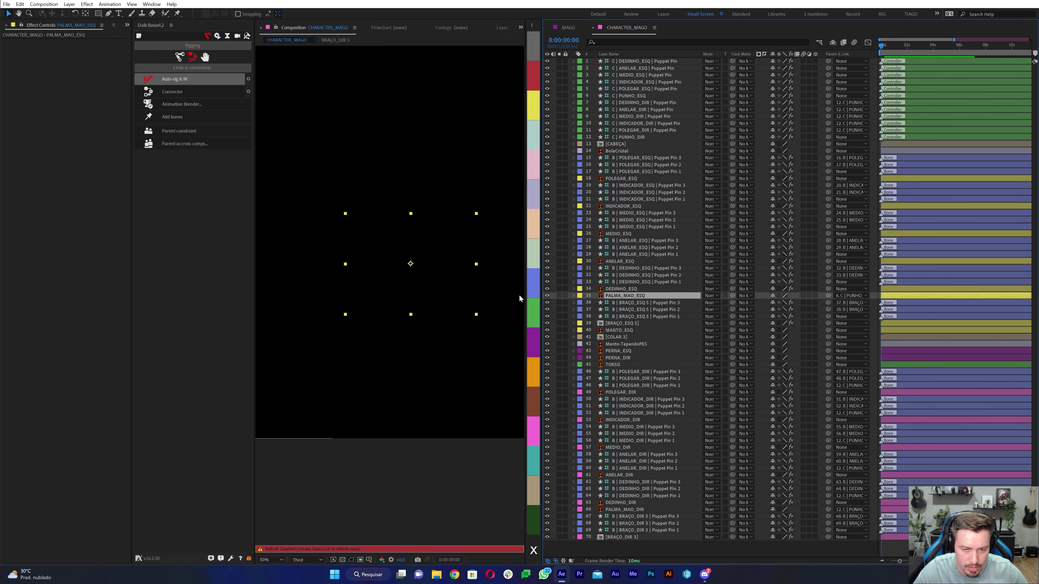
{"action": "left_click", "coordinate": [636, 63]}
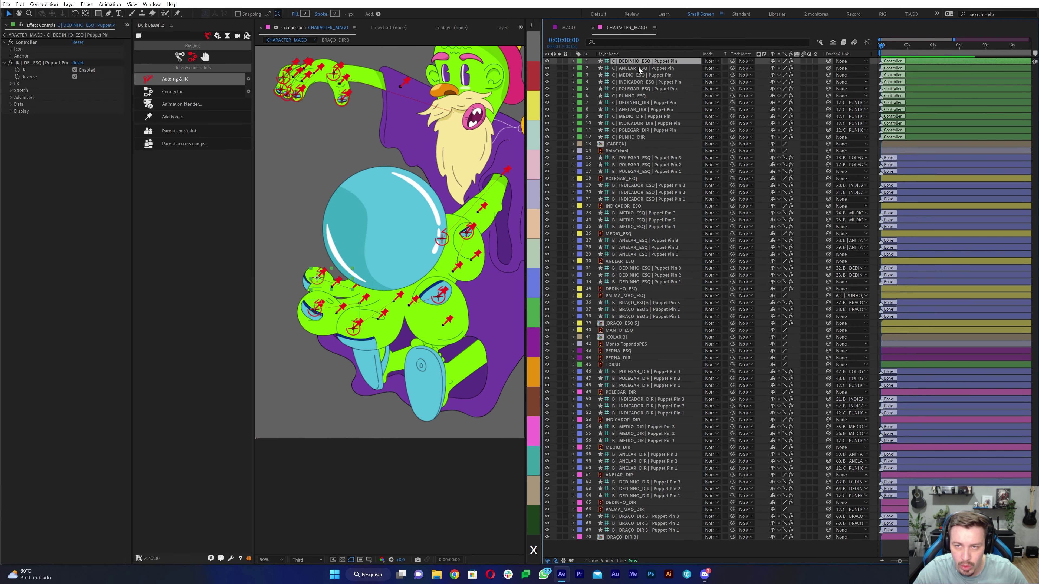
{"action": "left_click", "coordinate": [648, 69], "text": "ctrl"}
{"action": "left_click", "coordinate": [644, 75], "text": "ctrl"}
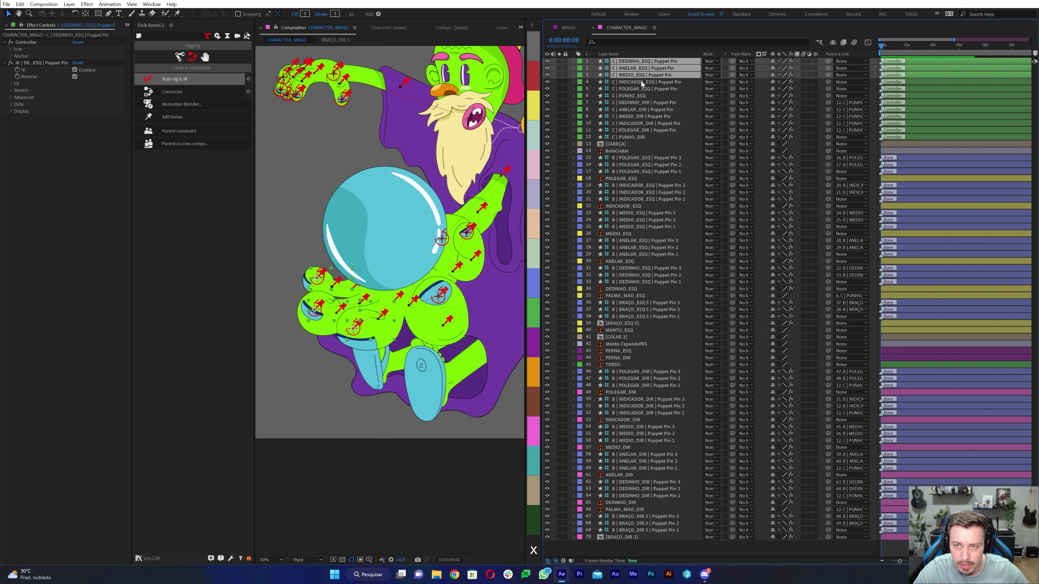
{"action": "left_click", "coordinate": [642, 82], "text": "ctrl"}
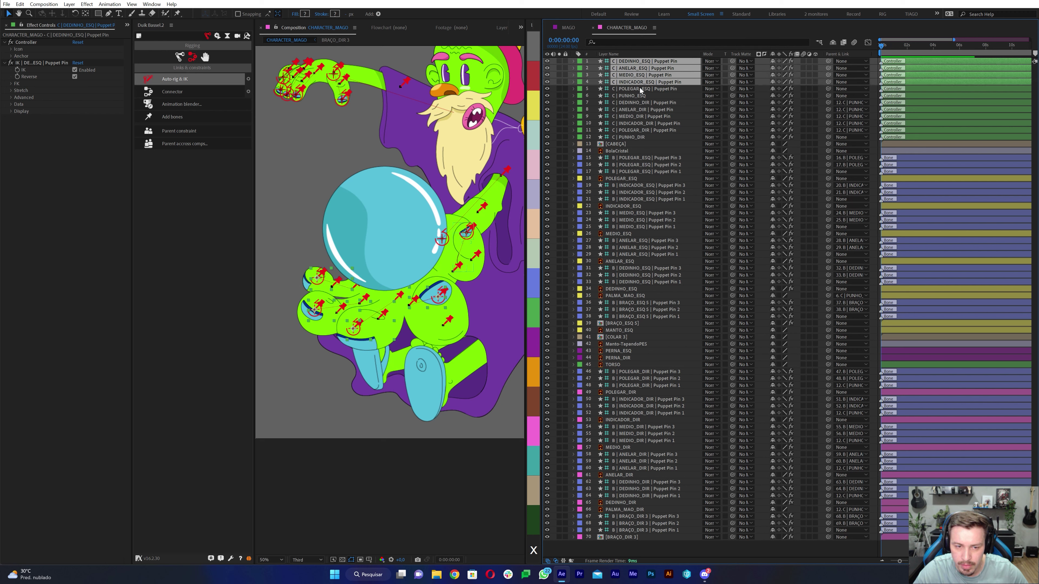
{"action": "left_click", "coordinate": [641, 89], "text": "ctrl"}
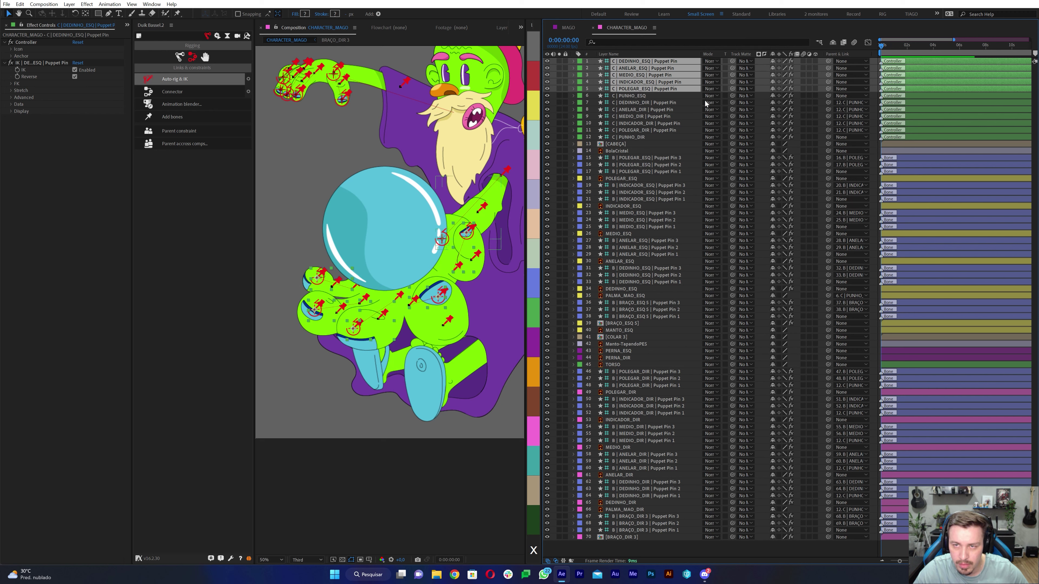
{"action": "left_click_drag", "start_coordinate": [828, 89], "coordinate": [631, 97]}
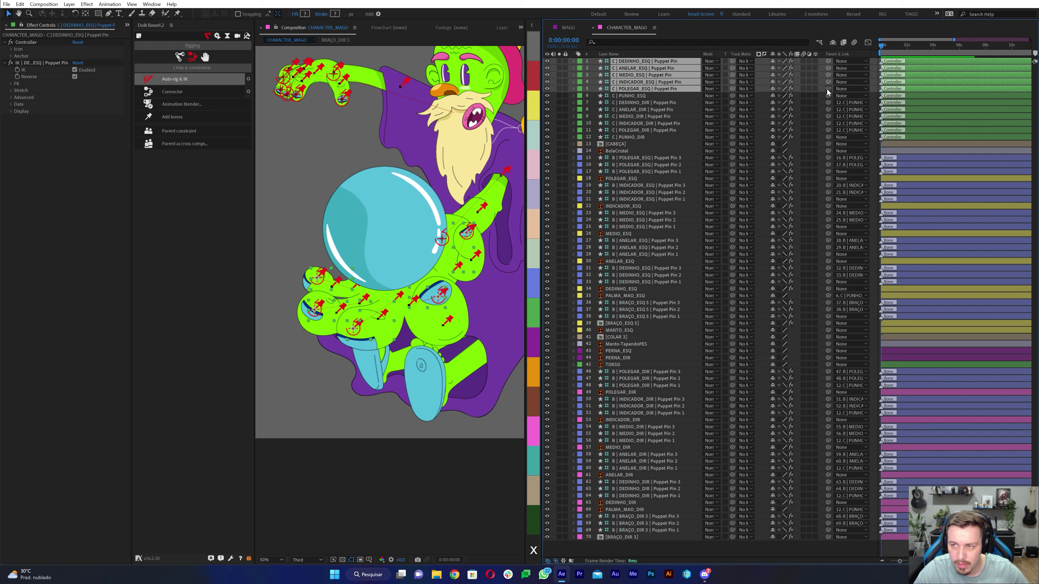
{"action": "left_click", "coordinate": [630, 96]}
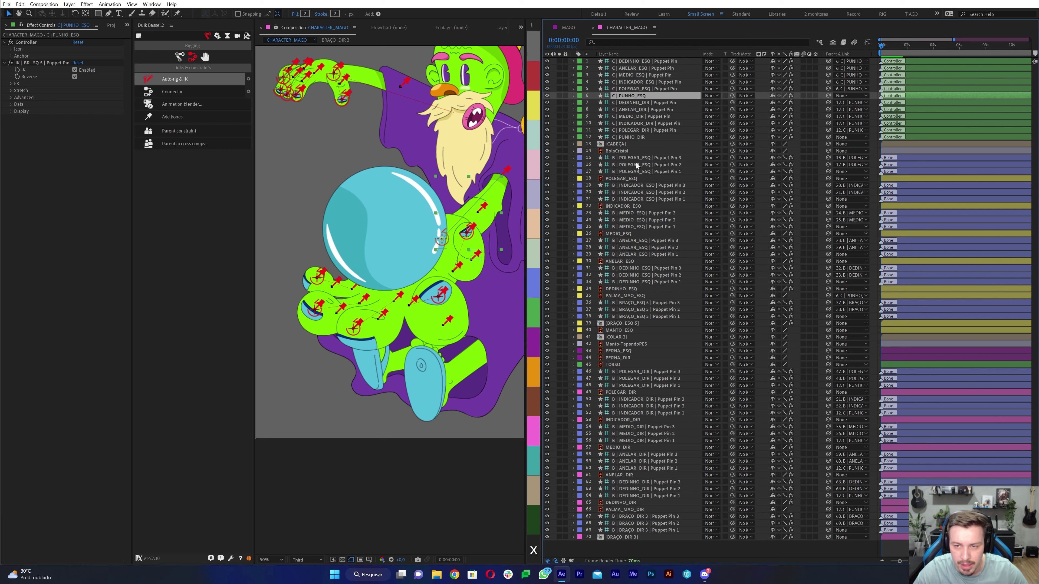
Step: Parent the base Puppet Pin bone of all five left fingers to C | PUNHO_ESQ
{"action": "left_click", "coordinate": [638, 268]}
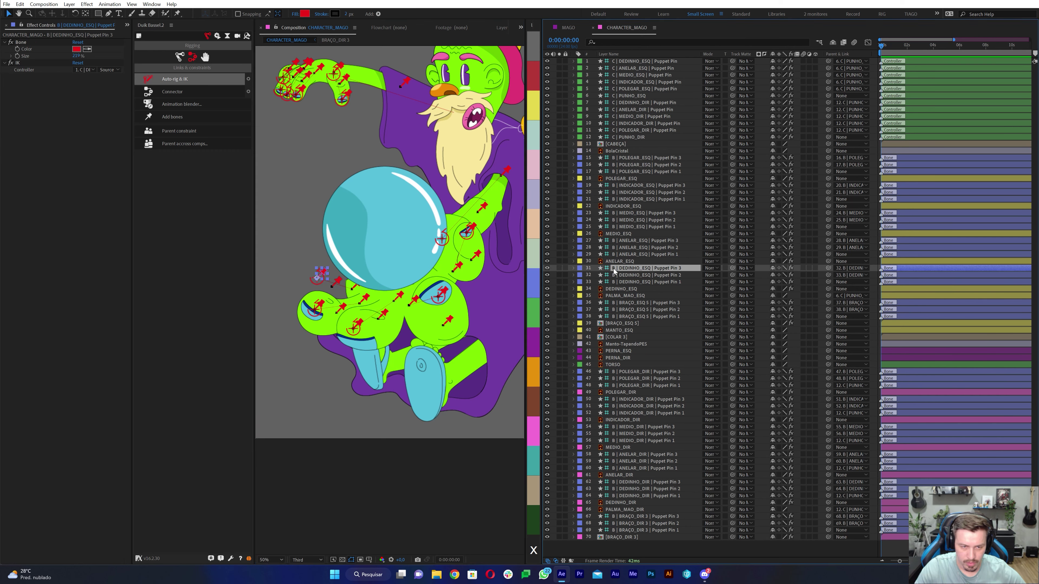
{"action": "left_click", "coordinate": [625, 281]}
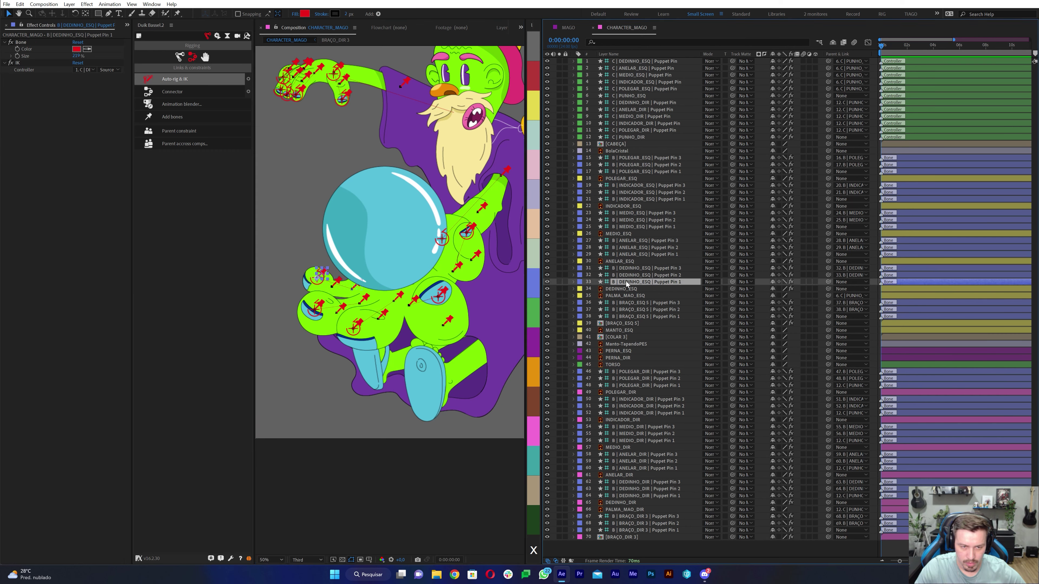
{"action": "left_click", "coordinate": [626, 254], "text": "ctrl"}
{"action": "left_click", "coordinate": [646, 227], "text": "ctrl"}
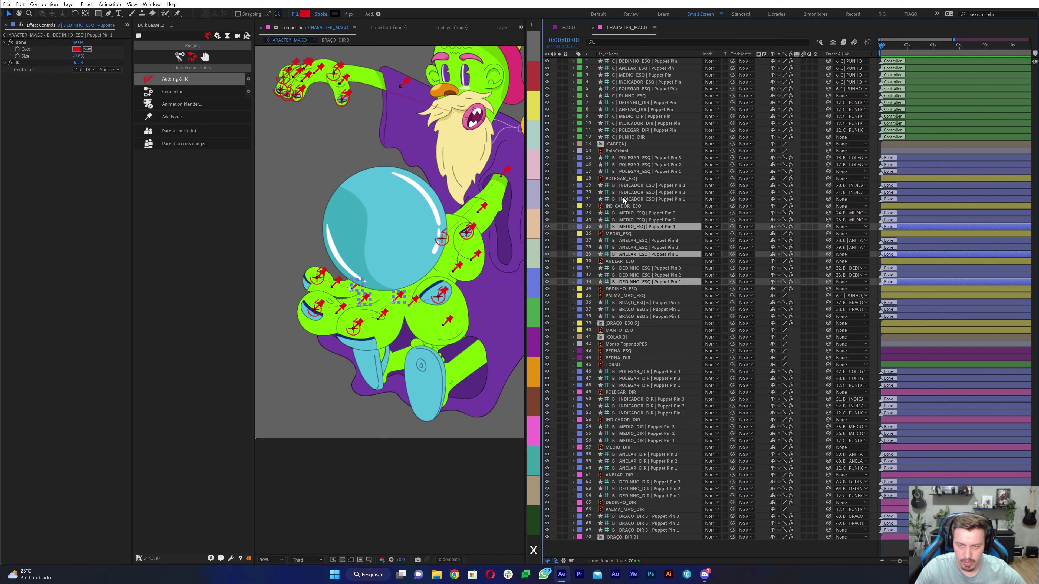
{"action": "left_click", "coordinate": [647, 199], "text": "ctrl"}
{"action": "left_click", "coordinate": [626, 172], "text": "ctrl"}
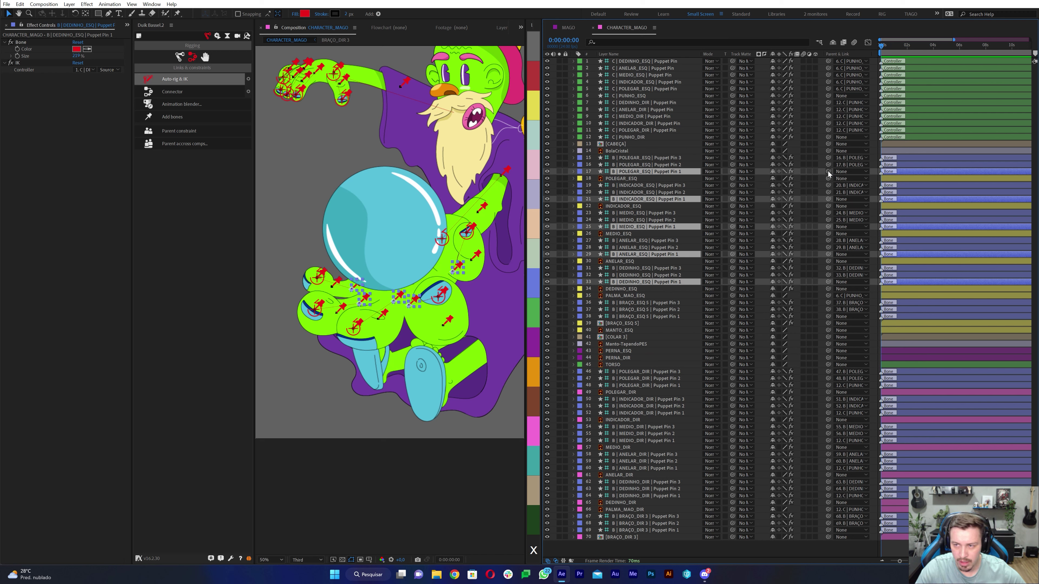
{"action": "left_click_drag", "start_coordinate": [827, 172], "coordinate": [636, 99]}
Step: Move C | PUNHO_ESQ over the crystal ball to check the left hand follows
{"action": "left_click", "coordinate": [441, 241]}
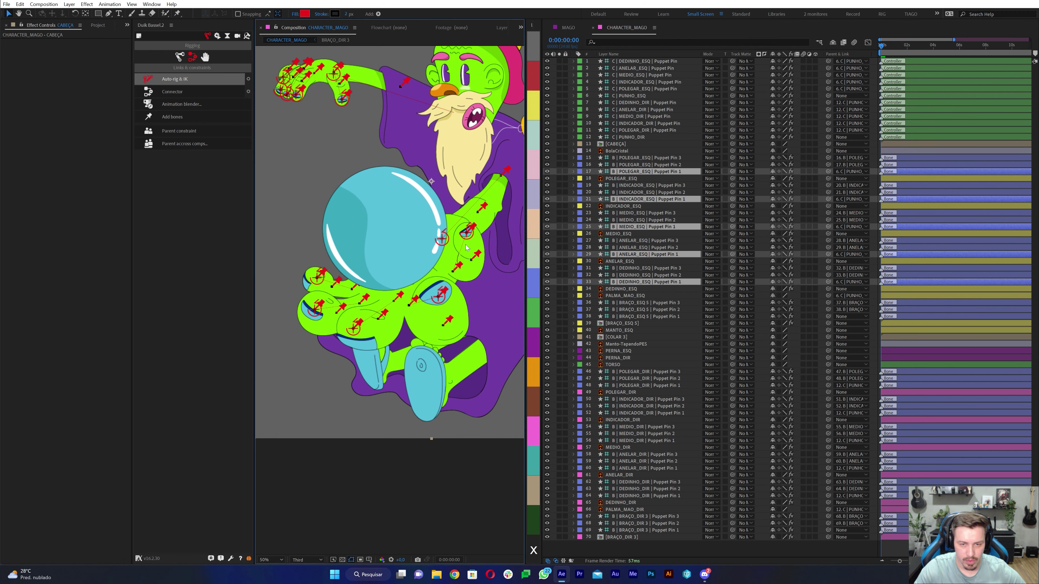
{"action": "left_click", "coordinate": [442, 239]}
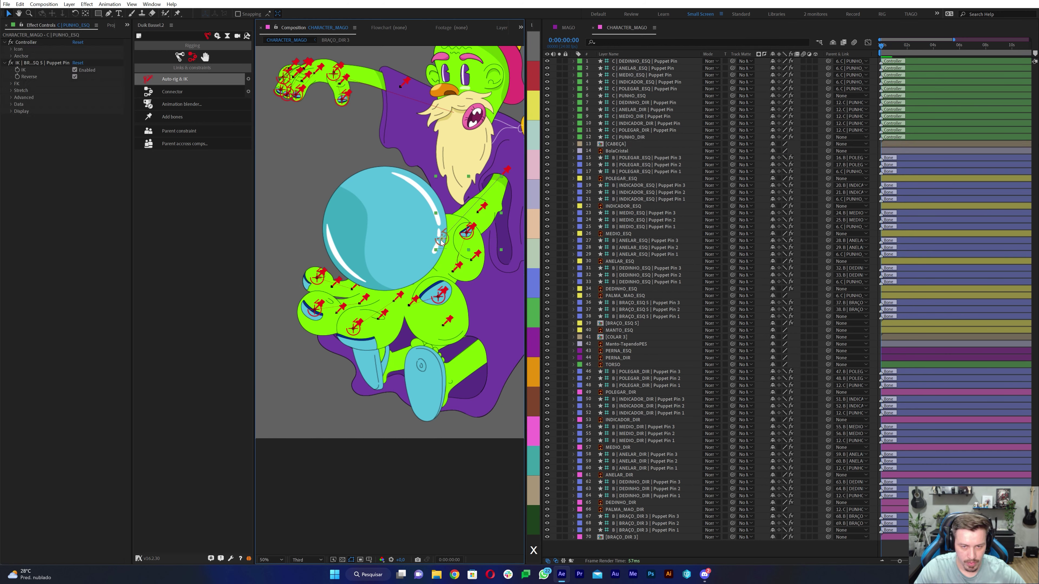
{"action": "mouse_move", "coordinate": [447, 233]}
{"action": "left_mouse_down"}
{"action": "mouse_move", "coordinate": [436, 244]}
{"action": "mouse_move", "coordinate": [451, 221]}
{"action": "mouse_move", "coordinate": [458, 252]}
{"action": "left_mouse_up"}
{"action": "key", "text": "shift+slash"}
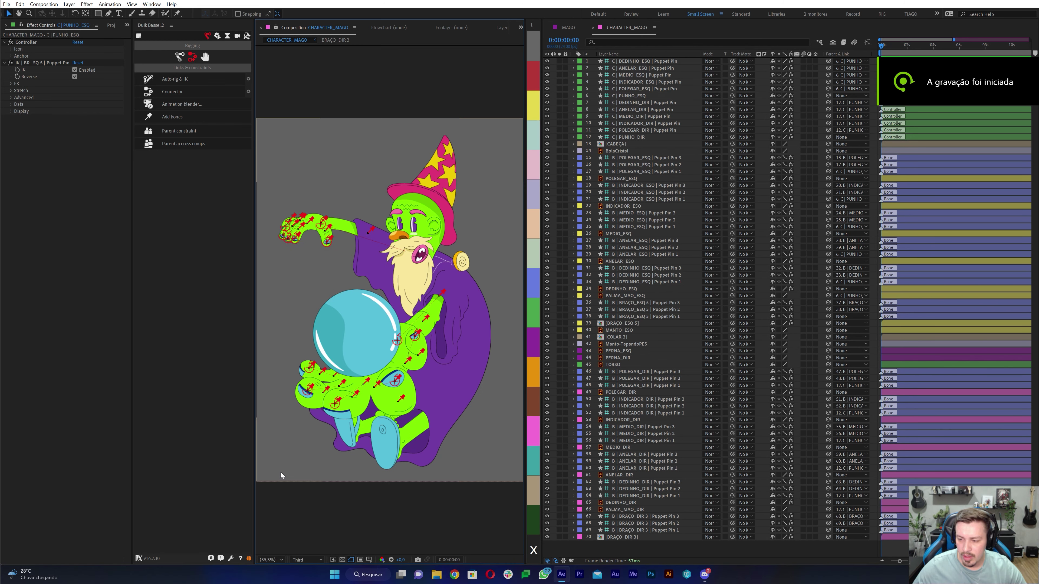
{"action": "left_click", "coordinate": [281, 475]}
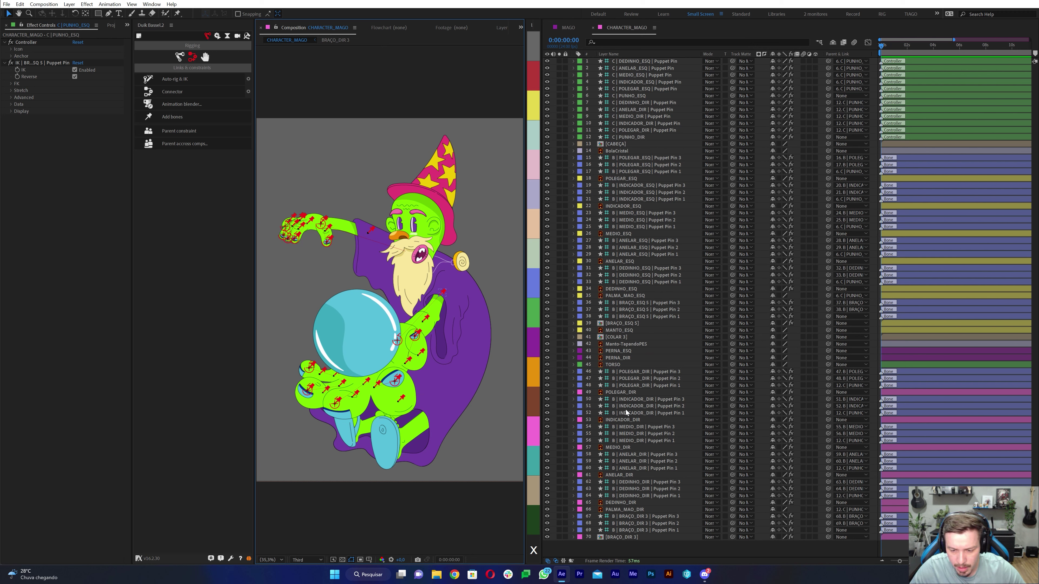
Step: Solo the two leg layers and create a custom Duik structure named PERNA_ESQ
{"action": "left_click", "coordinate": [622, 358]}
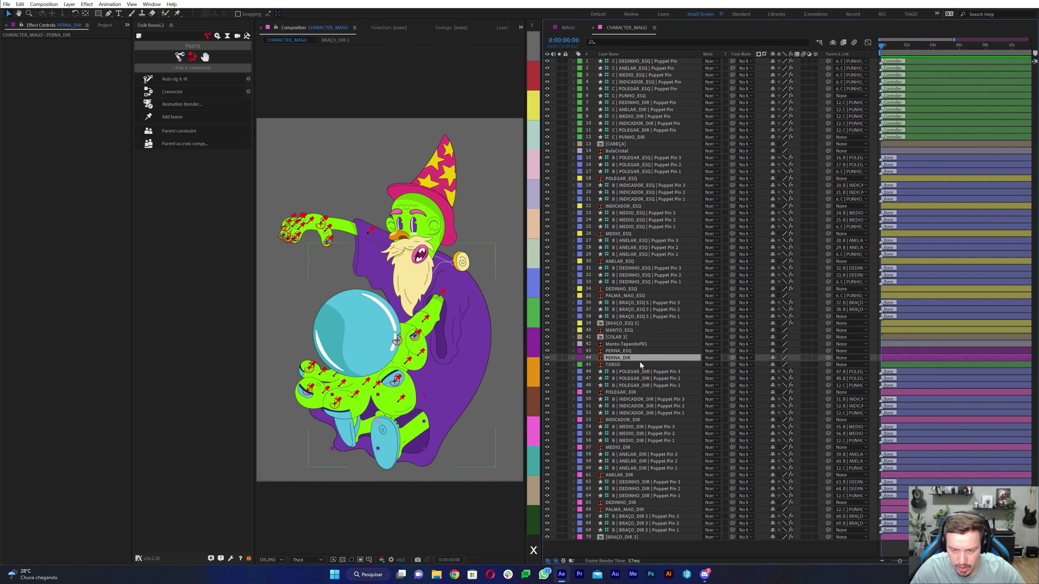
{"action": "left_click", "coordinate": [618, 351], "text": "shift"}
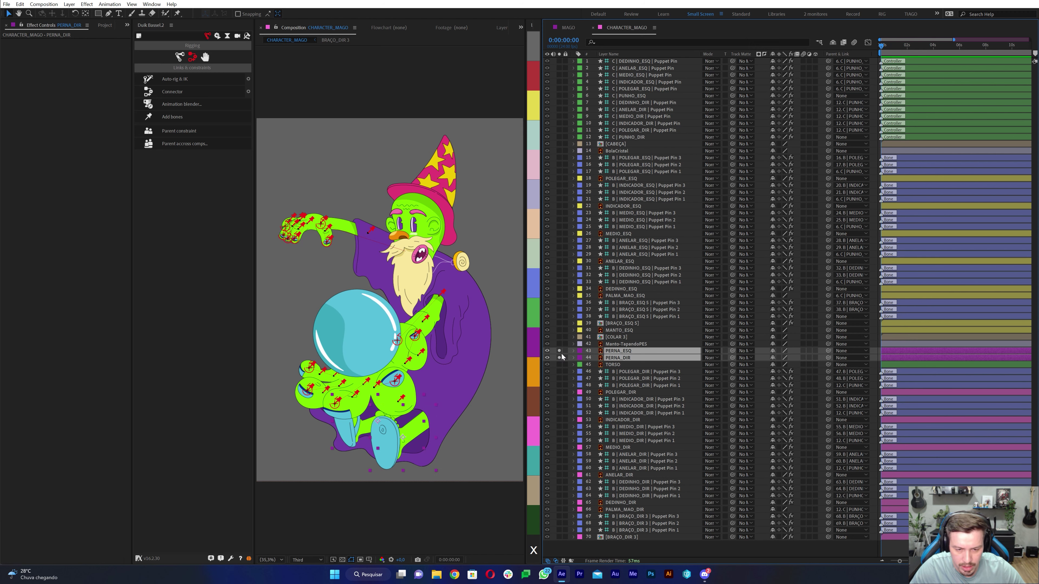
{"action": "left_click", "coordinate": [559, 353]}
{"action": "left_click", "coordinate": [617, 346]}
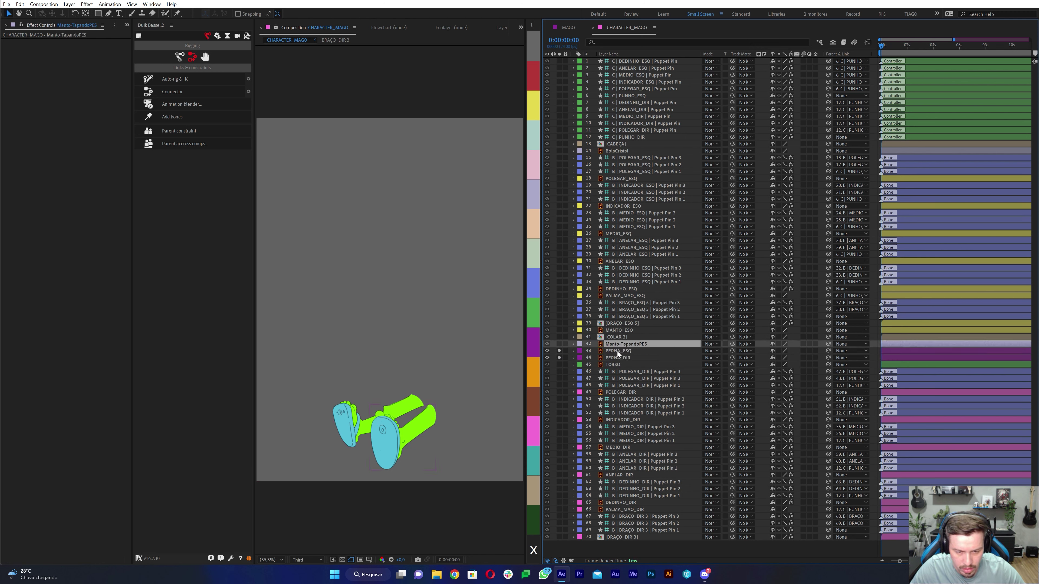
{"action": "left_click", "coordinate": [180, 57]}
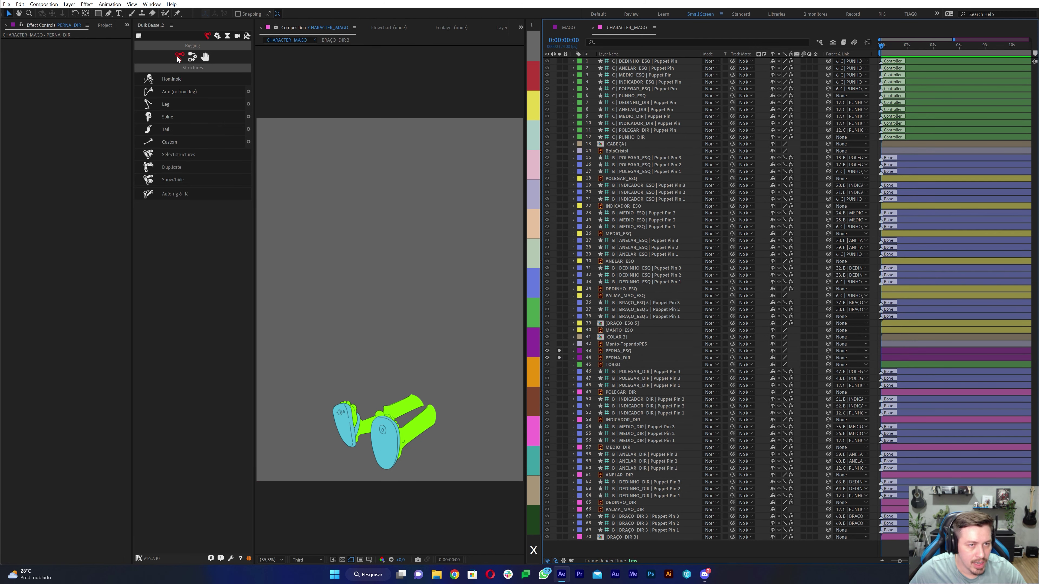
{"action": "left_click", "coordinate": [248, 142]}
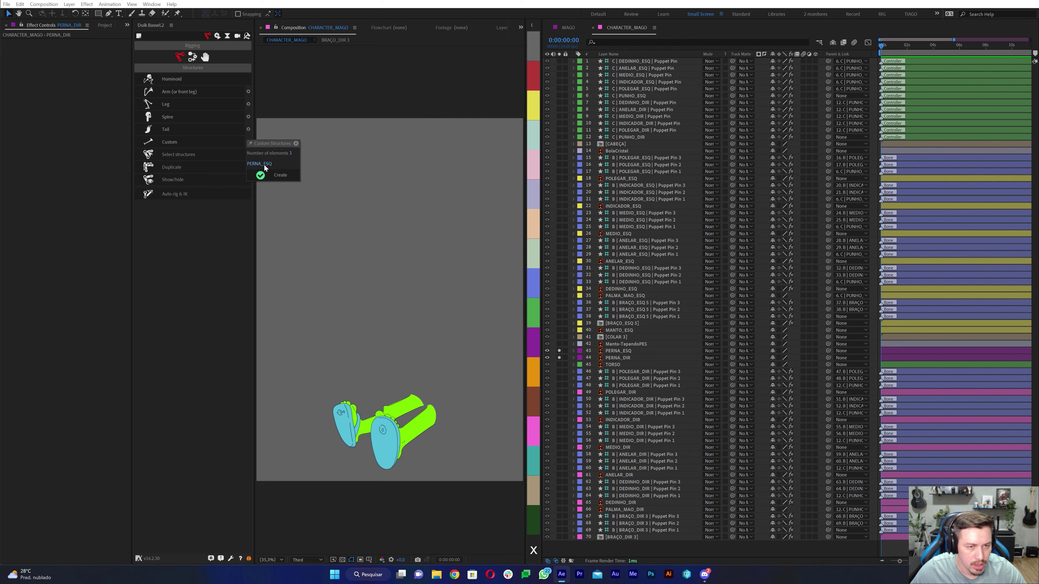
{"action": "left_click", "coordinate": [269, 176]}
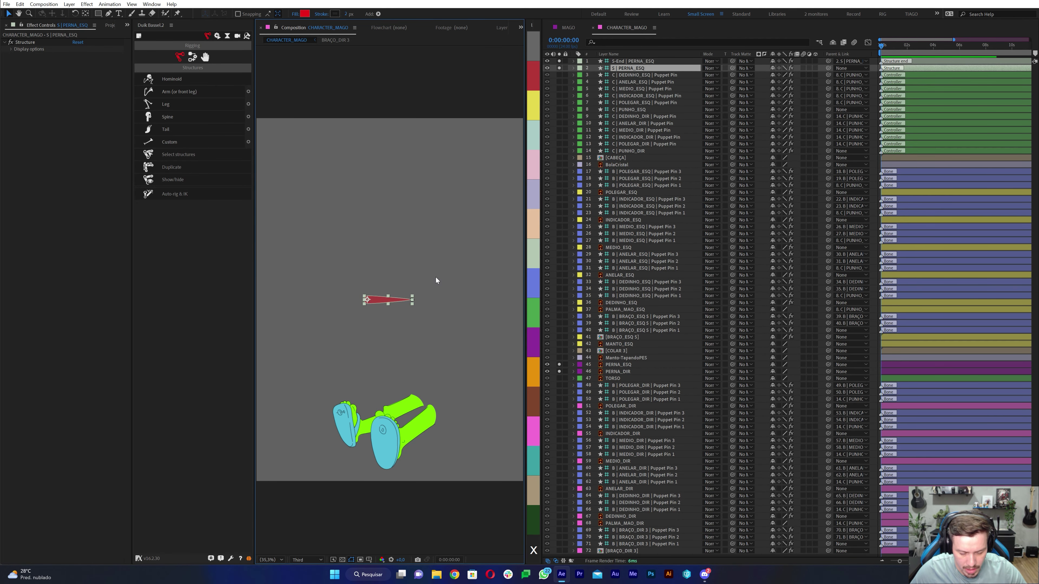
Step: Position S | PERNA_ESQ along the leg and stretch its end onto the foot
{"action": "left_click_drag", "start_coordinate": [388, 321], "coordinate": [423, 403]}
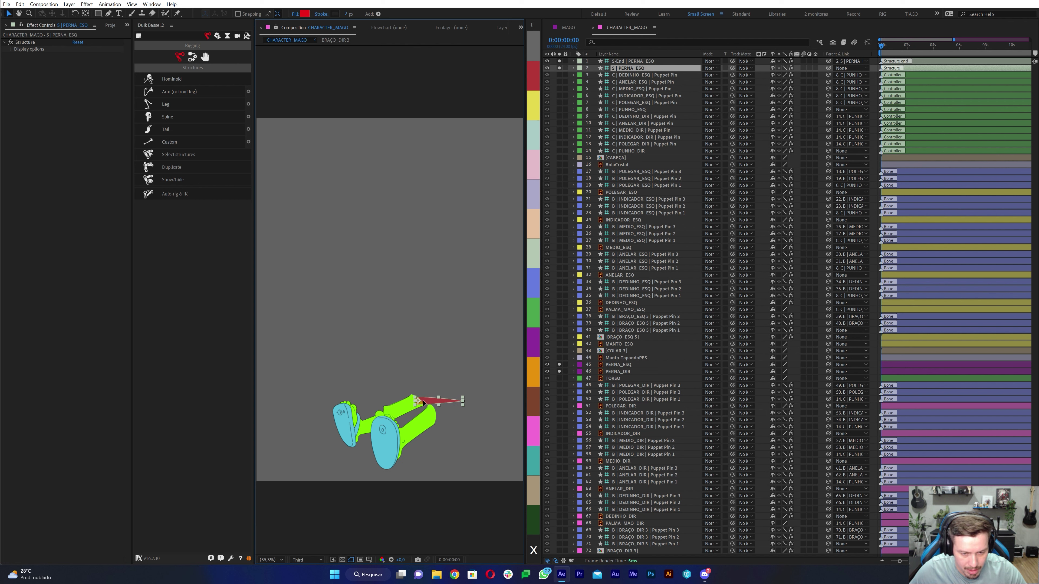
{"action": "key", "text": "ctrl+shift+a"}
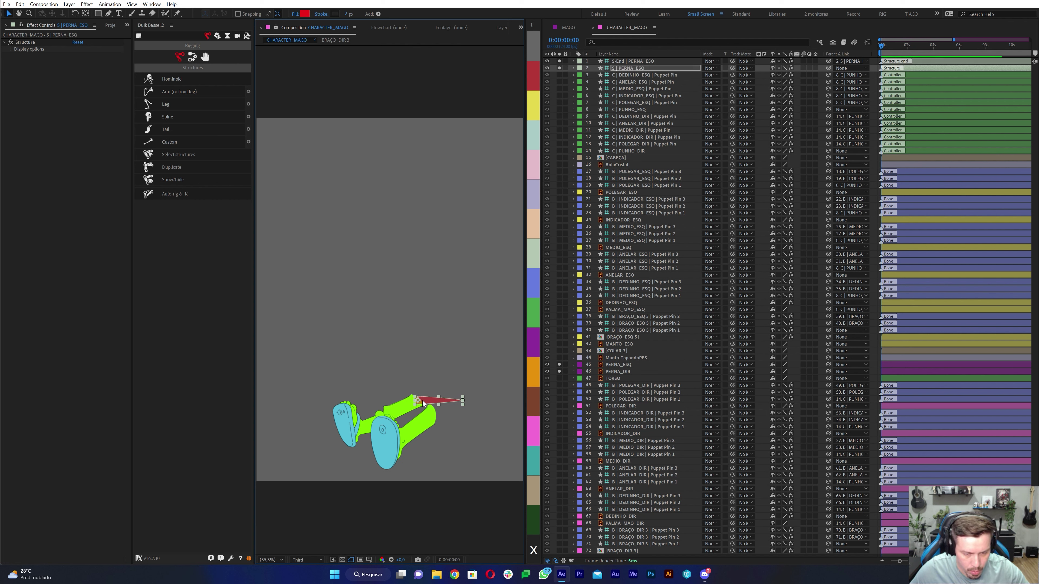
{"action": "left_click", "coordinate": [439, 400]}
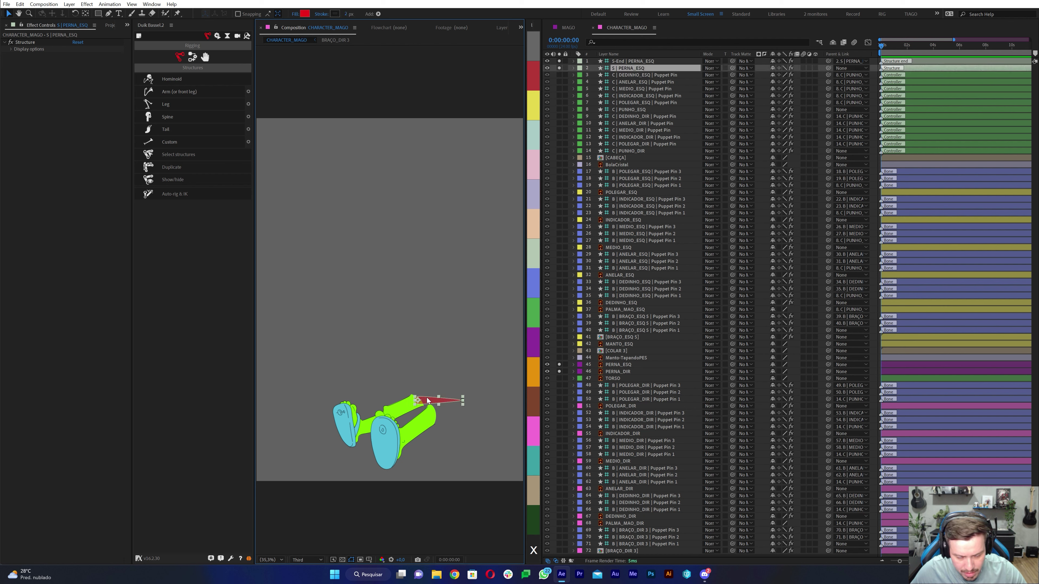
{"action": "left_click", "coordinate": [463, 401]}
{"action": "left_click_drag", "start_coordinate": [462, 400], "coordinate": [356, 430]}
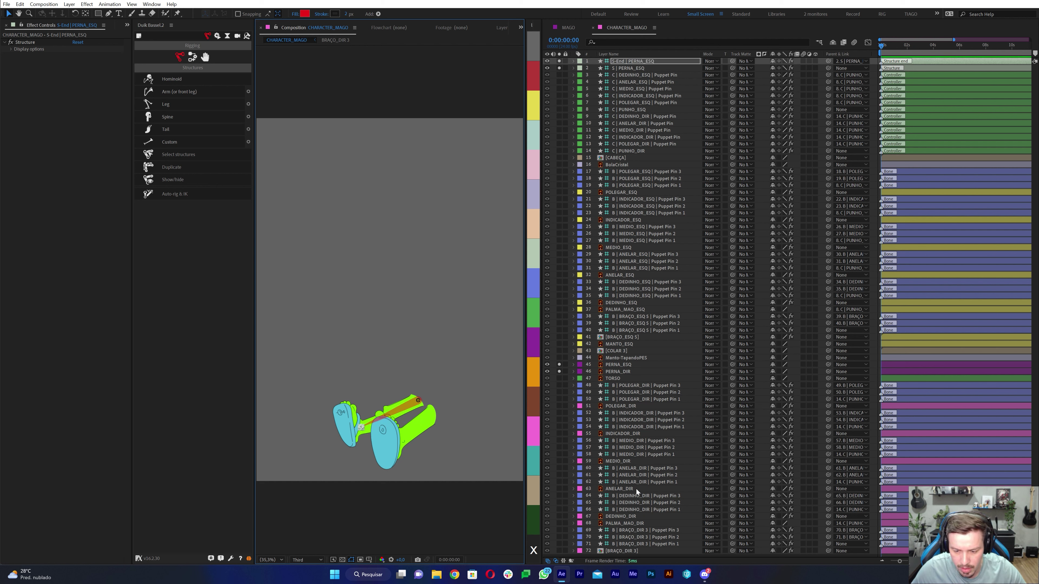
{"action": "left_click", "coordinate": [617, 373]}
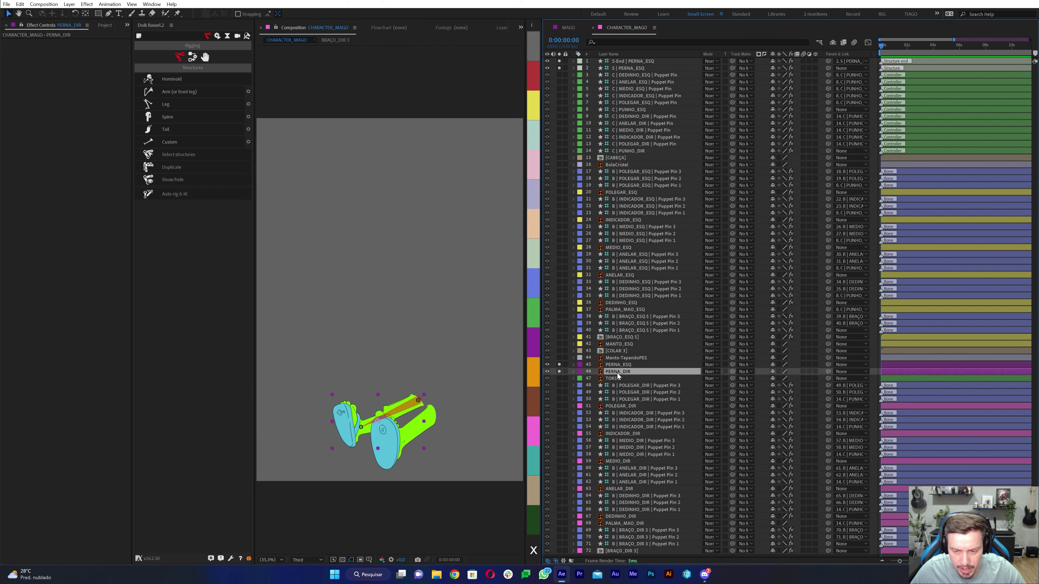
Step: Hide the PERNA_ESQ leg artwork, leaving PERNA_DIR's parent unchanged
{"action": "left_click", "coordinate": [848, 371]}
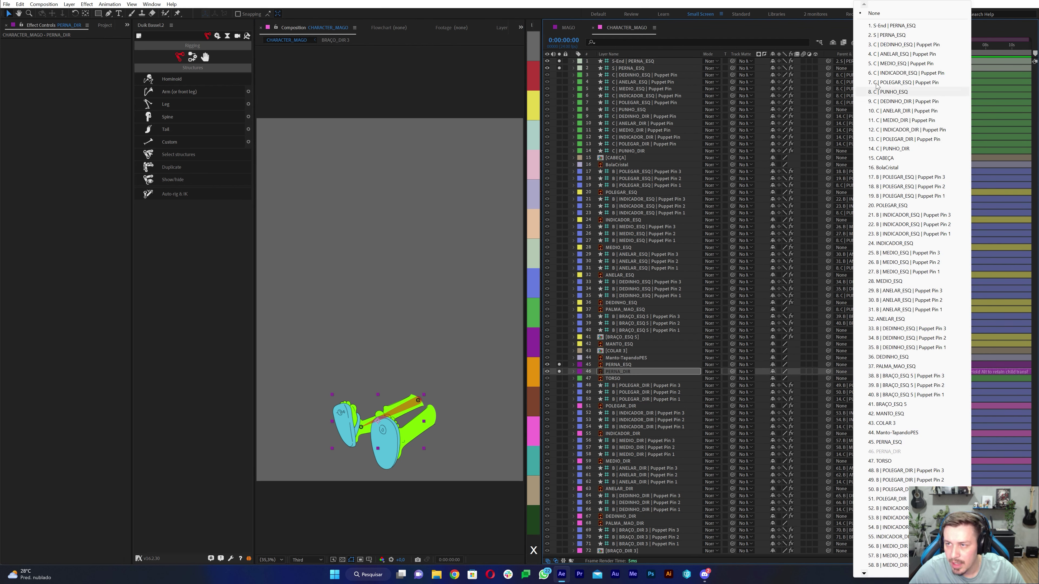
{"action": "left_click", "coordinate": [624, 373]}
{"action": "left_click", "coordinate": [617, 367]}
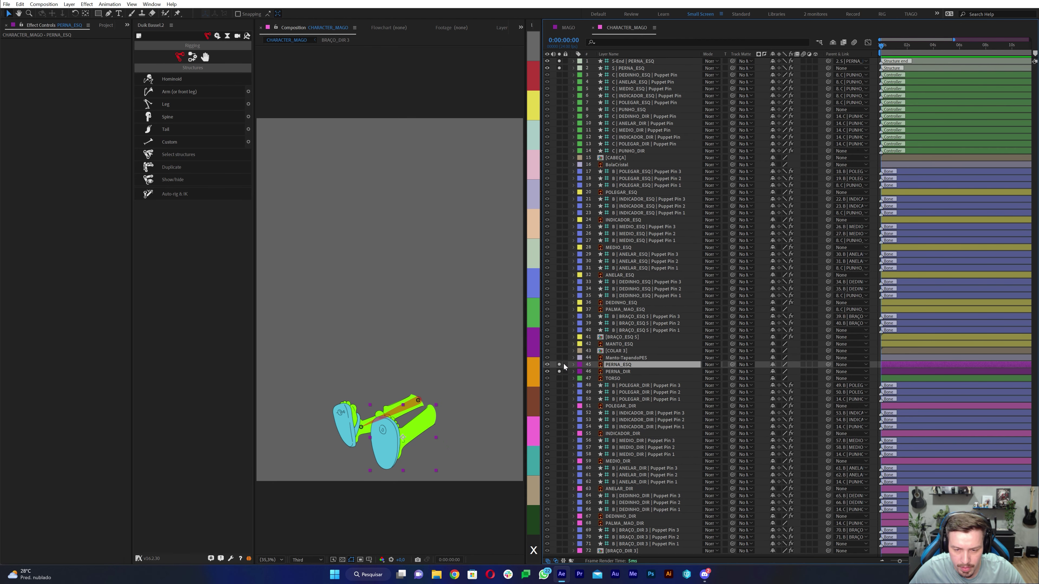
{"action": "left_click", "coordinate": [547, 364]}
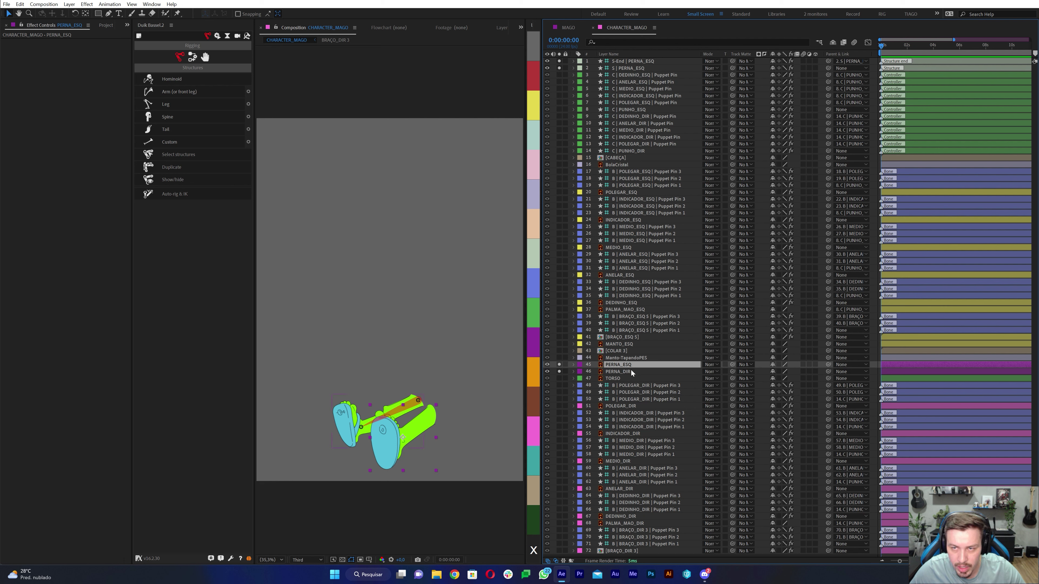
Step: Rename the structure layers to S-End | PERNA_DIR and S | PERNA_DIR
{"action": "left_click", "coordinate": [640, 64]}
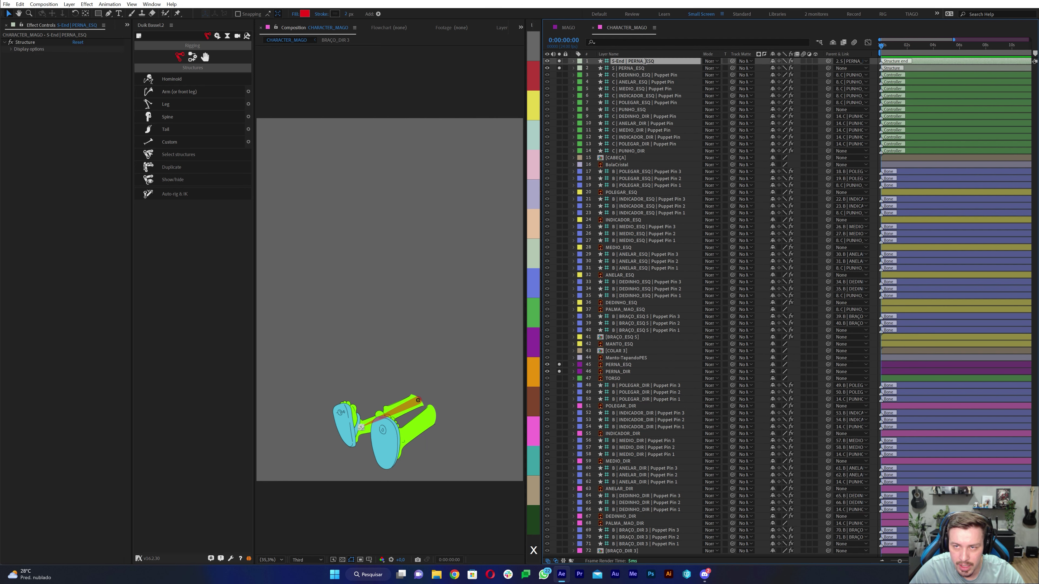
{"action": "key", "text": "Return"}
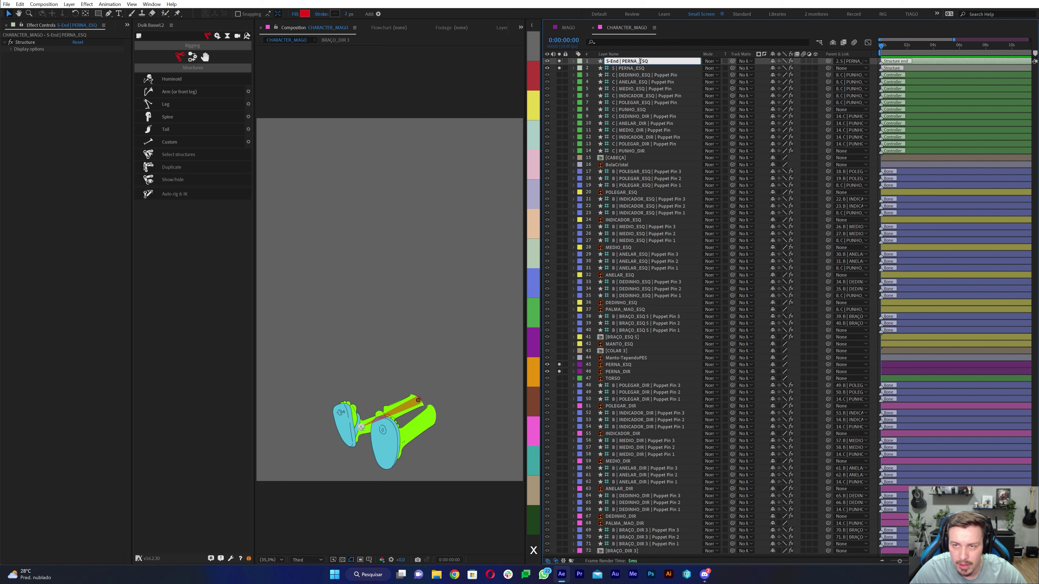
{"action": "double_click", "coordinate": [643, 62]}
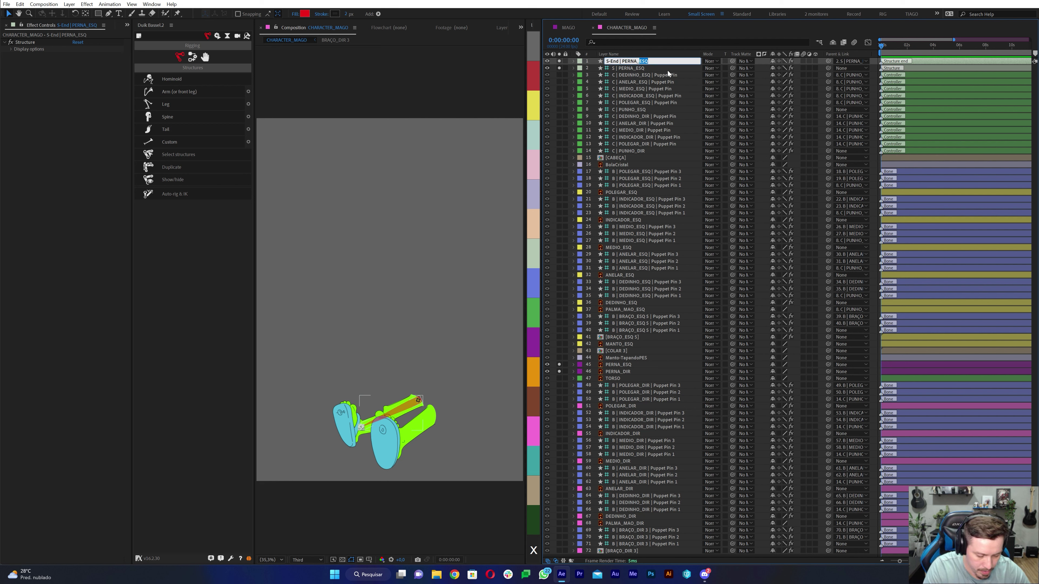
{"action": "type", "text": "DIR"}
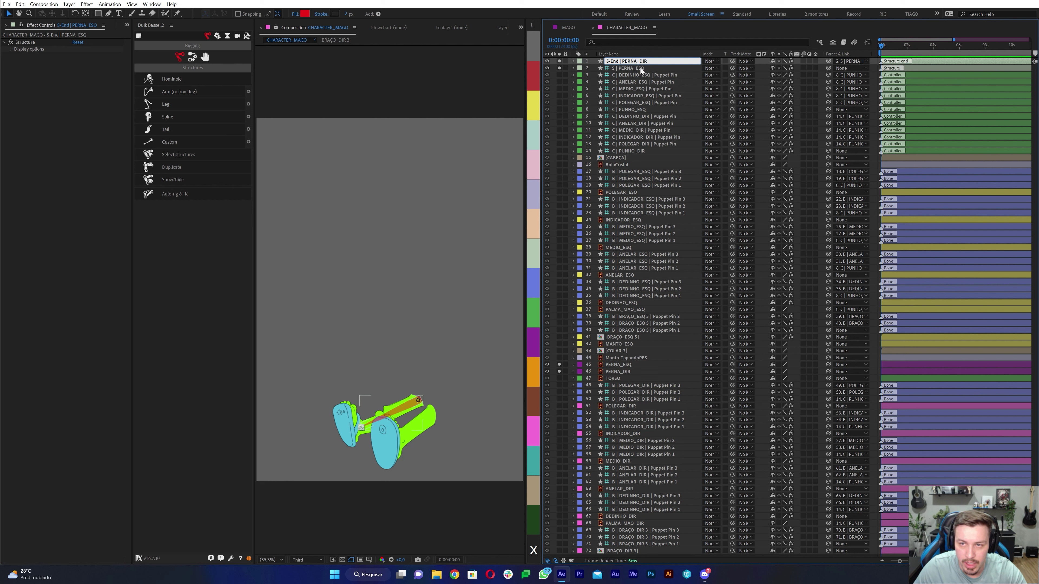
{"action": "left_click", "coordinate": [640, 69]}
{"action": "key", "text": "Return"}
{"action": "key", "text": "BackSpace"}
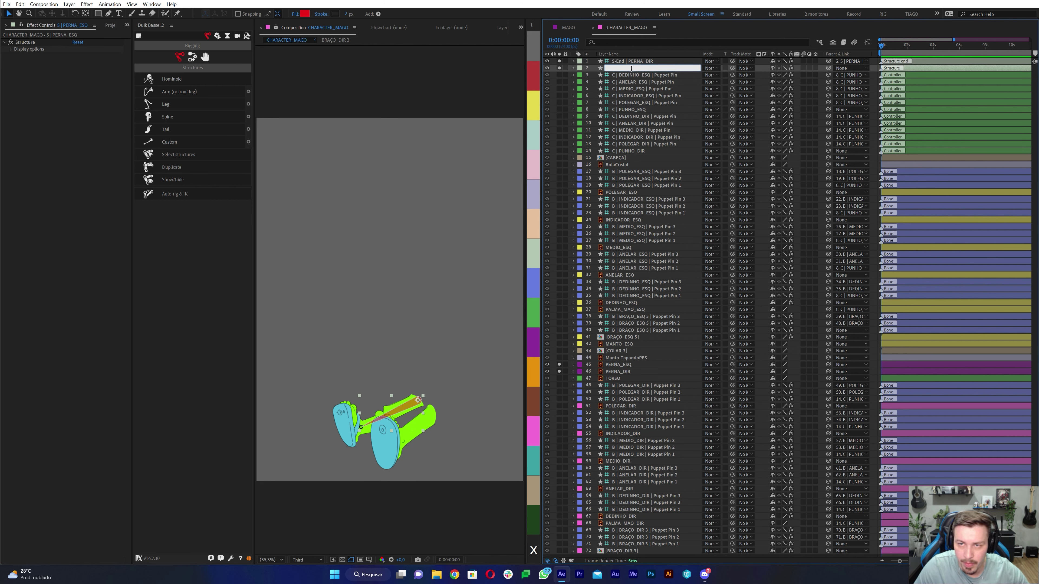
{"action": "type", "text": "S | PERNA_DIR"}
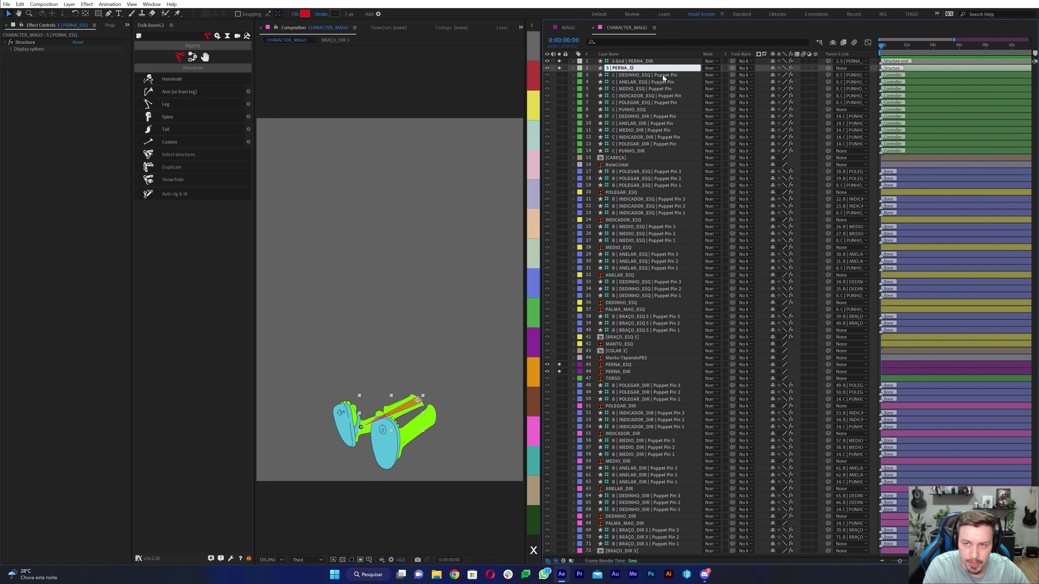
{"action": "key", "text": "Return"}
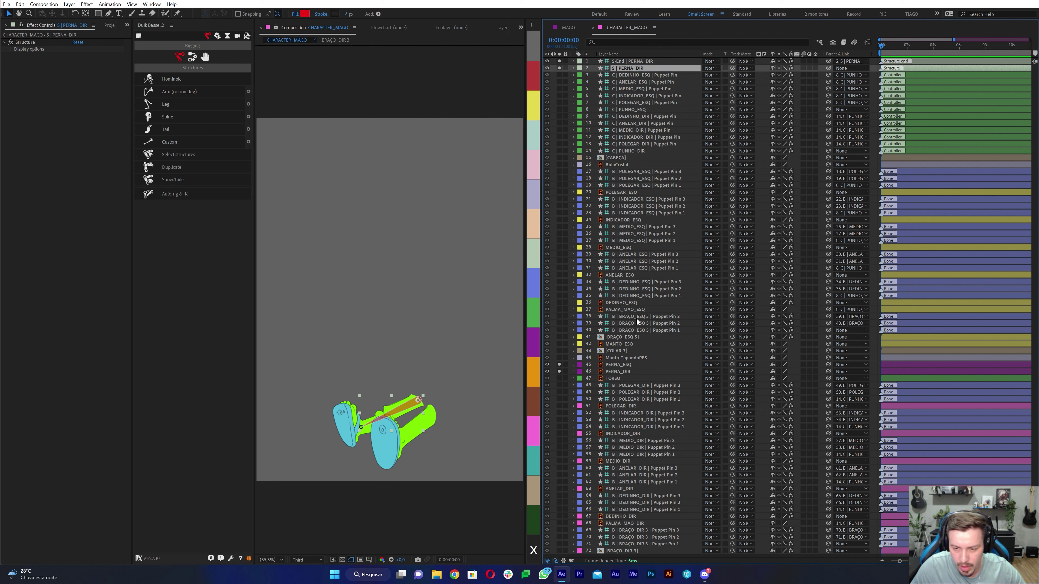
Step: Parent the PERNA_DIR leg layer to the S | PERNA_DIR structure
{"action": "left_click", "coordinate": [617, 373]}
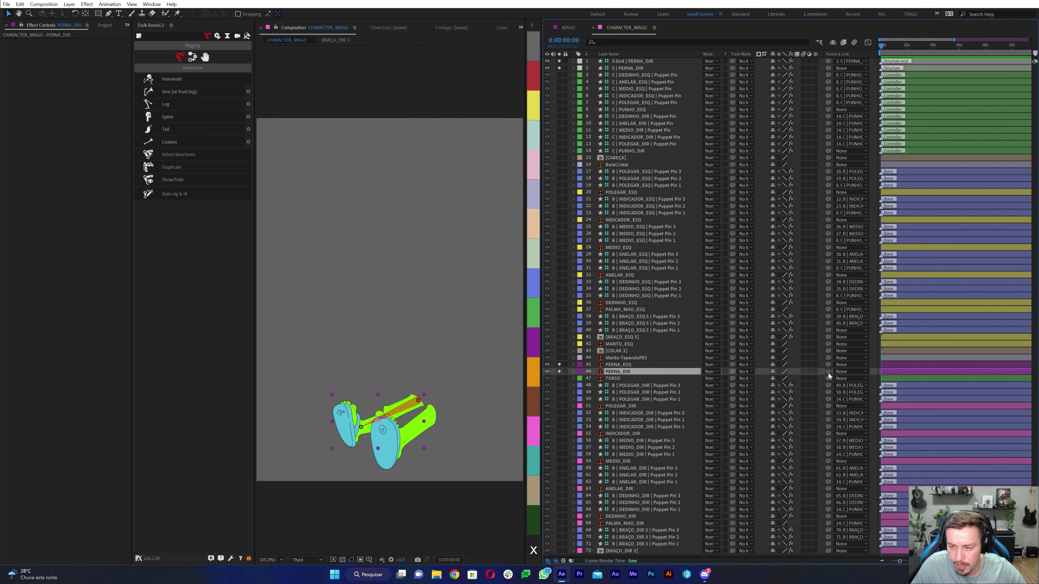
{"action": "left_click_drag", "start_coordinate": [828, 371], "coordinate": [624, 70]}
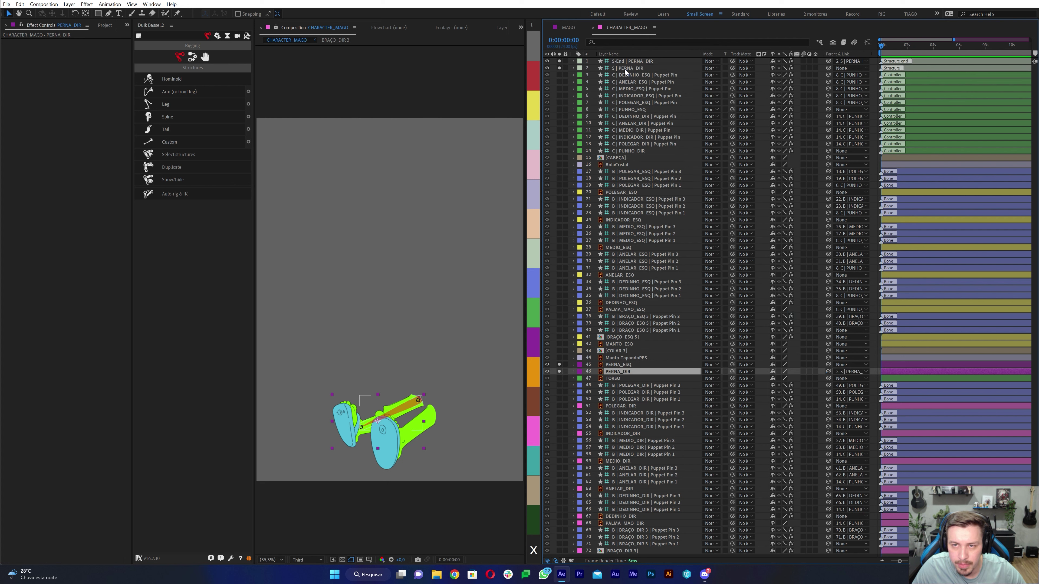
{"action": "key", "text": "Caps_Lock"}
{"action": "left_click", "coordinate": [624, 69]}
{"action": "key", "text": "Caps_Lock"}
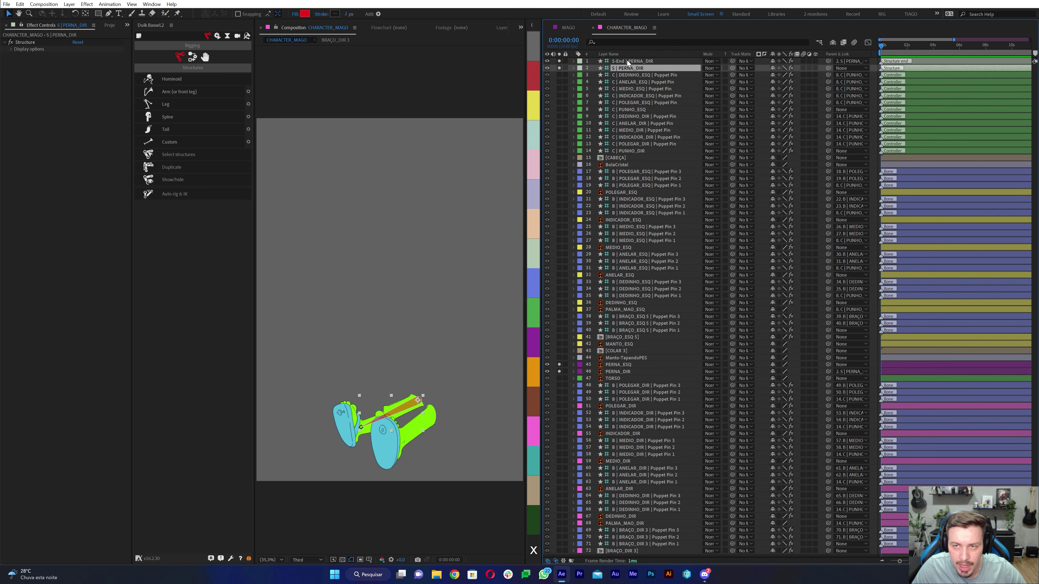
Step: Auto-rig S-End | PERNA_DIR and S | PERNA_DIR with IK
{"action": "left_click", "coordinate": [626, 61]}
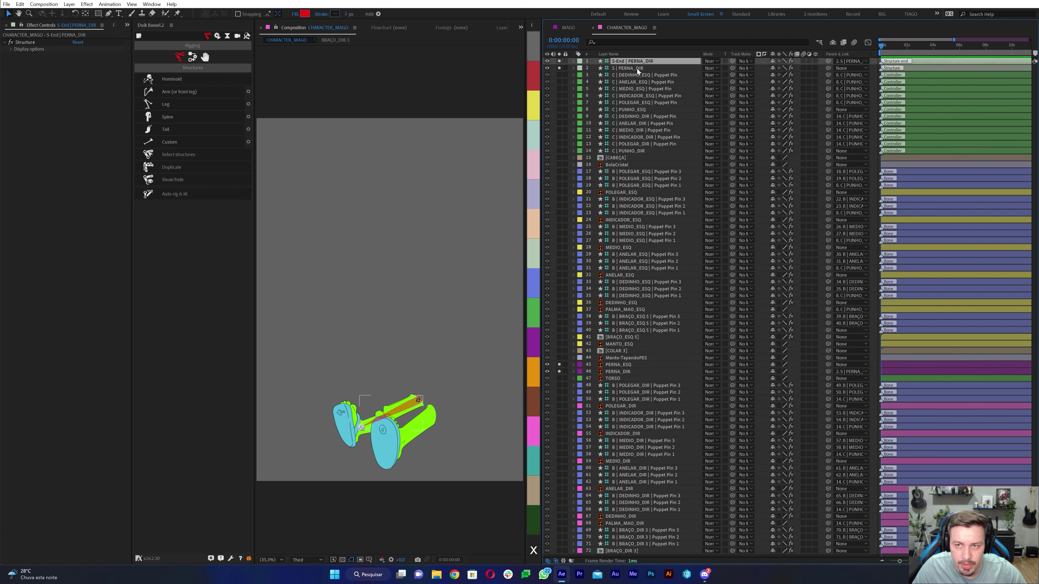
{"action": "left_click", "coordinate": [637, 69], "text": "ctrl"}
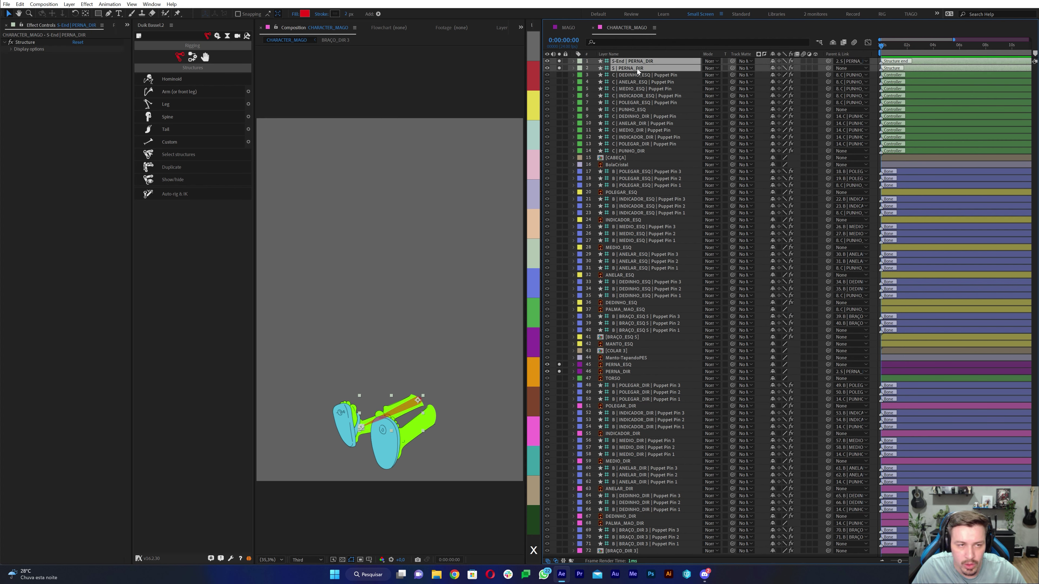
{"action": "left_click", "coordinate": [193, 58]}
{"action": "left_click", "coordinate": [175, 80]}
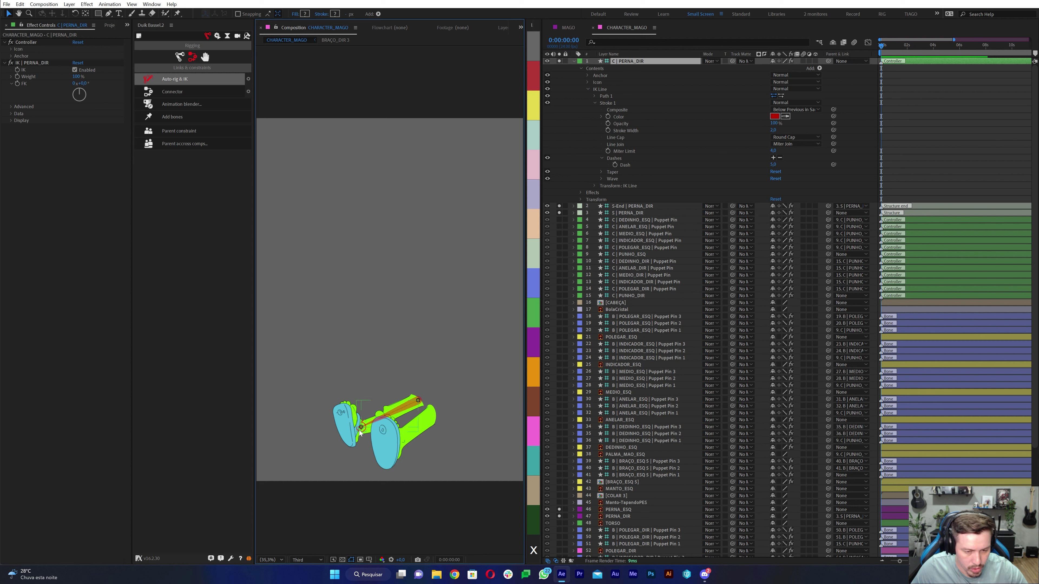
Step: Bend the right leg with C | PERNA_DIR, undo the bend, and clear the selection
{"action": "left_click_drag", "start_coordinate": [360, 433], "coordinate": [361, 400]}
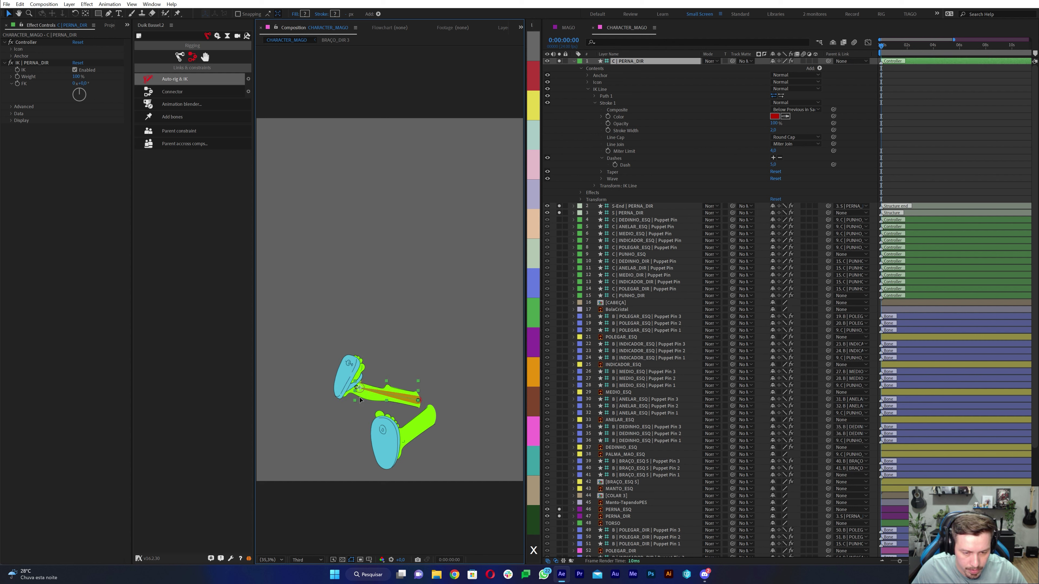
{"action": "key", "text": "ctrl+z"}
{"action": "left_click", "coordinate": [433, 423]}
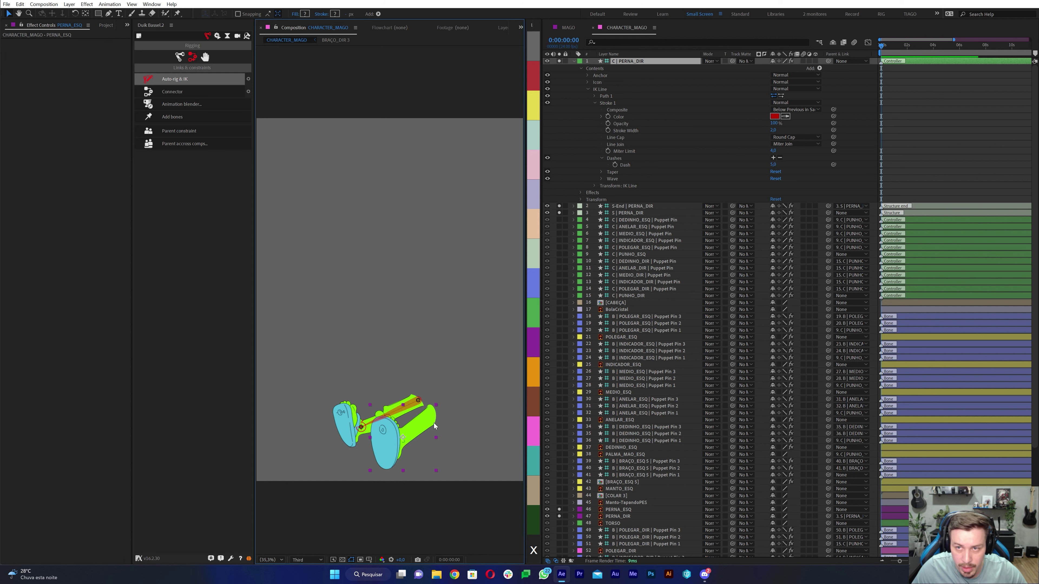
{"action": "key", "text": "ctrl+a"}
{"action": "left_click", "coordinate": [573, 61]}
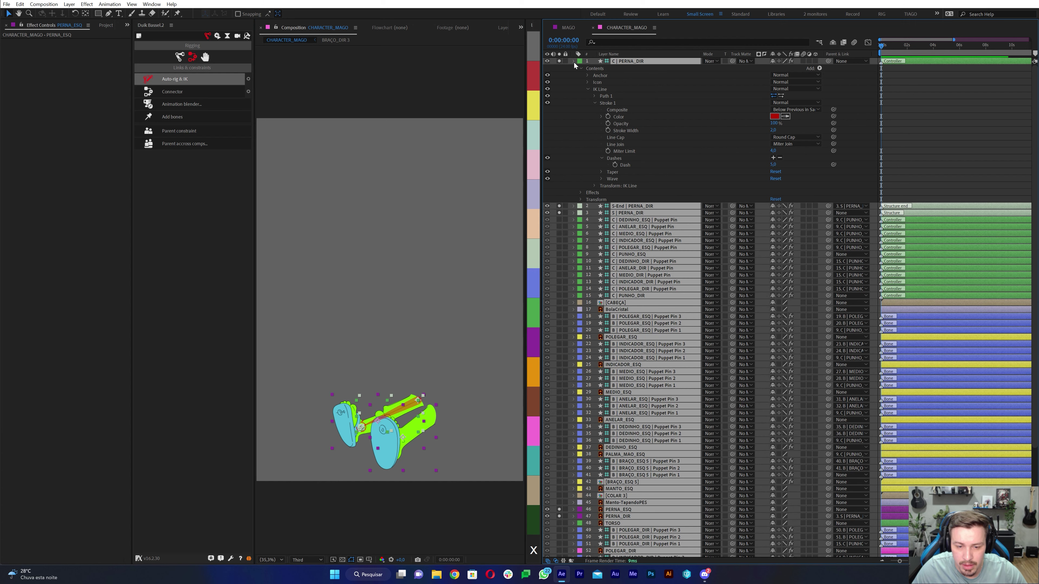
{"action": "key", "text": "F2"}
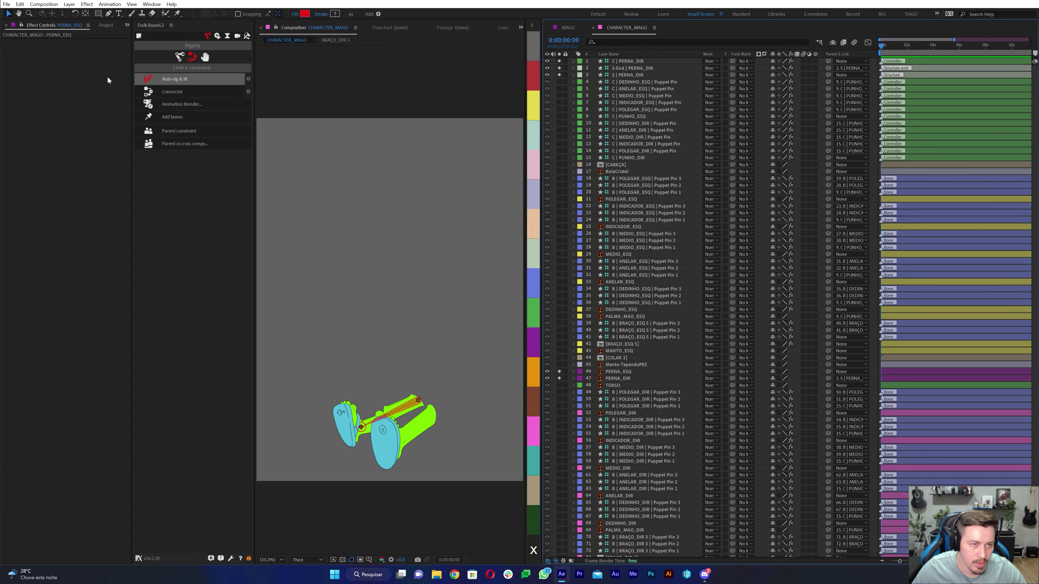
Step: Create a custom PERNA_ESQ bone structure and fit it onto the left leg
{"action": "left_click", "coordinate": [180, 57]}
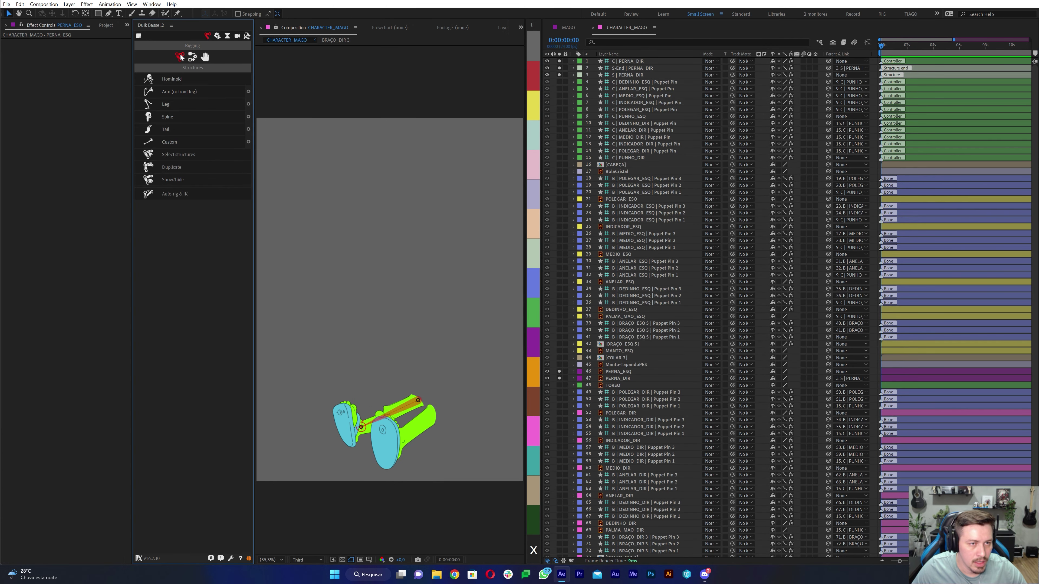
{"action": "left_click", "coordinate": [248, 142]}
{"action": "double_click", "coordinate": [272, 165]}
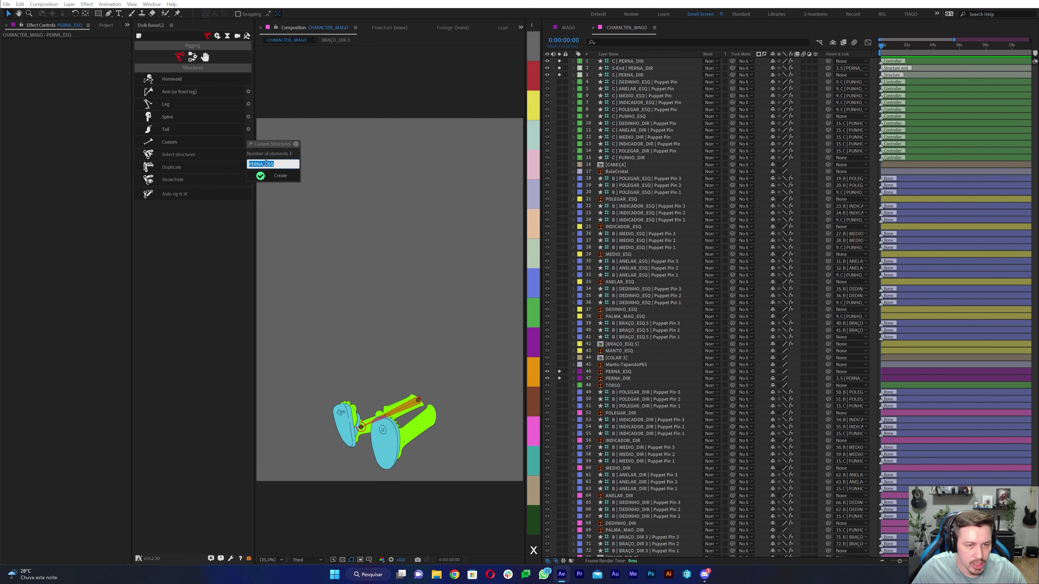
{"action": "left_click", "coordinate": [262, 176]}
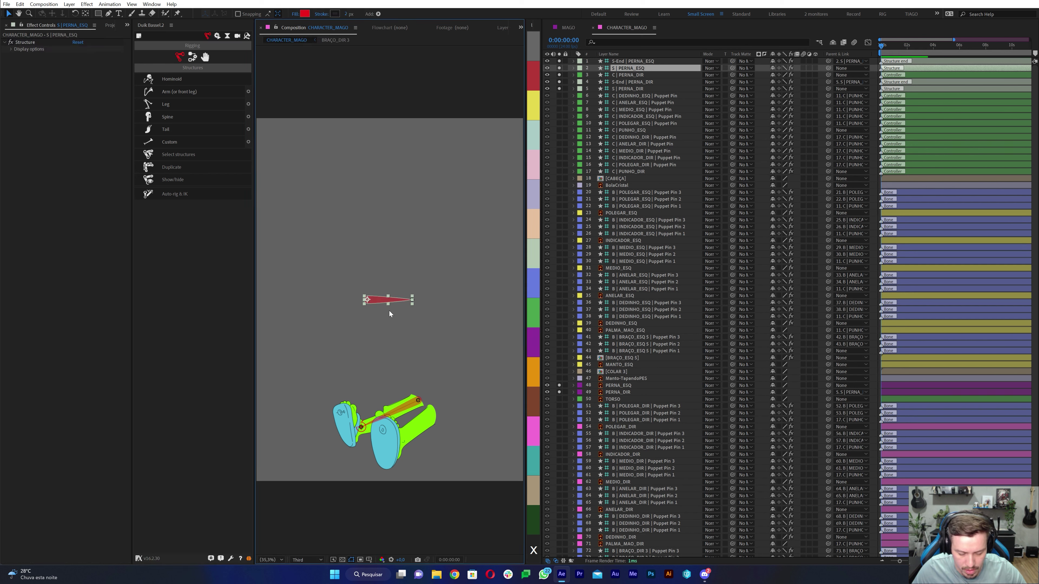
{"action": "left_click_drag", "start_coordinate": [371, 302], "coordinate": [437, 414]}
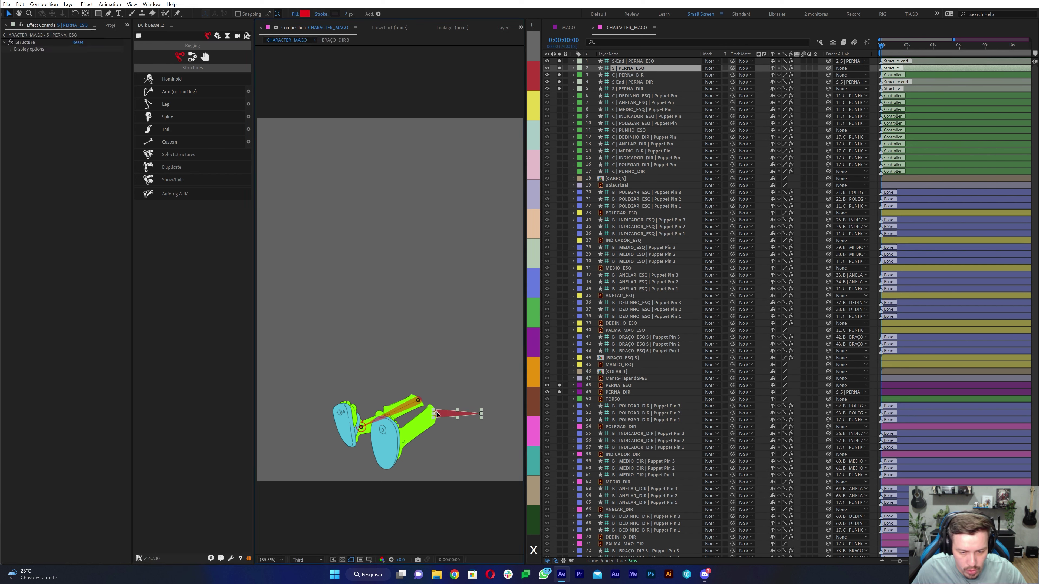
{"action": "left_click", "coordinate": [480, 413]}
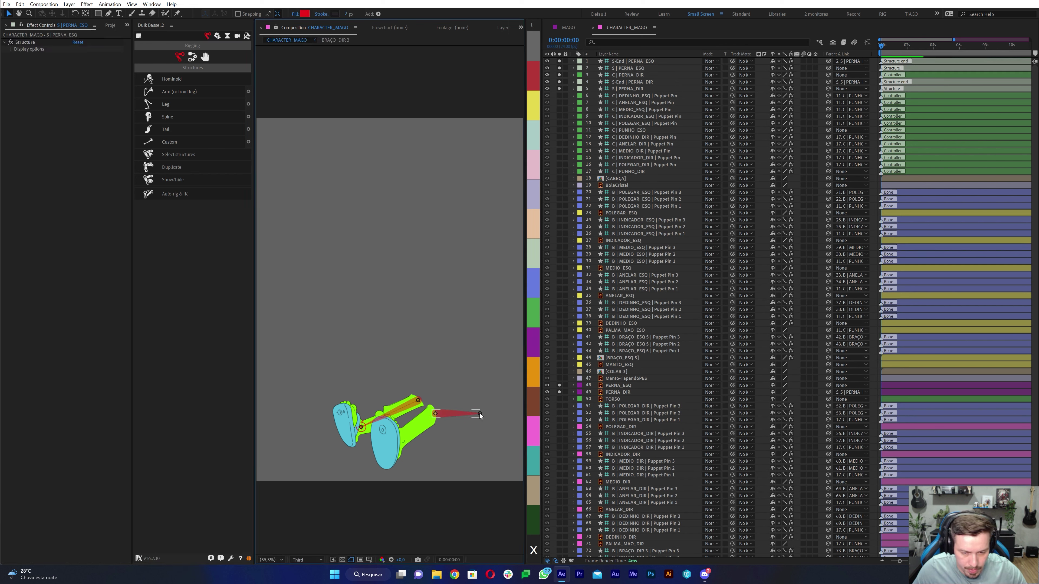
{"action": "left_click_drag", "start_coordinate": [430, 440], "coordinate": [397, 443]}
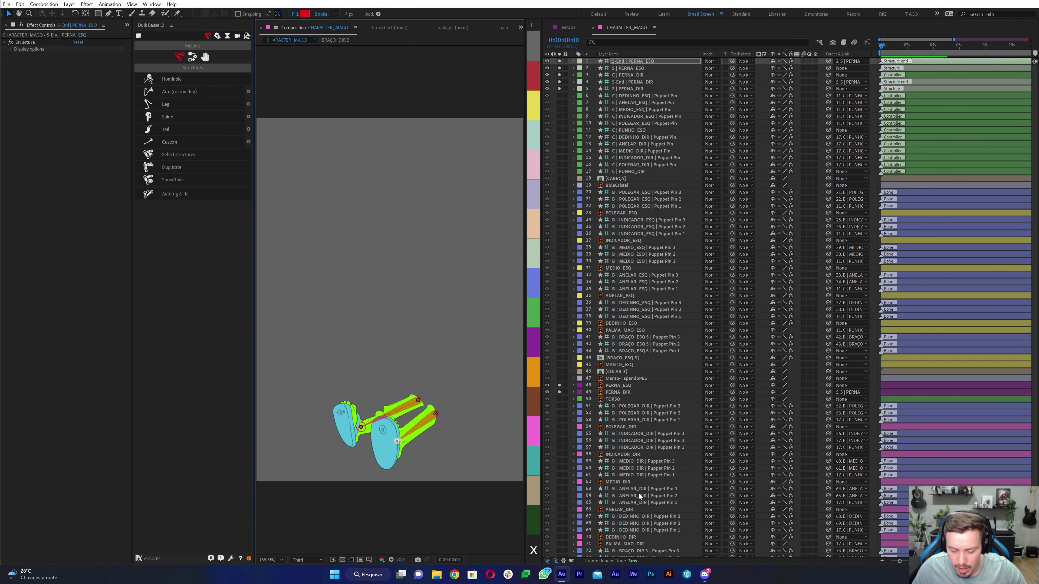
Step: Parent the PERNA_ESQ layer to the S | PERNA_ESQ structure
{"action": "scroll", "coordinate": [638, 492], "scroll_direction": "down", "scroll_amount": 1}
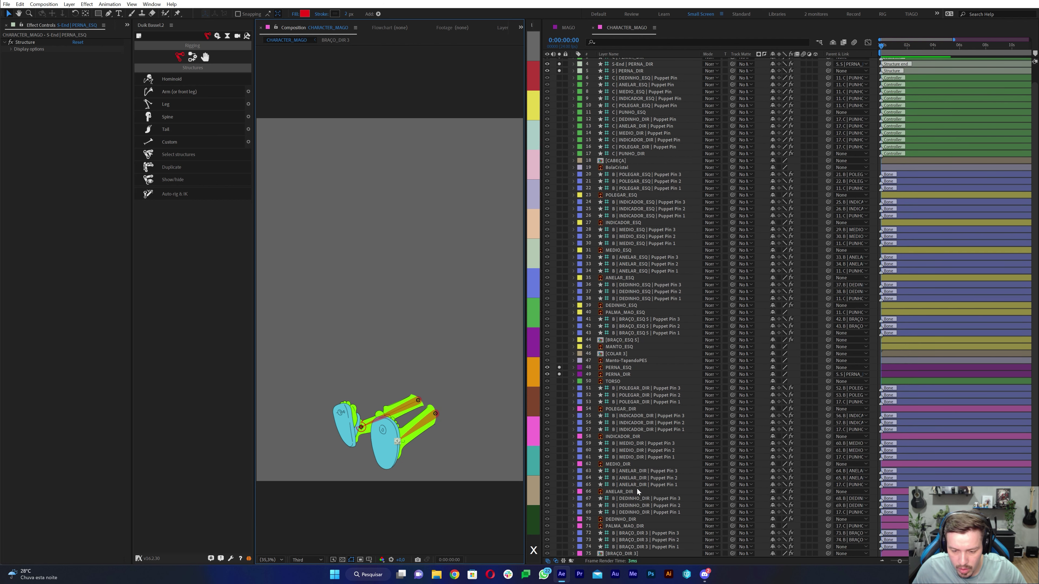
{"action": "left_click", "coordinate": [628, 367]}
{"action": "mouse_move", "coordinate": [828, 367]}
{"action": "left_mouse_down"}
{"action": "mouse_move", "coordinate": [626, 56]}
{"action": "mouse_move", "coordinate": [625, 69]}
{"action": "left_mouse_up"}
Step: Auto-rig S-End | PERNA_ESQ and S | PERNA_ESQ with IK, creating C | PERNA_ESQ
{"action": "left_click", "coordinate": [626, 62]}
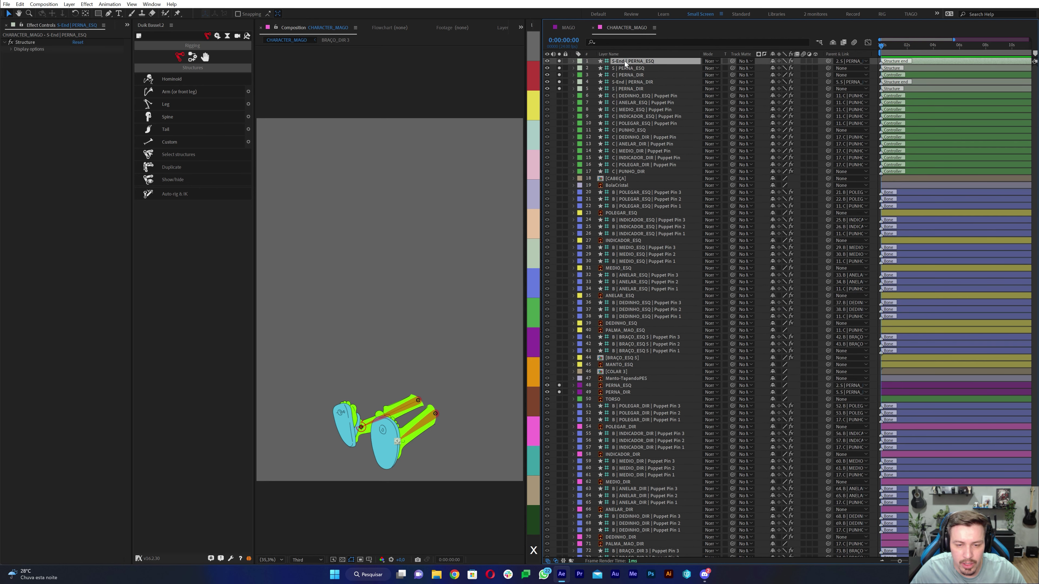
{"action": "left_click", "coordinate": [630, 69], "text": "ctrl"}
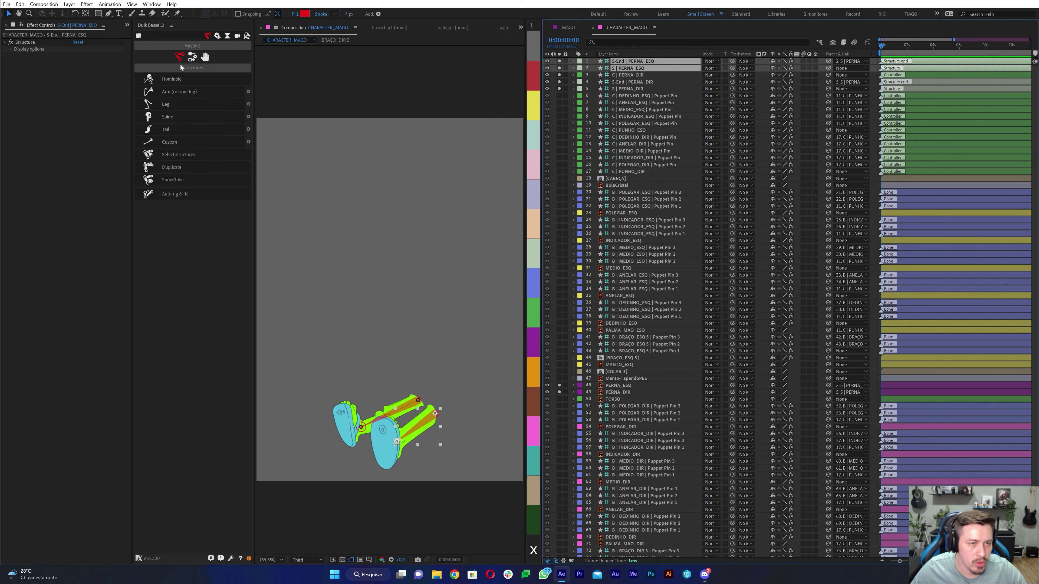
{"action": "left_click", "coordinate": [191, 61]}
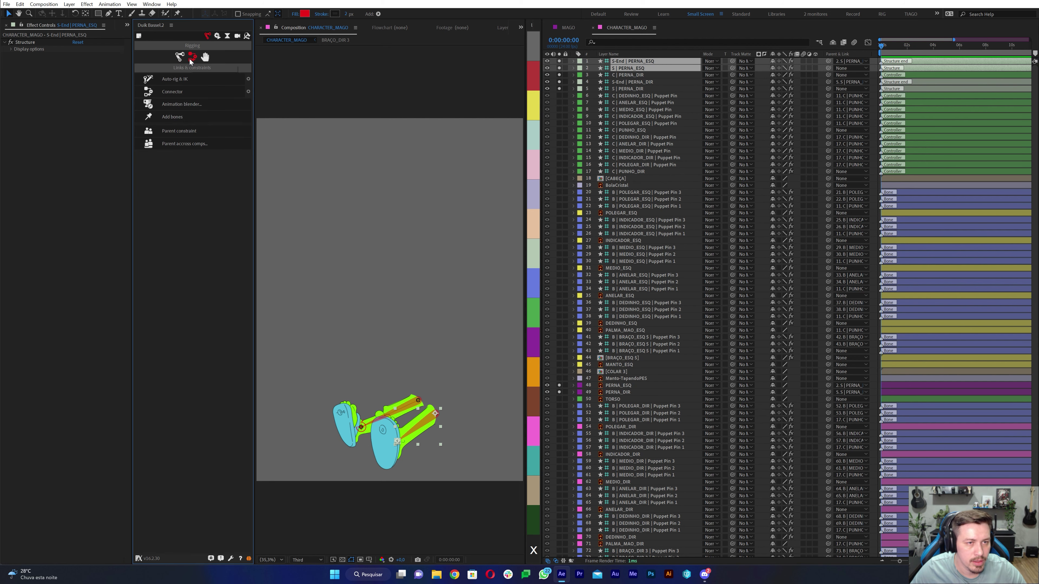
{"action": "left_click", "coordinate": [170, 83]}
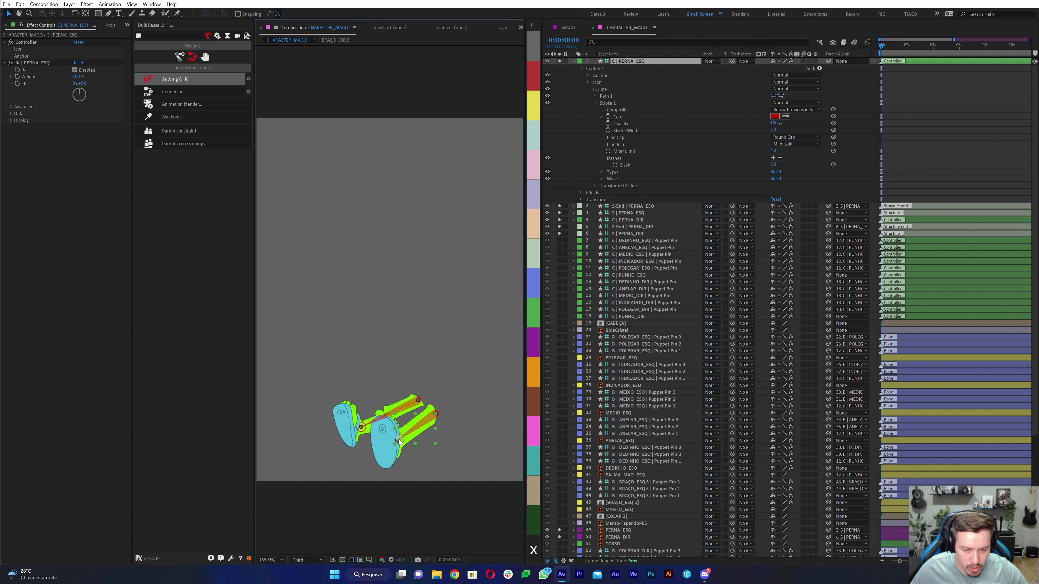
Step: Drag the leg controller to test the pose, then collapse the layer properties
{"action": "left_click_drag", "start_coordinate": [361, 428], "coordinate": [361, 413]}
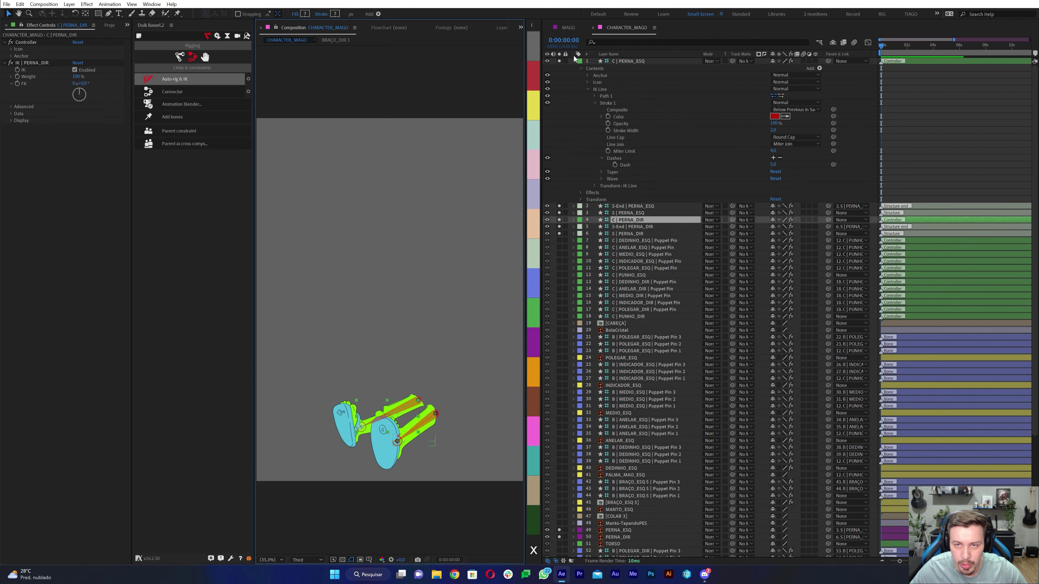
{"action": "key", "text": "ctrl+a"}
{"action": "left_click", "coordinate": [574, 62]}
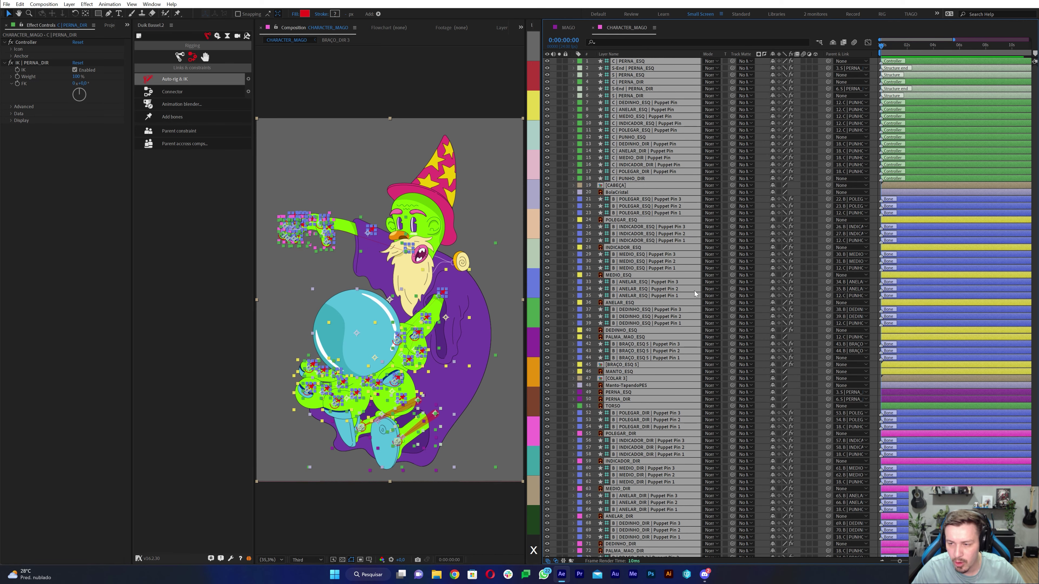
Step: Solo the TORSO layer and place three puppet pins up it: bottom, middle and top
{"action": "left_click", "coordinate": [618, 405]}
{"action": "key", "text": "e"}
{"action": "scroll", "coordinate": [613, 389], "scroll_direction": "down", "scroll_amount": 1}
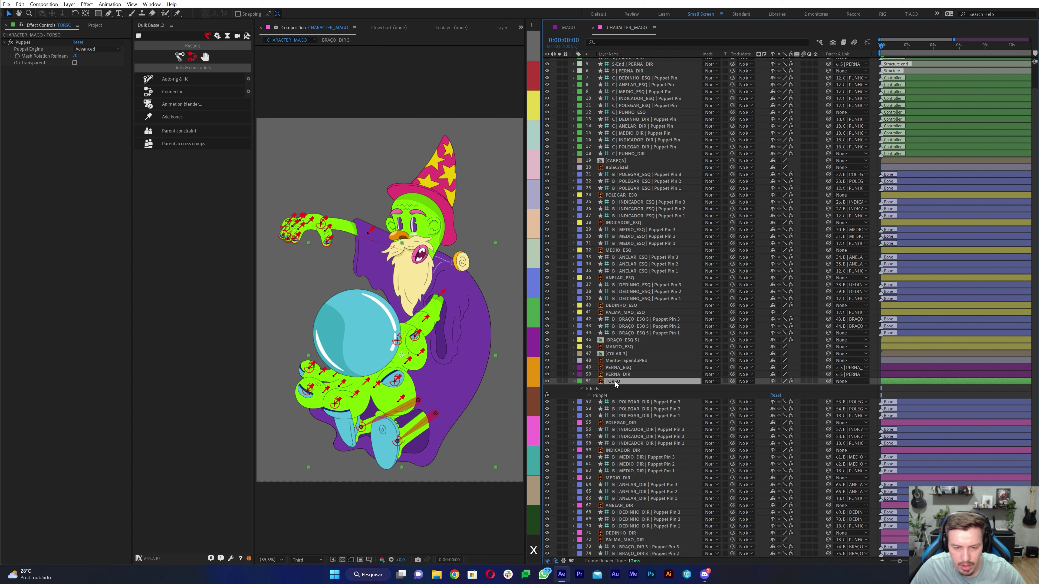
{"action": "left_click", "coordinate": [558, 382]}
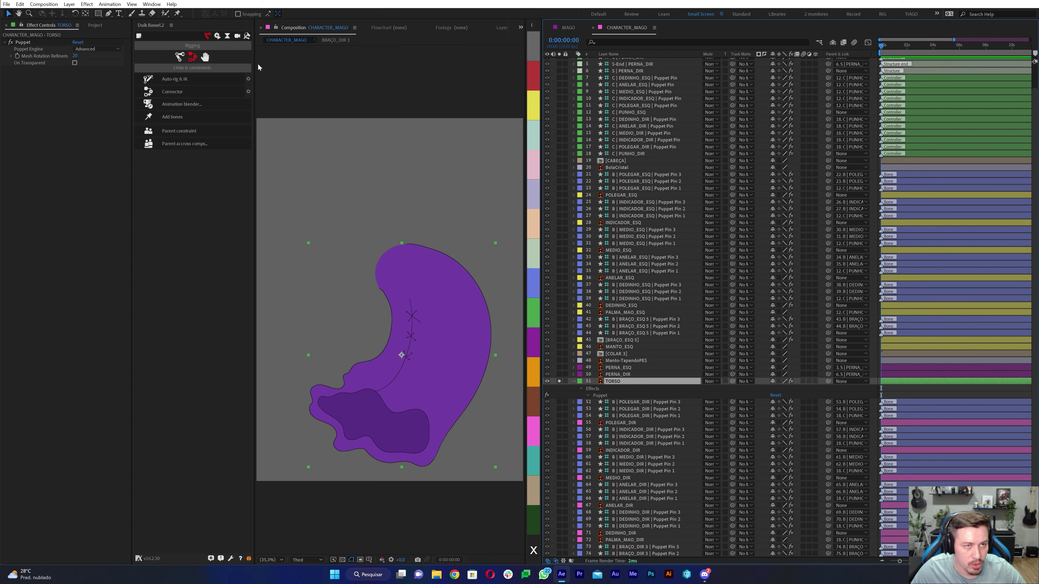
{"action": "left_click", "coordinate": [178, 14]}
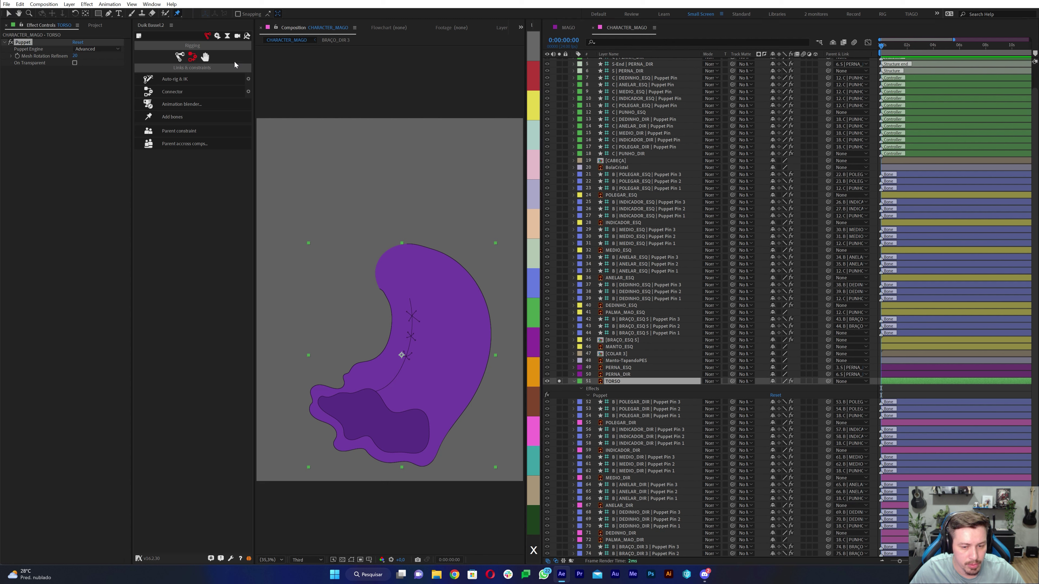
{"action": "left_click", "coordinate": [379, 417]}
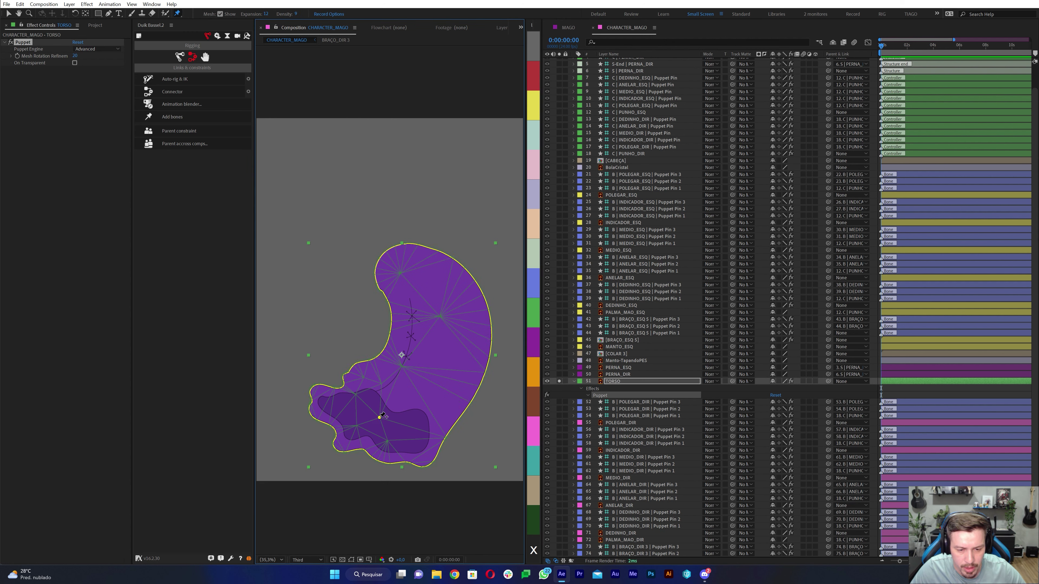
{"action": "left_click", "coordinate": [423, 351]}
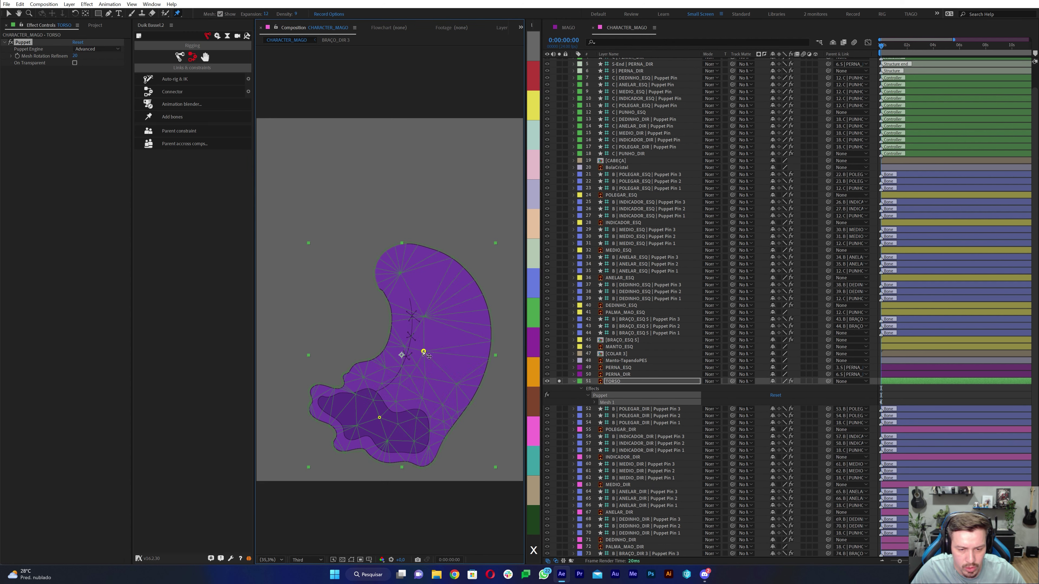
{"action": "left_click", "coordinate": [412, 267]}
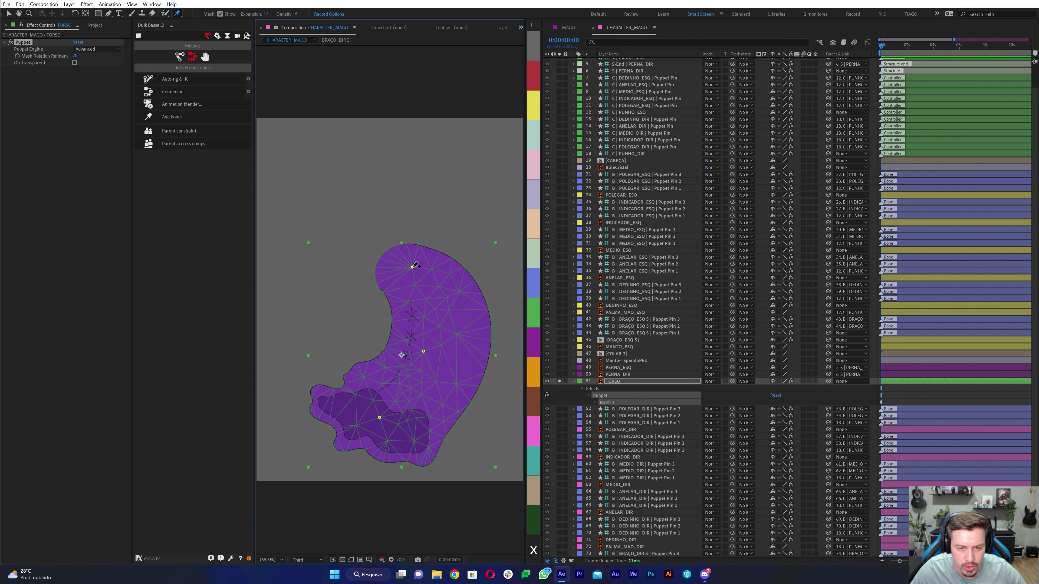
Step: Convert the three torso puppet pins into Duik bones
{"action": "key", "text": "u"}
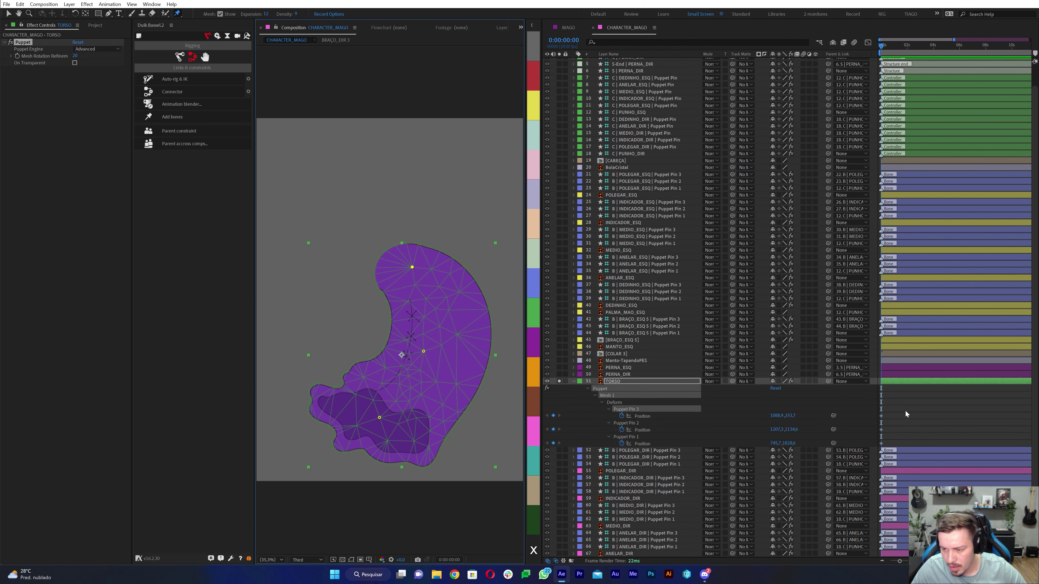
{"action": "left_click_drag", "start_coordinate": [890, 408], "coordinate": [875, 447]}
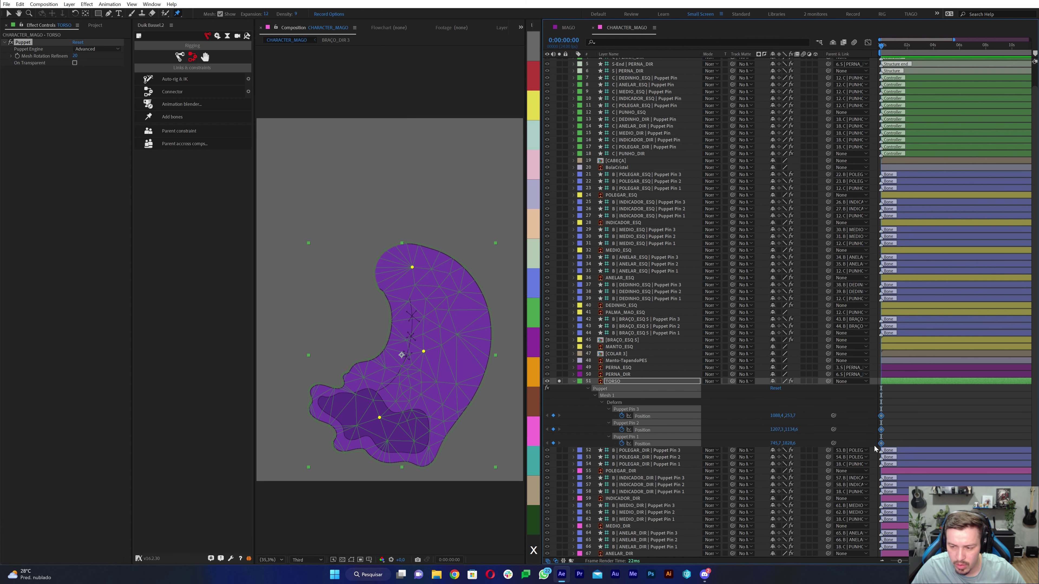
{"action": "left_click", "coordinate": [169, 117]}
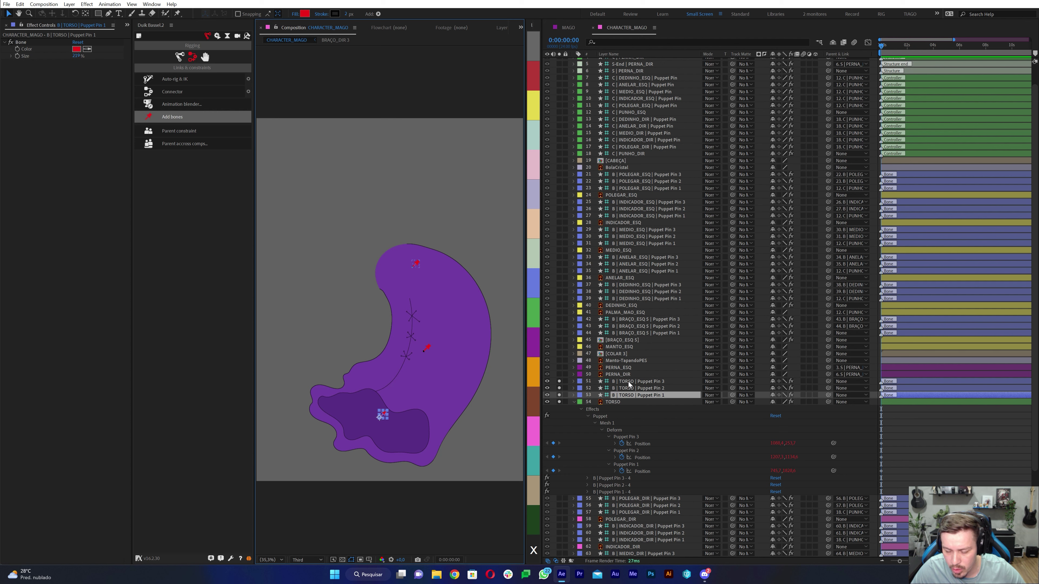
Step: Auto-rig the three B | TORSO bones with IK and test-bend the new controller
{"action": "left_click", "coordinate": [628, 381]}
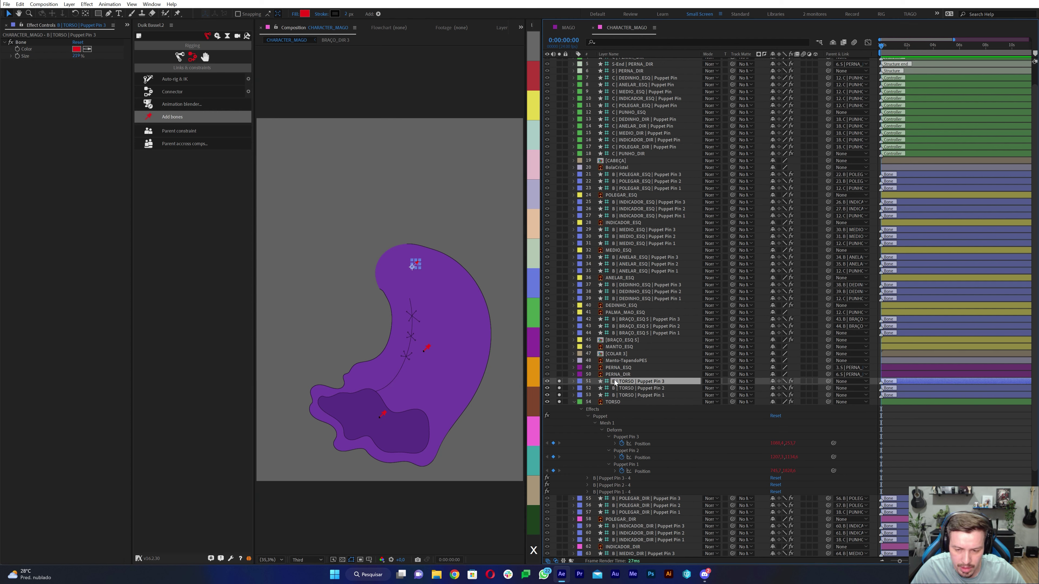
{"action": "left_click", "coordinate": [633, 389], "text": "ctrl"}
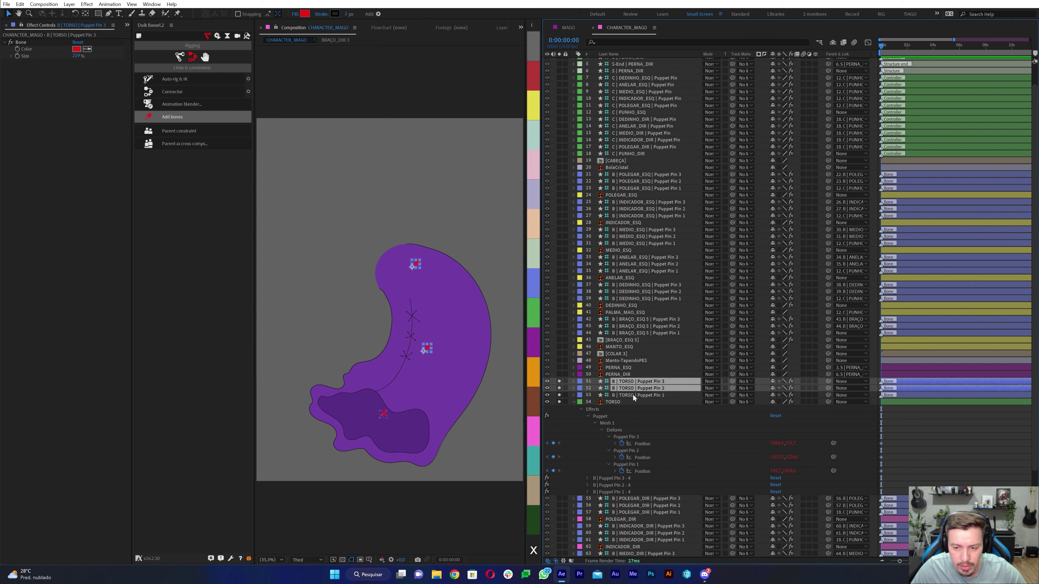
{"action": "left_click", "coordinate": [636, 395], "text": "ctrl"}
{"action": "left_click", "coordinate": [180, 80]}
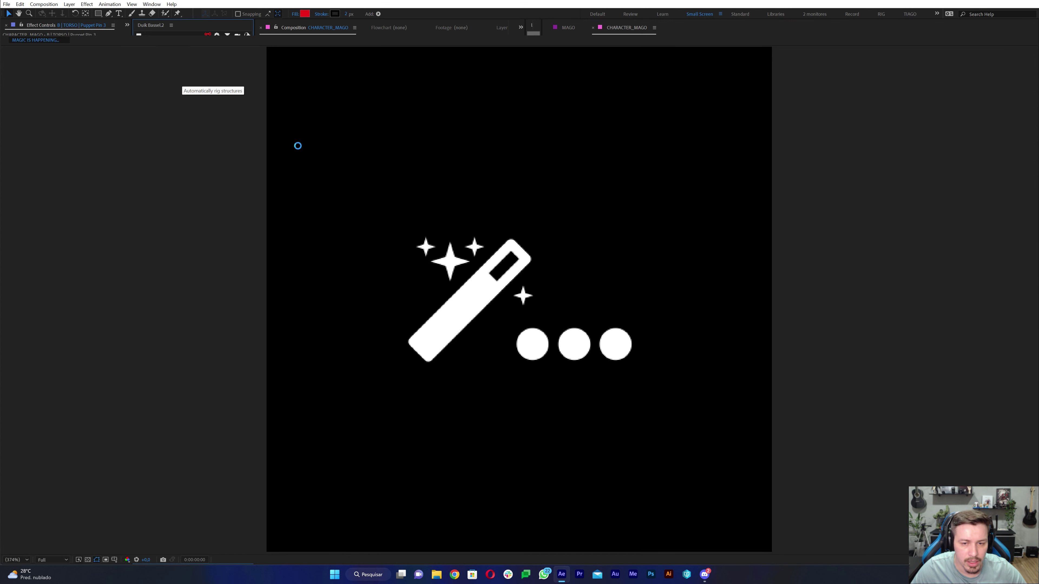
{"action": "mouse_move", "coordinate": [409, 268]}
{"action": "left_mouse_down"}
{"action": "mouse_move", "coordinate": [394, 293]}
{"action": "mouse_move", "coordinate": [412, 268]}
{"action": "left_mouse_up"}
Step: Unsolo layers to show the whole wizard and reposition C | TORSO toward the mouth
{"action": "key", "text": "ctrl+a"}
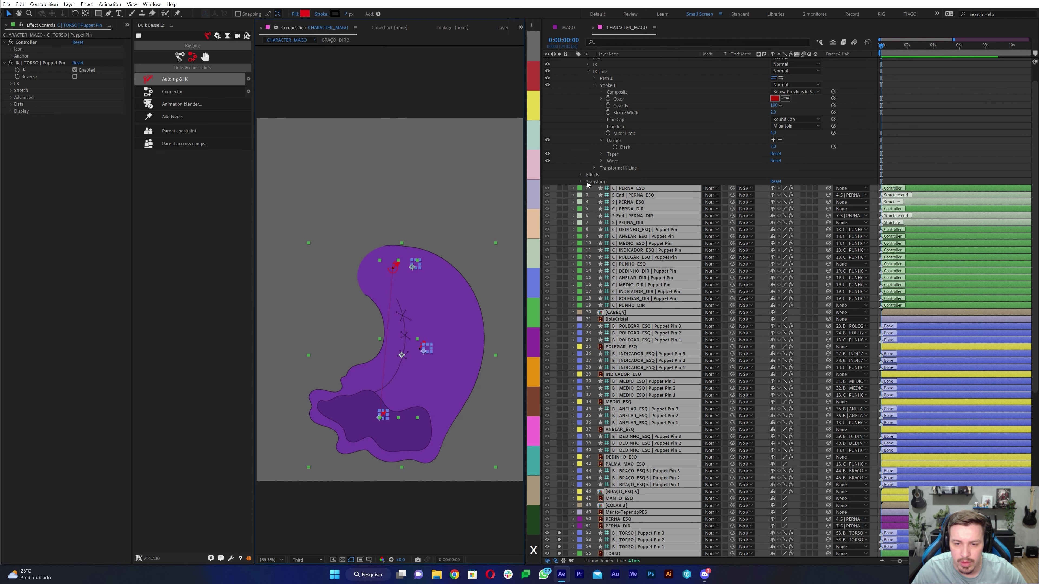
{"action": "scroll", "coordinate": [579, 118], "scroll_direction": "up", "scroll_amount": 1}
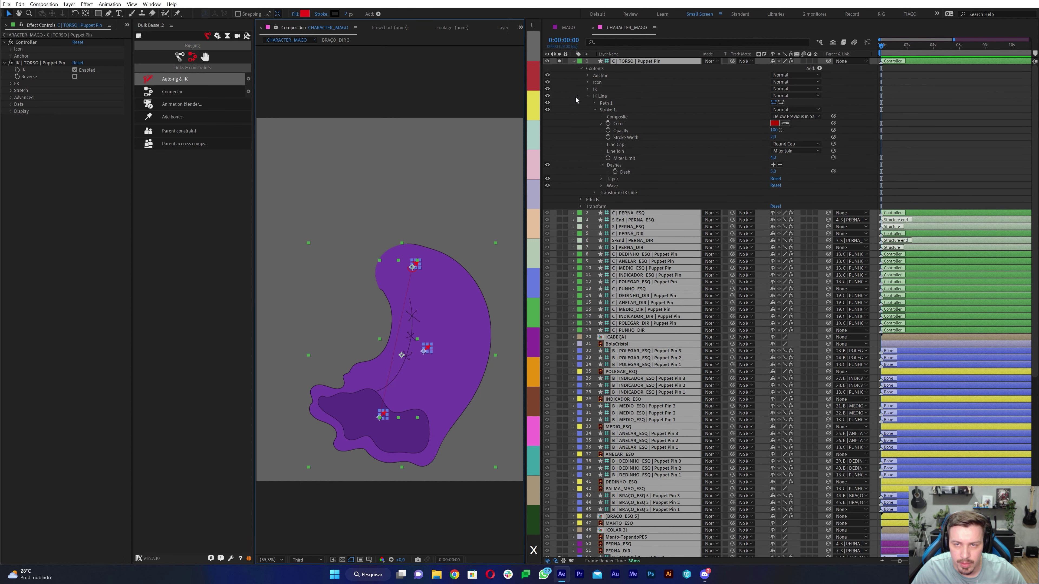
{"action": "left_click", "coordinate": [573, 62]}
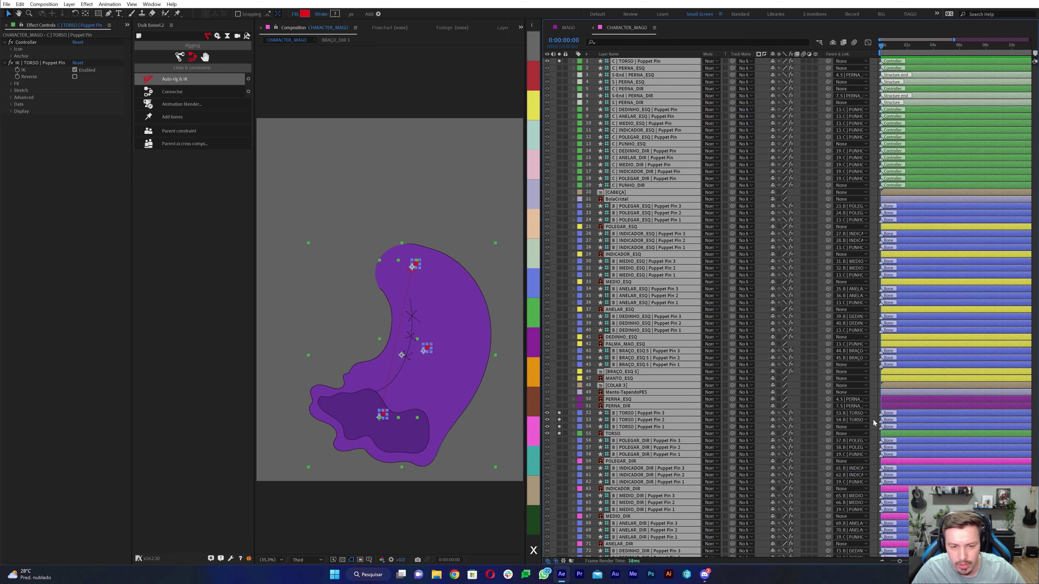
{"action": "key", "text": "ctrl+shift+a"}
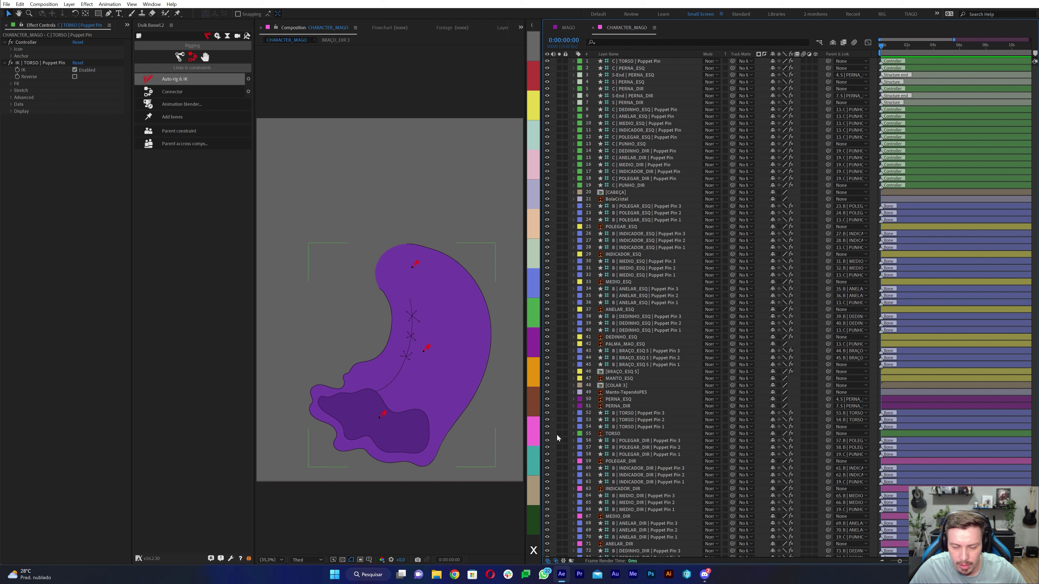
{"action": "left_click_drag", "start_coordinate": [559, 434], "coordinate": [559, 427]}
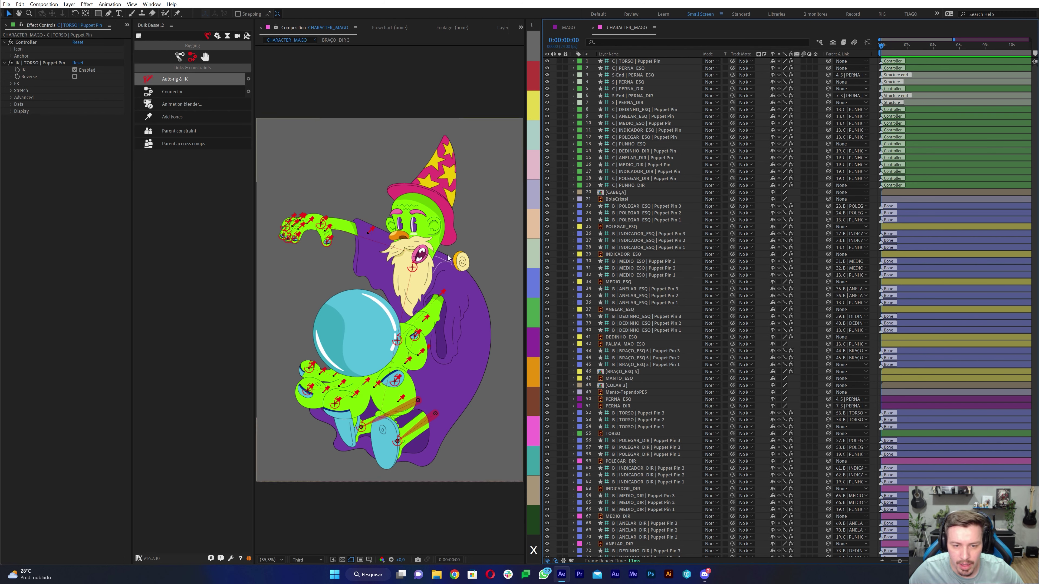
{"action": "left_click", "coordinate": [412, 268]}
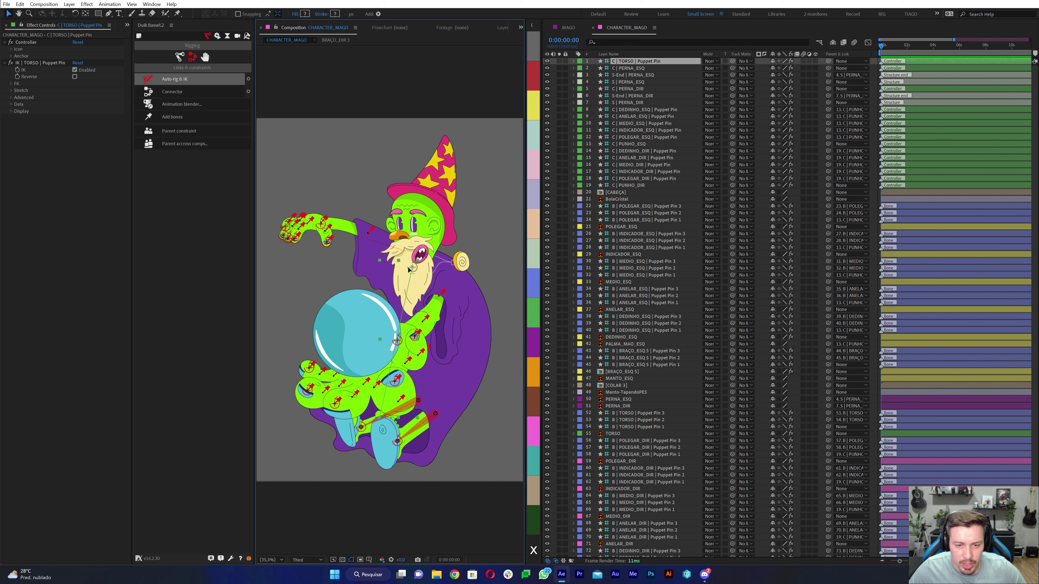
{"action": "mouse_move", "coordinate": [414, 270]}
{"action": "left_mouse_down"}
{"action": "mouse_move", "coordinate": [396, 279]}
{"action": "mouse_move", "coordinate": [398, 291]}
{"action": "left_mouse_up"}
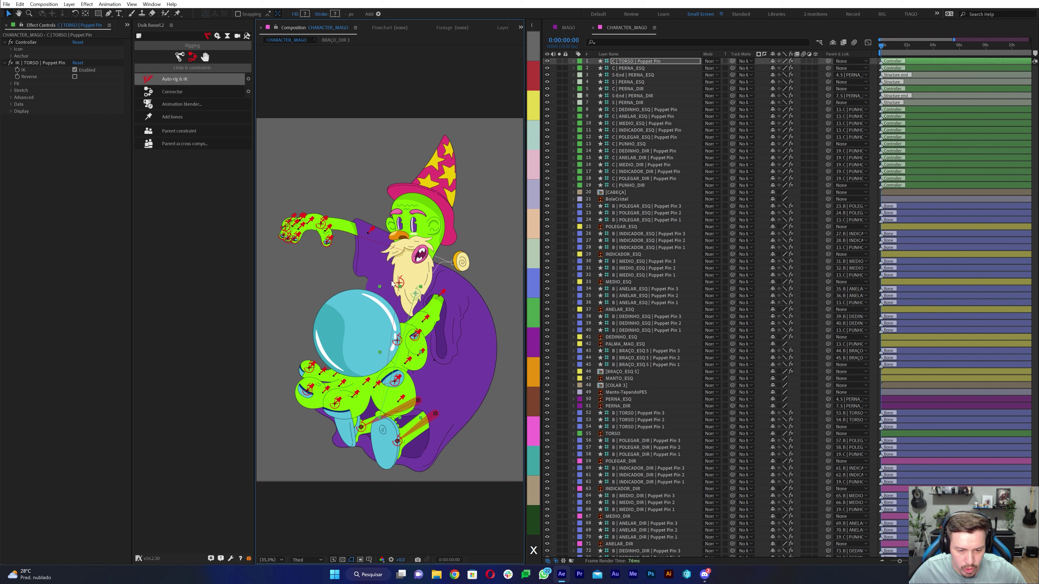
{"action": "left_click", "coordinate": [426, 414]}
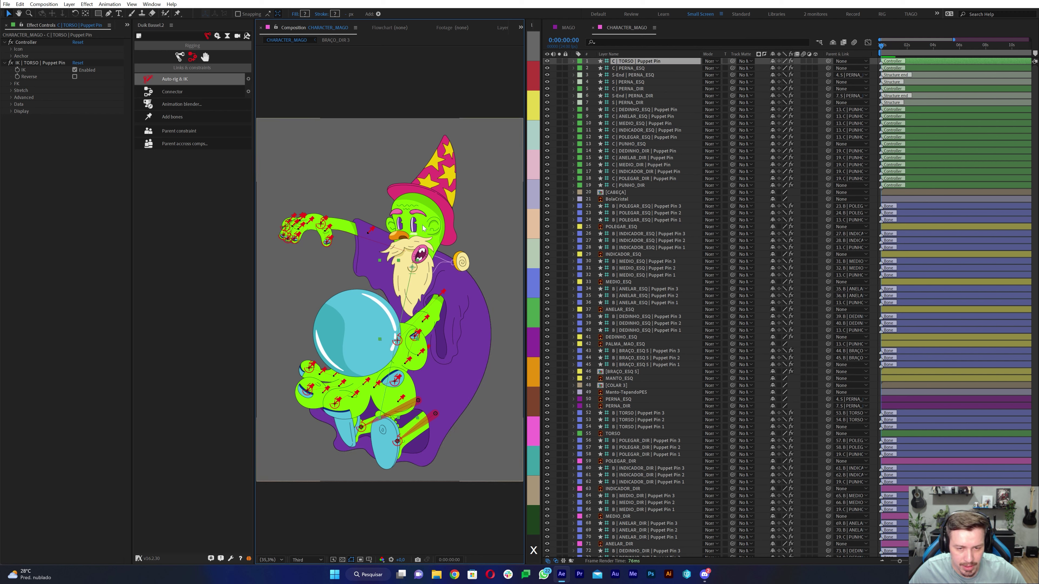
{"action": "left_click", "coordinate": [611, 192]}
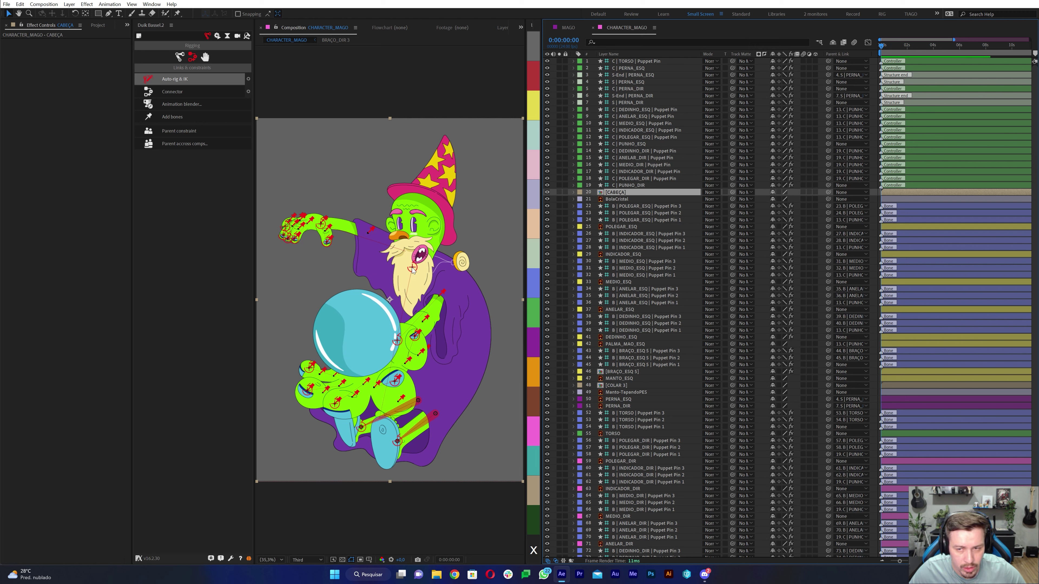
Step: Parent the B | BRAÇO_ESQ 5 arm bone to the torso controller and test it
{"action": "scroll", "coordinate": [628, 532], "scroll_direction": "down", "scroll_amount": 3}
{"action": "left_click", "coordinate": [627, 546]}
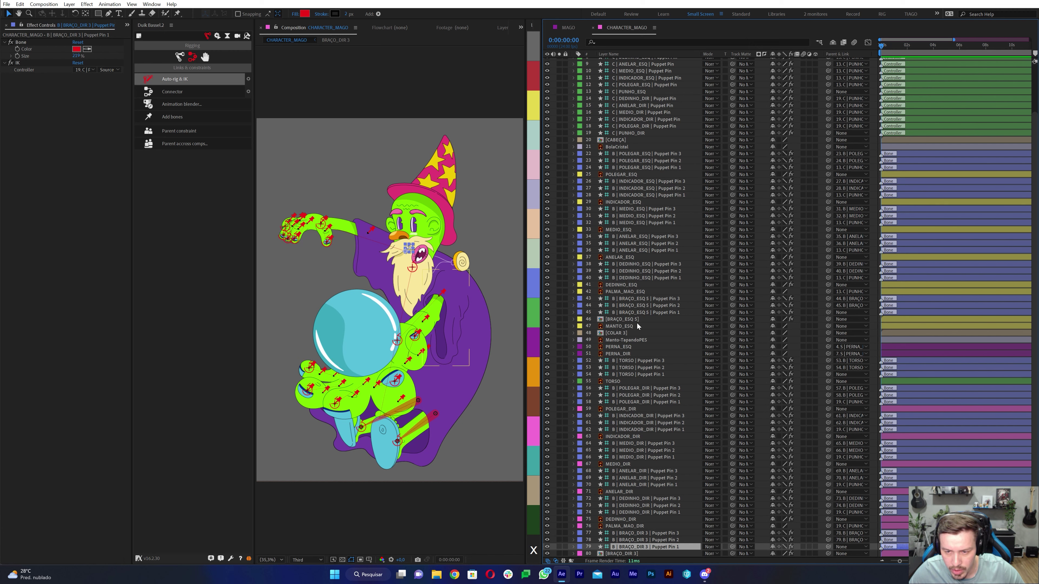
{"action": "left_click", "coordinate": [625, 312], "text": "ctrl"}
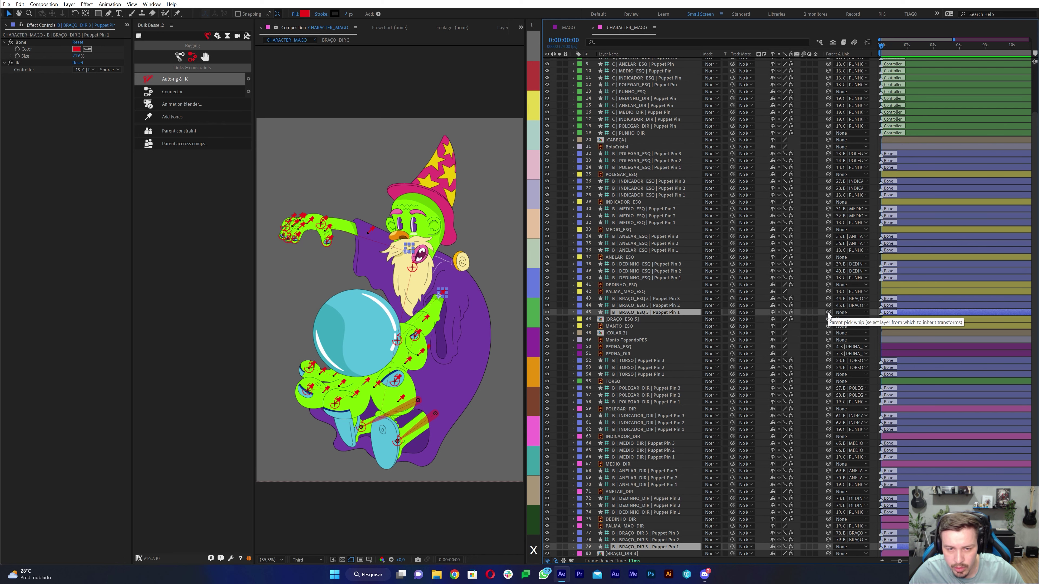
{"action": "left_click_drag", "start_coordinate": [827, 312], "coordinate": [644, 61]}
{"action": "left_click", "coordinate": [379, 171]}
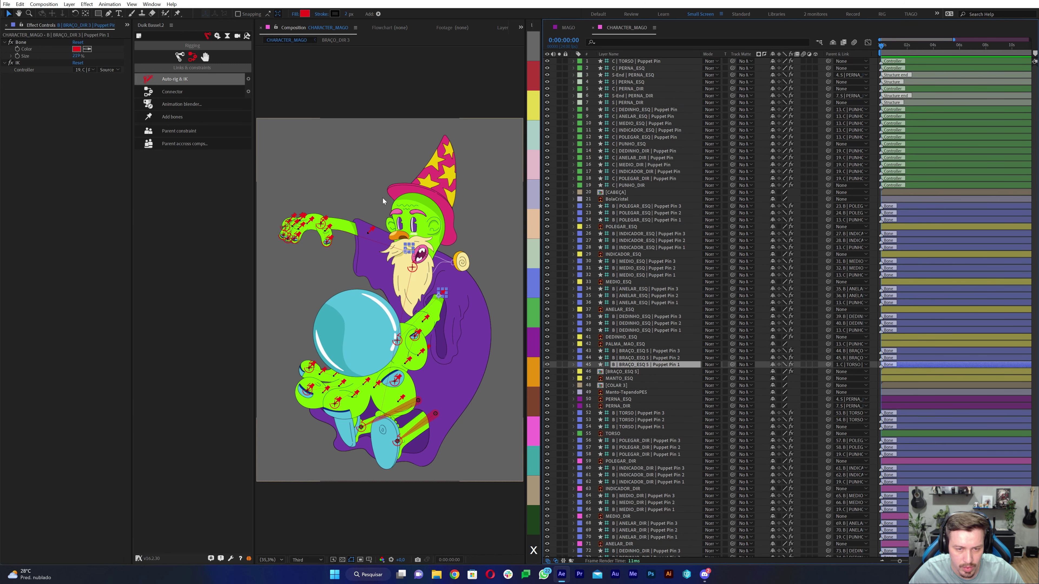
{"action": "left_click", "coordinate": [412, 268]}
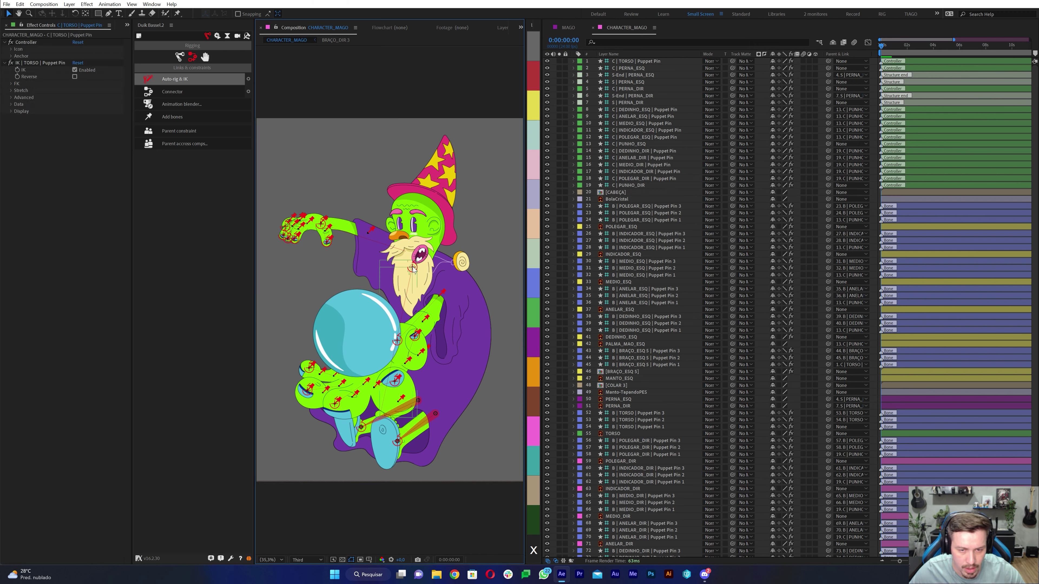
{"action": "left_click_drag", "start_coordinate": [413, 268], "coordinate": [403, 269]}
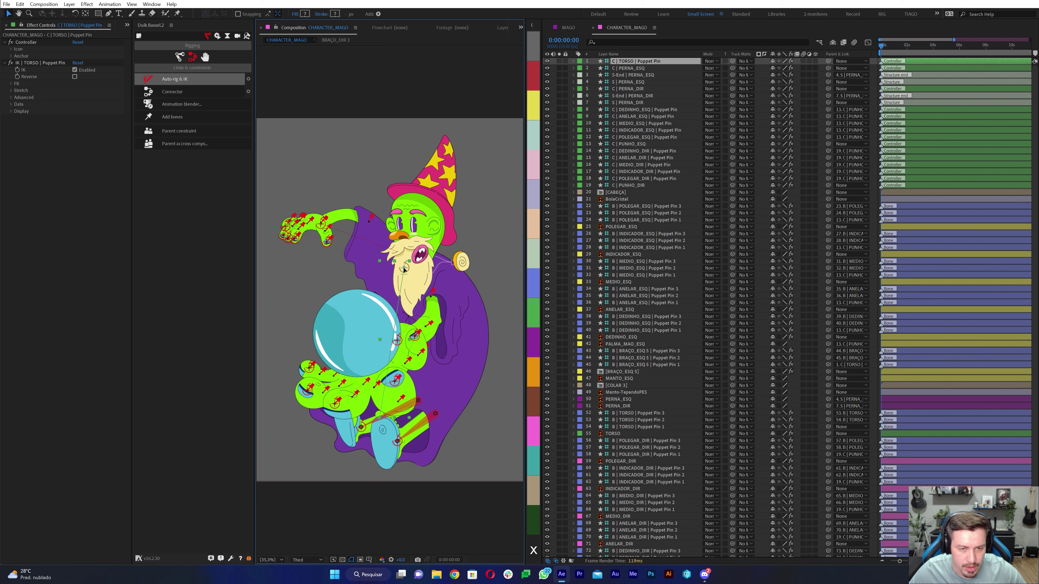
{"action": "left_click", "coordinate": [323, 226]}
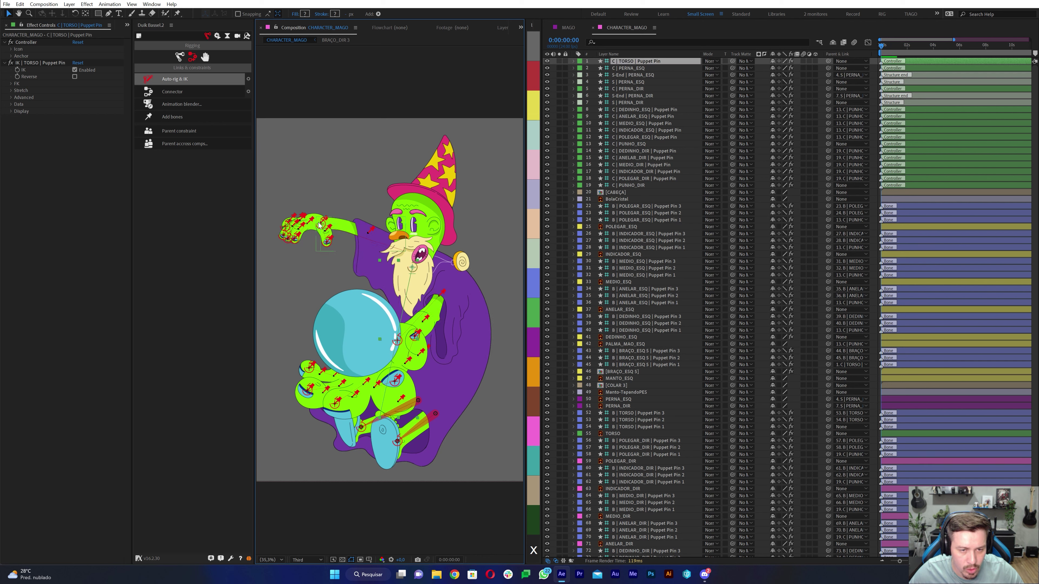
Step: Parent C | PUNHO_DIR to C | TORSO and check the wrist follows the torso
{"action": "left_click", "coordinate": [321, 225]}
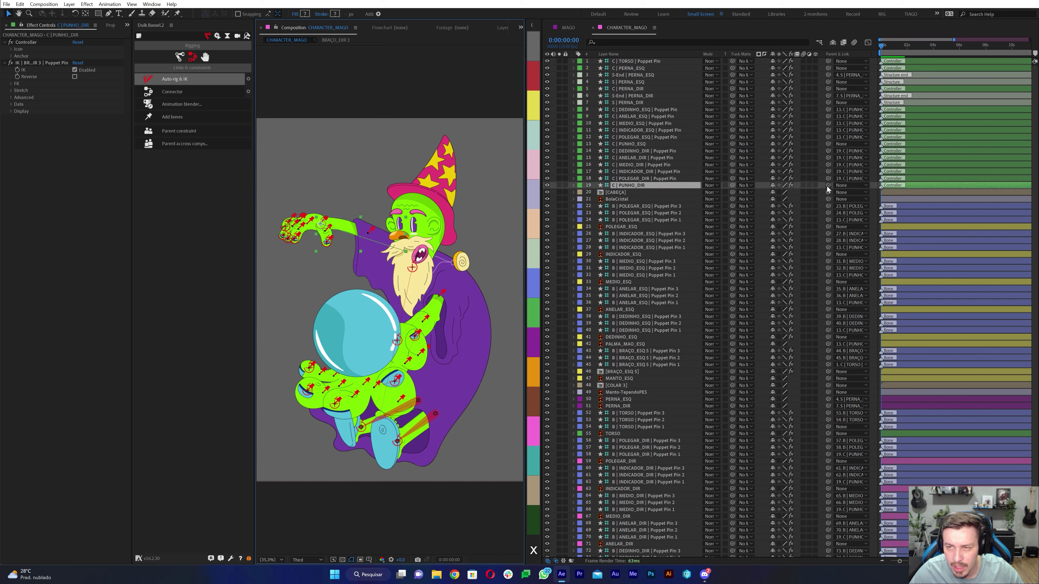
{"action": "left_click_drag", "start_coordinate": [828, 185], "coordinate": [628, 64]}
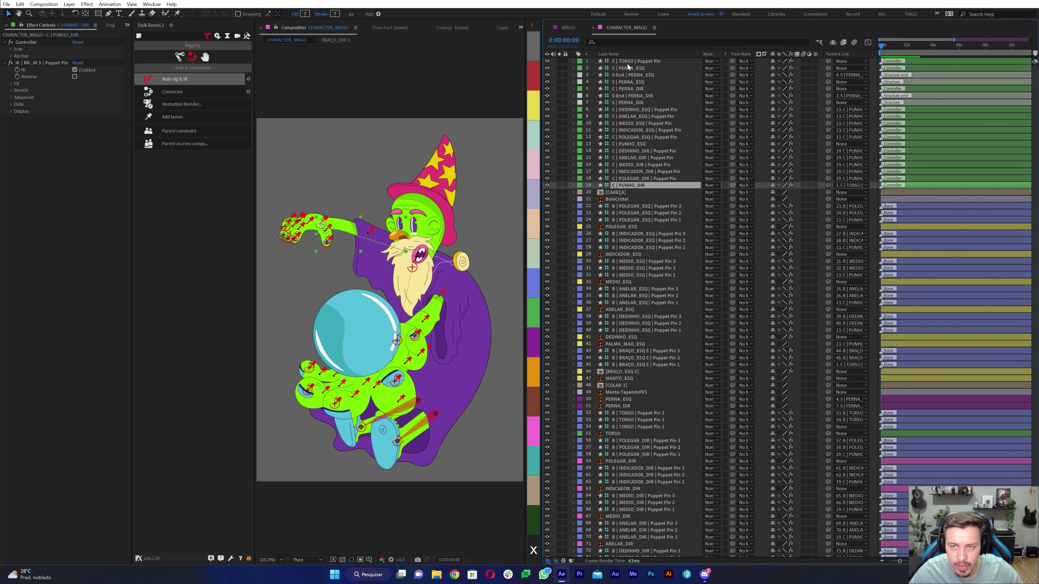
{"action": "left_click", "coordinate": [412, 270]}
{"action": "mouse_move", "coordinate": [404, 270]}
{"action": "left_mouse_down"}
{"action": "mouse_move", "coordinate": [416, 269]}
{"action": "mouse_move", "coordinate": [399, 284]}
{"action": "left_mouse_up"}
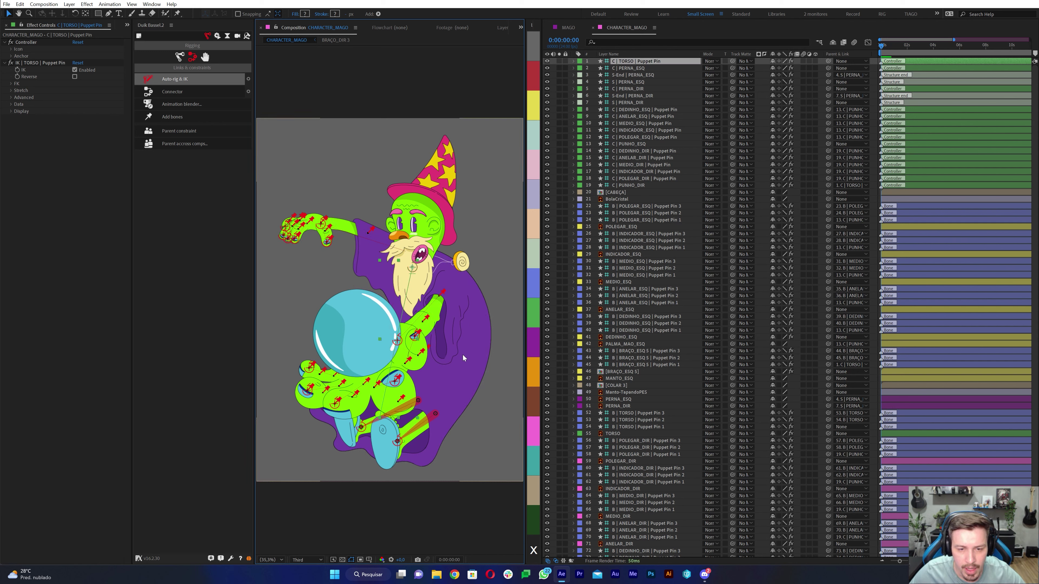
Step: Parent S | PERNA_DIR and S | PERNA_ESQ to C | TORSO and check the legs follow
{"action": "left_click", "coordinate": [419, 403]}
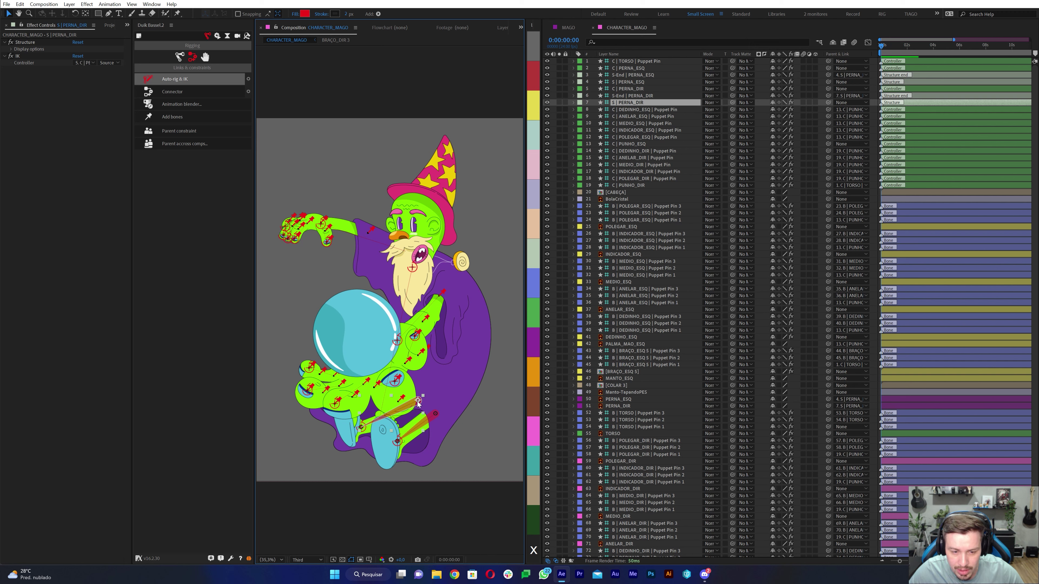
{"action": "left_click", "coordinate": [435, 413], "text": "shift"}
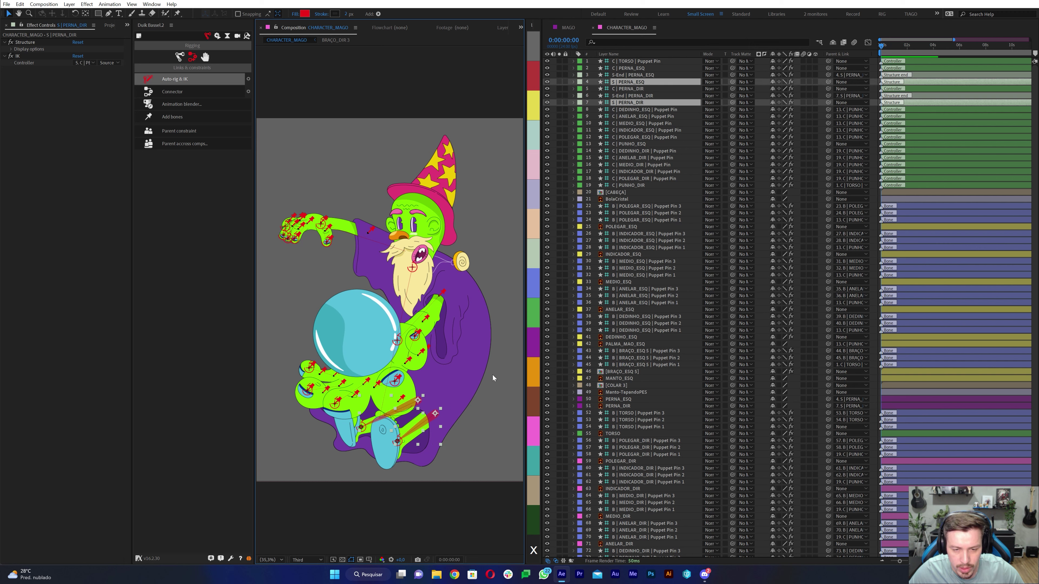
{"action": "left_click_drag", "start_coordinate": [827, 82], "coordinate": [648, 63]}
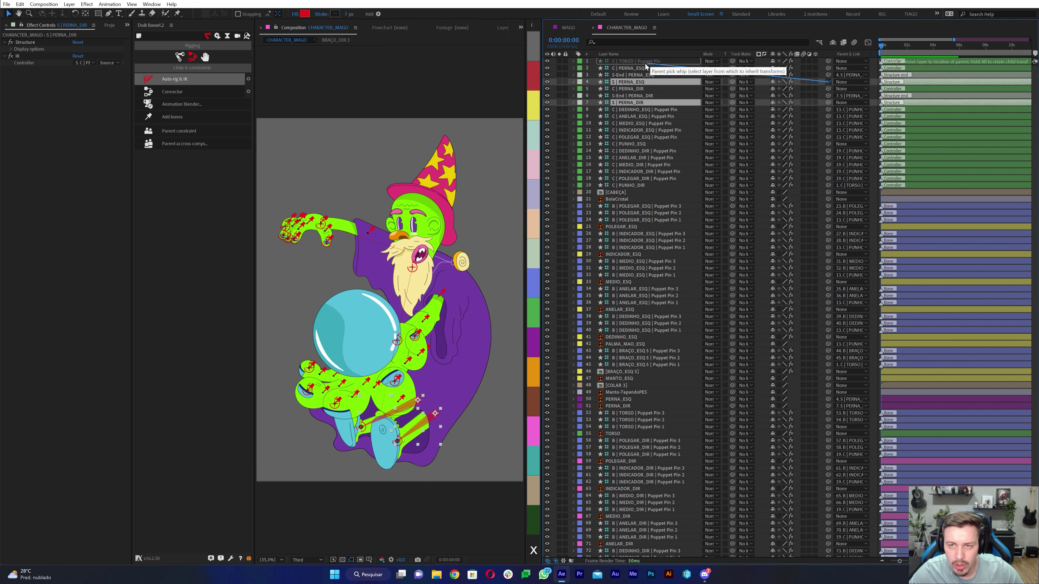
{"action": "left_click", "coordinate": [634, 62]}
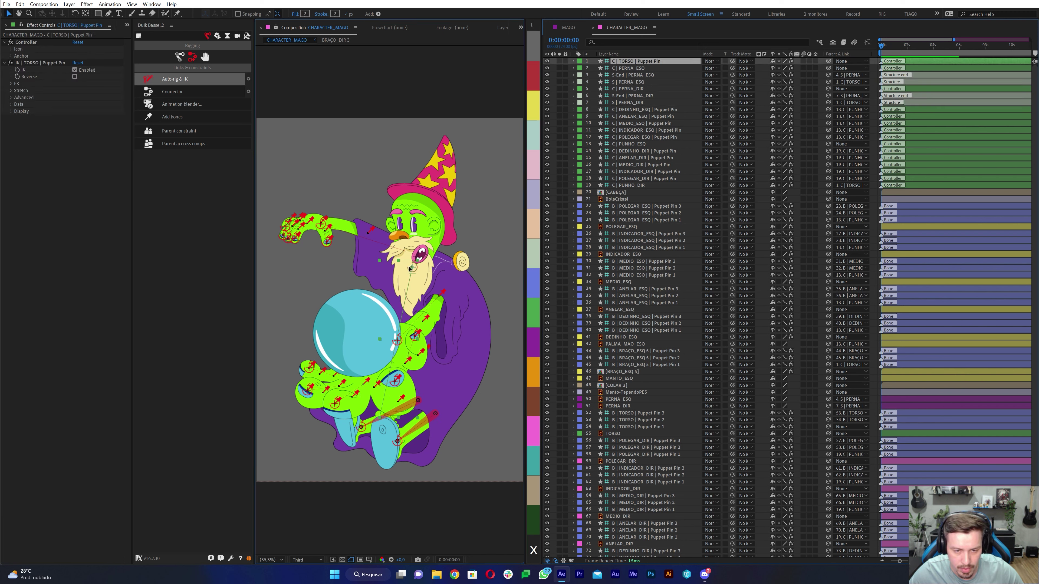
{"action": "mouse_move", "coordinate": [410, 270]}
{"action": "left_mouse_down"}
{"action": "mouse_move", "coordinate": [430, 274]}
{"action": "mouse_move", "coordinate": [405, 291]}
{"action": "mouse_move", "coordinate": [406, 260]}
{"action": "left_mouse_up"}
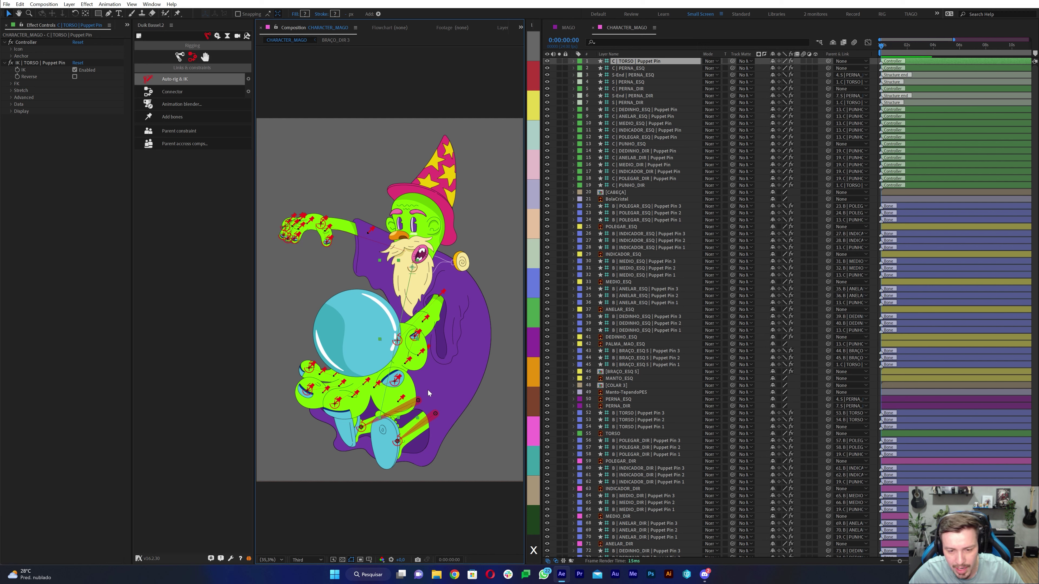
{"action": "left_click", "coordinate": [445, 300]}
{"action": "key", "text": "g"}
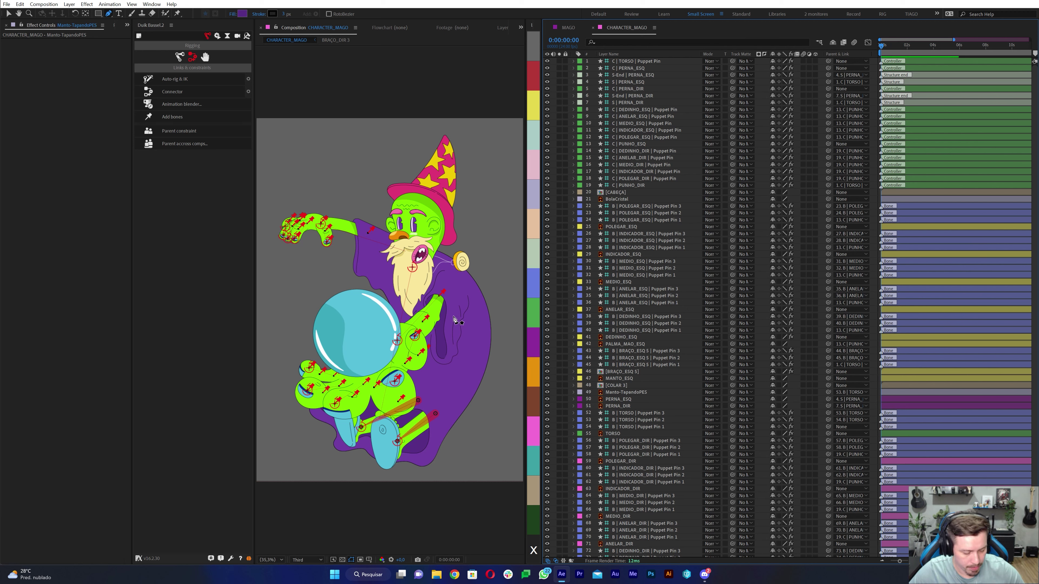
Step: Parent MANTO_ESQ and [COLAR 3] to C | TORSO, checking the cloak moves with the torso
{"action": "key", "text": "v"}
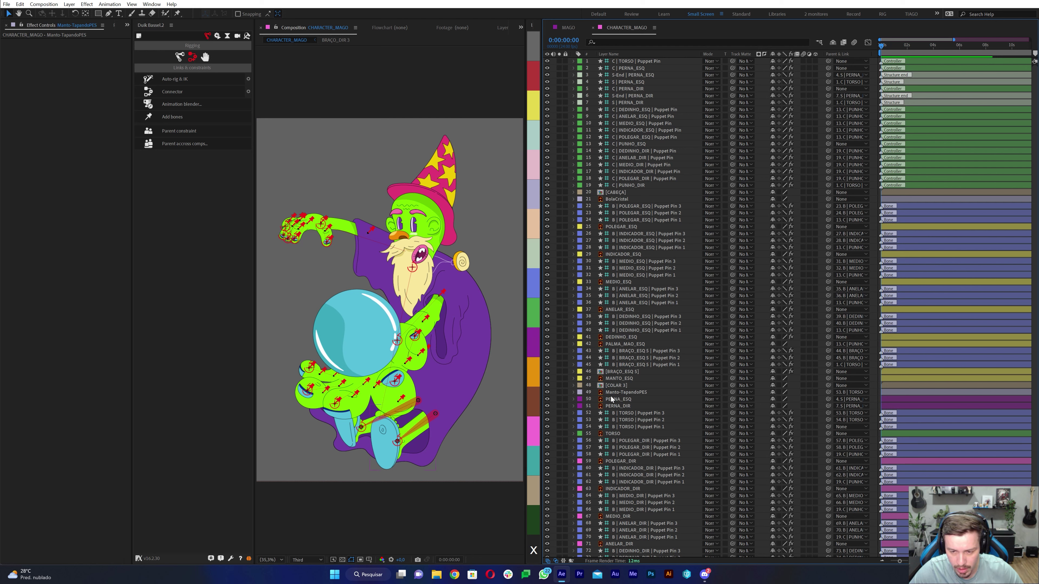
{"action": "left_click", "coordinate": [567, 378]}
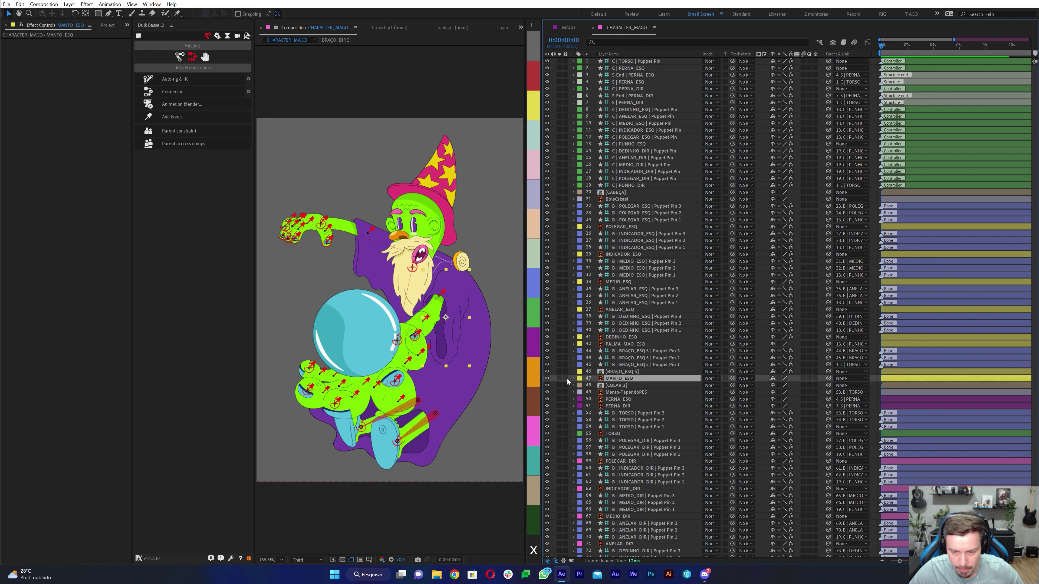
{"action": "left_click", "coordinate": [547, 379]}
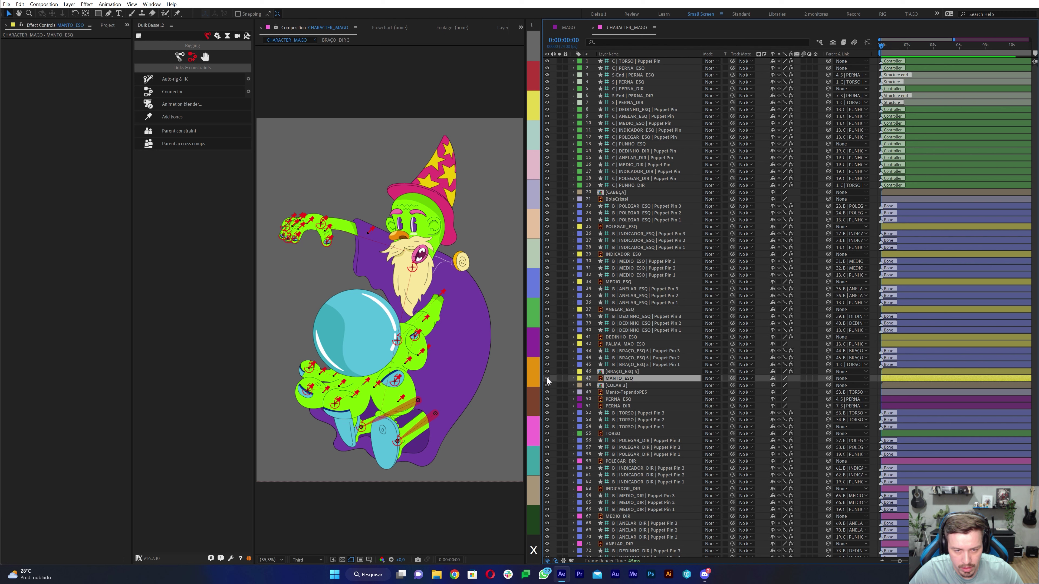
{"action": "left_click", "coordinate": [547, 379]}
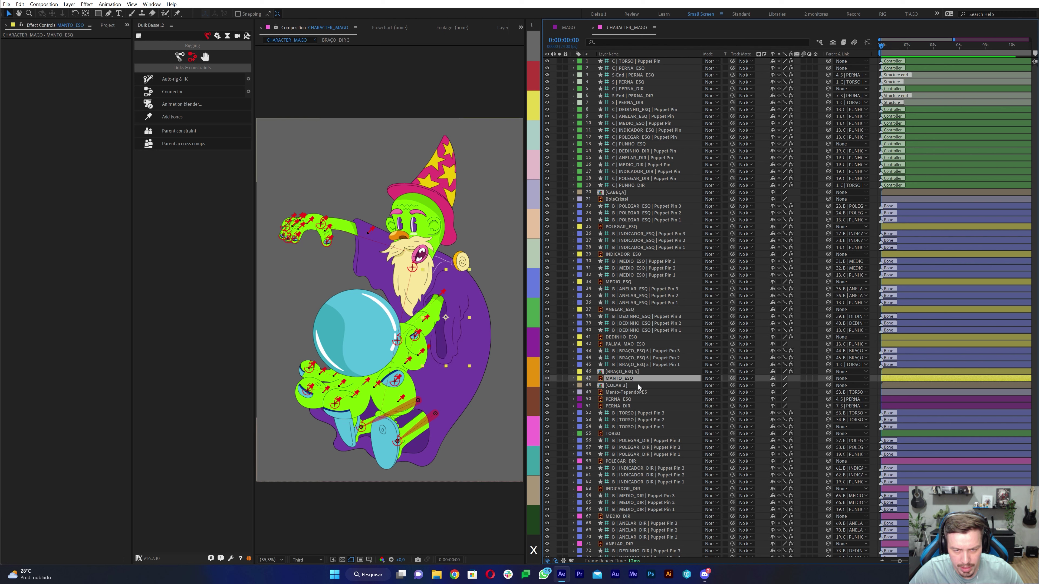
{"action": "left_click_drag", "start_coordinate": [828, 379], "coordinate": [632, 62]}
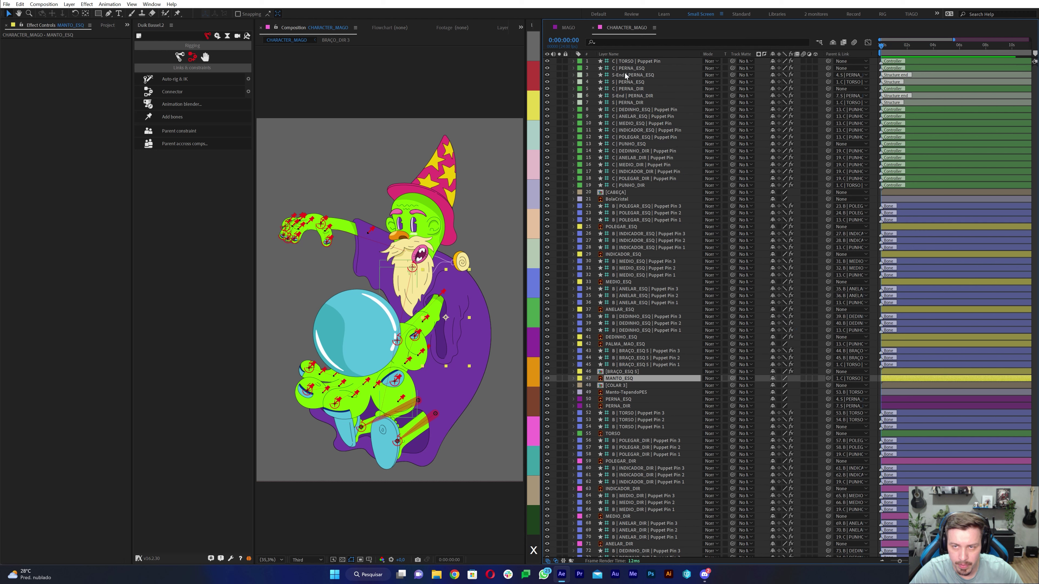
{"action": "left_click", "coordinate": [411, 268]}
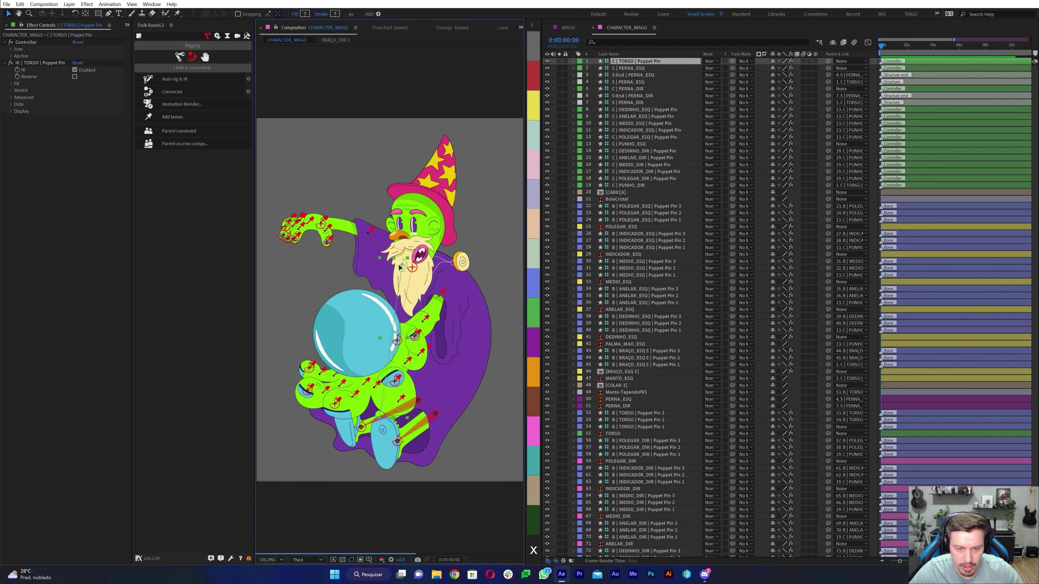
{"action": "left_click_drag", "start_coordinate": [399, 267], "coordinate": [414, 270]}
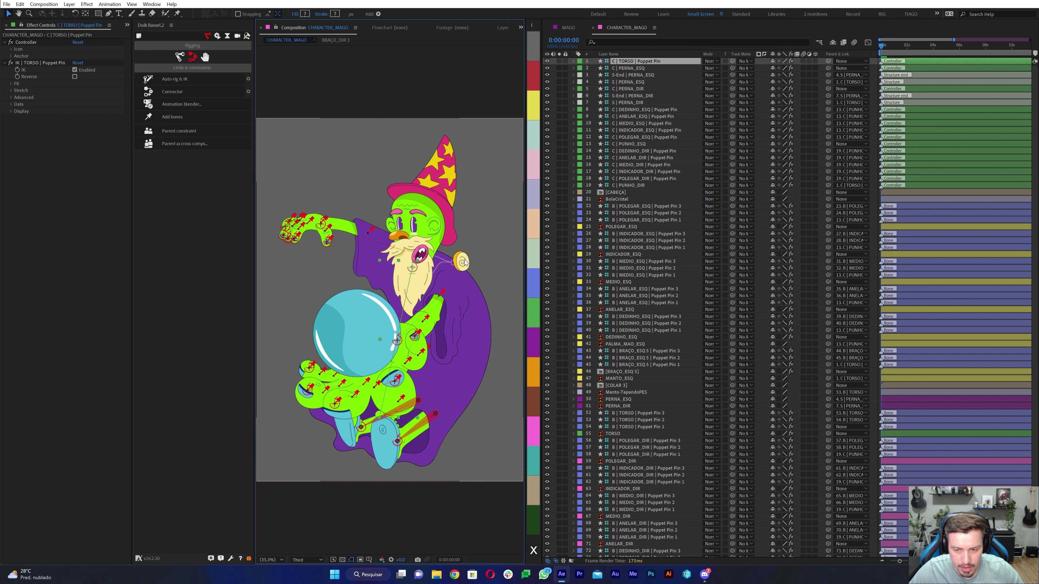
{"action": "left_click", "coordinate": [617, 387]}
{"action": "mouse_move", "coordinate": [828, 385]}
{"action": "left_mouse_down"}
{"action": "mouse_move", "coordinate": [632, 88]}
{"action": "mouse_move", "coordinate": [637, 62]}
{"action": "left_mouse_up"}
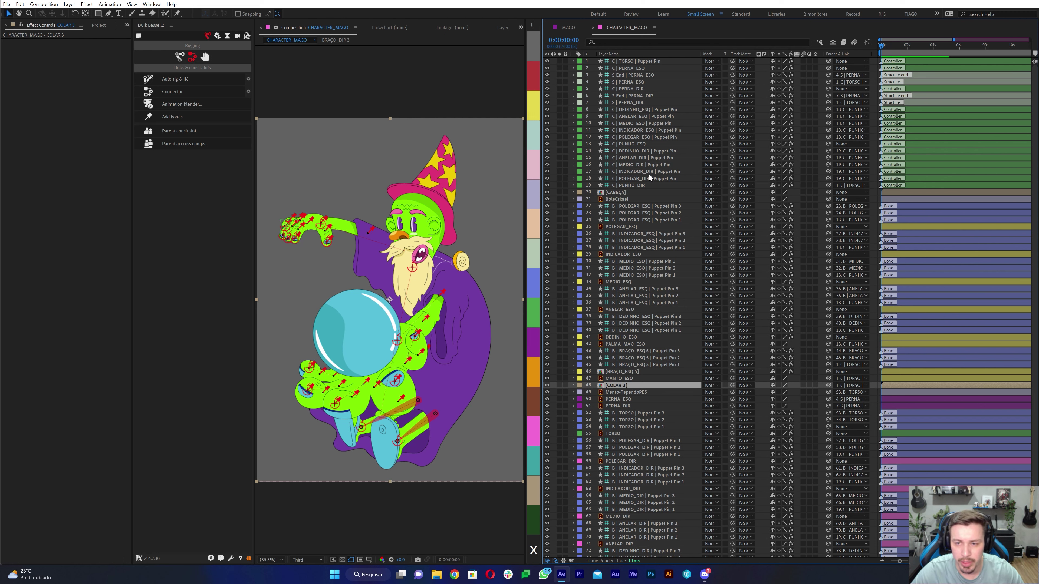
Step: Create a new Duik controller, give it a head-rotation name, and place it over the mouth
{"action": "left_click", "coordinate": [205, 59]}
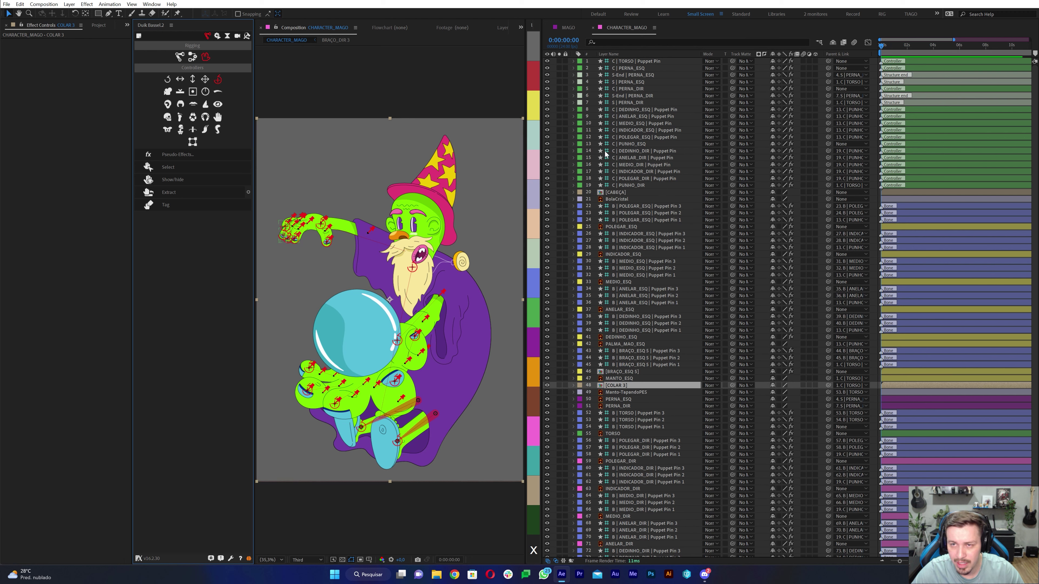
{"action": "left_click", "coordinate": [218, 79]}
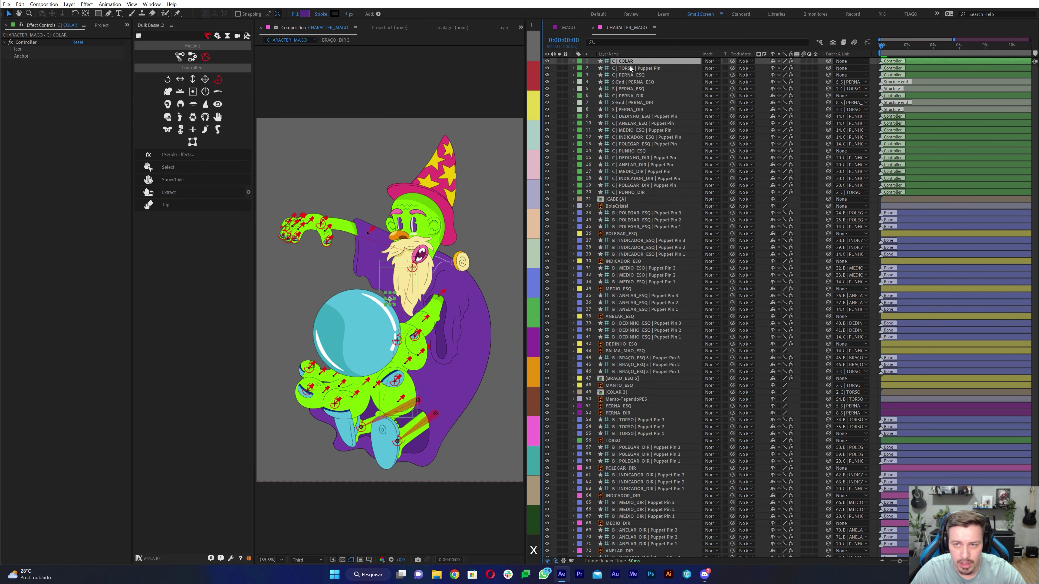
{"action": "key", "text": "Return"}
{"action": "type", "text": "RA"}
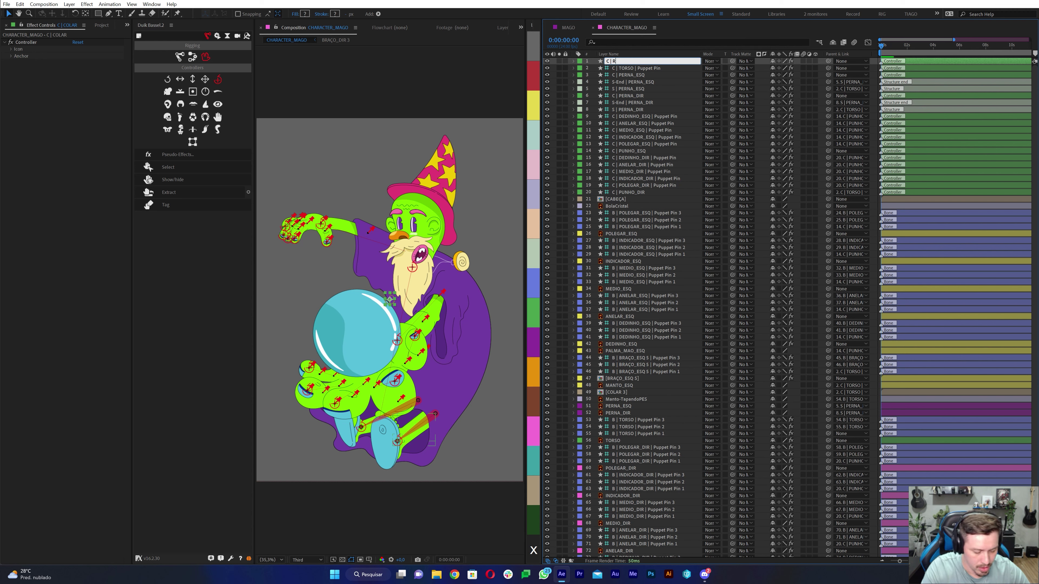
{"action": "type", "text": "OTAÇ"}
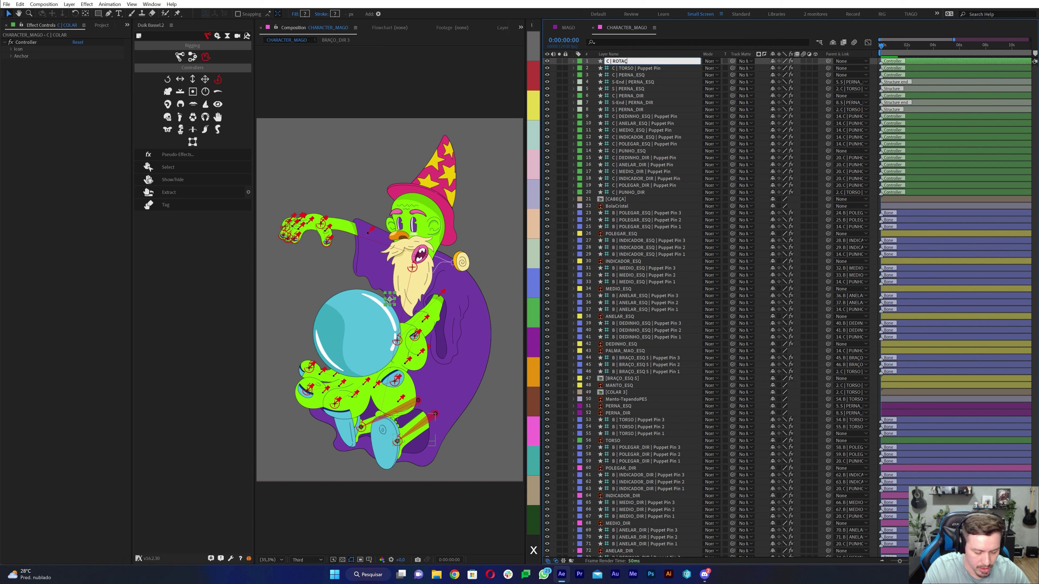
{"action": "type", "text": "ÃO+CA"}
{"action": "type", "text": "BEÇA"}
{"action": "key", "text": "Return"}
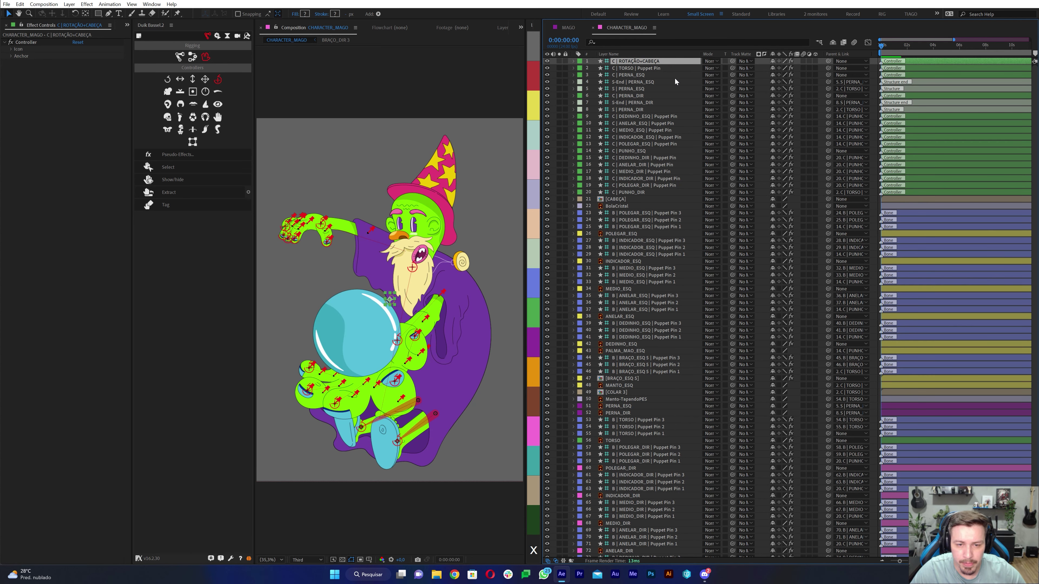
{"action": "left_click_drag", "start_coordinate": [390, 299], "coordinate": [425, 256]}
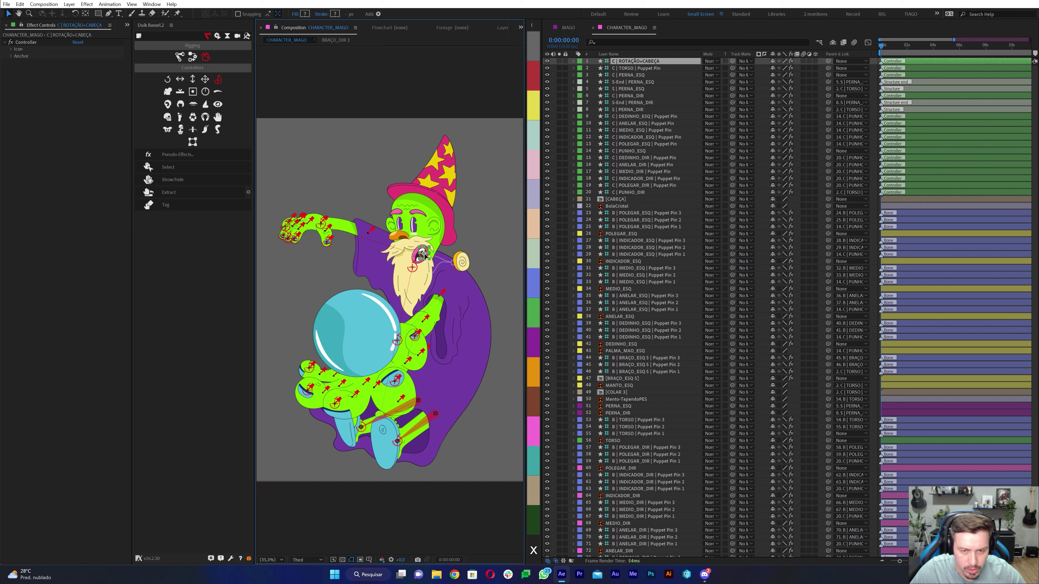
{"action": "left_click", "coordinate": [423, 255]}
{"action": "left_click_drag", "start_coordinate": [424, 255], "coordinate": [423, 254]}
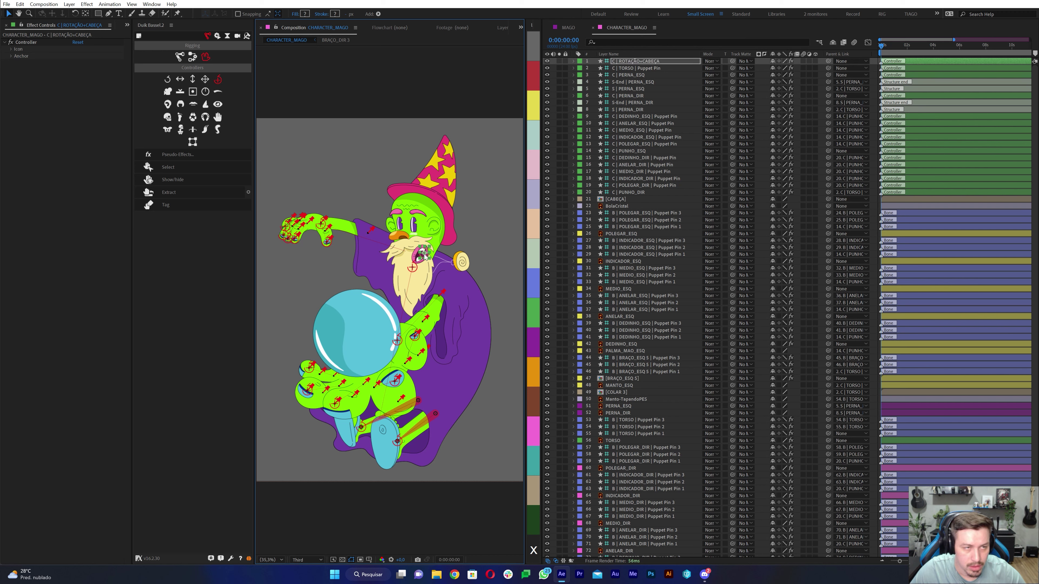
Step: Correct the controller name to C | ROTAÇÃO_CABEÇA and parent [CABEÇA] to it
{"action": "left_click", "coordinate": [643, 63]}
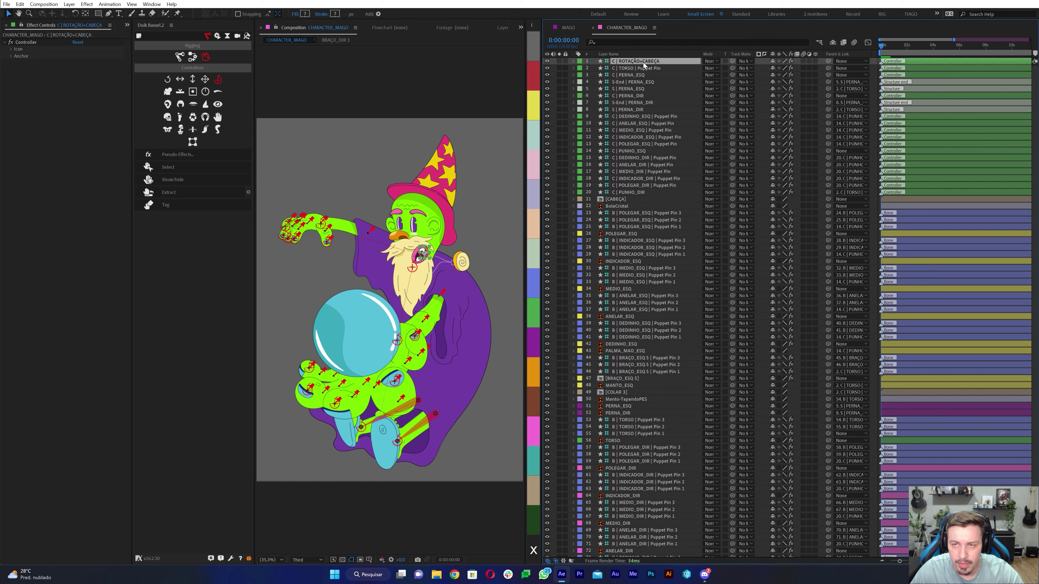
{"action": "key", "text": "Return"}
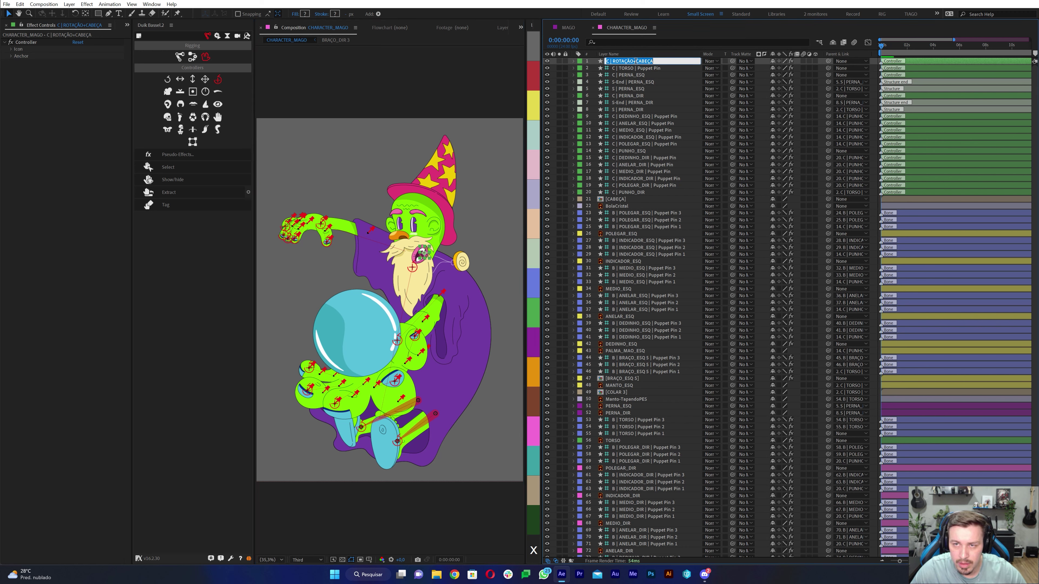
{"action": "left_click", "coordinate": [634, 61]}
{"action": "key", "text": "BackSpace"}
{"action": "type", "text": "_"}
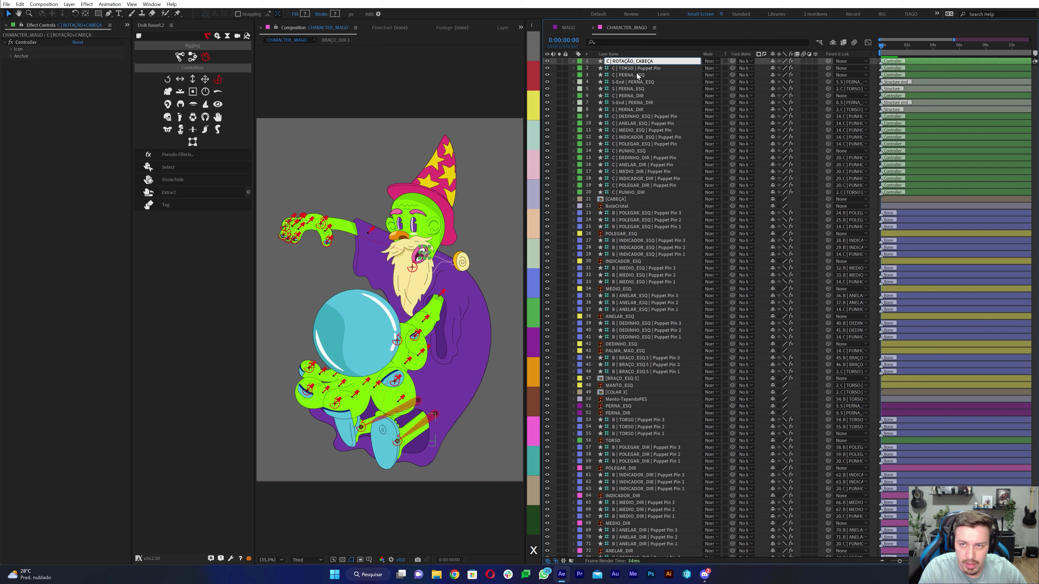
{"action": "key", "text": "Return"}
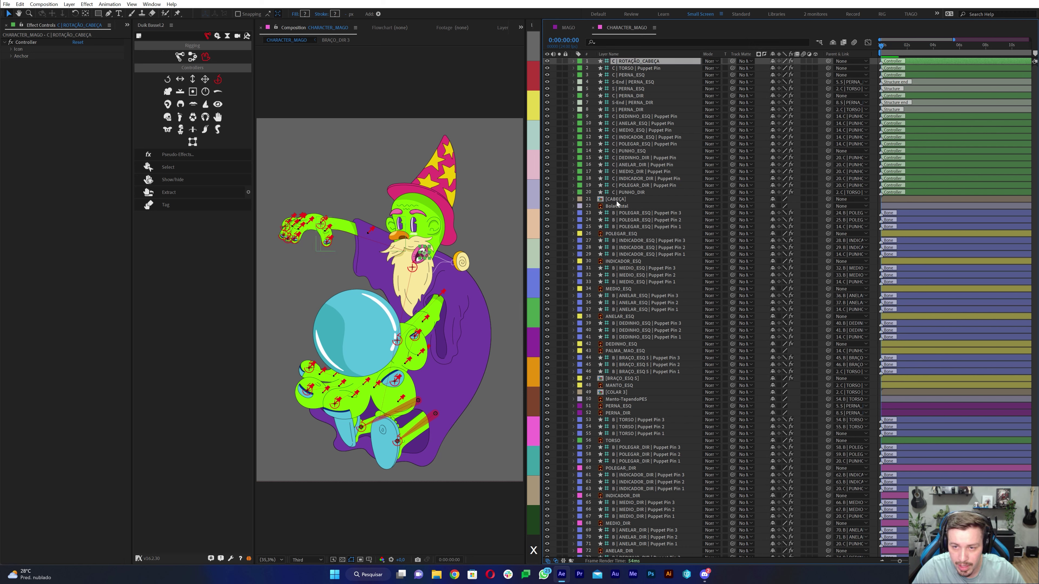
{"action": "left_click", "coordinate": [744, 201]}
{"action": "left_click_drag", "start_coordinate": [828, 198], "coordinate": [639, 63]}
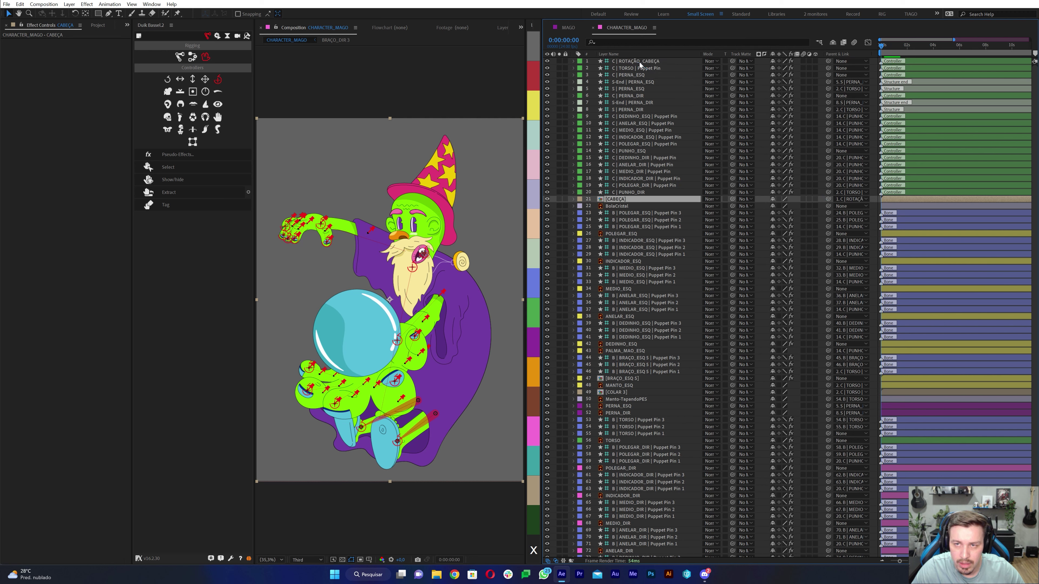
Step: Test-rotate C | ROTAÇÃO_CABEÇA, parent it to C | TORSO, verify the head follows, and save
{"action": "left_click", "coordinate": [640, 63]}
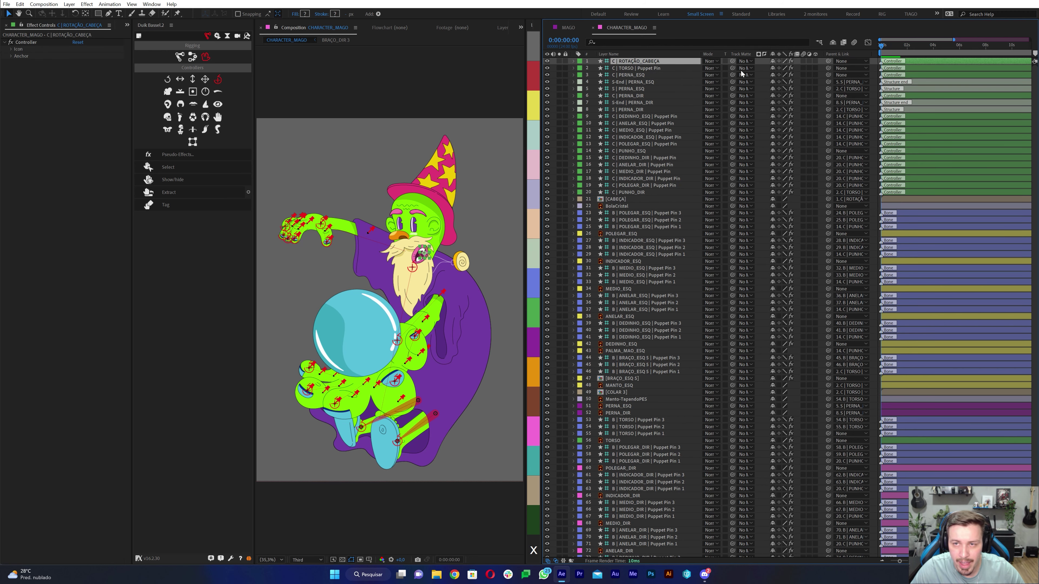
{"action": "key", "text": "r"}
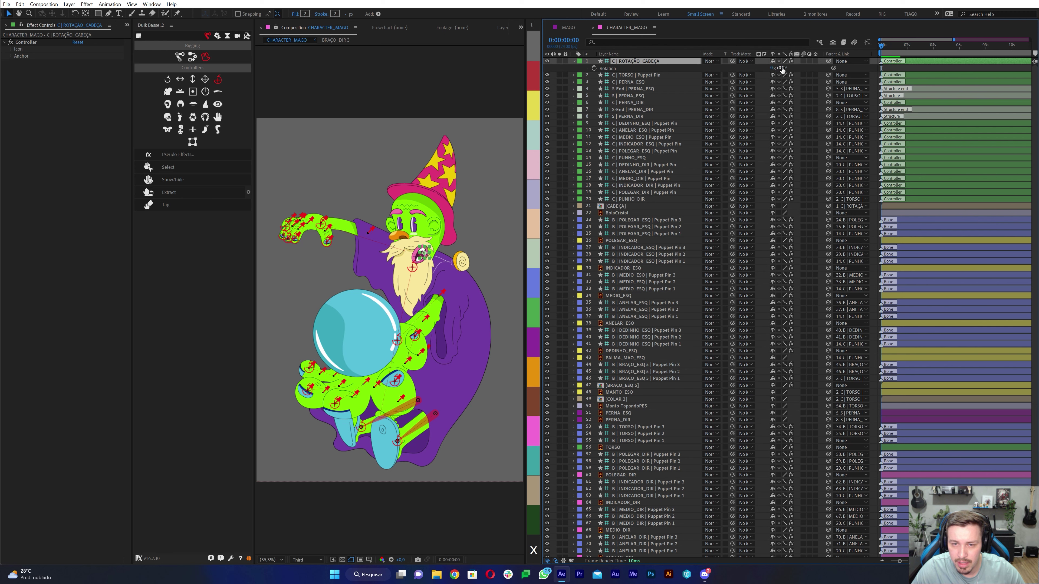
{"action": "left_click_drag", "start_coordinate": [781, 68], "coordinate": [784, 68]}
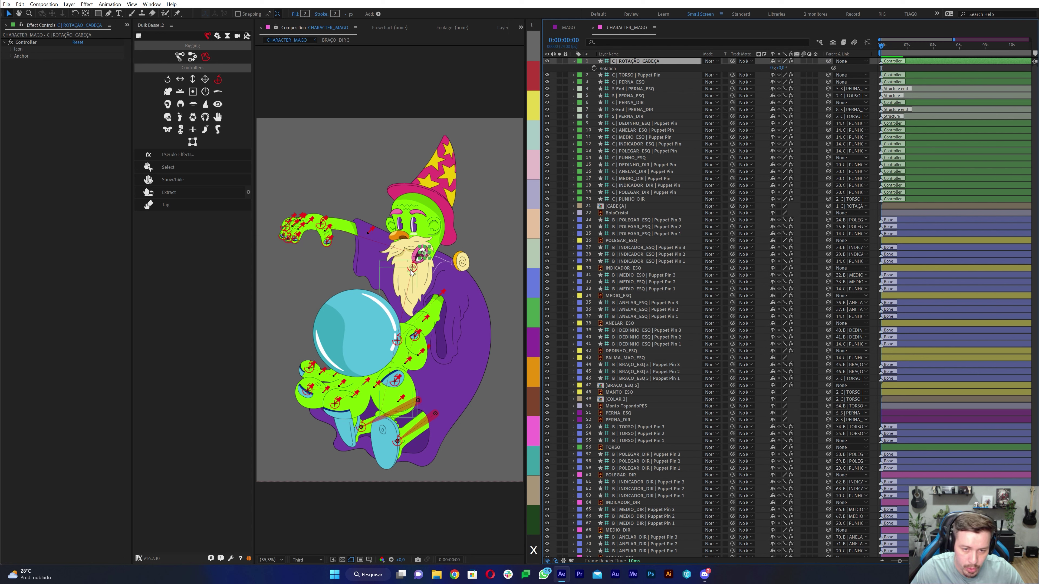
{"action": "left_click_drag", "start_coordinate": [828, 61], "coordinate": [646, 79]}
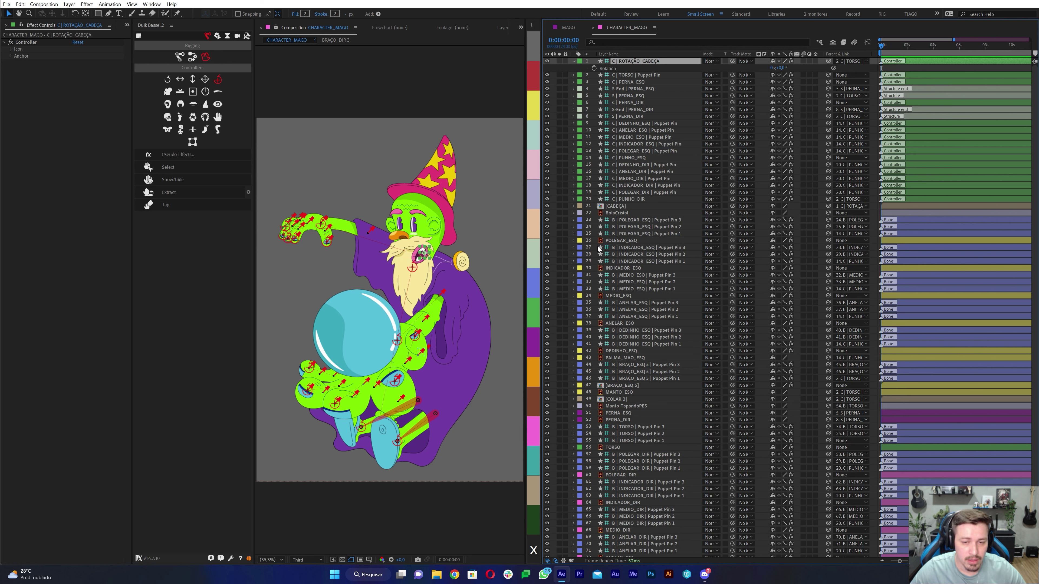
{"action": "mouse_move", "coordinate": [427, 304]}
{"action": "left_mouse_down"}
{"action": "mouse_move", "coordinate": [416, 303]}
{"action": "mouse_move", "coordinate": [397, 343]}
{"action": "left_mouse_up"}
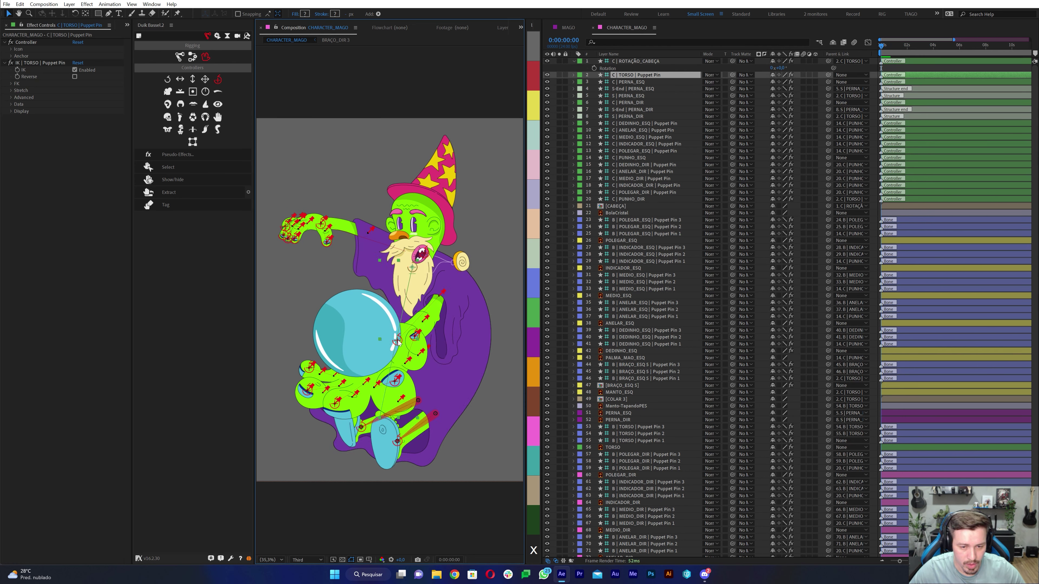
{"action": "key", "text": "ctrl+s"}
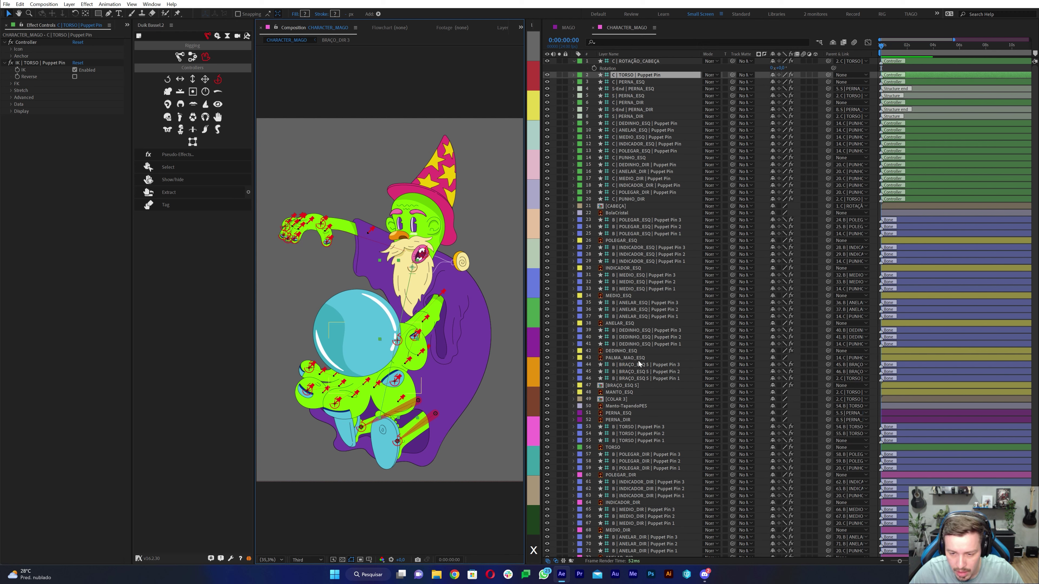
Step: Parent the BolaCristal layer to layer 14 C | PUNHO_ESQ and save the project
{"action": "left_click", "coordinate": [617, 213]}
{"action": "left_click", "coordinate": [547, 213]}
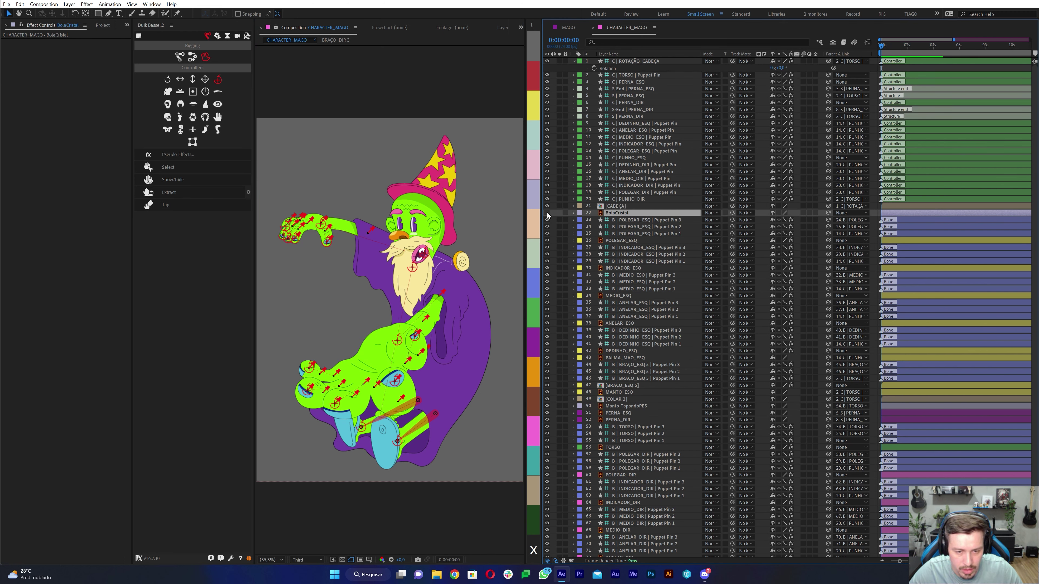
{"action": "left_click", "coordinate": [547, 213]}
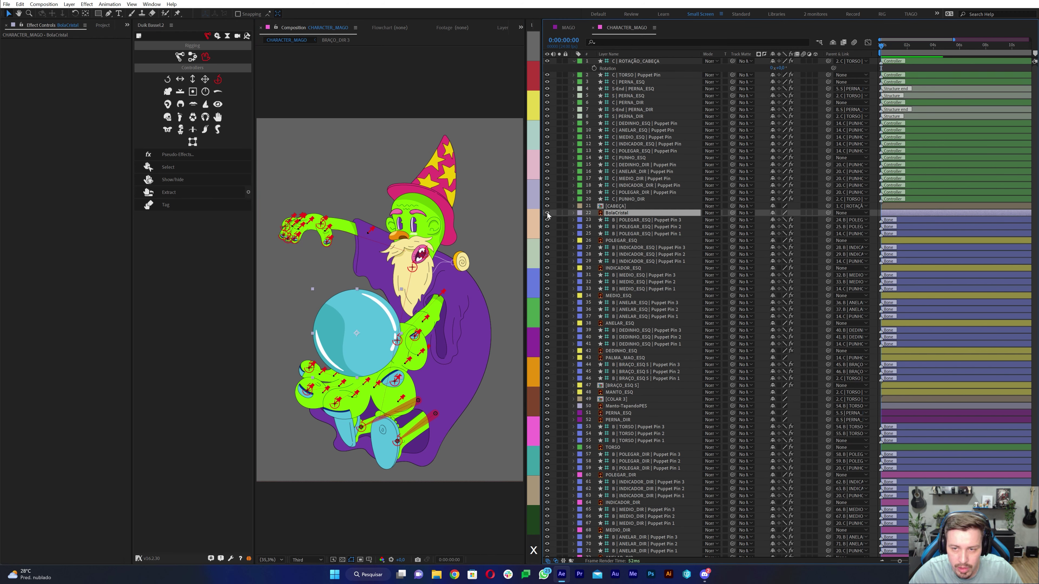
{"action": "left_click", "coordinate": [620, 199], "text": "ctrl"}
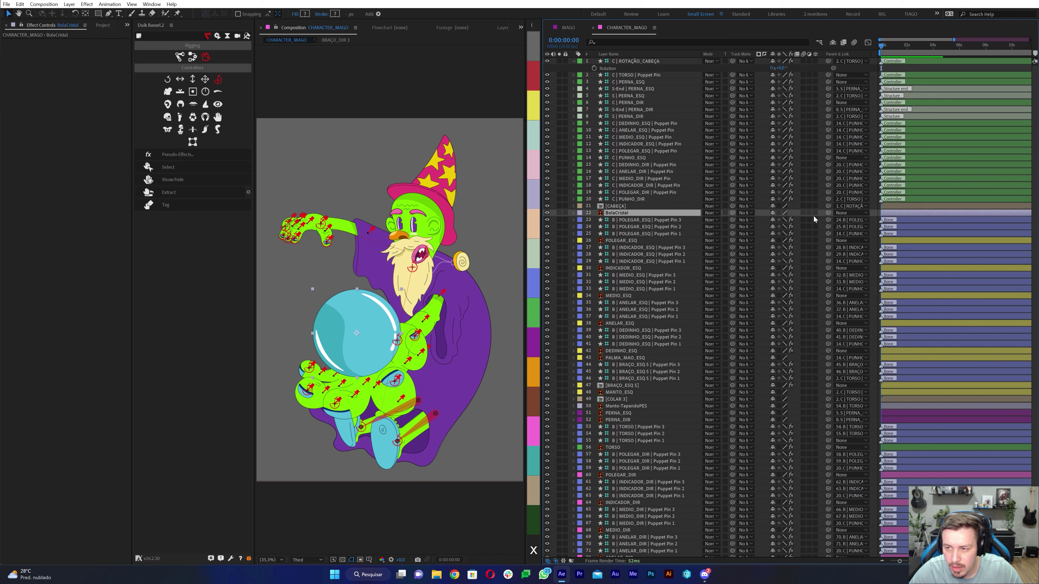
{"action": "left_click_drag", "start_coordinate": [828, 213], "coordinate": [696, 165]}
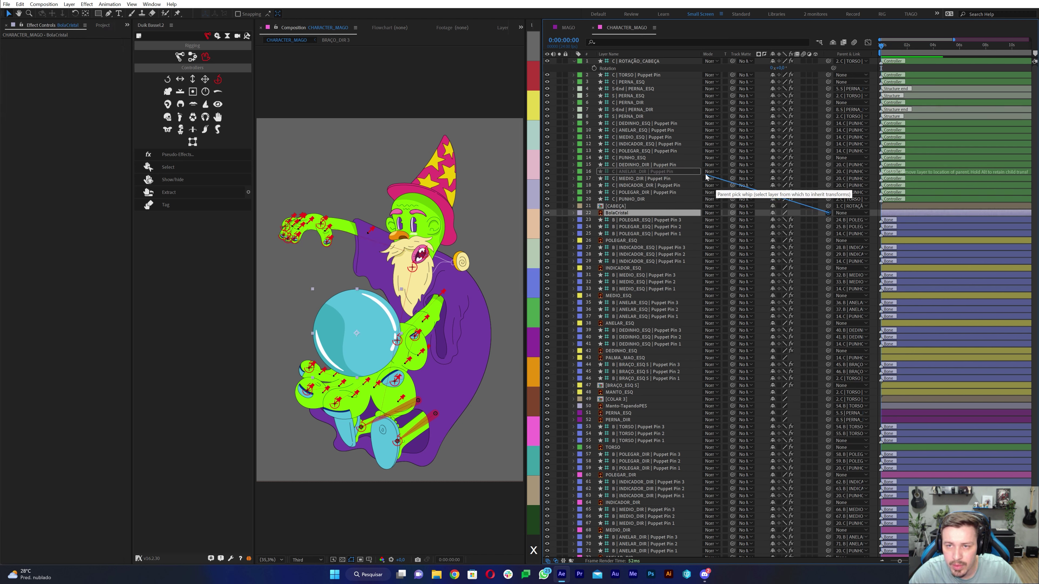
{"action": "left_click_drag", "start_coordinate": [697, 166], "coordinate": [650, 158]}
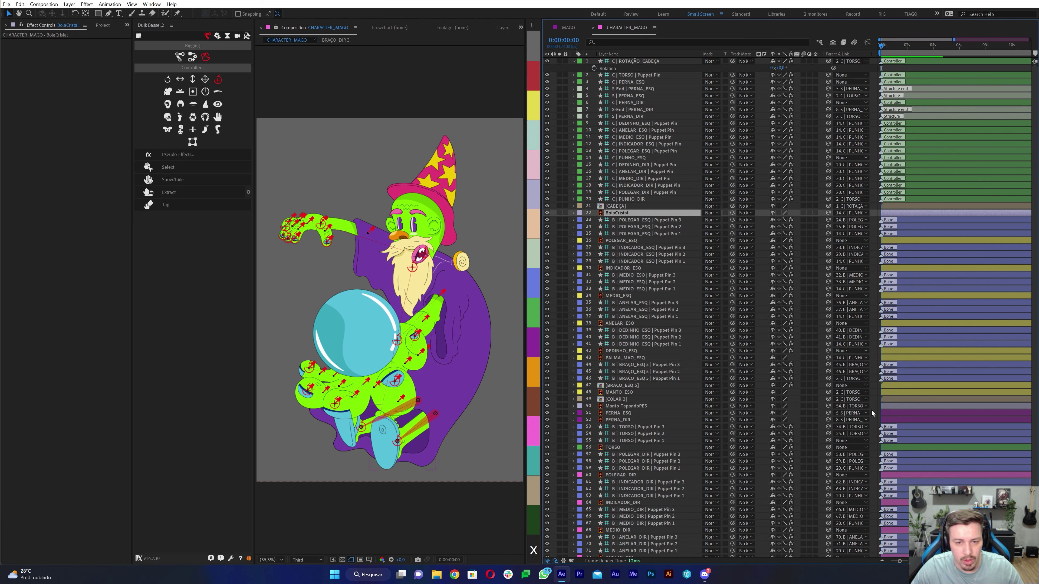
{"action": "left_click", "coordinate": [509, 333]}
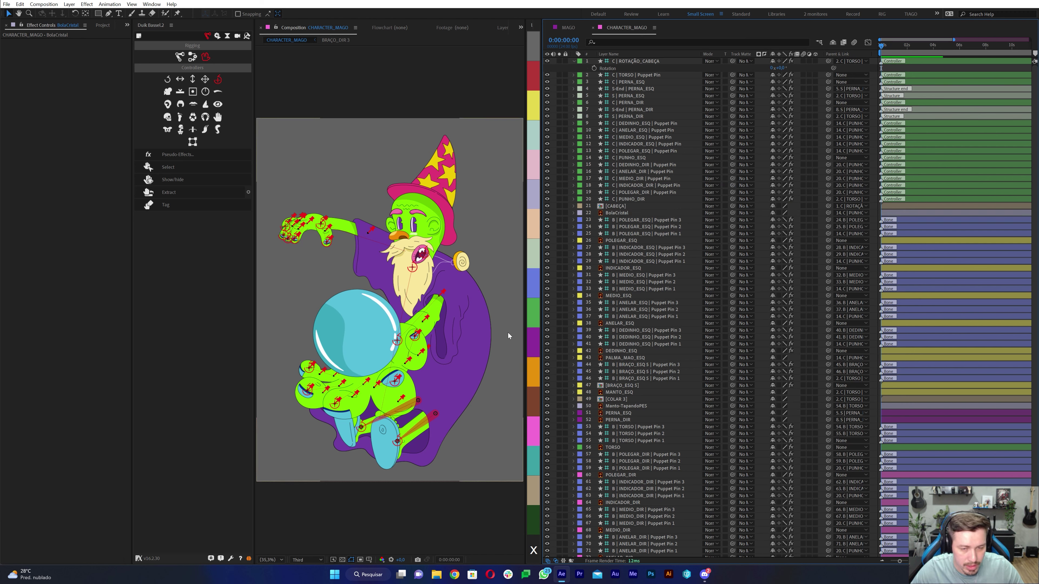
{"action": "key", "text": "ctrl+s"}
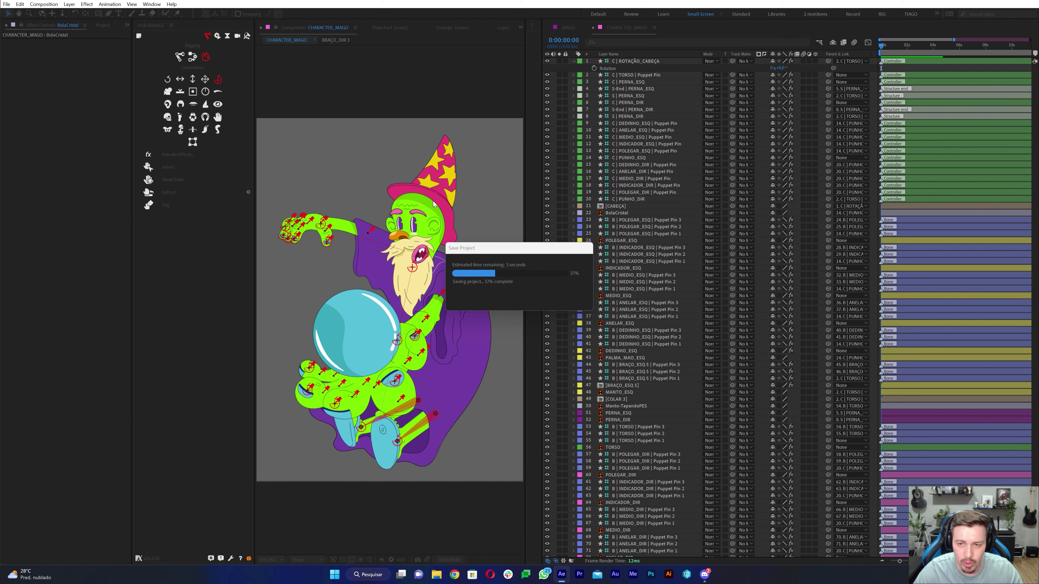
{"action": "left_click", "coordinate": [619, 207]}
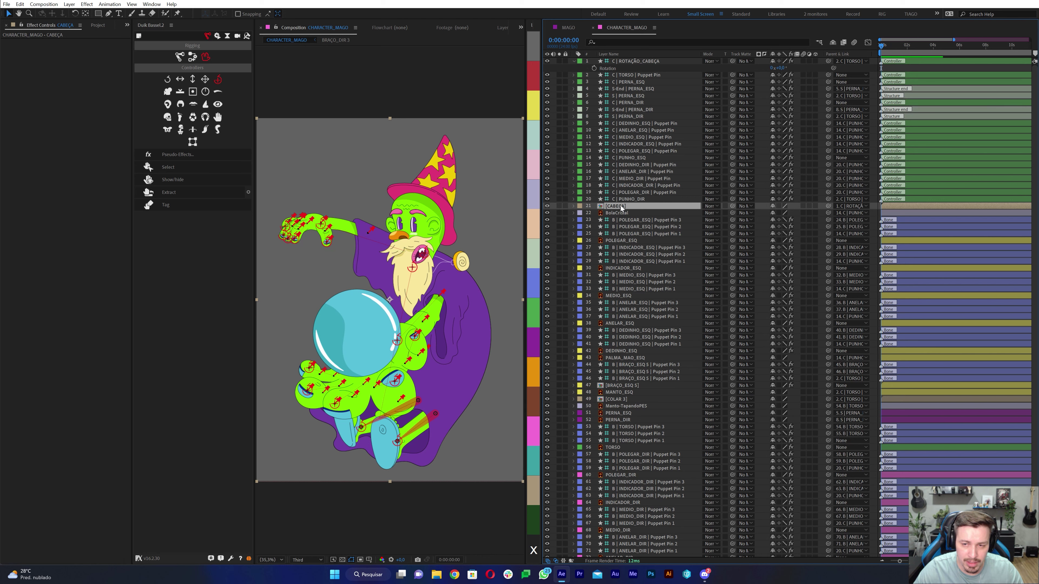
{"action": "double_click", "coordinate": [620, 206]}
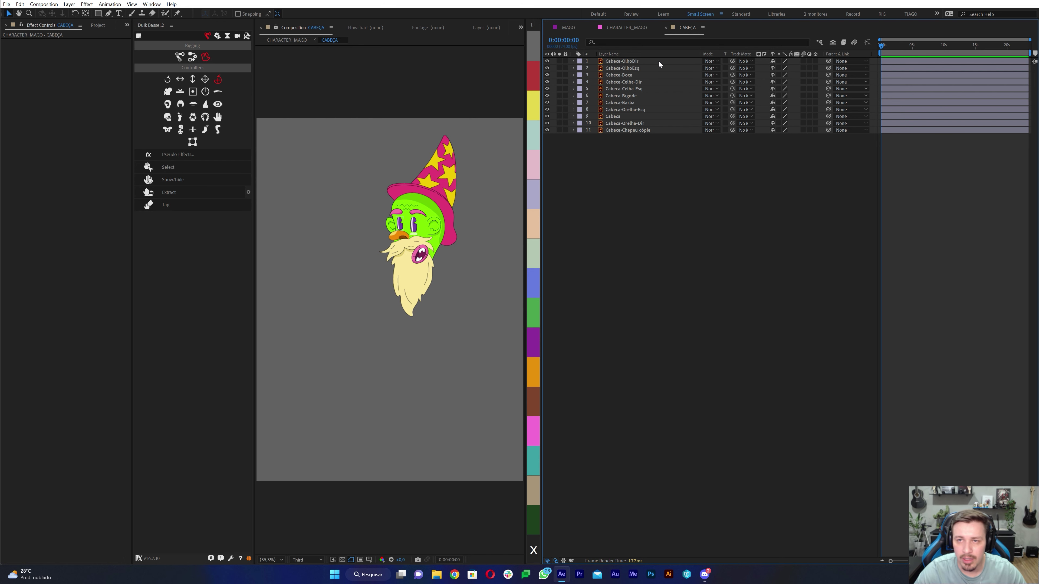
{"action": "left_click", "coordinate": [624, 29]}
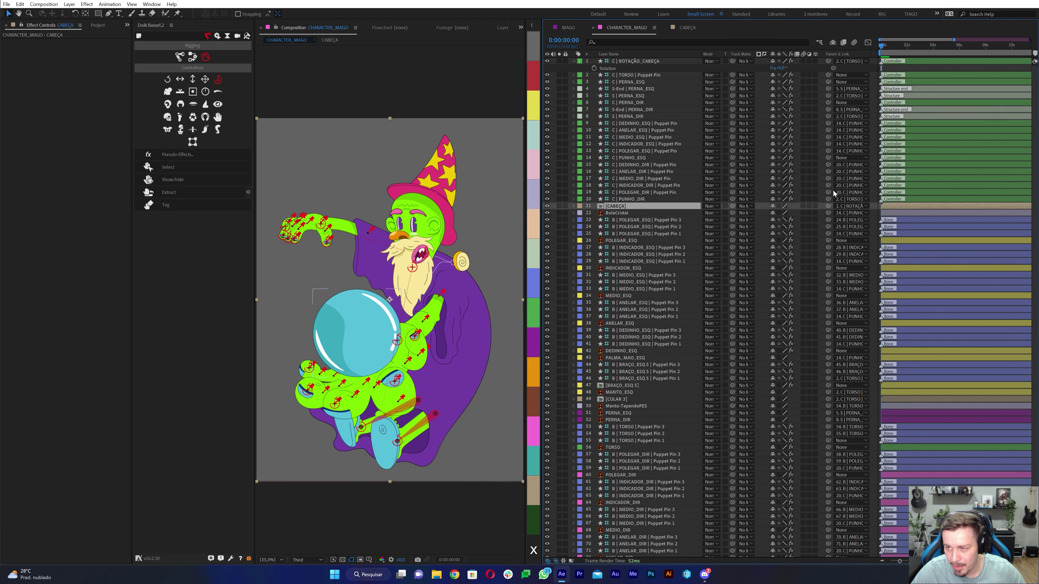
{"action": "key", "text": "r"}
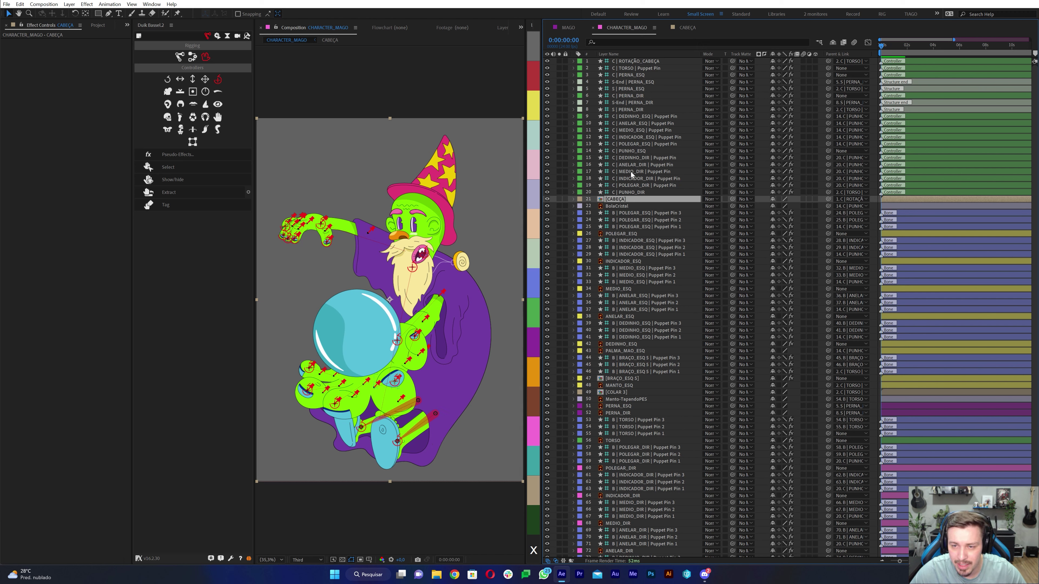
Step: Select every finger, arm and torso B | Puppet Pin bone layer and hide them all
{"action": "left_click", "coordinate": [629, 213]}
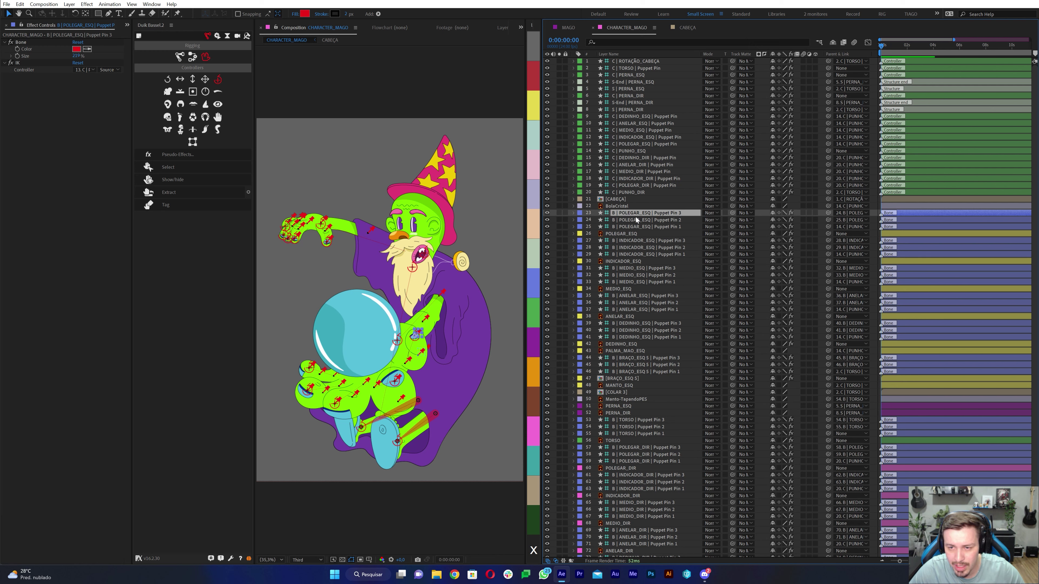
{"action": "left_click", "coordinate": [632, 222], "text": "ctrl"}
{"action": "left_click", "coordinate": [632, 228], "text": "ctrl"}
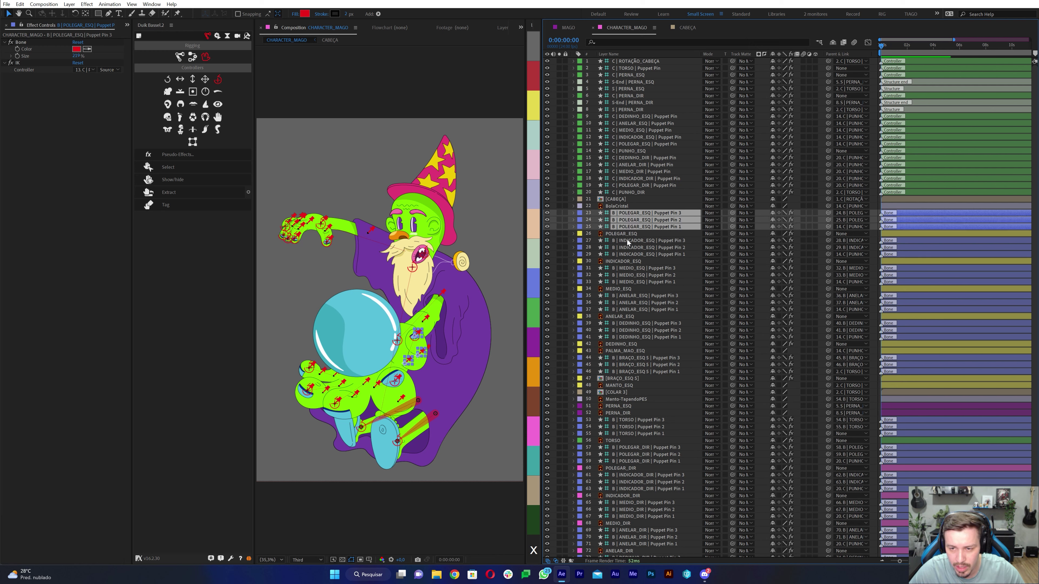
{"action": "left_click", "coordinate": [627, 241], "text": "ctrl"}
{"action": "left_click", "coordinate": [625, 247], "text": "ctrl"}
{"action": "left_click", "coordinate": [624, 254], "text": "ctrl"}
{"action": "left_click", "coordinate": [625, 268], "text": "ctrl"}
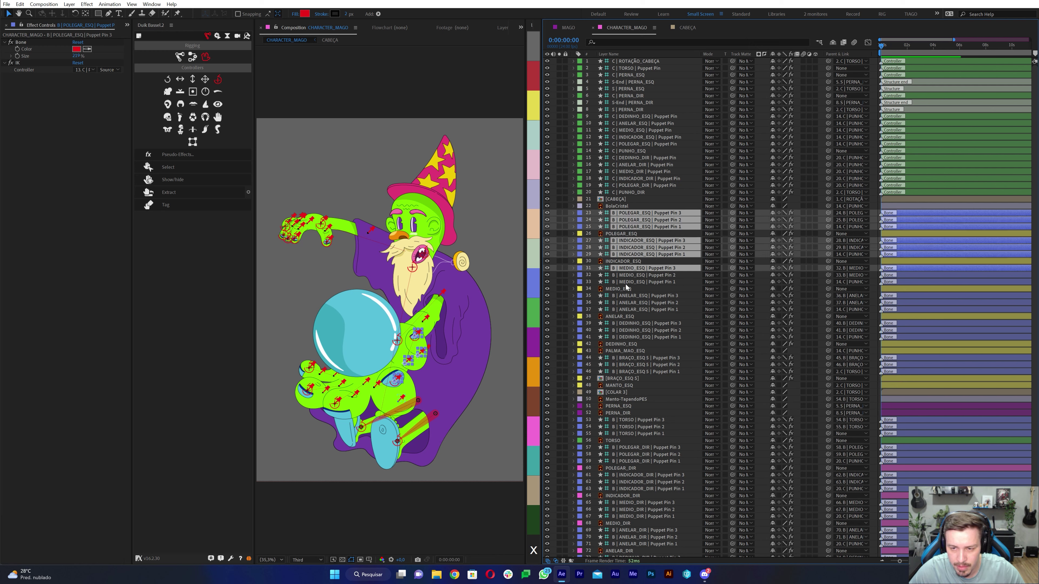
{"action": "left_click", "coordinate": [625, 274], "text": "ctrl"}
{"action": "left_click", "coordinate": [627, 282], "text": "ctrl"}
{"action": "left_click", "coordinate": [623, 296], "text": "ctrl"}
{"action": "left_click", "coordinate": [630, 303], "text": "ctrl"}
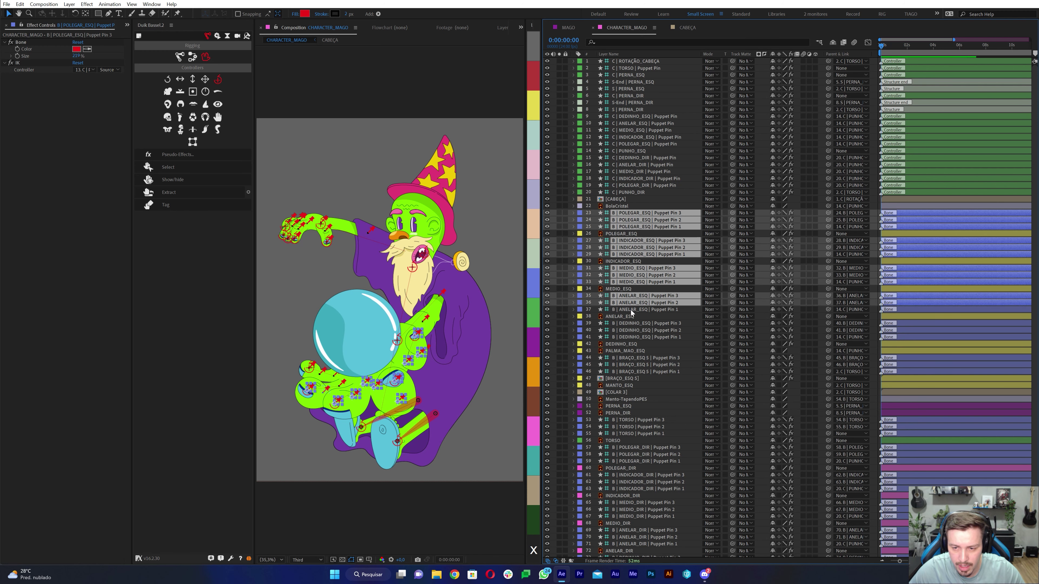
{"action": "left_click", "coordinate": [631, 310], "text": "ctrl"}
{"action": "left_click", "coordinate": [630, 324], "text": "ctrl"}
{"action": "left_click", "coordinate": [631, 337], "text": "ctrl"}
{"action": "left_click", "coordinate": [630, 371], "text": "ctrl"}
{"action": "left_click", "coordinate": [629, 433], "text": "ctrl"}
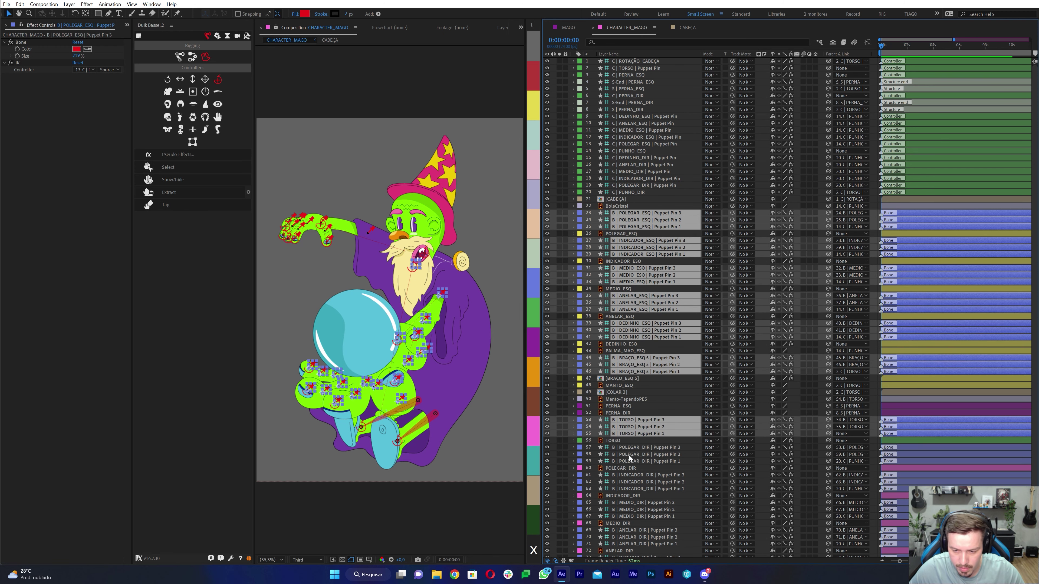
{"action": "left_click", "coordinate": [628, 461], "text": "ctrl"}
{"action": "left_click", "coordinate": [627, 488], "text": "ctrl"}
{"action": "left_click", "coordinate": [628, 516], "text": "ctrl"}
{"action": "left_click", "coordinate": [628, 530], "text": "ctrl"}
{"action": "left_click", "coordinate": [628, 536], "text": "ctrl"}
{"action": "left_click", "coordinate": [628, 544], "text": "ctrl"}
{"action": "scroll", "coordinate": [664, 433], "scroll_direction": "down", "scroll_amount": 3}
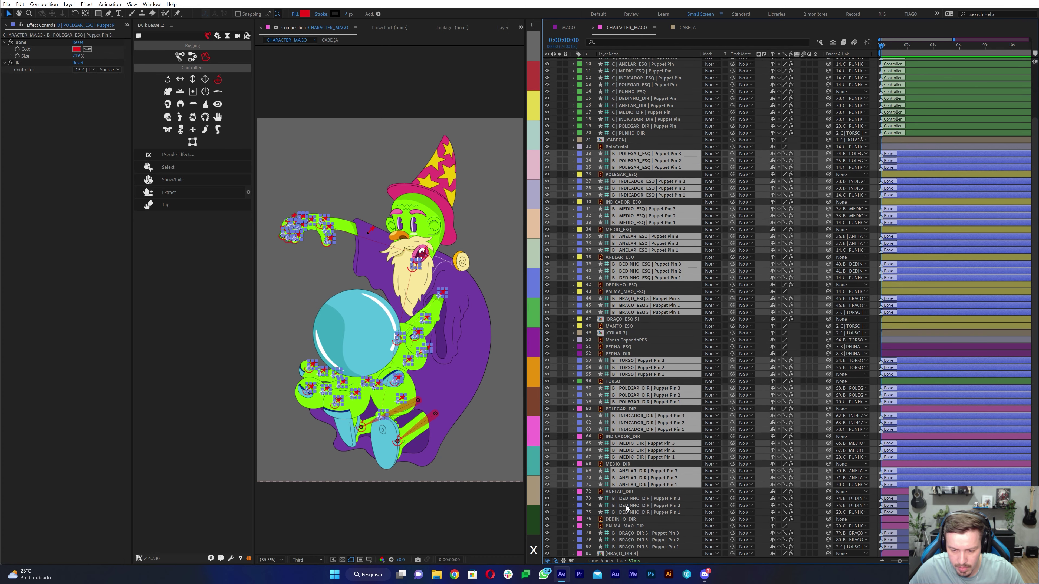
{"action": "left_click", "coordinate": [626, 505], "text": "ctrl"}
{"action": "left_click", "coordinate": [626, 540], "text": "ctrl"}
{"action": "left_click", "coordinate": [547, 361]}
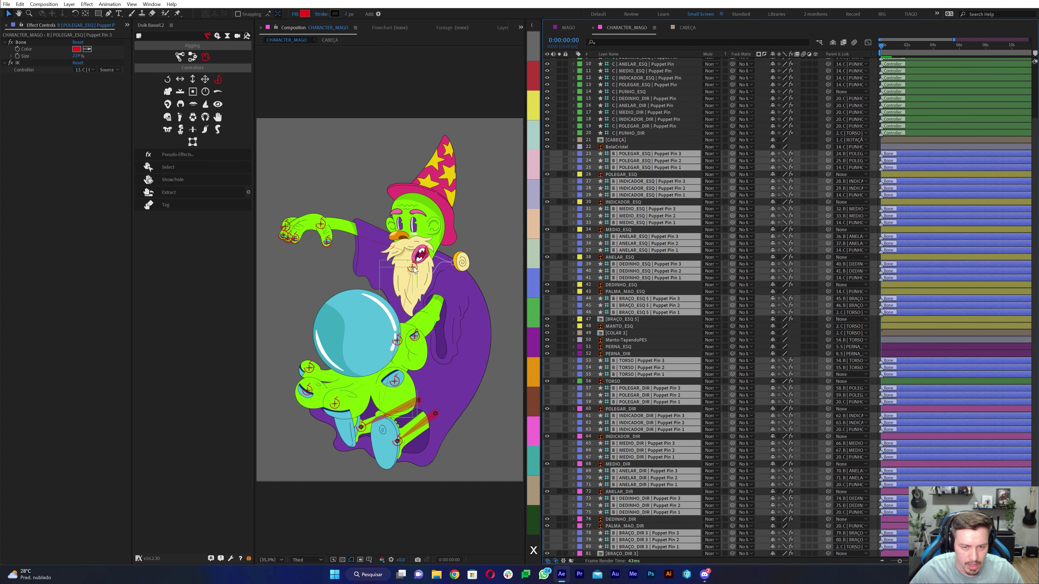
Step: Uncheck Draw guides in the IK Display settings for C | TORSO and the wrist controllers
{"action": "left_click", "coordinate": [434, 301]}
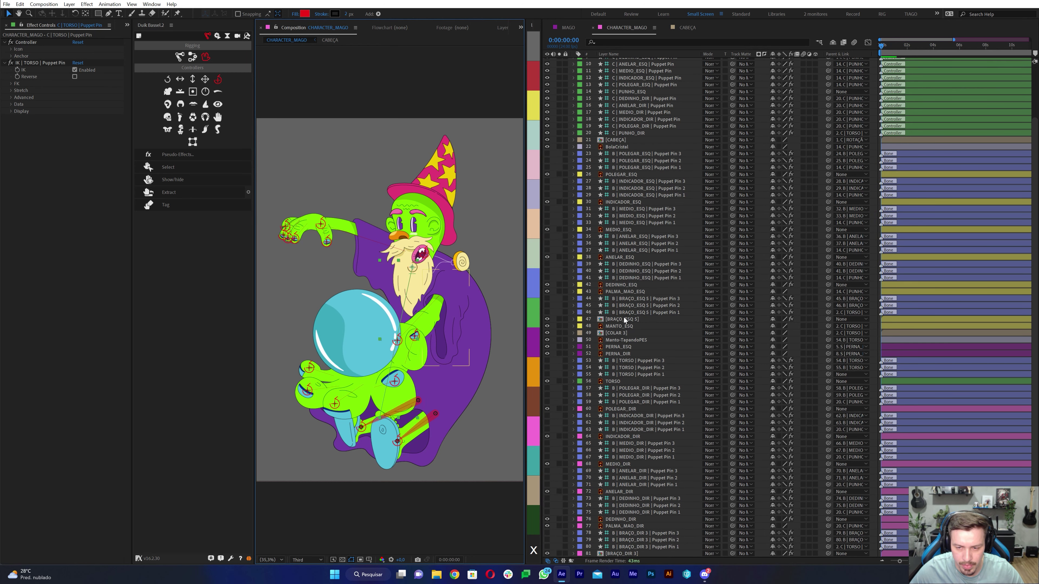
{"action": "left_click", "coordinate": [623, 313]}
{"action": "left_click", "coordinate": [412, 267]}
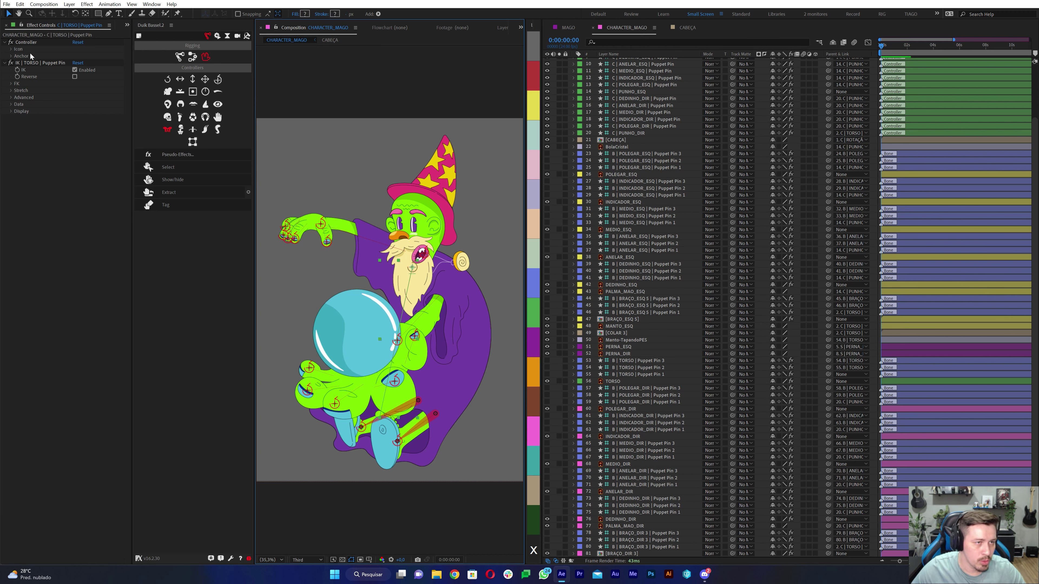
{"action": "left_click", "coordinate": [11, 112]}
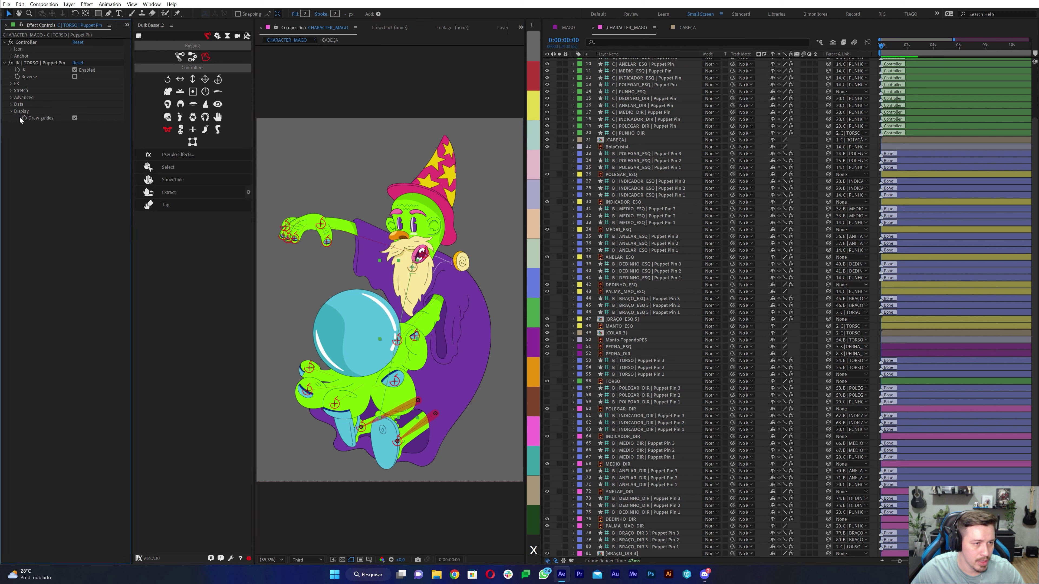
{"action": "left_click", "coordinate": [75, 118]}
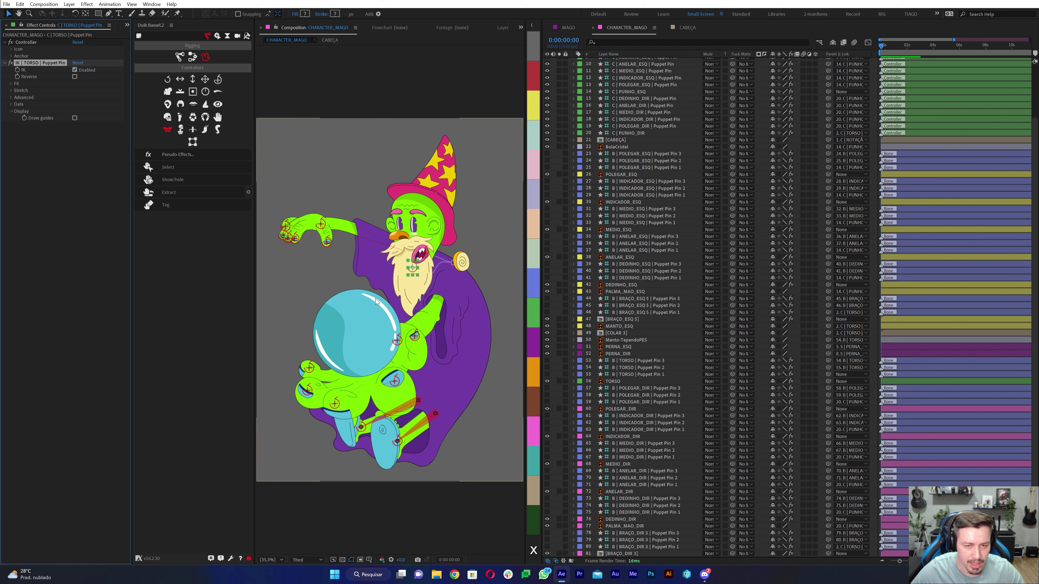
{"action": "left_click", "coordinate": [320, 223]}
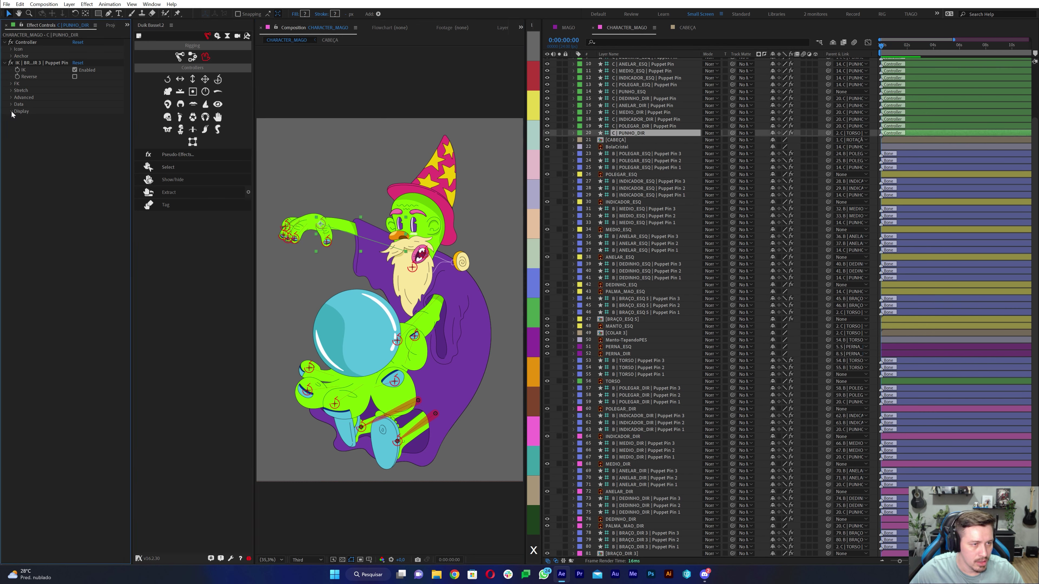
{"action": "left_click", "coordinate": [74, 118]}
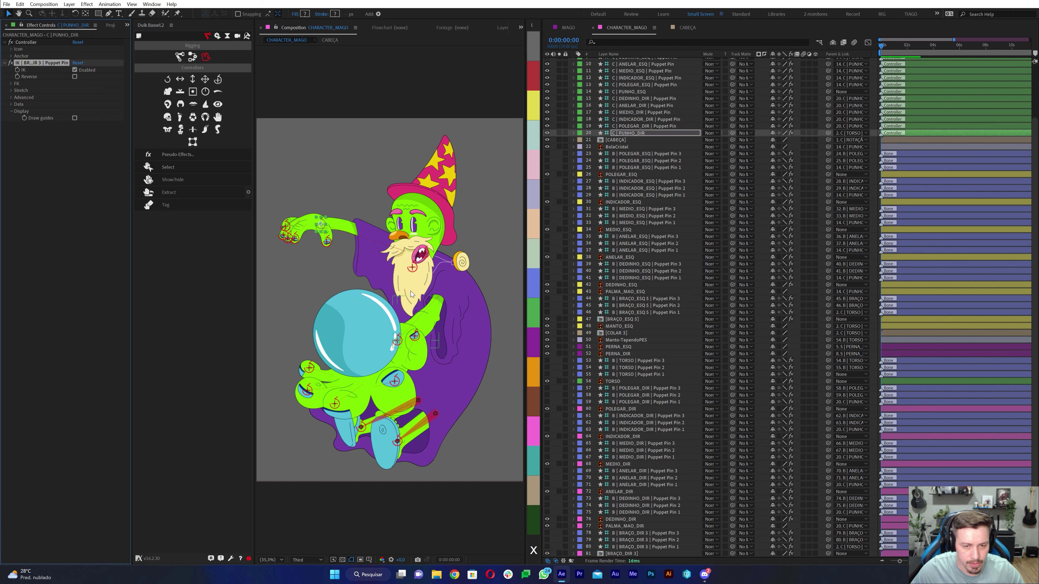
{"action": "left_click", "coordinate": [397, 340]}
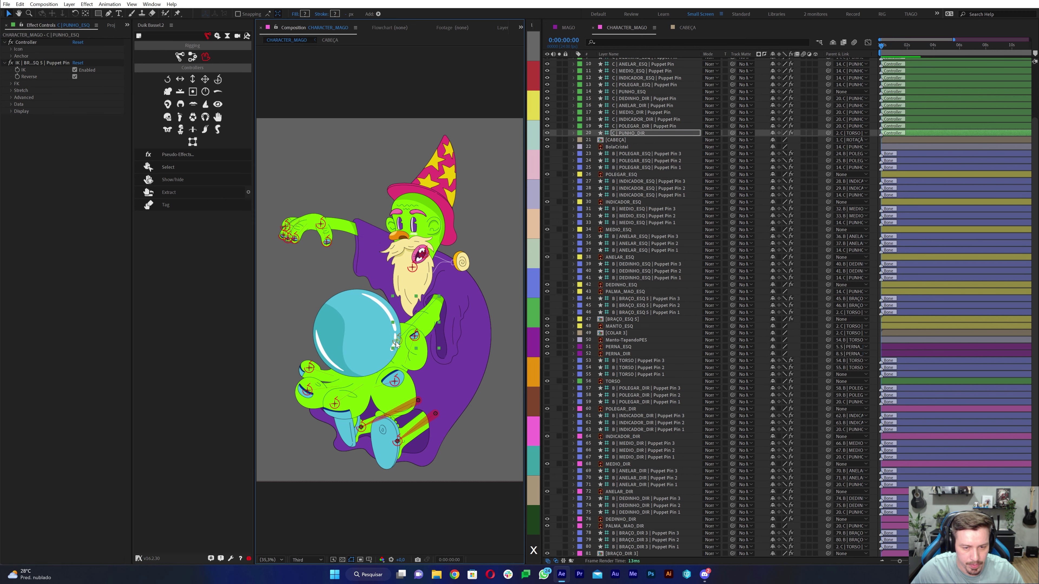
{"action": "left_click", "coordinate": [11, 111]}
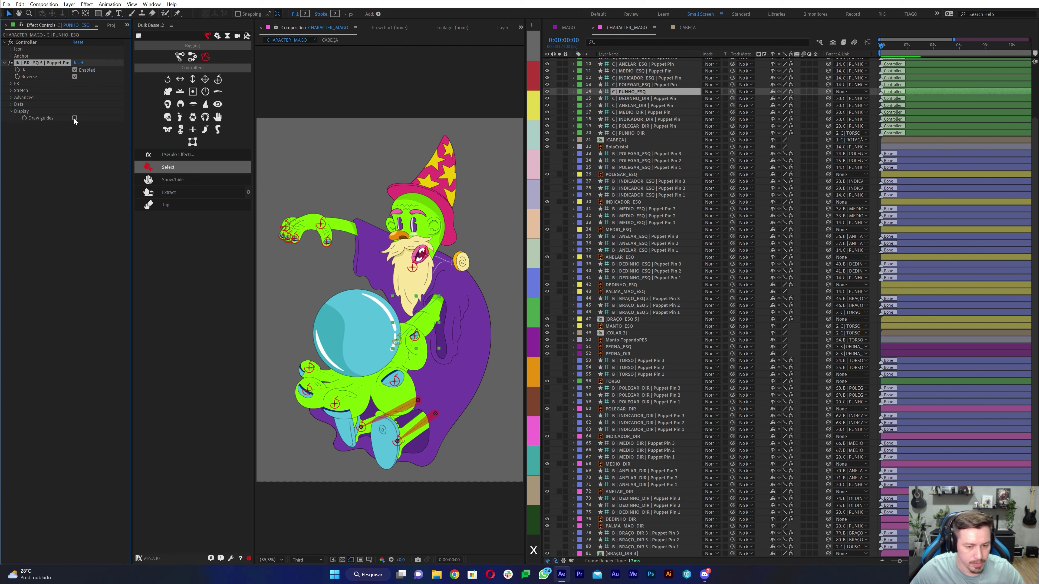
{"action": "left_click", "coordinate": [416, 399]}
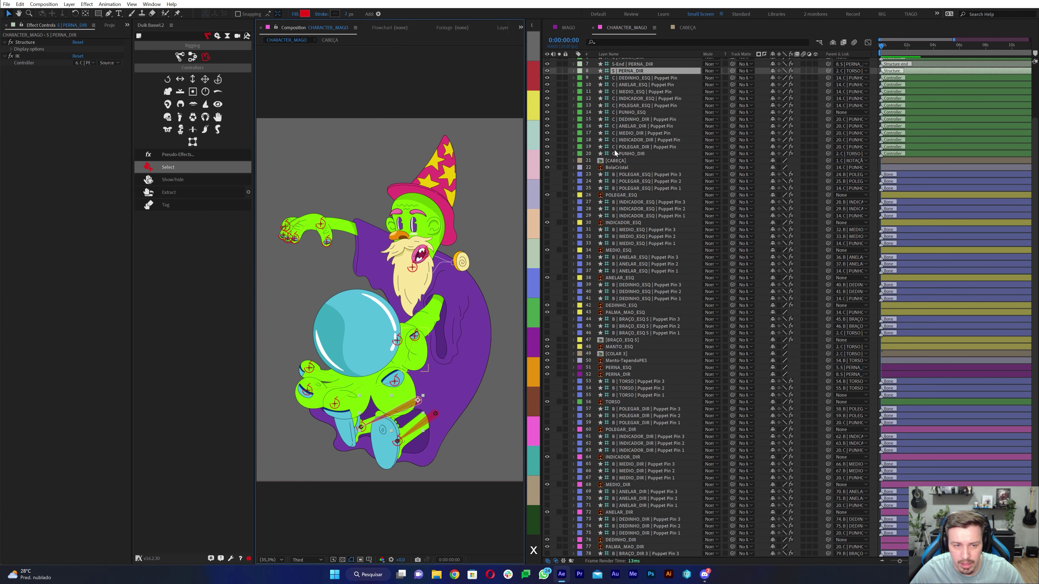
Step: Hide the S-End and S | PERNA_DIR right leg bone layers
{"action": "scroll", "coordinate": [613, 160], "scroll_direction": "up", "scroll_amount": 3}
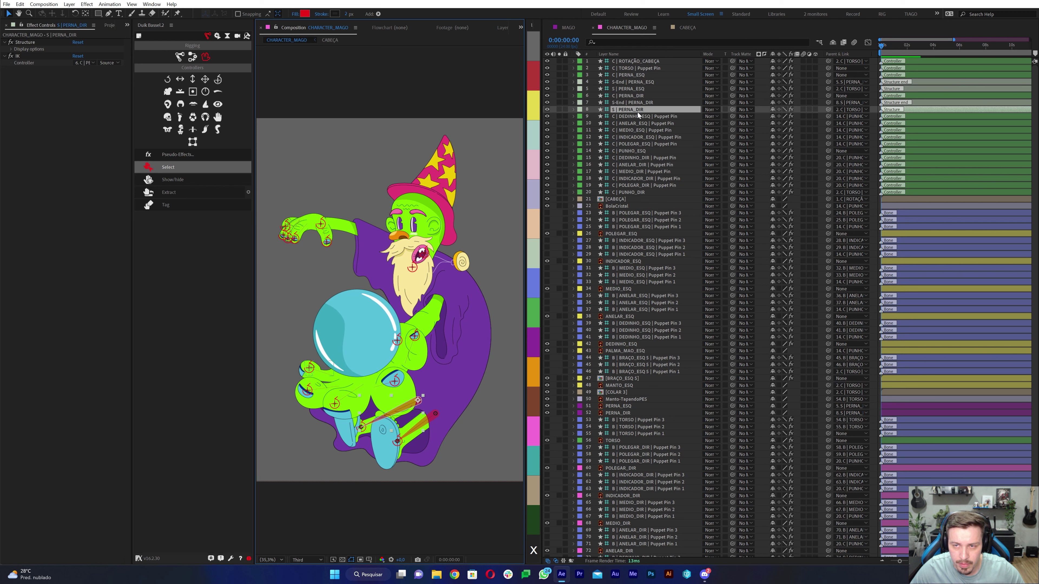
{"action": "left_click", "coordinate": [622, 103], "text": "ctrl"}
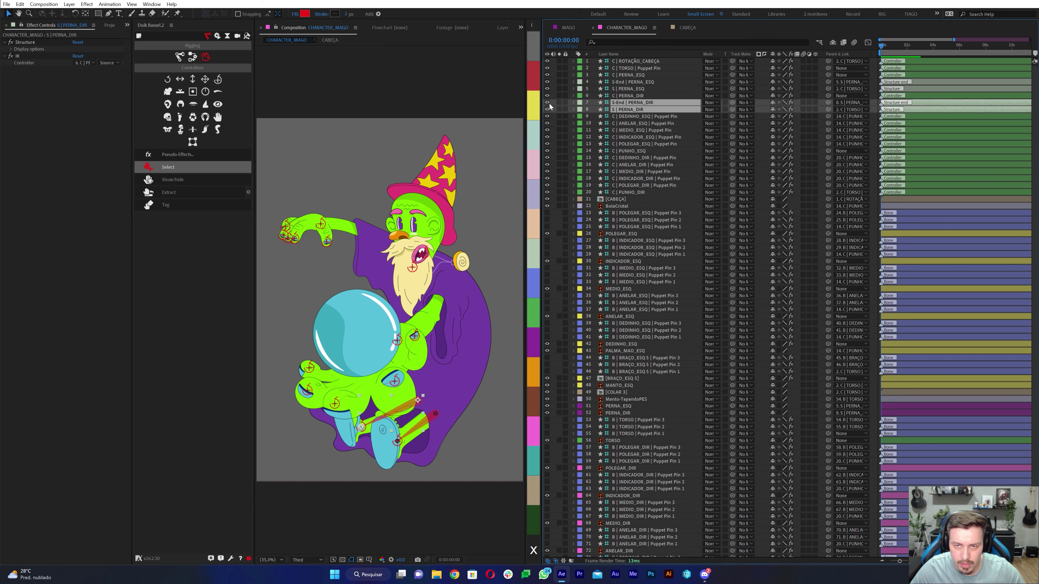
{"action": "left_click_drag", "start_coordinate": [547, 102], "coordinate": [549, 107]}
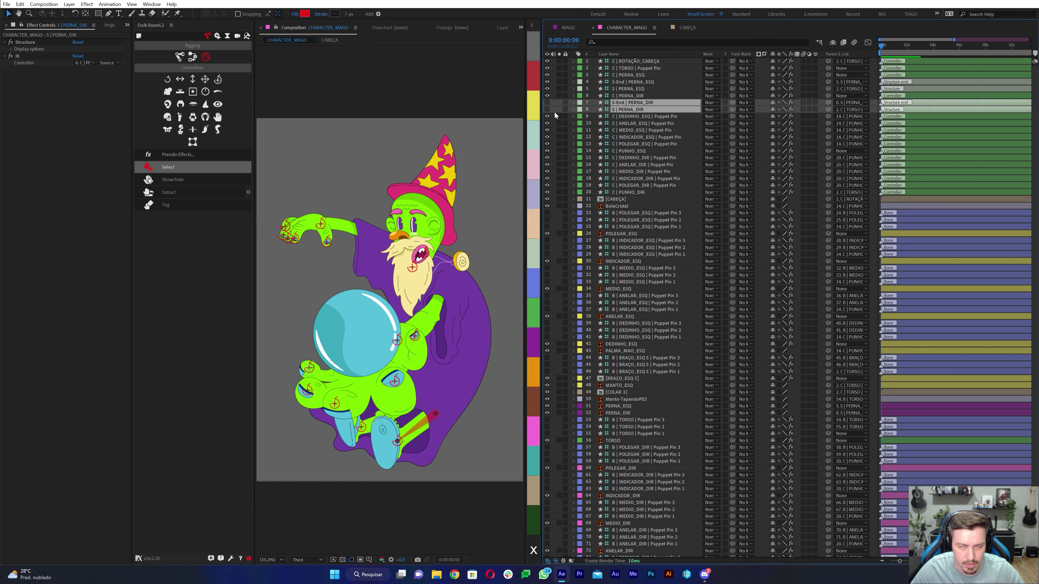
{"action": "left_click", "coordinate": [620, 82]}
{"action": "left_click", "coordinate": [625, 87], "text": "ctrl"}
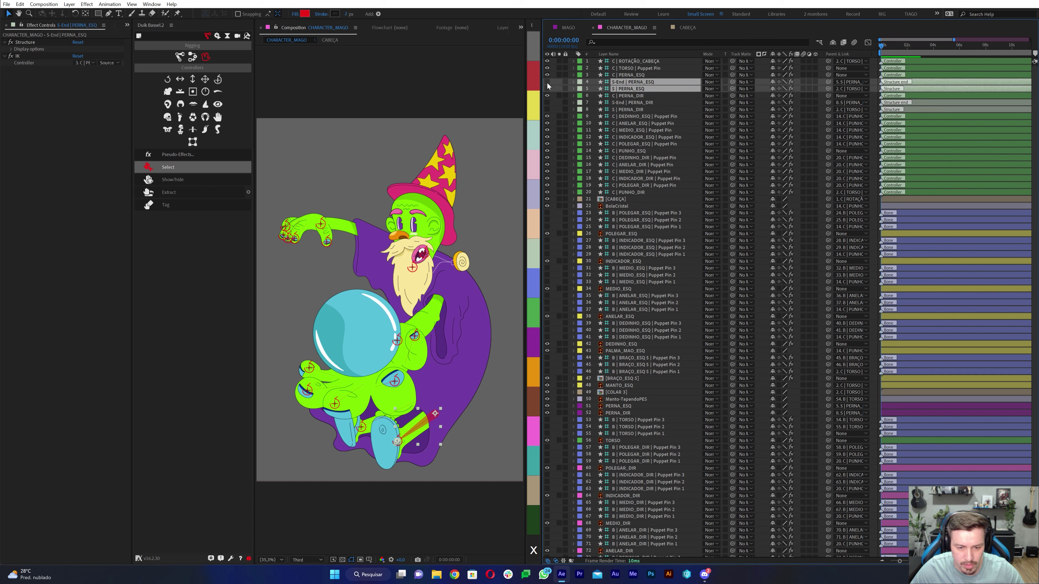
Step: Turn off Draw guides on the C | PERNA_ESQ and C | PERNA_DIR IK effects, then save
{"action": "left_click", "coordinate": [398, 442]}
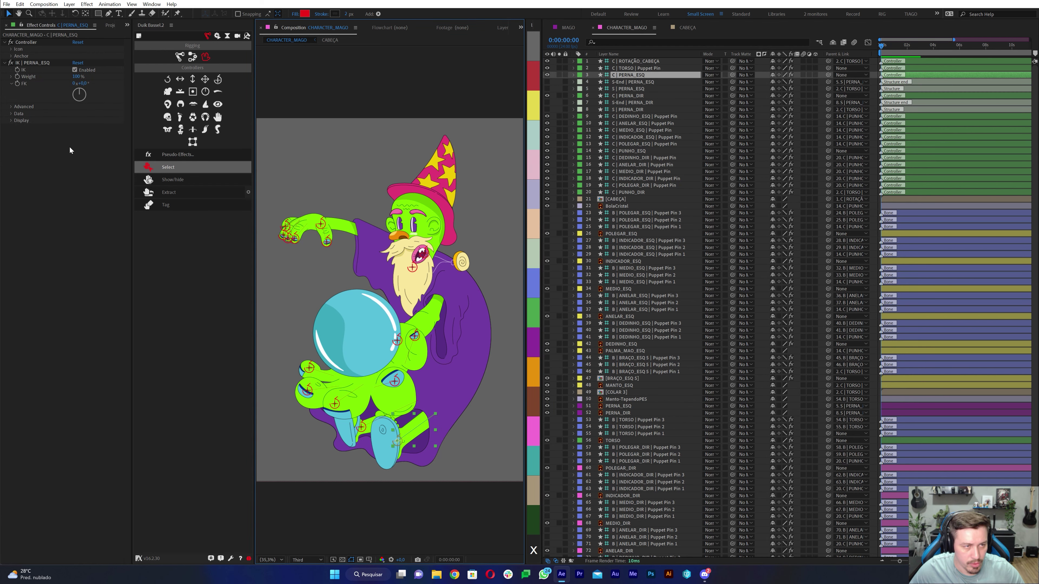
{"action": "left_click", "coordinate": [13, 124]}
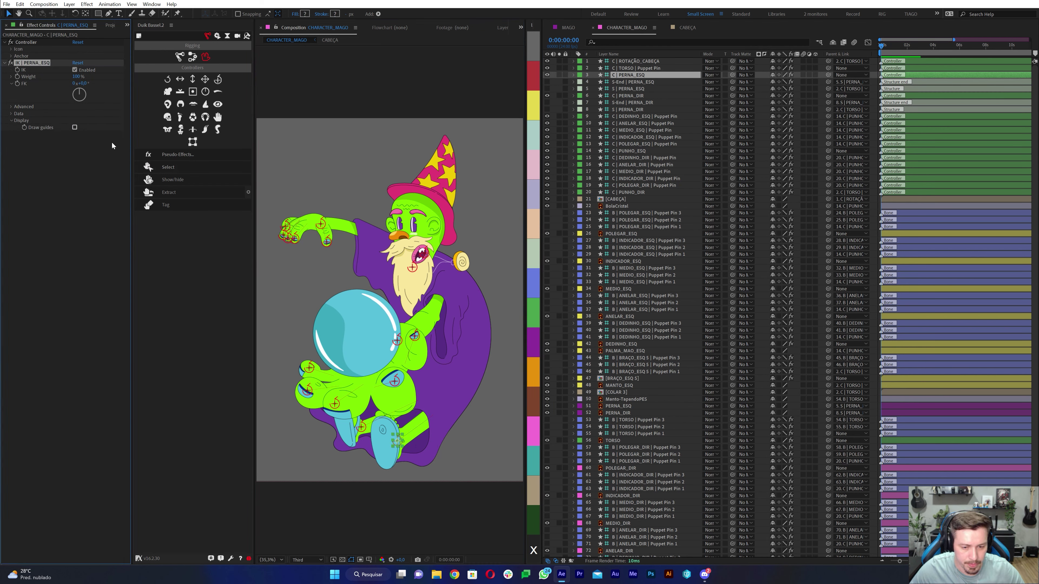
{"action": "left_click", "coordinate": [362, 429]}
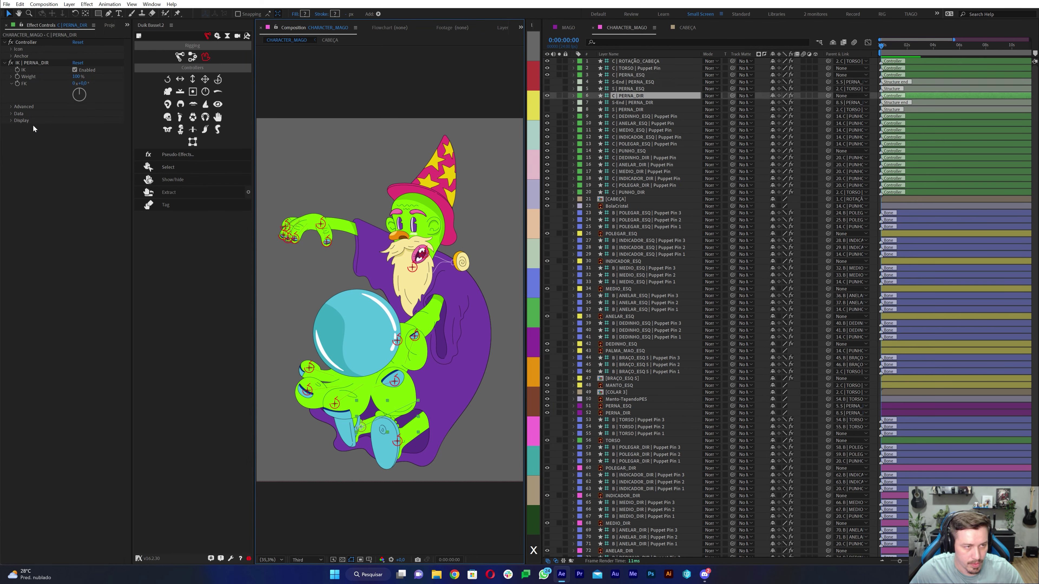
{"action": "left_click", "coordinate": [11, 120]}
{"action": "left_click", "coordinate": [74, 128]}
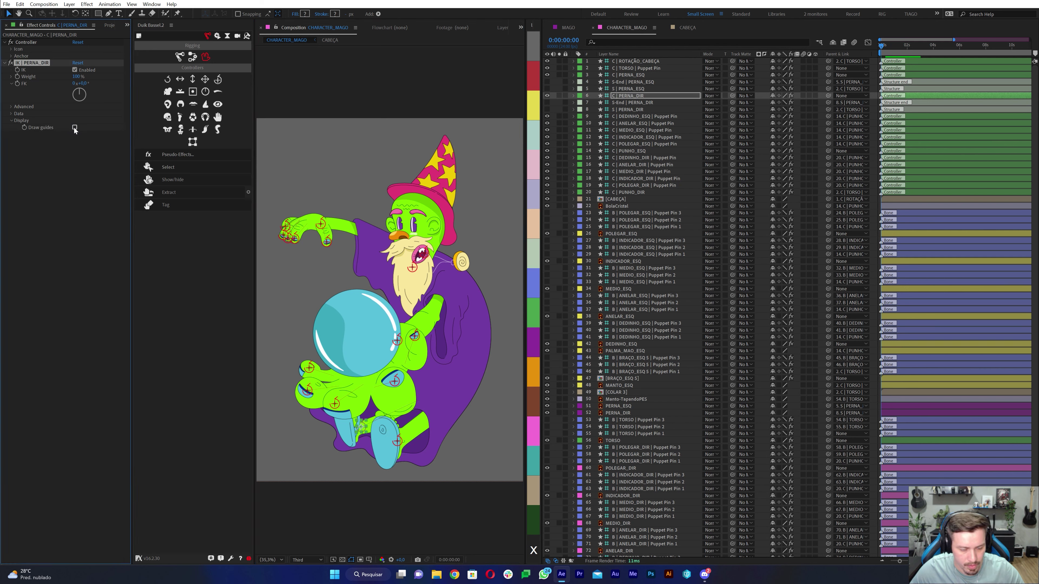
{"action": "key", "text": "ctrl+s"}
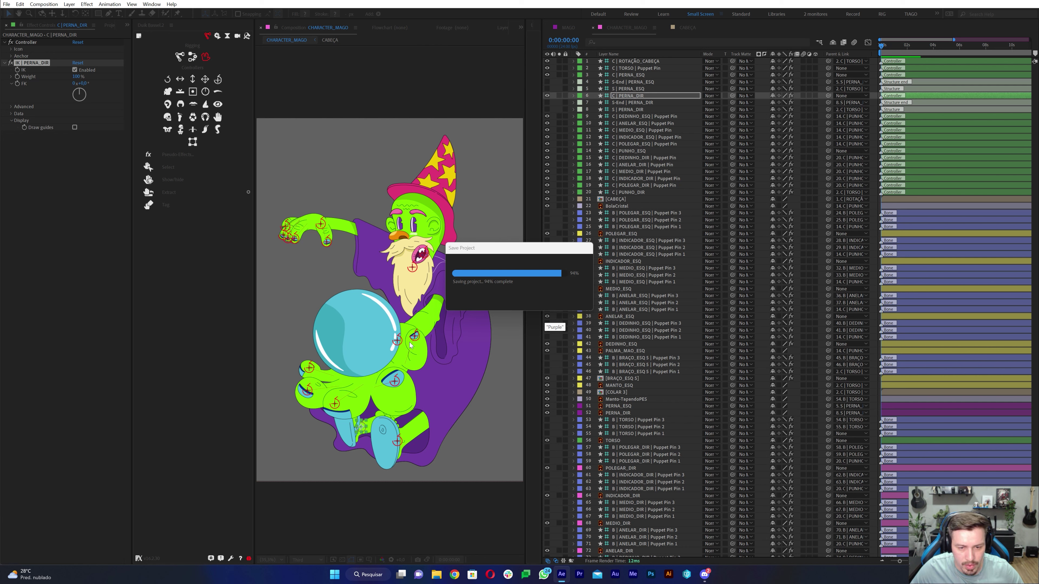
Step: Check each left and right finger controller, such as POLEGAR_DIR and DEDINHO_DIR, has Draw guides off
{"action": "left_click", "coordinate": [410, 351]}
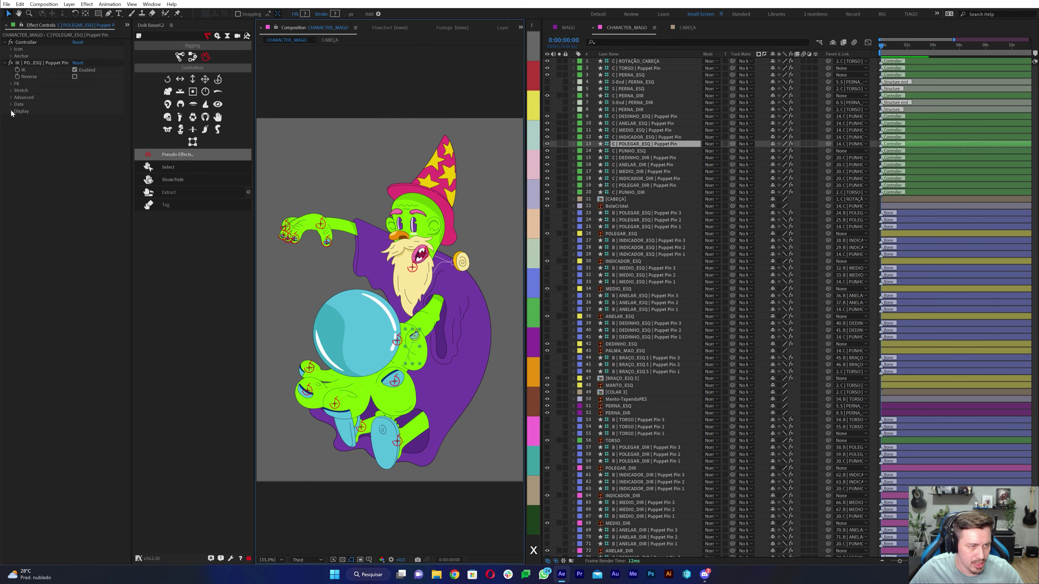
{"action": "key", "text": "ctrl+Up"}
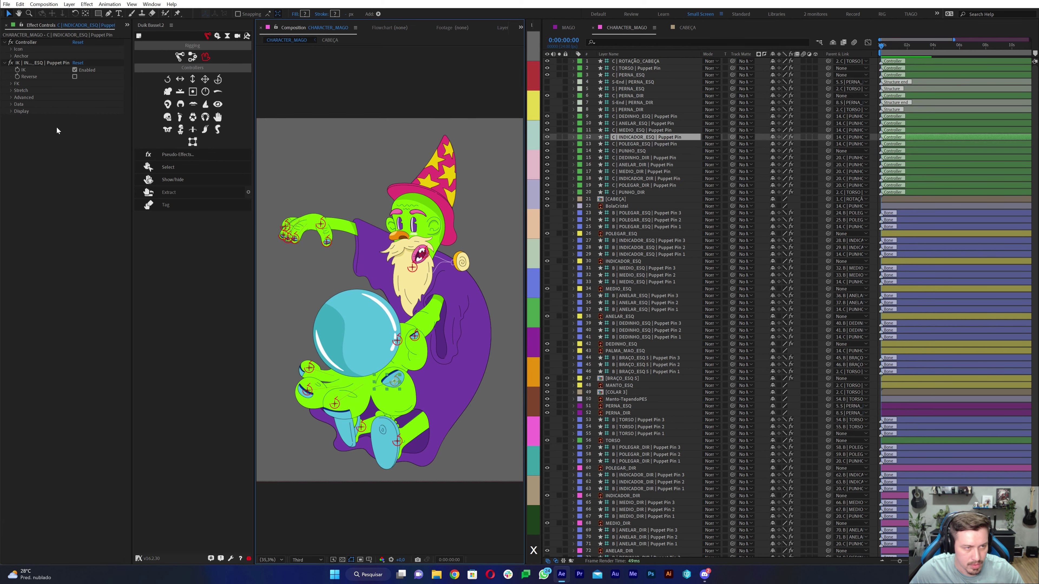
{"action": "key", "text": "ctrl+Up"}
{"action": "key", "text": "ctrl+Up"}
{"action": "key", "text": "ctrl+Up"}
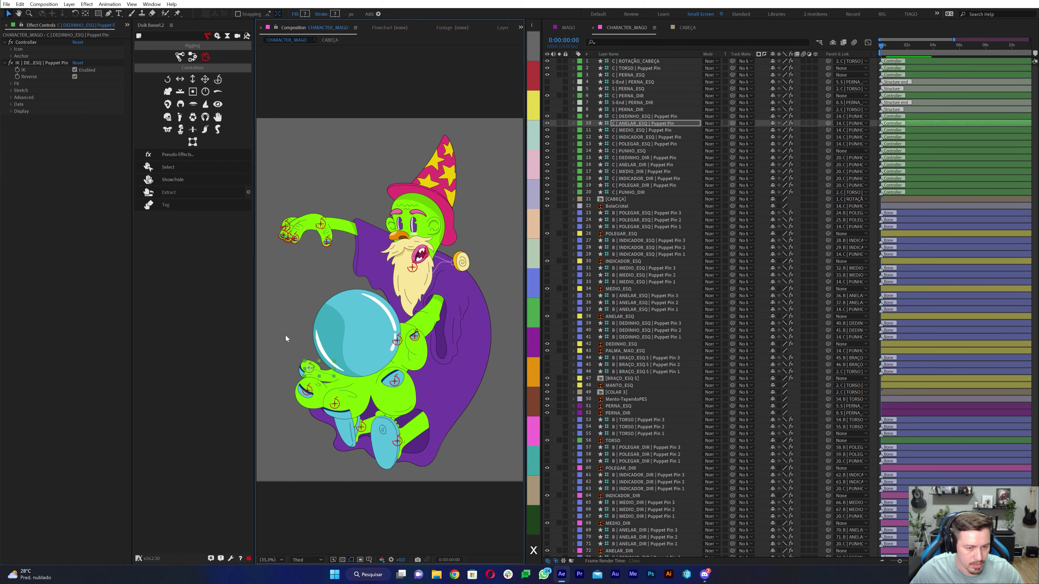
{"action": "key", "text": "ctrl+Down"}
{"action": "key", "text": "ctrl+Down"}
{"action": "key", "text": "ctrl+Down"}
{"action": "scroll", "coordinate": [278, 264], "scroll_direction": "up", "scroll_amount": 3}
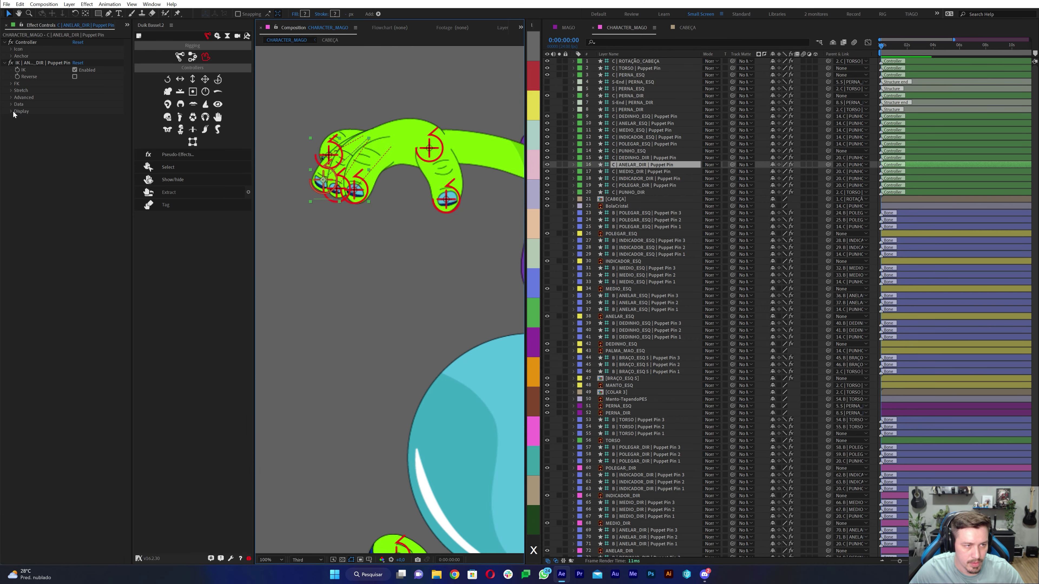
{"action": "key", "text": "ctrl+Down"}
{"action": "key", "text": "ctrl+Down"}
{"action": "key", "text": "ctrl+Down"}
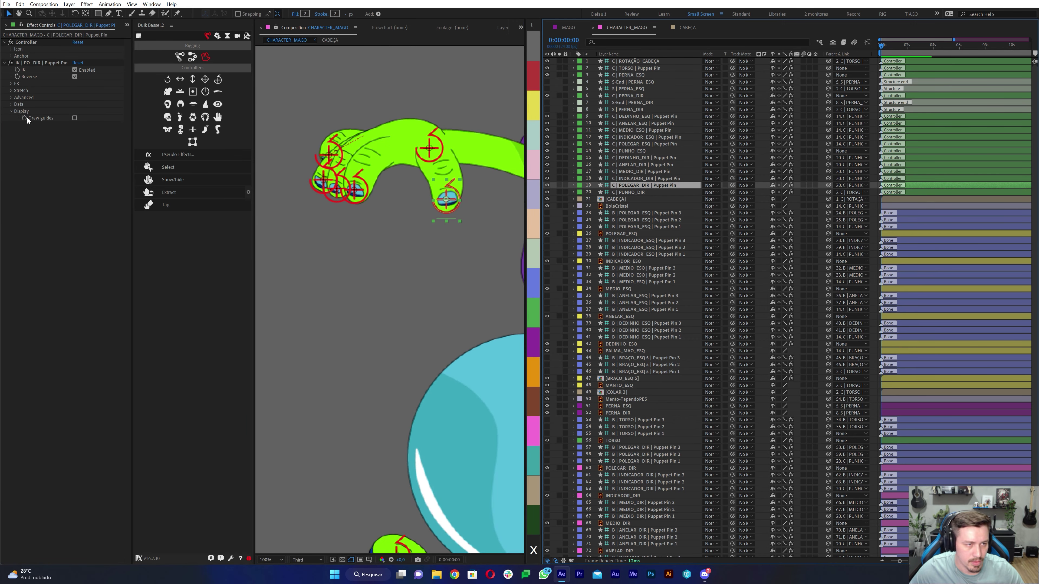
{"action": "key", "text": "ctrl+Up"}
{"action": "key", "text": "ctrl+Up"}
{"action": "key", "text": "ctrl+Up"}
{"action": "key", "text": "comma"}
{"action": "key", "text": "comma"}
{"action": "key", "text": "comma"}
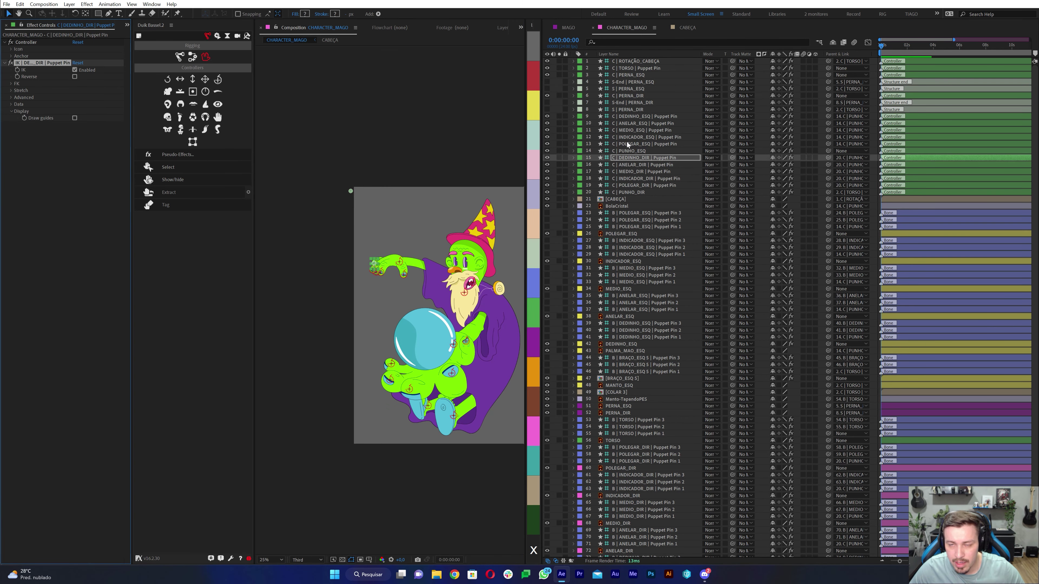
Step: Select the four leg structure layers: left and right leg bones and leg end bones
{"action": "left_click", "coordinate": [623, 82]}
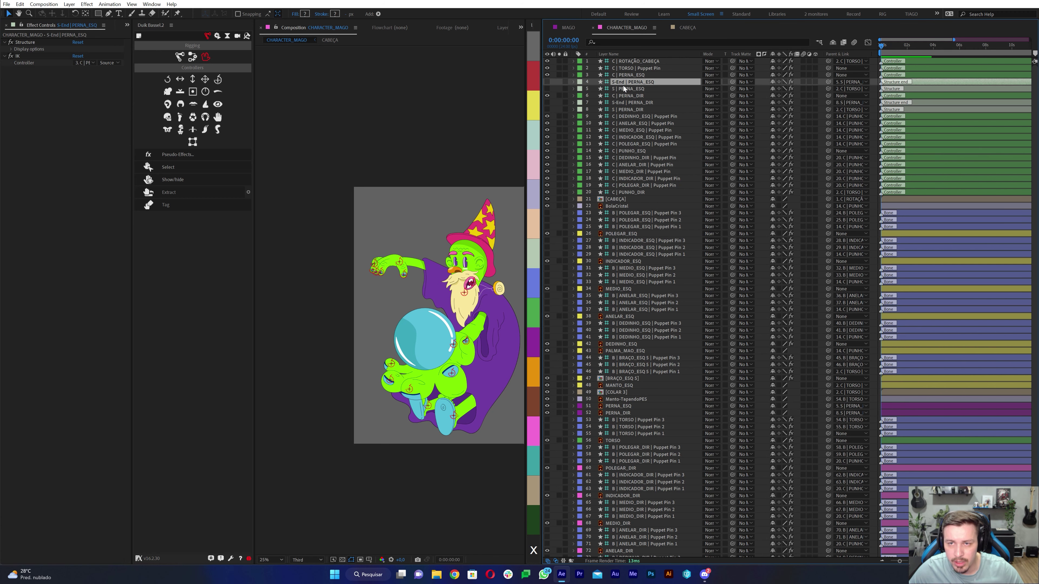
{"action": "left_click", "coordinate": [637, 89], "text": "ctrl"}
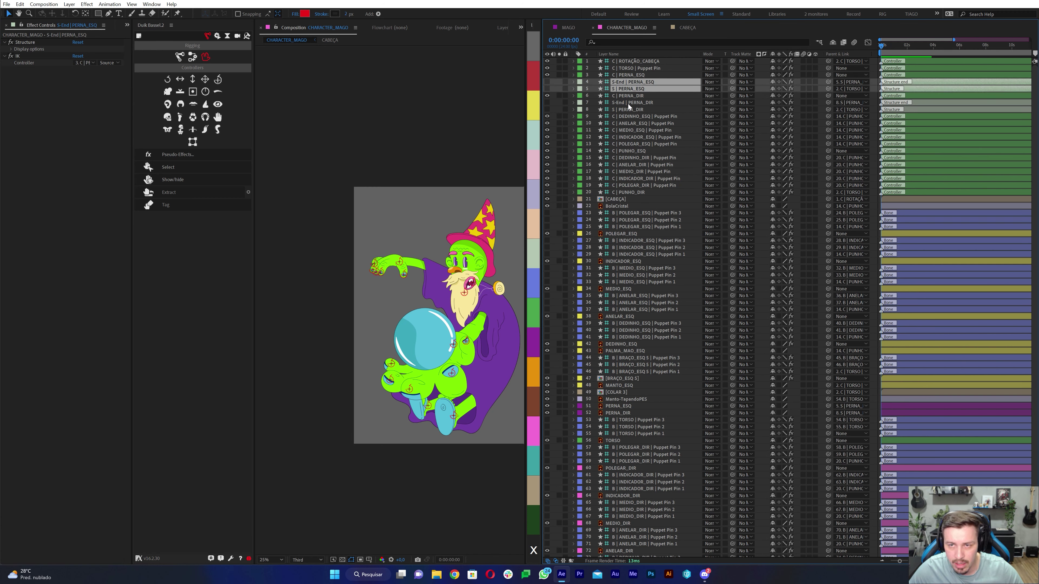
{"action": "left_click", "coordinate": [626, 103], "text": "ctrl"}
{"action": "left_click", "coordinate": [627, 109], "text": "ctrl"}
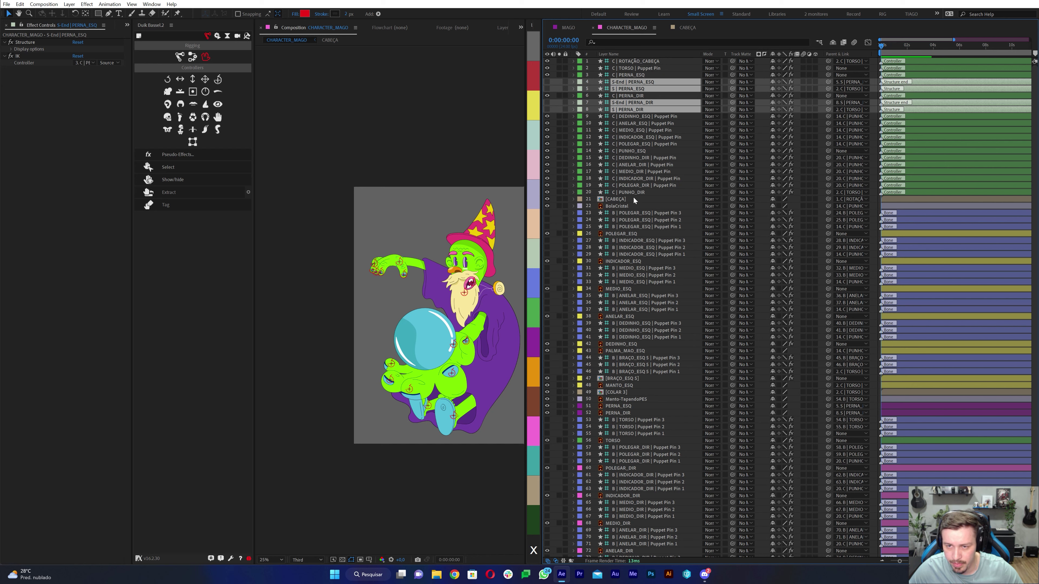
Step: Add the left thumb, index and middle finger B Puppet Pin bone layers to the selection
{"action": "left_click", "coordinate": [616, 214], "text": "ctrl"}
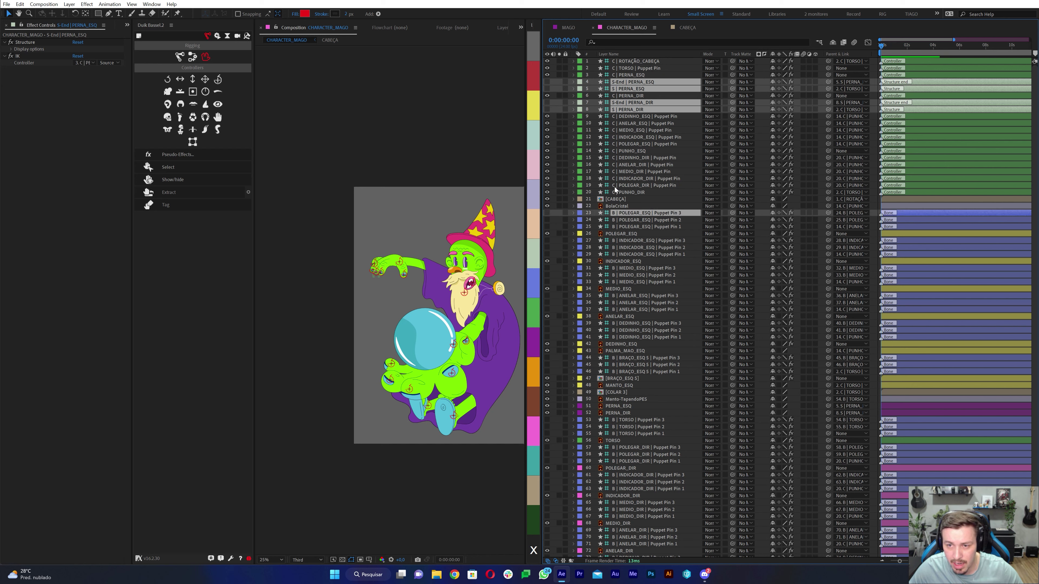
{"action": "left_click", "coordinate": [628, 221], "text": "ctrl"}
{"action": "left_click", "coordinate": [627, 227], "text": "ctrl"}
{"action": "left_click", "coordinate": [623, 241], "text": "ctrl"}
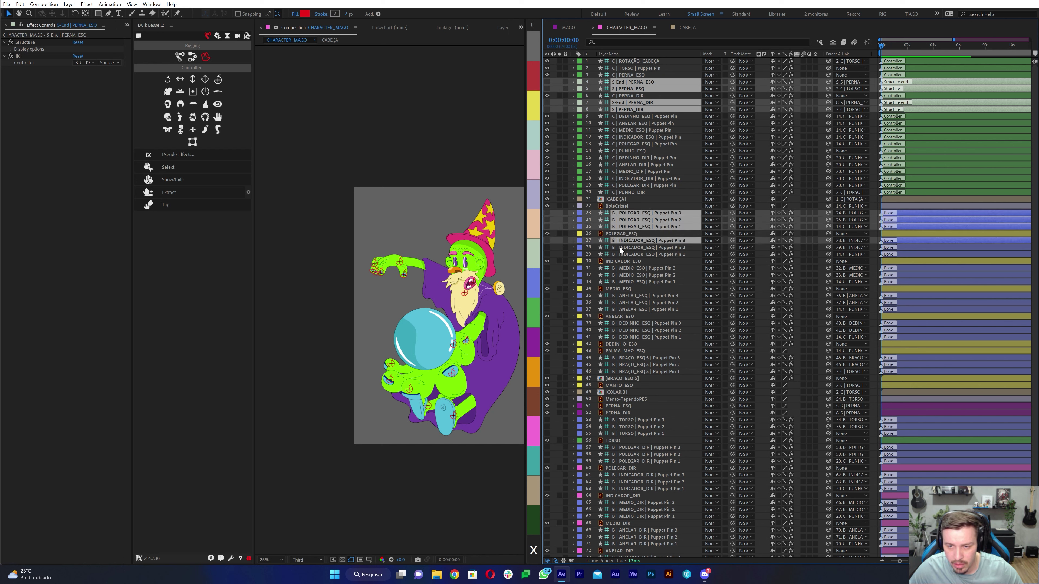
{"action": "left_click", "coordinate": [621, 248], "text": "ctrl"}
{"action": "left_click", "coordinate": [621, 254], "text": "ctrl"}
{"action": "left_click", "coordinate": [623, 268], "text": "ctrl"}
{"action": "left_click", "coordinate": [624, 275], "text": "ctrl"}
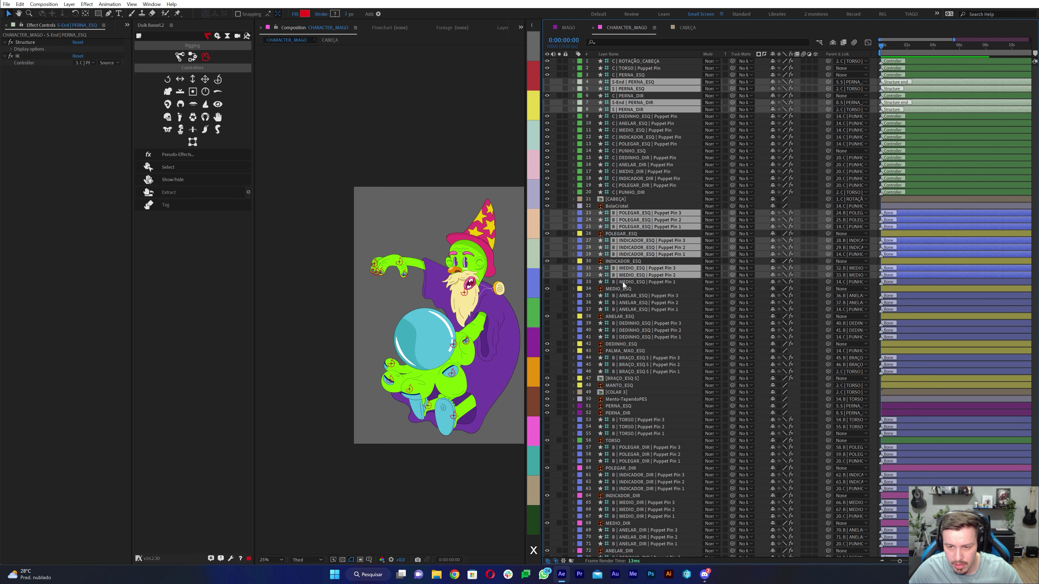
{"action": "left_click", "coordinate": [625, 282], "text": "ctrl"}
Step: Add the remaining B Puppet Pin bone layers, including the right arm and hand pins
{"action": "left_click", "coordinate": [625, 310], "text": "ctrl"}
{"action": "left_click", "coordinate": [628, 337], "text": "ctrl"}
{"action": "left_click", "coordinate": [629, 371], "text": "ctrl"}
{"action": "left_click", "coordinate": [632, 434], "text": "ctrl"}
{"action": "left_click", "coordinate": [635, 482], "text": "ctrl"}
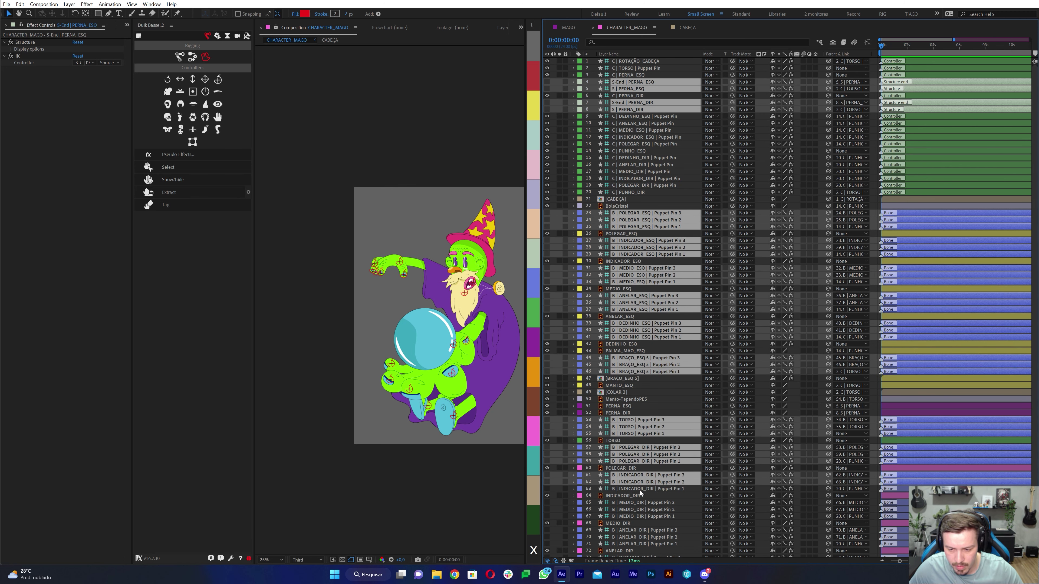
{"action": "left_click", "coordinate": [639, 489], "text": "ctrl"}
{"action": "left_click", "coordinate": [637, 516], "text": "ctrl"}
{"action": "left_click", "coordinate": [637, 544], "text": "ctrl"}
{"action": "scroll", "coordinate": [636, 544], "scroll_direction": "down", "scroll_amount": 3}
{"action": "left_click", "coordinate": [636, 505], "text": "ctrl"}
{"action": "left_click", "coordinate": [632, 540], "text": "ctrl"}
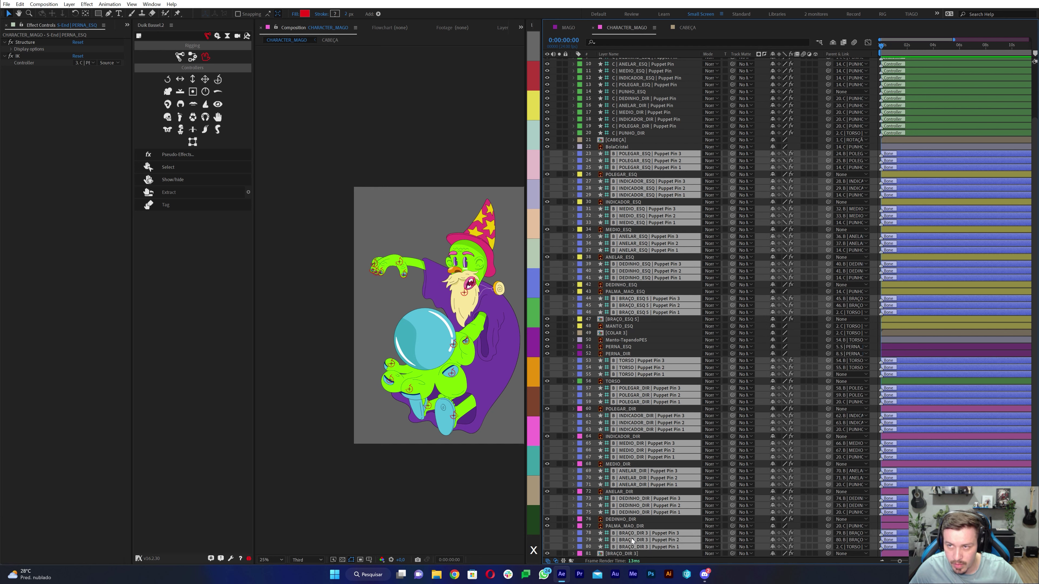
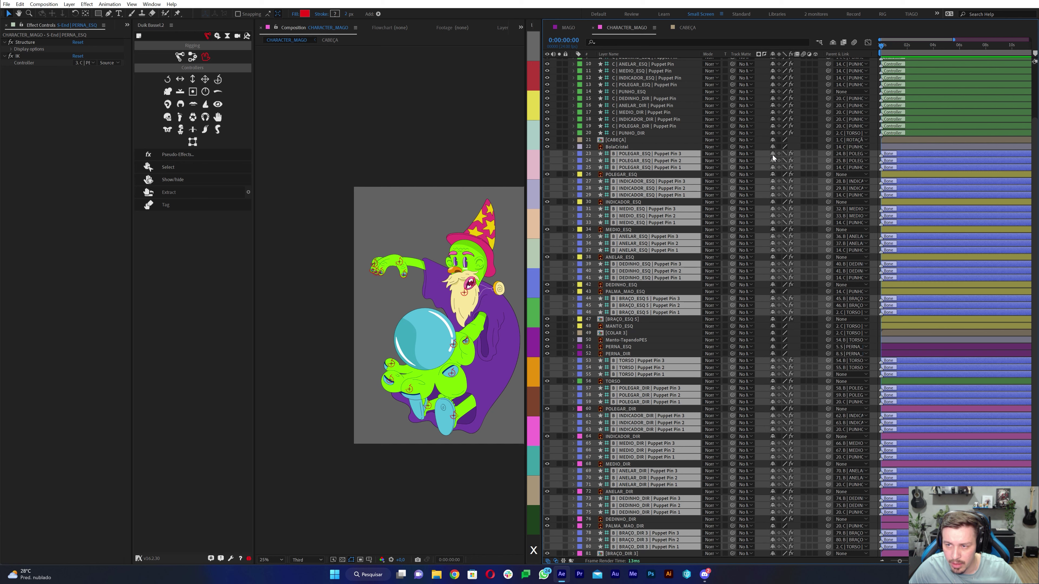
Step: Turn on Hide Shy Layers, then select and lock every layer from CABEÇA to the bottom
{"action": "left_click", "coordinate": [832, 42]}
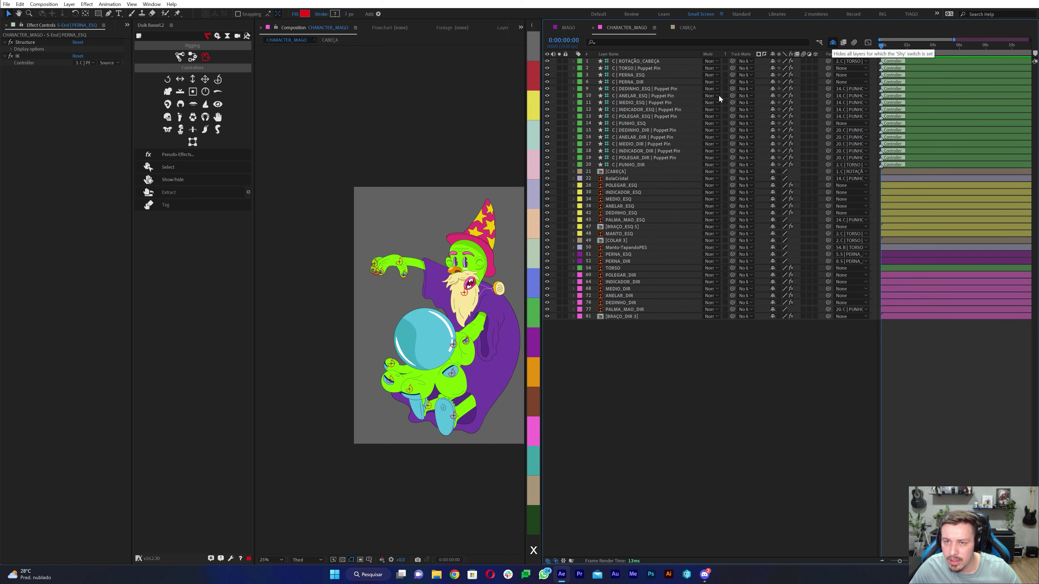
{"action": "left_click", "coordinate": [617, 174], "text": "shift"}
{"action": "left_click", "coordinate": [612, 173]}
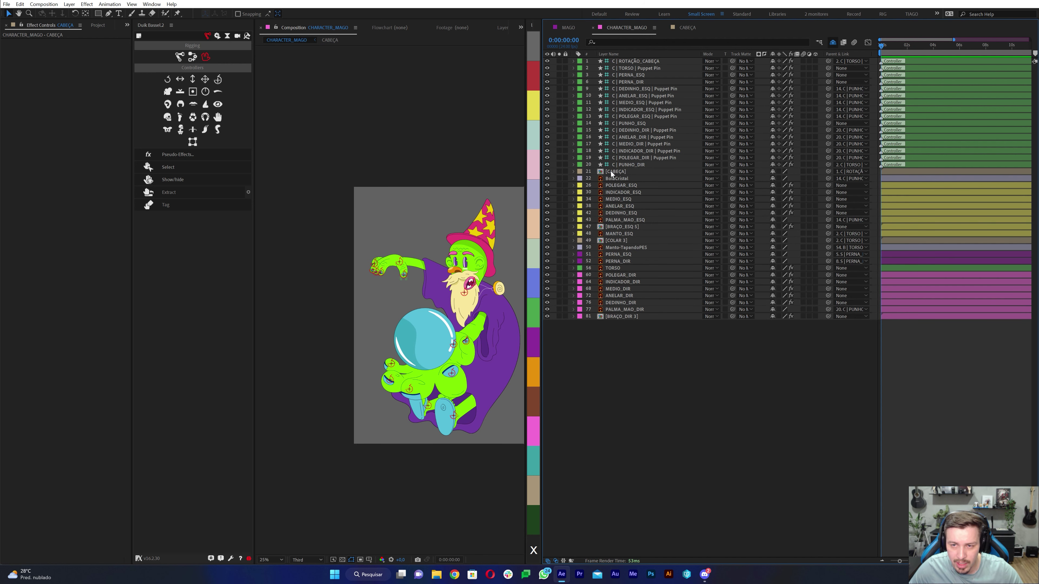
{"action": "left_click", "coordinate": [625, 317], "text": "shift"}
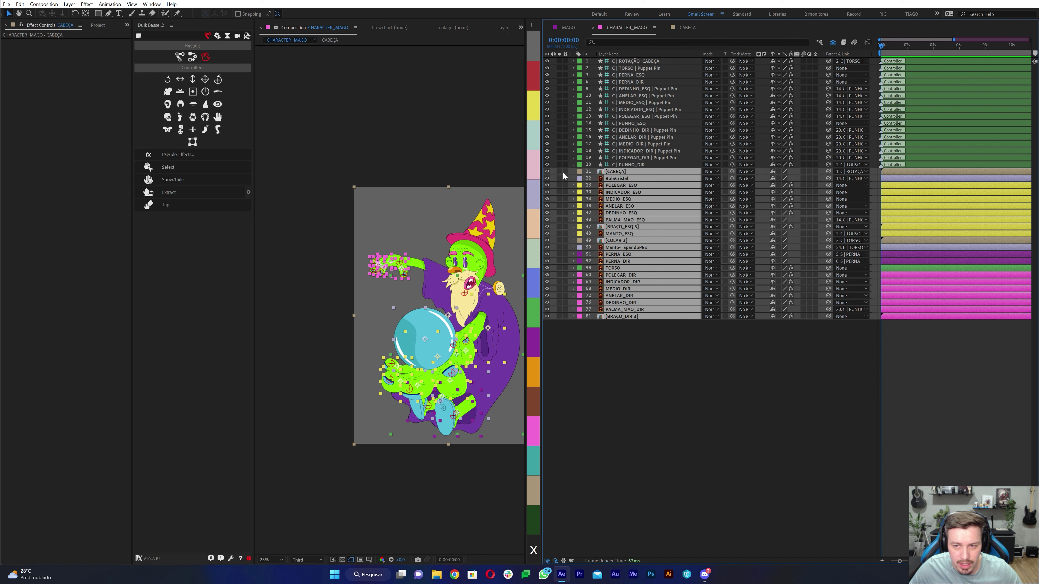
{"action": "left_click_drag", "start_coordinate": [565, 172], "coordinate": [566, 316]}
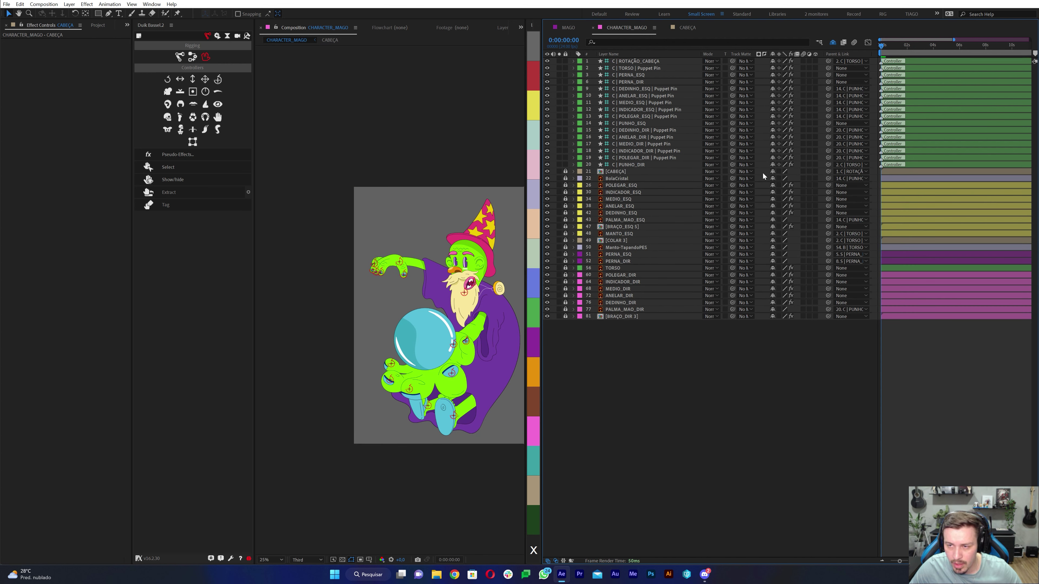
Step: Mark CABEÇA, BolaCristal, the left-hand finger layers and other body-part layers as shy
{"action": "left_click", "coordinate": [772, 172]}
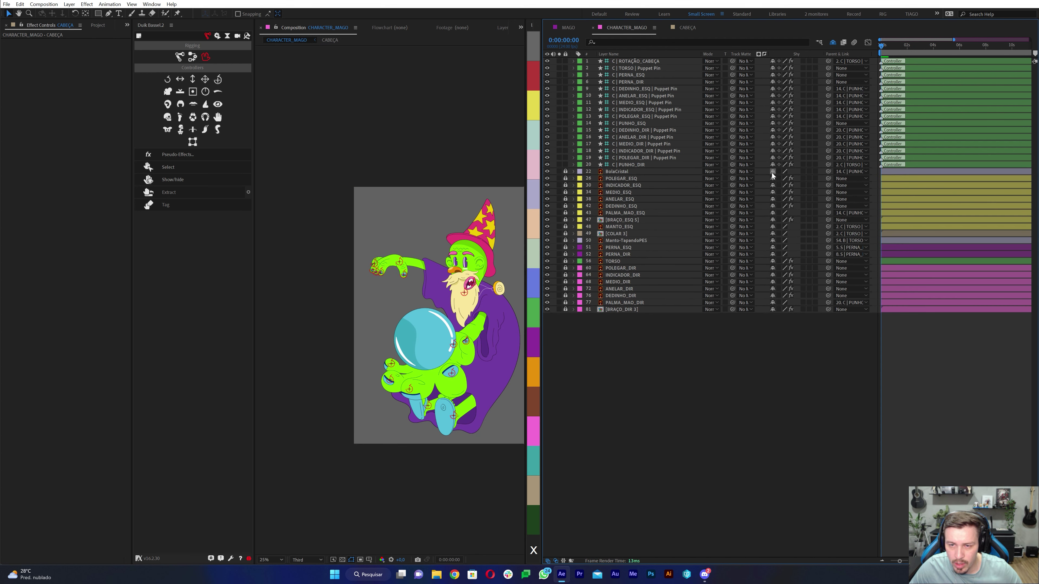
{"action": "left_click", "coordinate": [772, 172]}
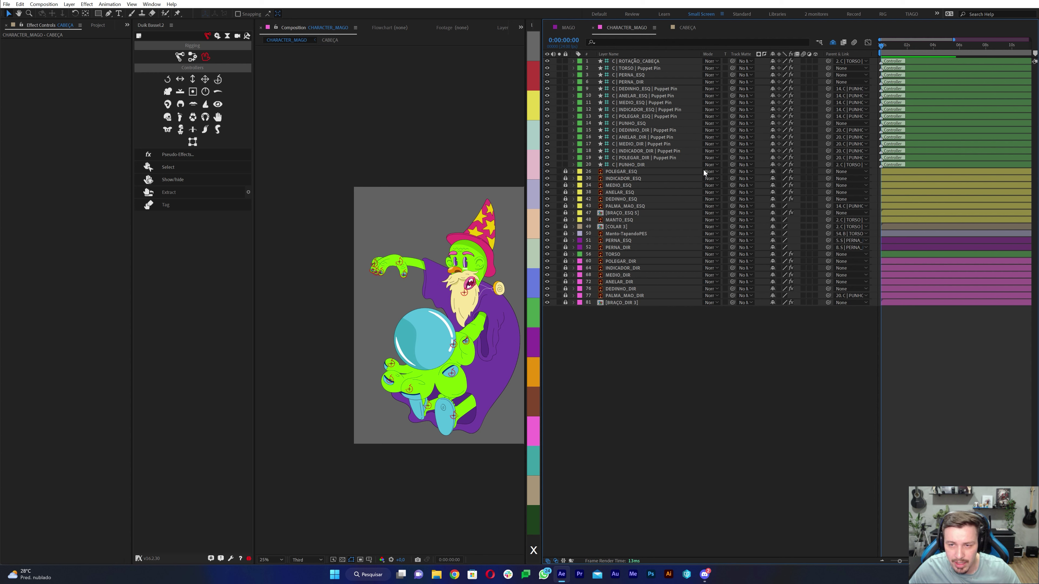
{"action": "left_click", "coordinate": [773, 172]}
{"action": "left_click", "coordinate": [773, 173]}
{"action": "left_click", "coordinate": [773, 172]}
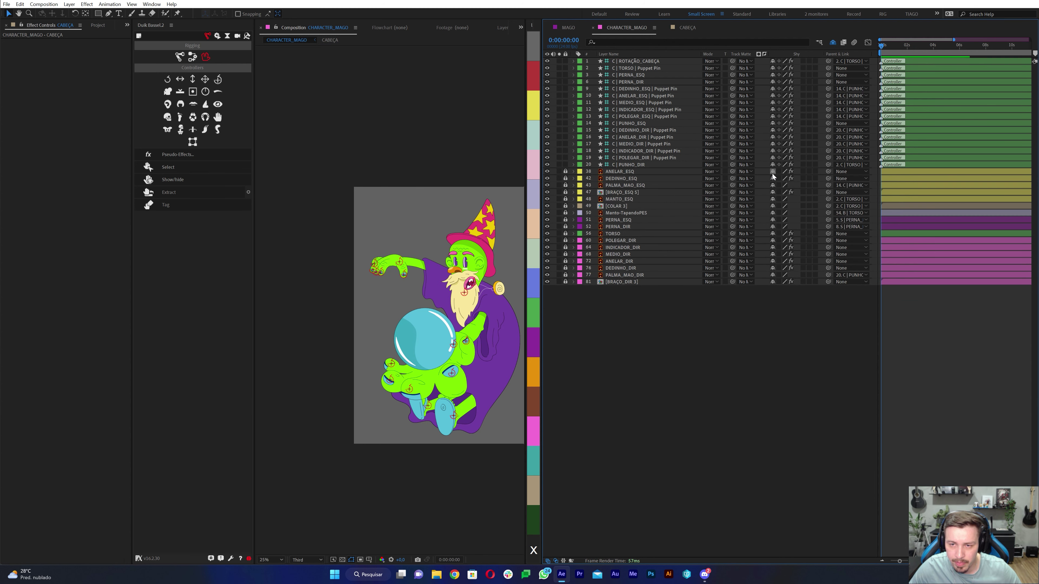
{"action": "left_click", "coordinate": [773, 172]}
{"action": "left_click", "coordinate": [773, 173]}
{"action": "left_click", "coordinate": [773, 173]}
{"action": "left_click", "coordinate": [773, 172]}
{"action": "left_click", "coordinate": [772, 173]}
{"action": "left_click", "coordinate": [772, 172]}
{"action": "left_click", "coordinate": [772, 173]}
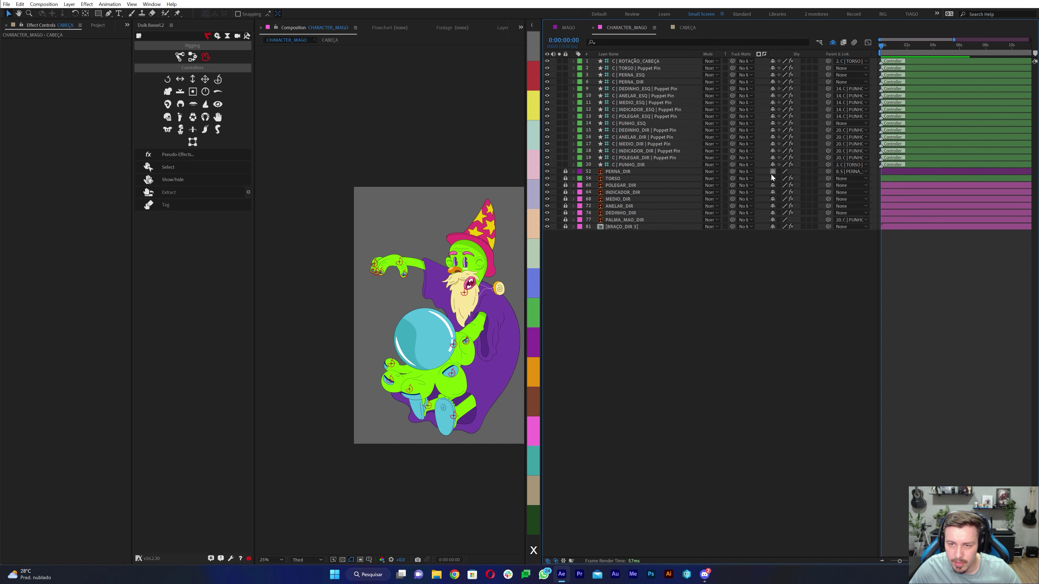
{"action": "left_click", "coordinate": [772, 172]}
Step: Mark INDICADOR_DIR, the remaining right-hand layers and the last arm layer as shy
{"action": "left_click", "coordinate": [771, 174]}
{"action": "left_click", "coordinate": [771, 176]}
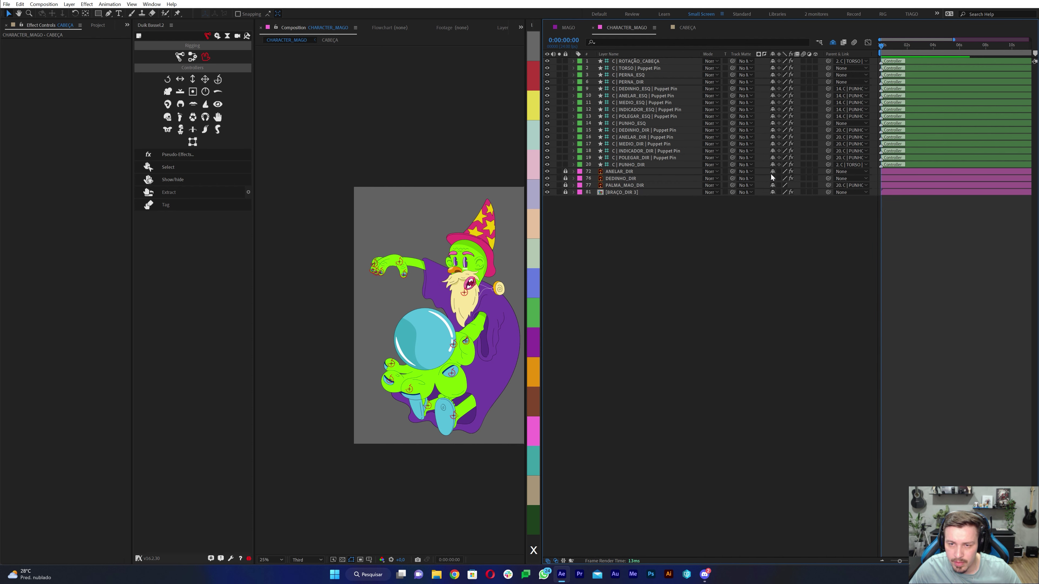
{"action": "left_click", "coordinate": [772, 175]}
{"action": "left_click", "coordinate": [772, 175]}
{"action": "left_click", "coordinate": [771, 174]}
{"action": "left_click", "coordinate": [772, 172]}
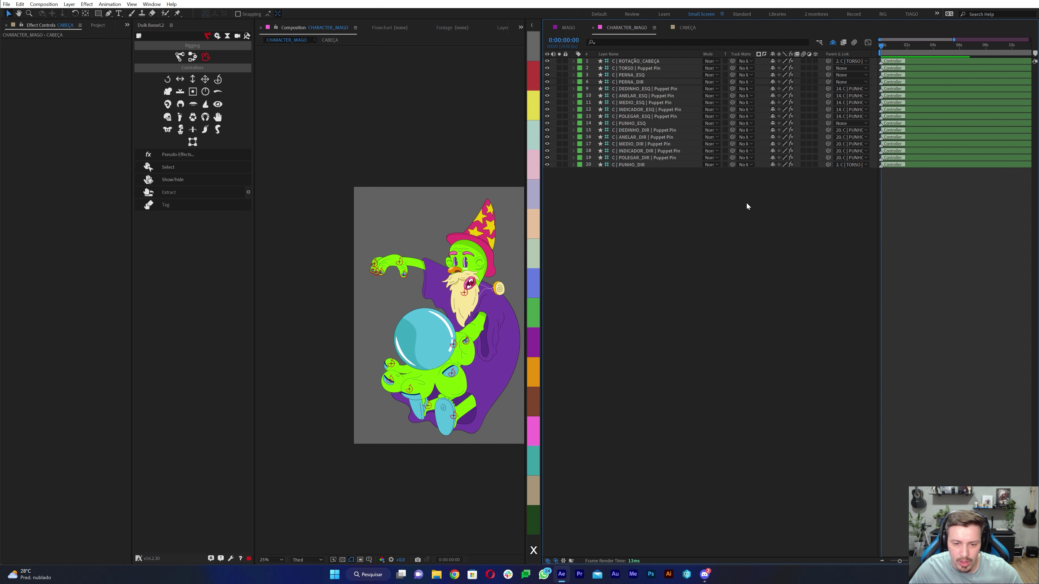
{"action": "left_click", "coordinate": [270, 559]}
Step: Fit the wizard in the viewer, save the project, and inspect controllers like PERNA_DIR, DEDINHO_ESQ and ANELAR_ESQ
{"action": "left_click", "coordinate": [268, 415]}
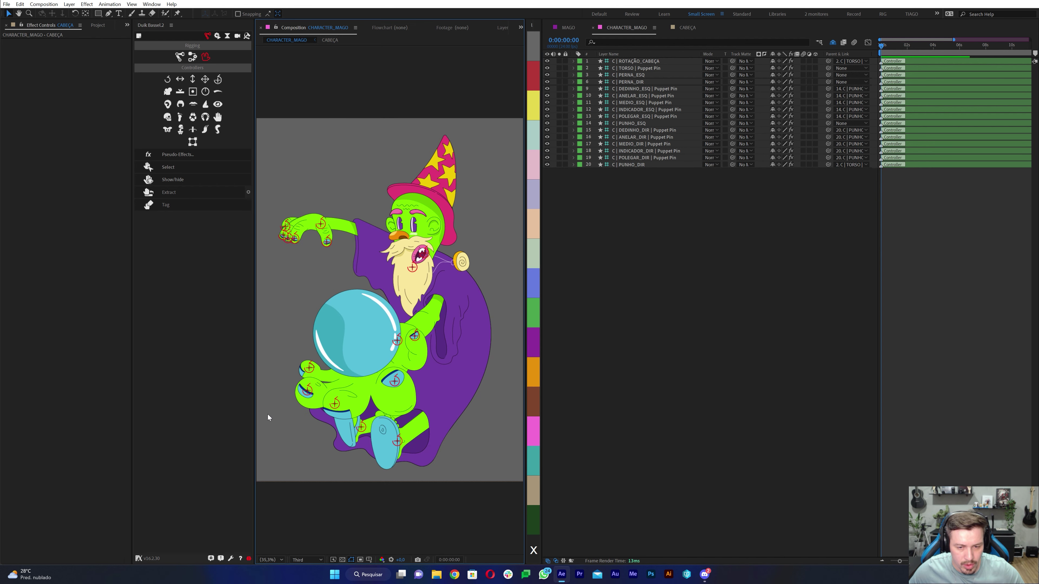
{"action": "key", "text": "ctrl+s"}
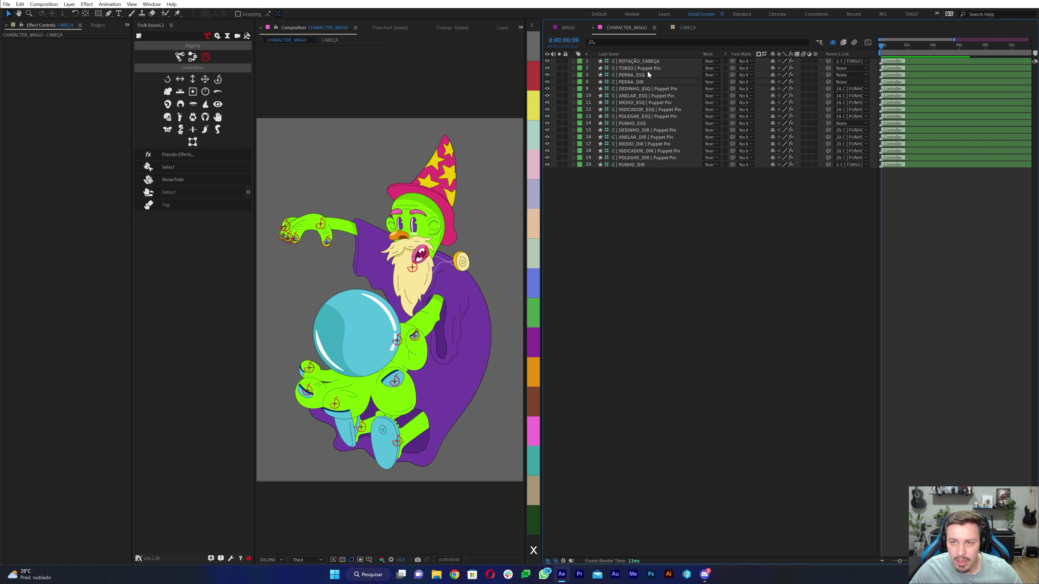
{"action": "left_click", "coordinate": [637, 62]}
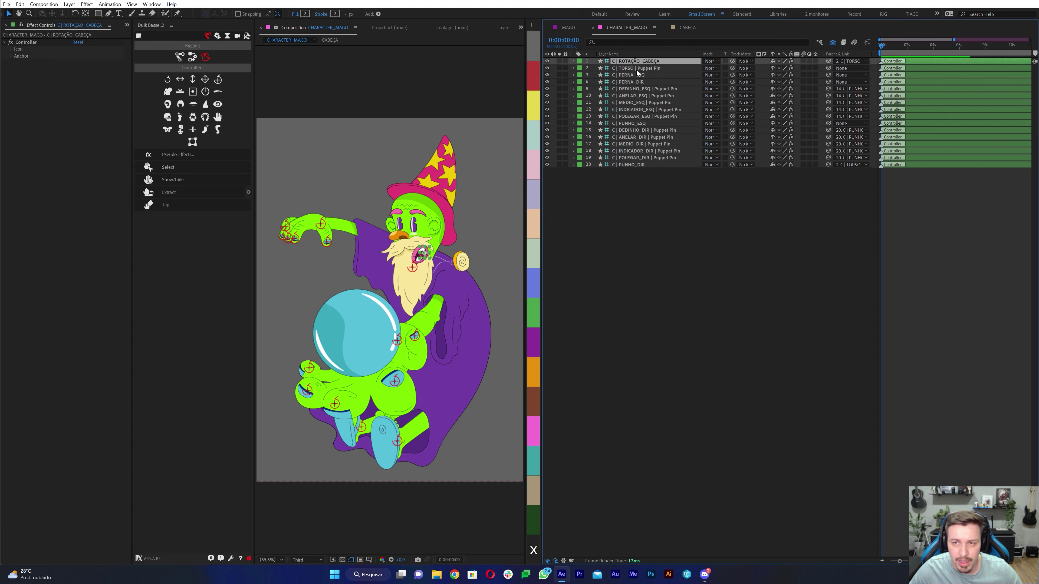
{"action": "left_click", "coordinate": [644, 69]}
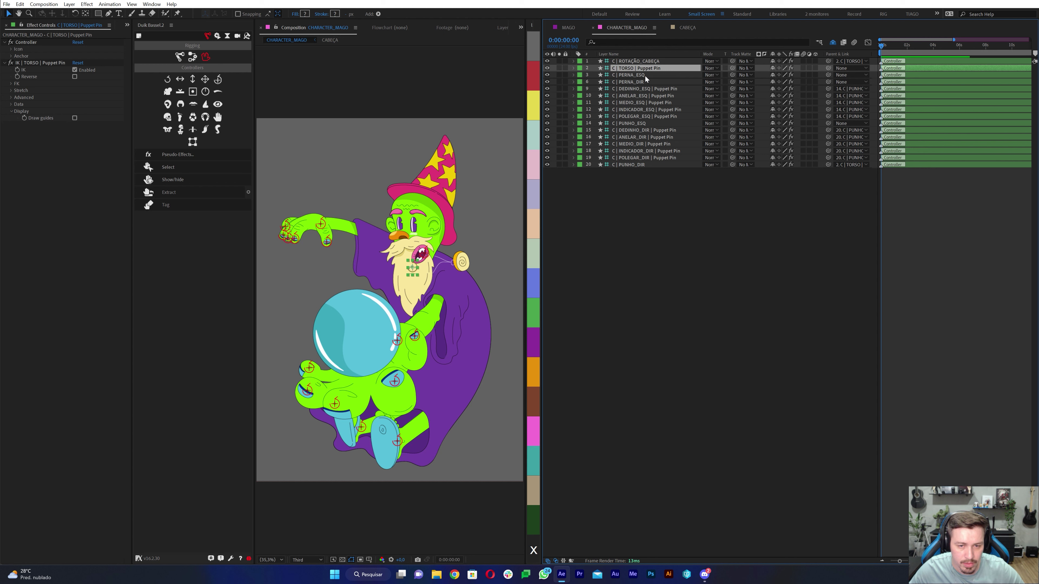
{"action": "left_click", "coordinate": [630, 75]}
{"action": "left_click", "coordinate": [629, 82]}
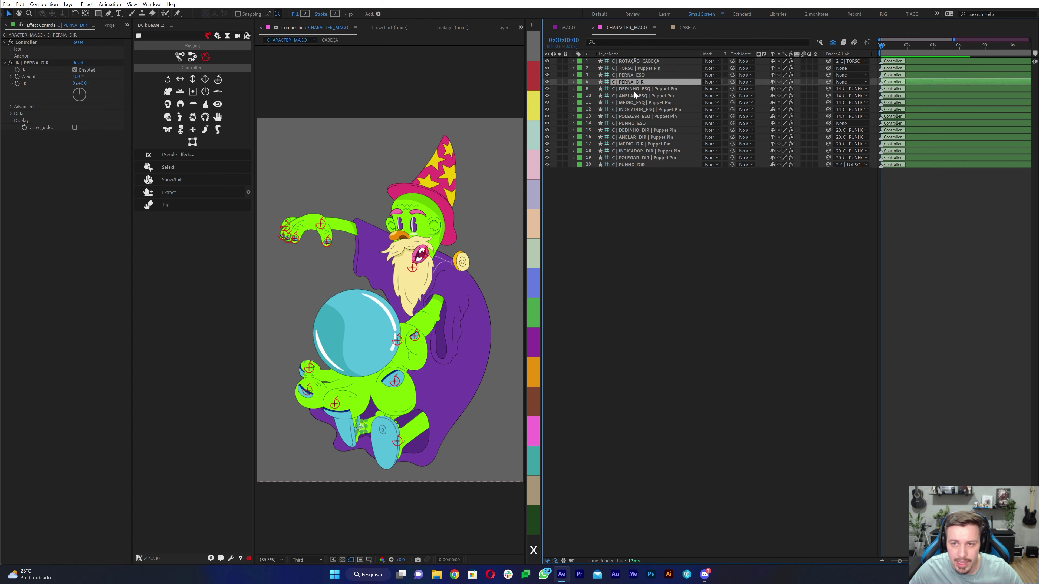
{"action": "left_click", "coordinate": [633, 89]}
{"action": "left_click", "coordinate": [633, 96]}
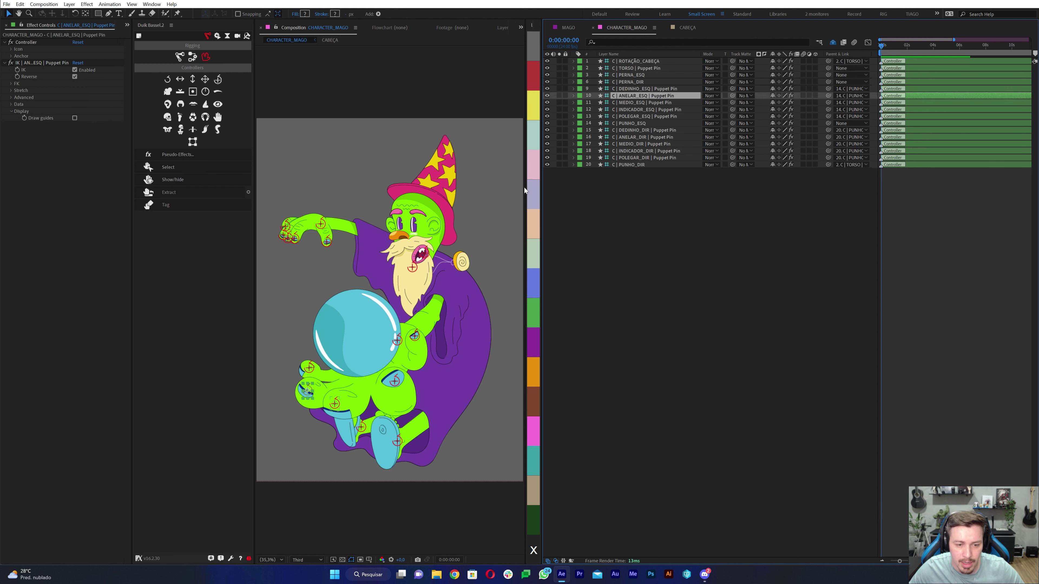
Step: Sway the wizard's torso slightly to the left with the TORSO controller
{"action": "left_click", "coordinate": [412, 268]}
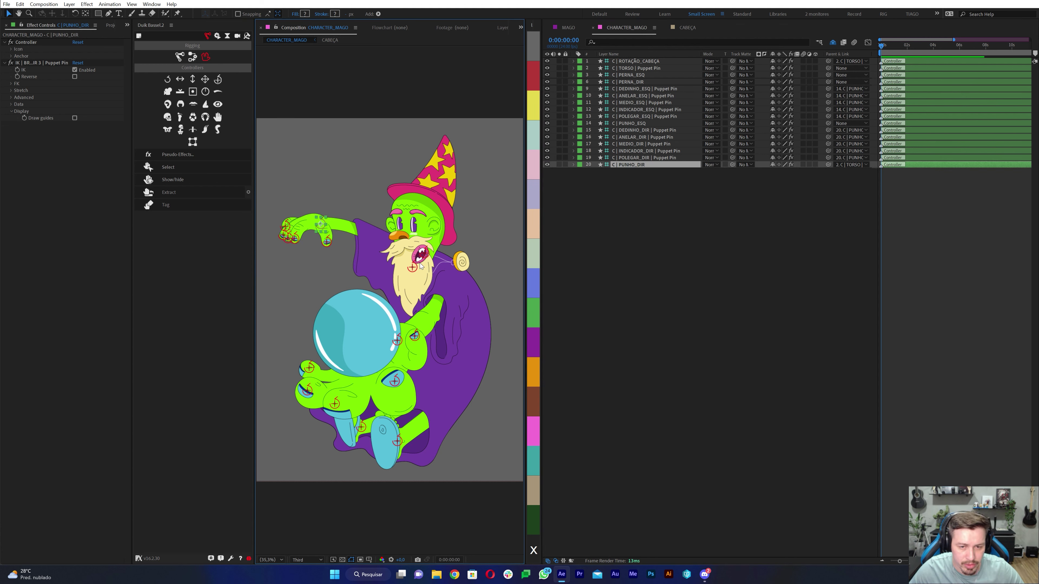
{"action": "left_click", "coordinate": [413, 270]}
{"action": "left_click_drag", "start_coordinate": [413, 270], "coordinate": [412, 270]}
Step: Tilt the wizard's head to -6° via its rotation controller, then undo the tilt
{"action": "left_click", "coordinate": [423, 254]}
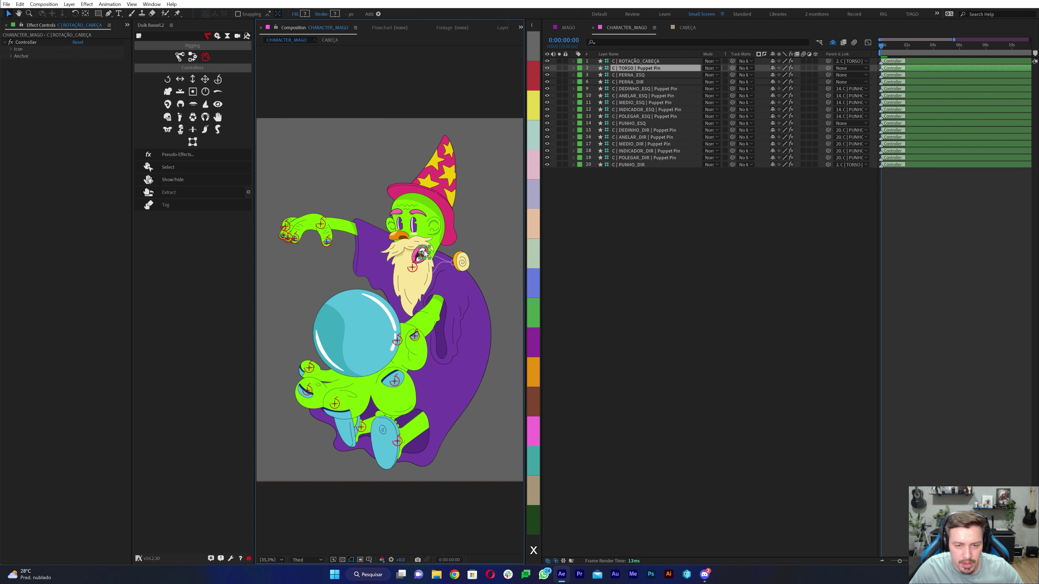
{"action": "key", "text": "r"}
{"action": "mouse_move", "coordinate": [771, 68]}
{"action": "left_mouse_down"}
{"action": "mouse_move", "coordinate": [323, 237]}
{"action": "mouse_move", "coordinate": [315, 224]}
{"action": "left_mouse_up"}
{"action": "key", "text": "ctrl+z"}
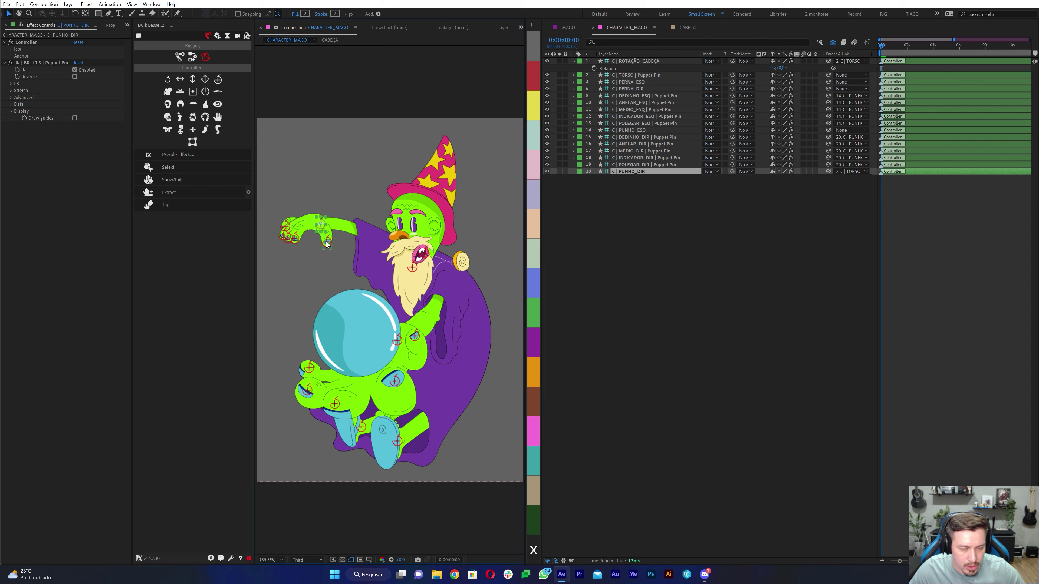
Step: Move the crystal-ball hand with PUNHO_ESQ up and back, then curl the MEDIO_ESQ middle finger
{"action": "left_click", "coordinate": [326, 245]}
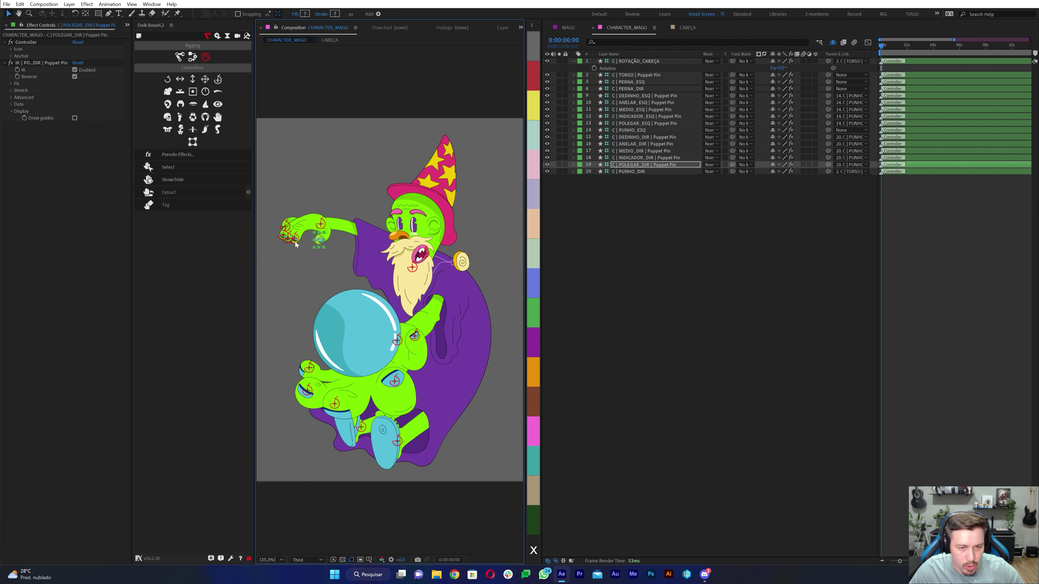
{"action": "left_click", "coordinate": [393, 335]}
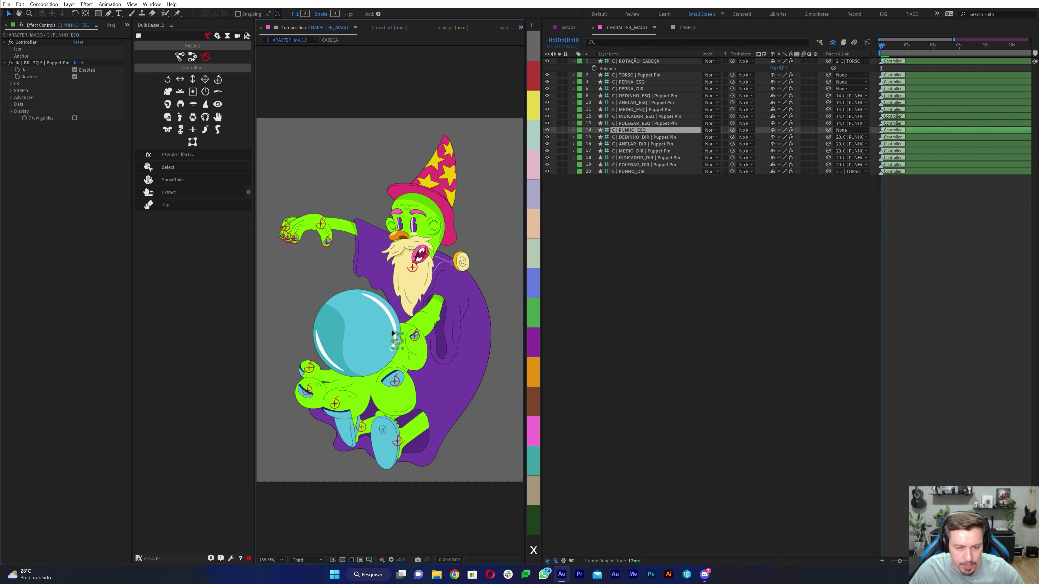
{"action": "left_click_drag", "start_coordinate": [393, 334], "coordinate": [394, 327]}
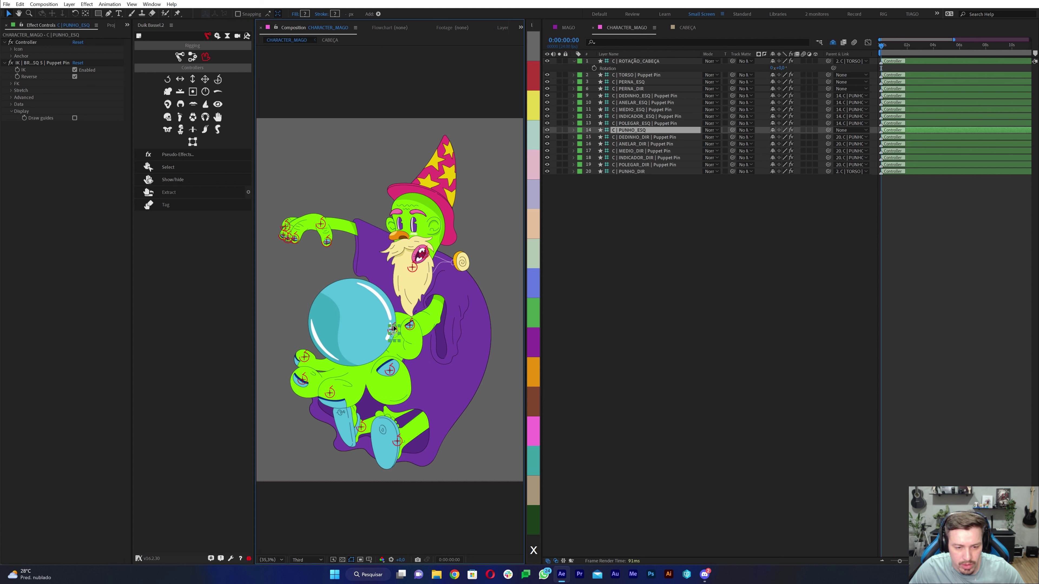
{"action": "left_click_drag", "start_coordinate": [393, 328], "coordinate": [396, 341]}
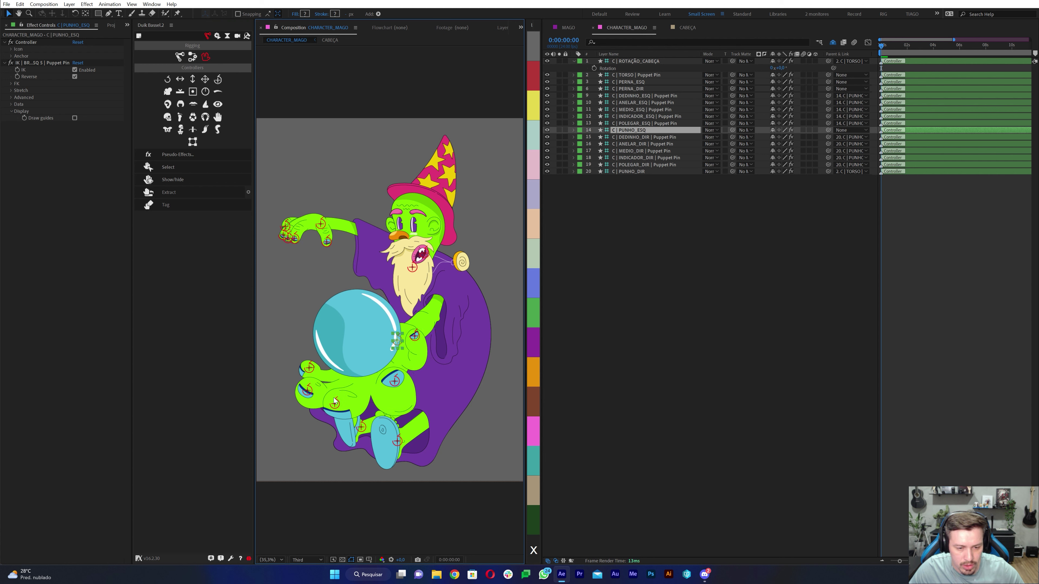
{"action": "left_click", "coordinate": [332, 399]}
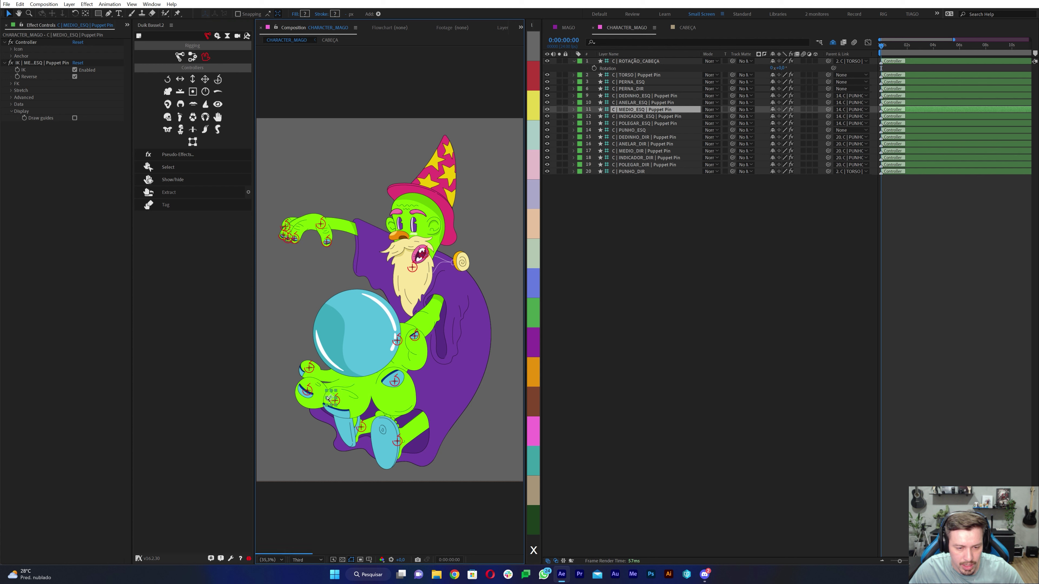
{"action": "left_click_drag", "start_coordinate": [327, 398], "coordinate": [329, 403]}
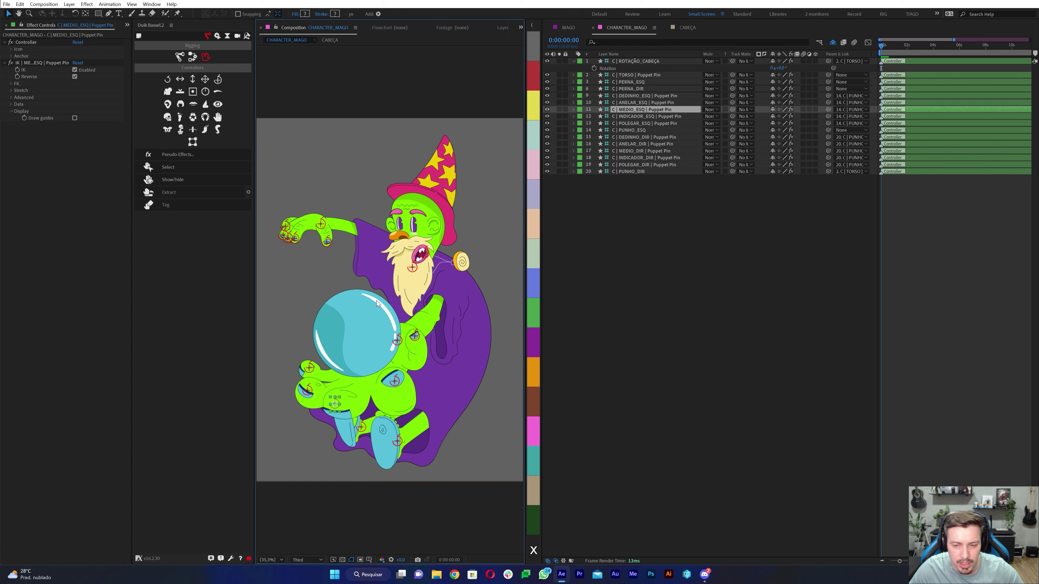